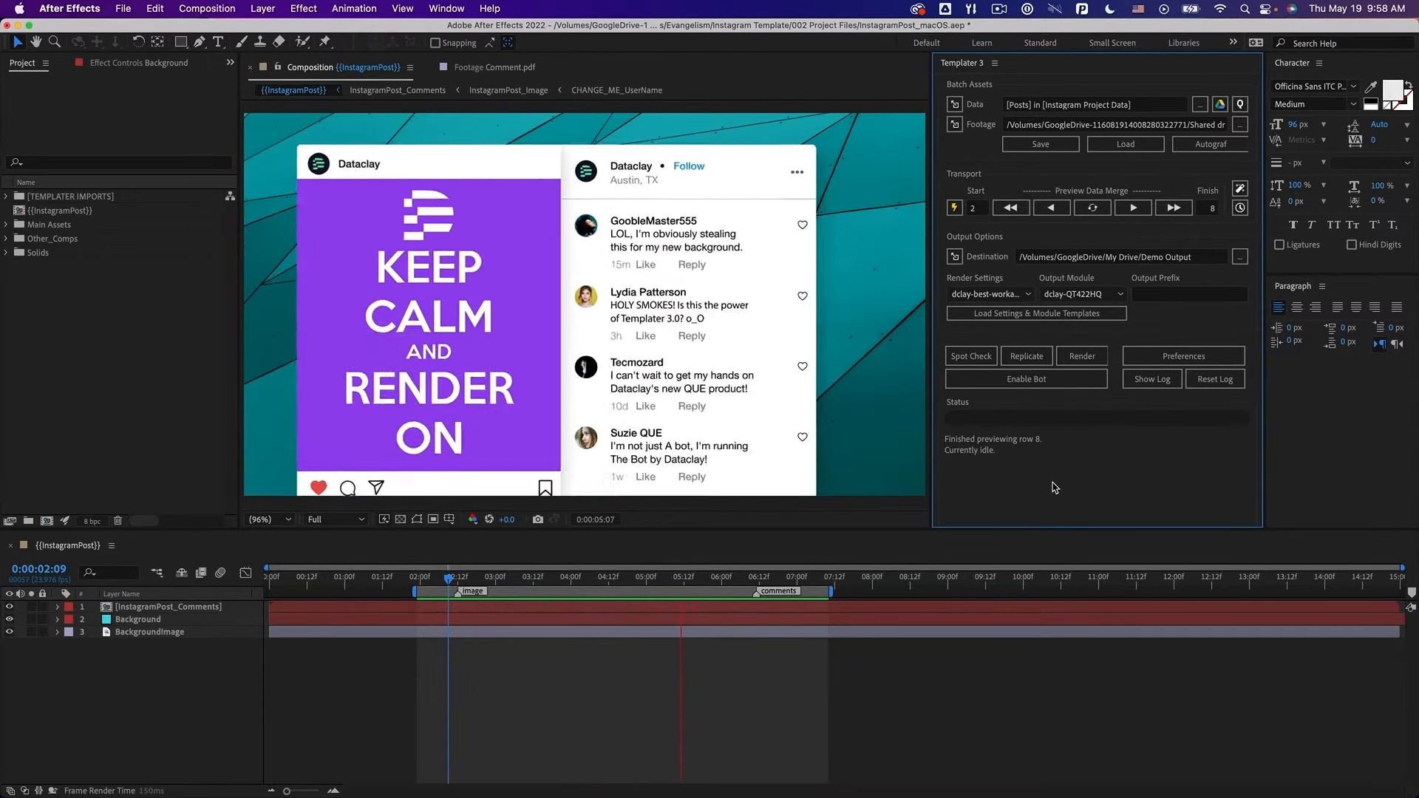
Switch to the Instagram Project Data spreadsheet and examine its column headers, data rows 2 to 4 and the UserNameMain column
key("ctrl+Right")
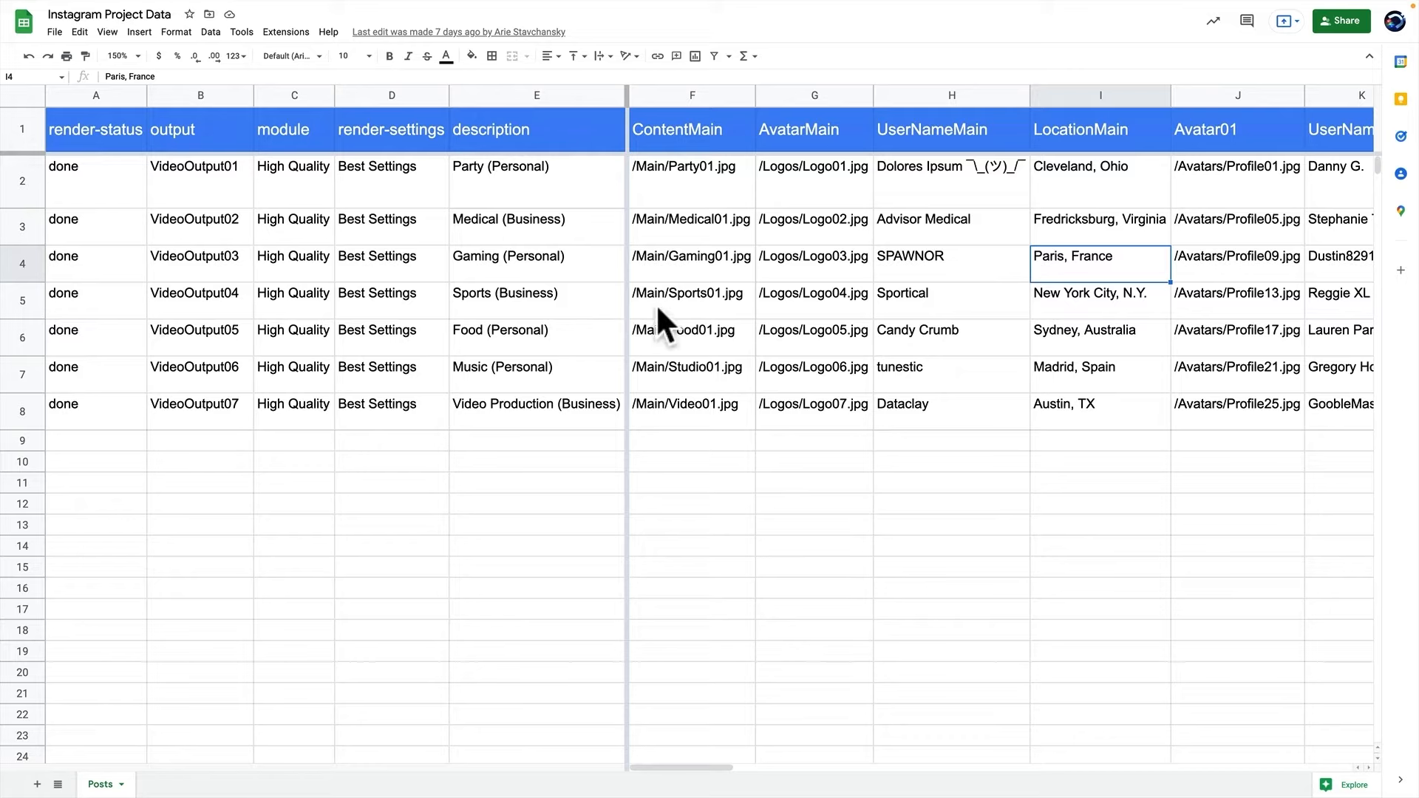
left_click(21, 140)
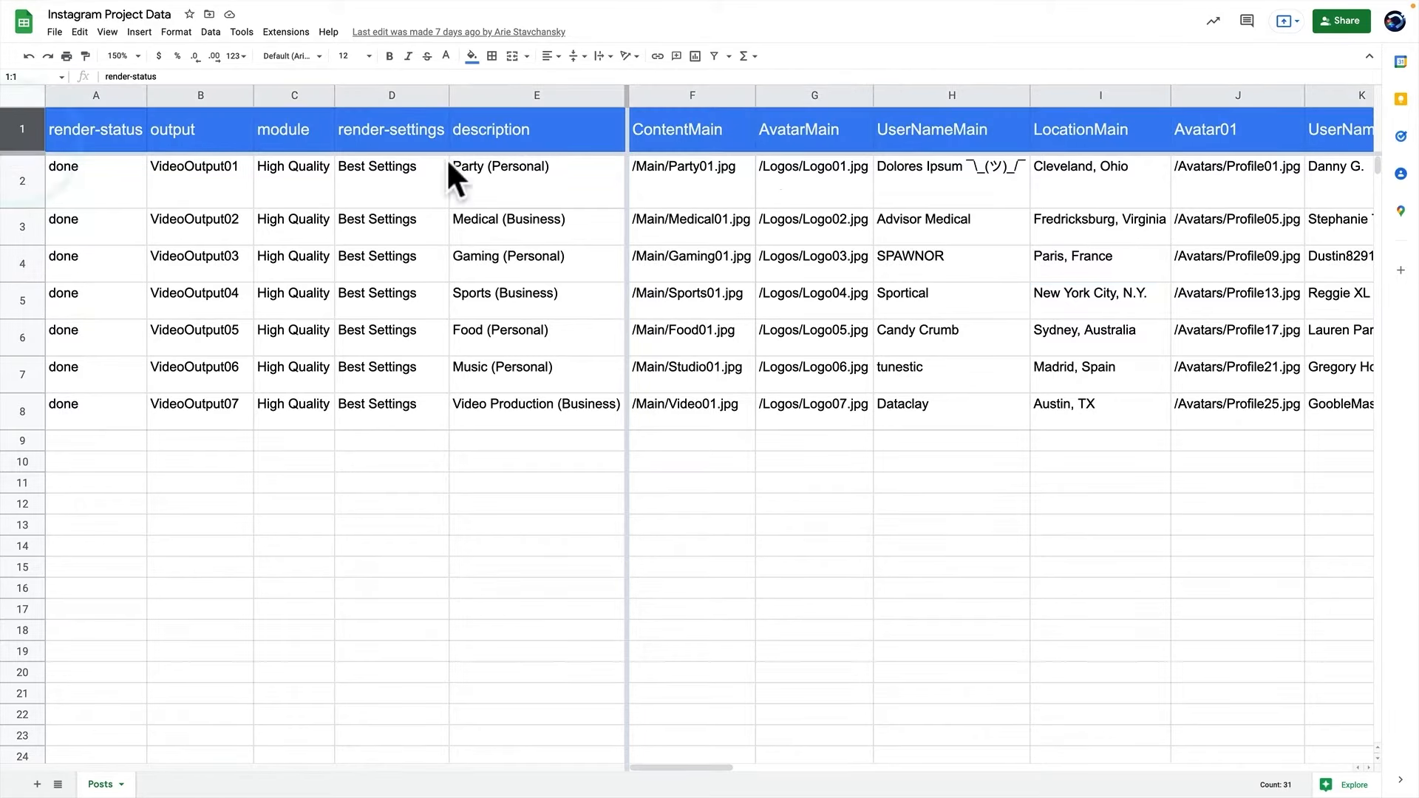
left_click(803, 137)
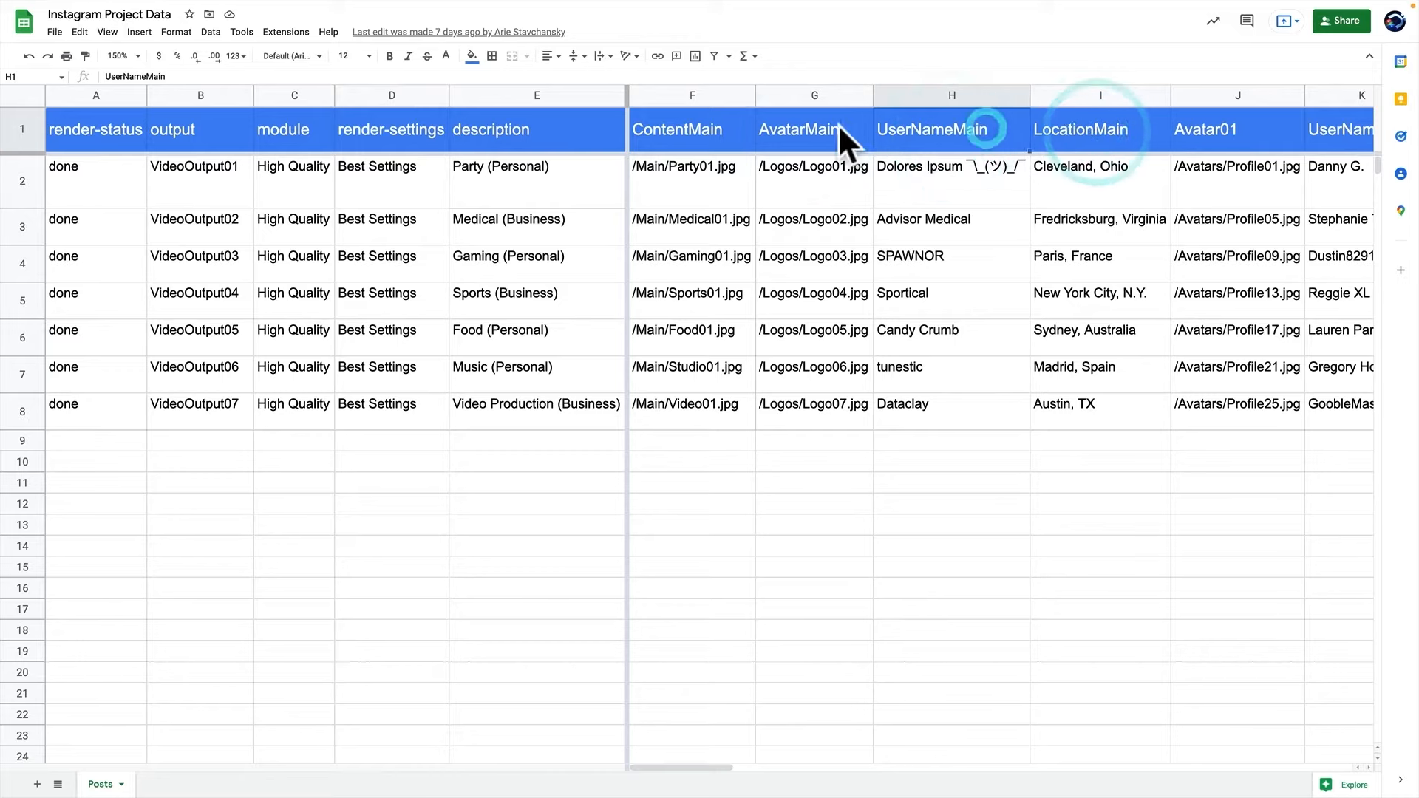
left_click(697, 123)
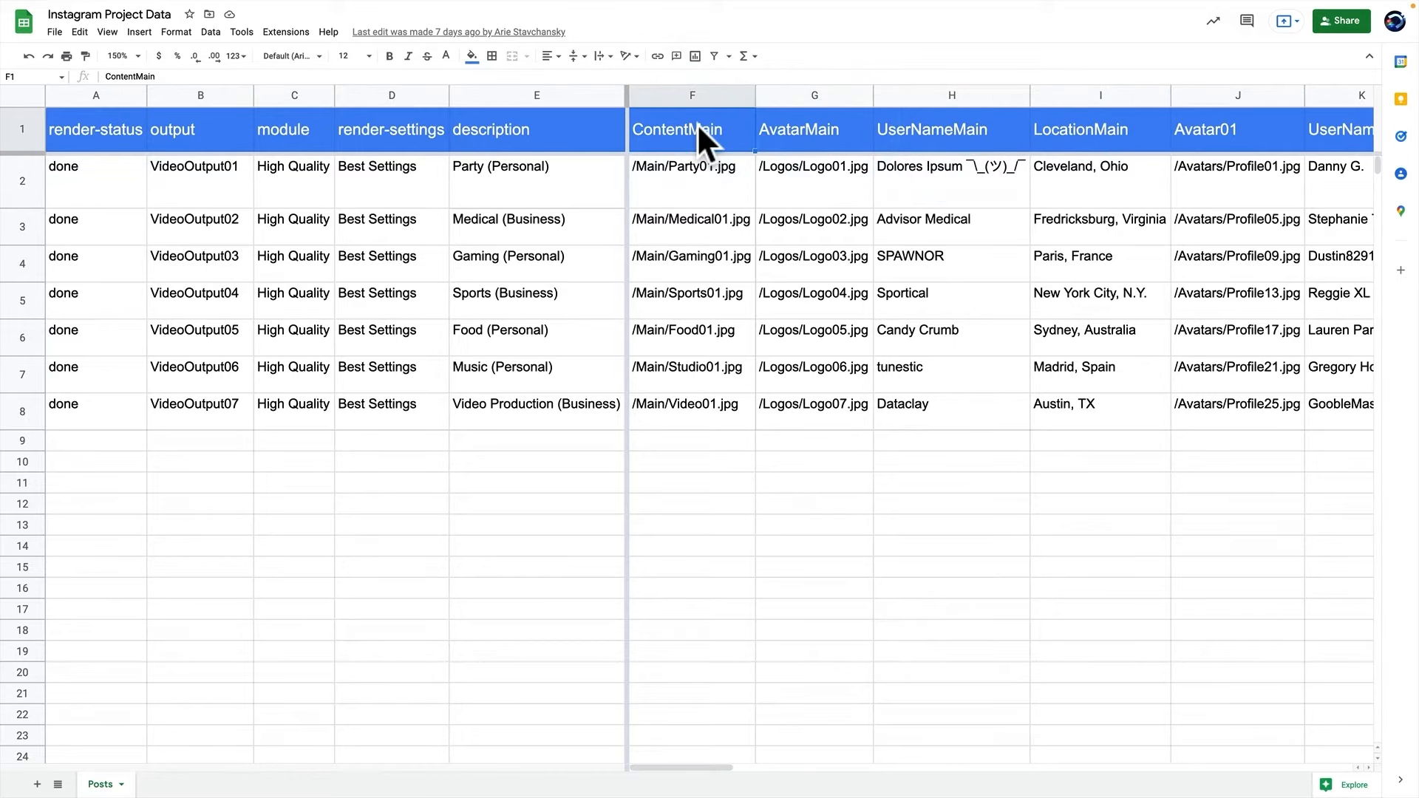
left_click(22, 181)
left_click(22, 232)
left_click(25, 259)
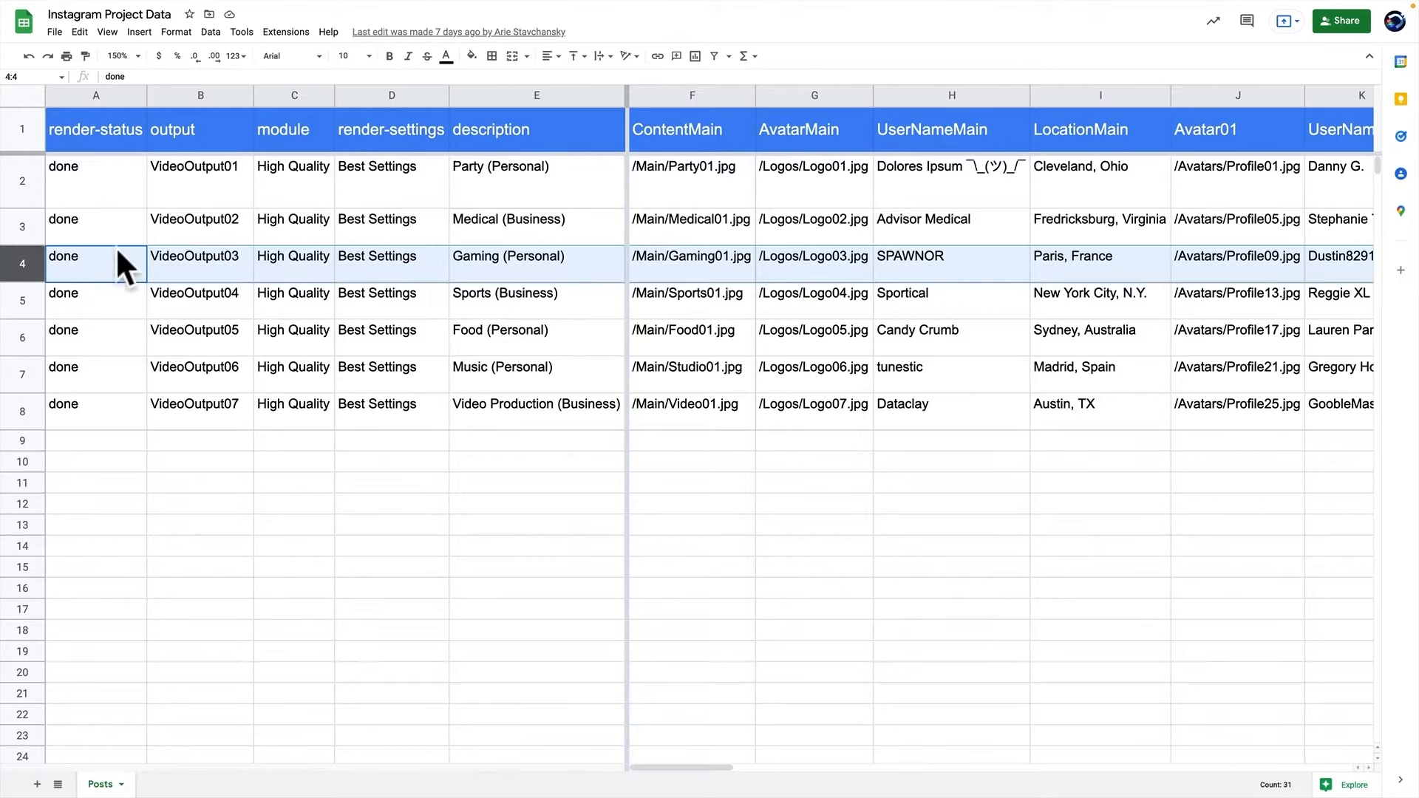
left_click(913, 166)
left_click(916, 121)
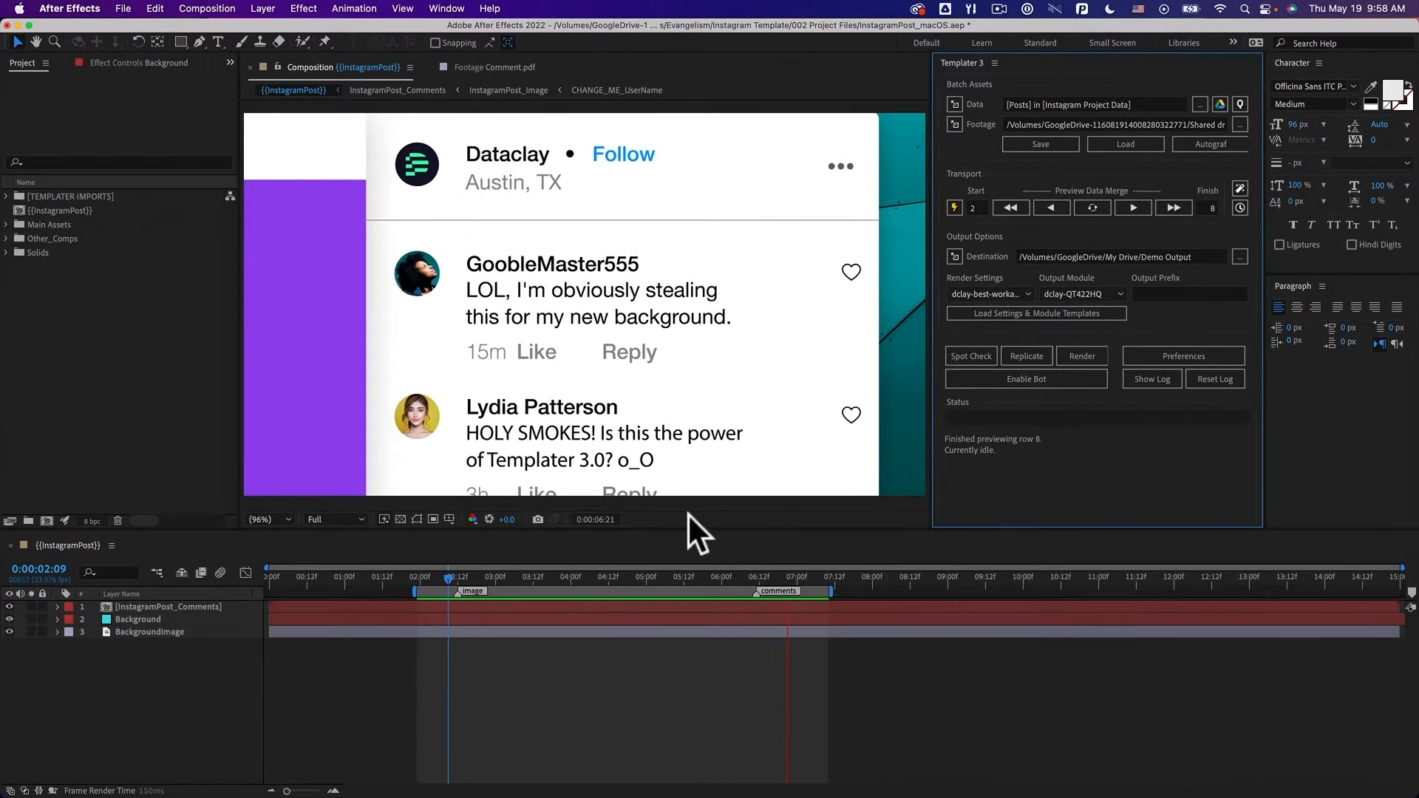
Return to After Effects, stop the playback and create a new composition named demo with the default settings
left_click_drag(761, 577, 608, 578)
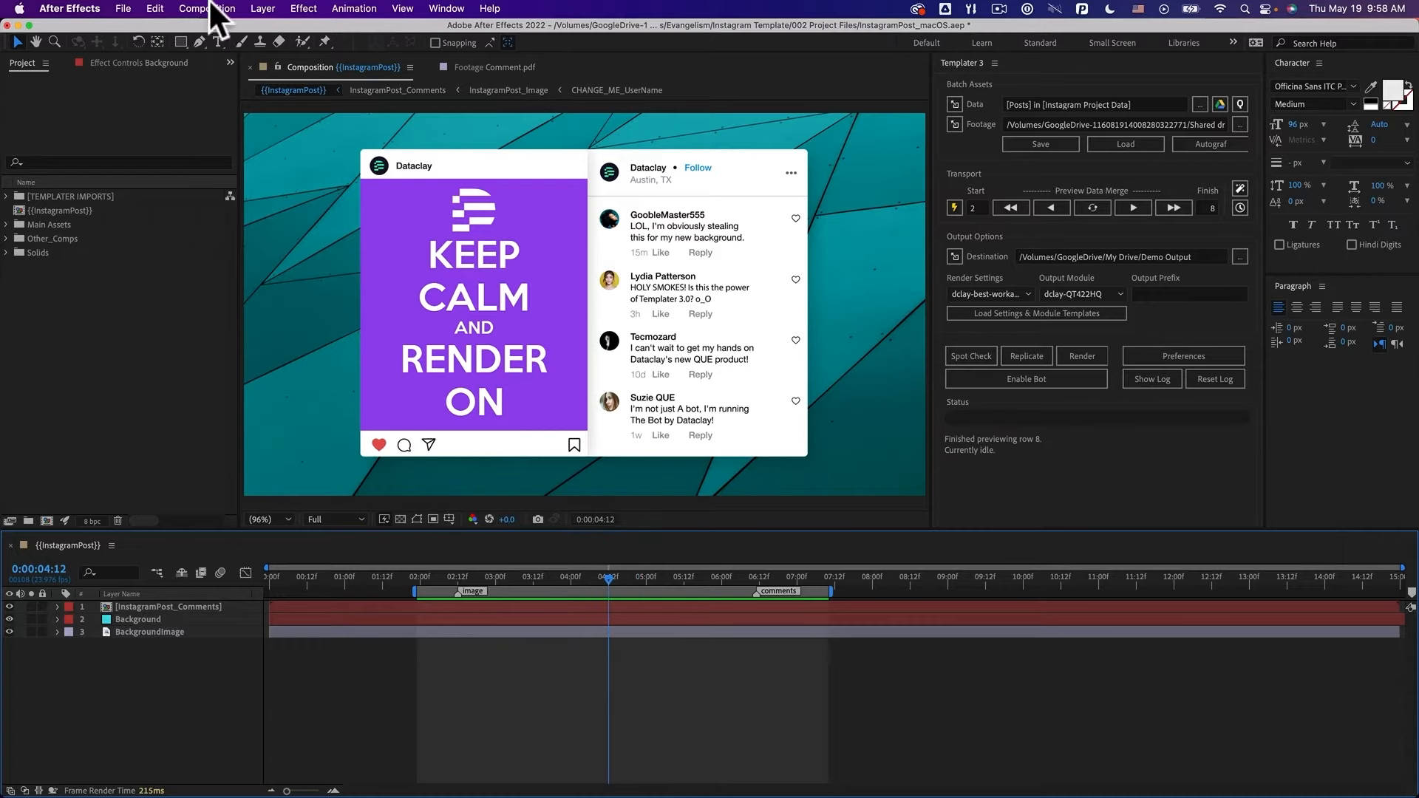
left_click(266, 10)
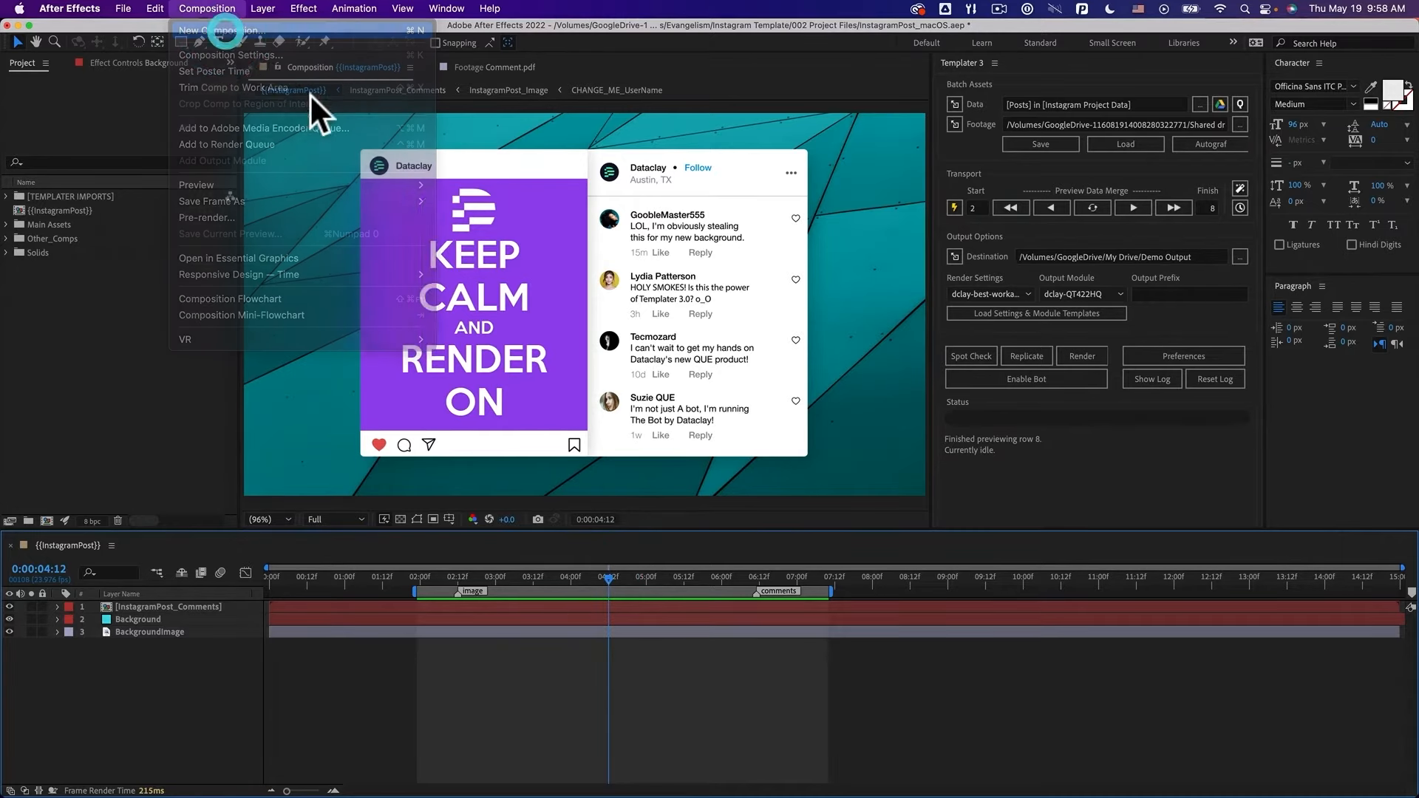
left_click(224, 46)
type("demo")
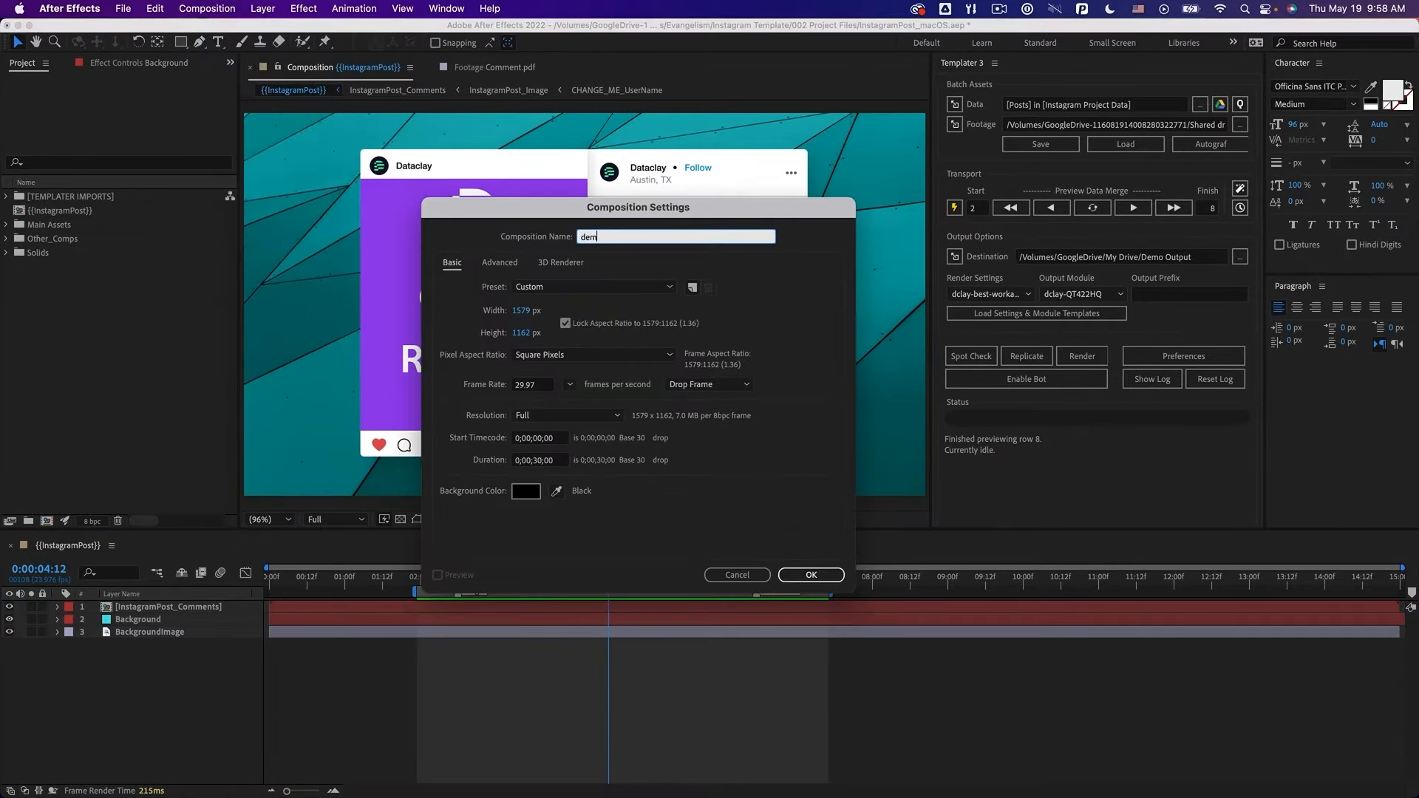
key("Return")
Add a text layer reading "placeholder" in the upper part of the demo composition
left_click(217, 42)
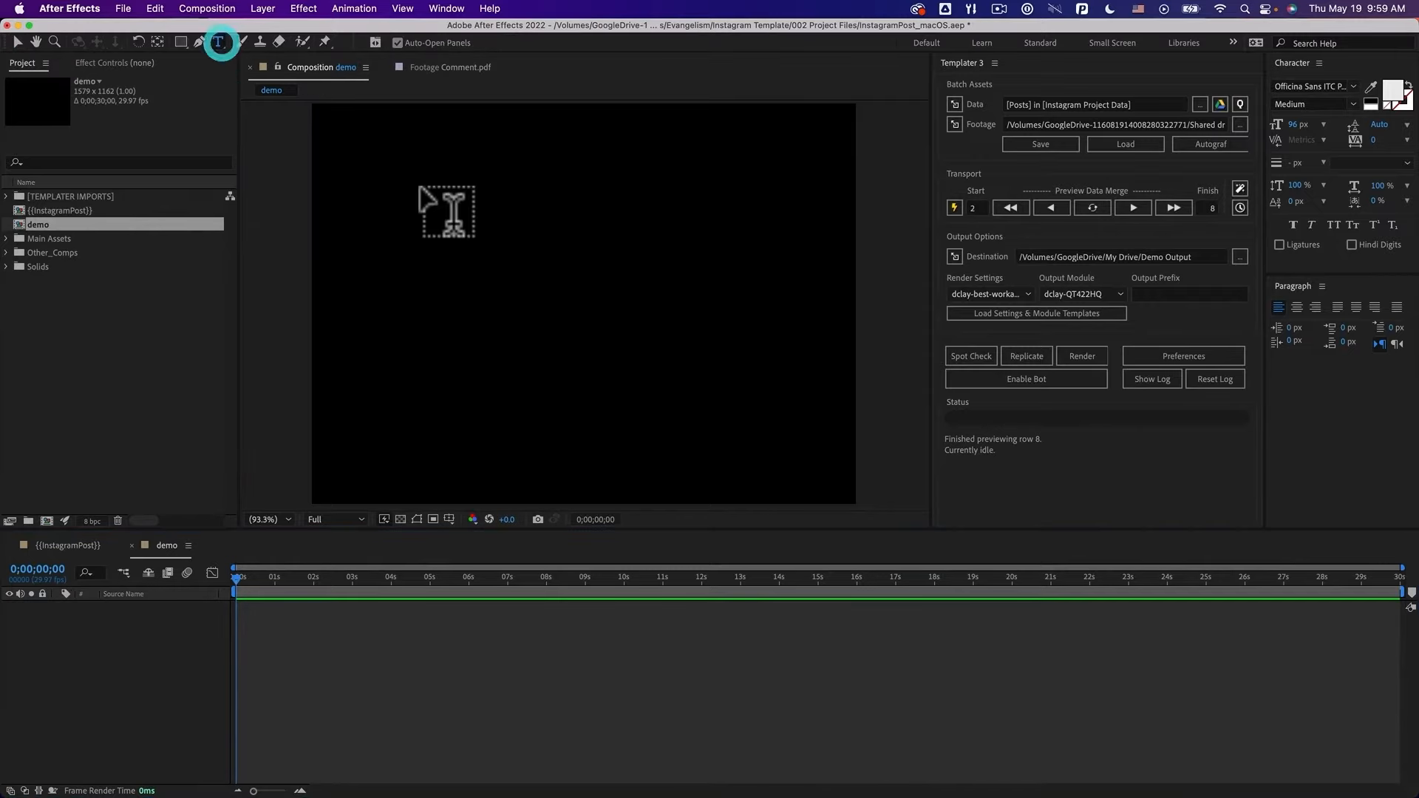
left_click(436, 186)
type("placeholder")
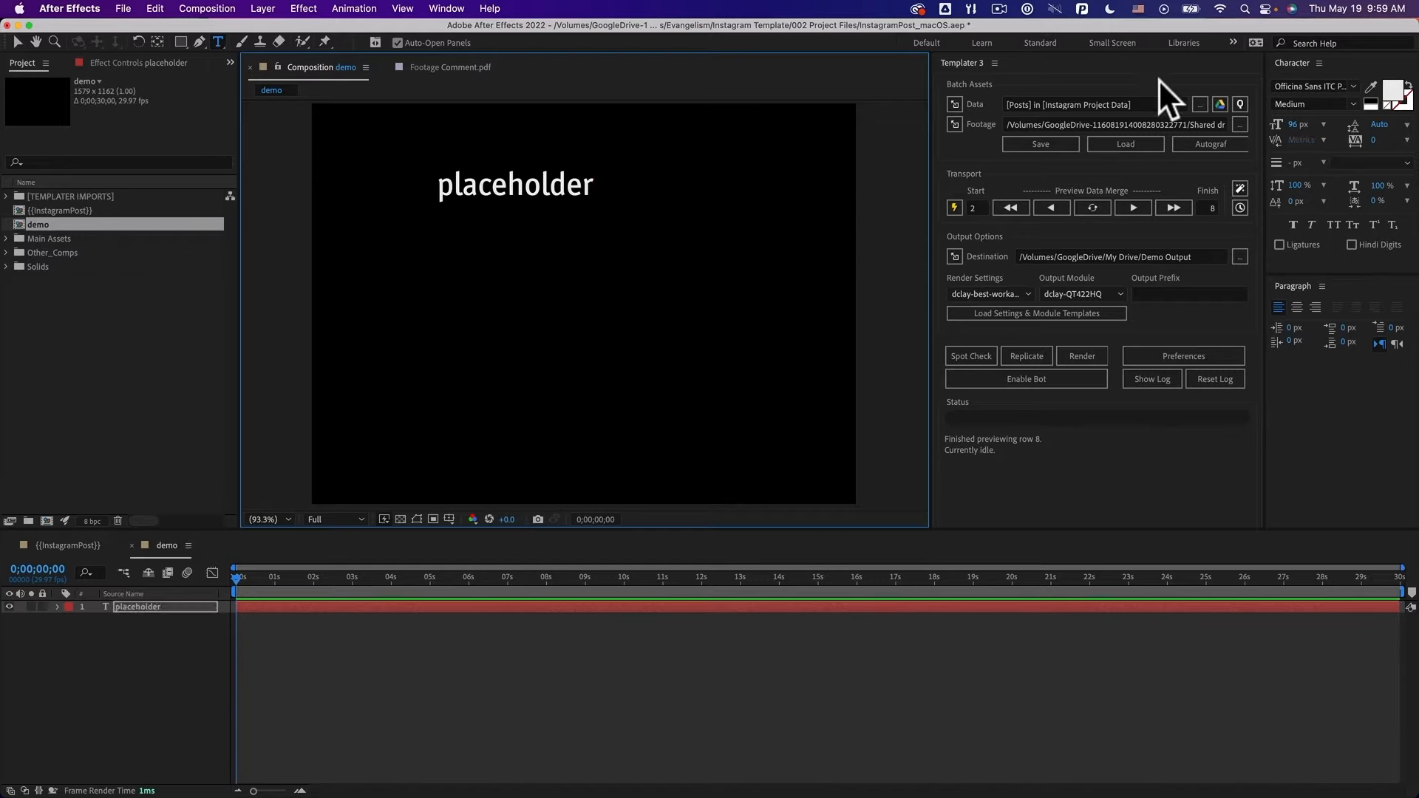
Link the Posts worksheet of the Instagram Project Data Google Sheet as Templater's data source
left_click(1148, 104)
left_click(1220, 104)
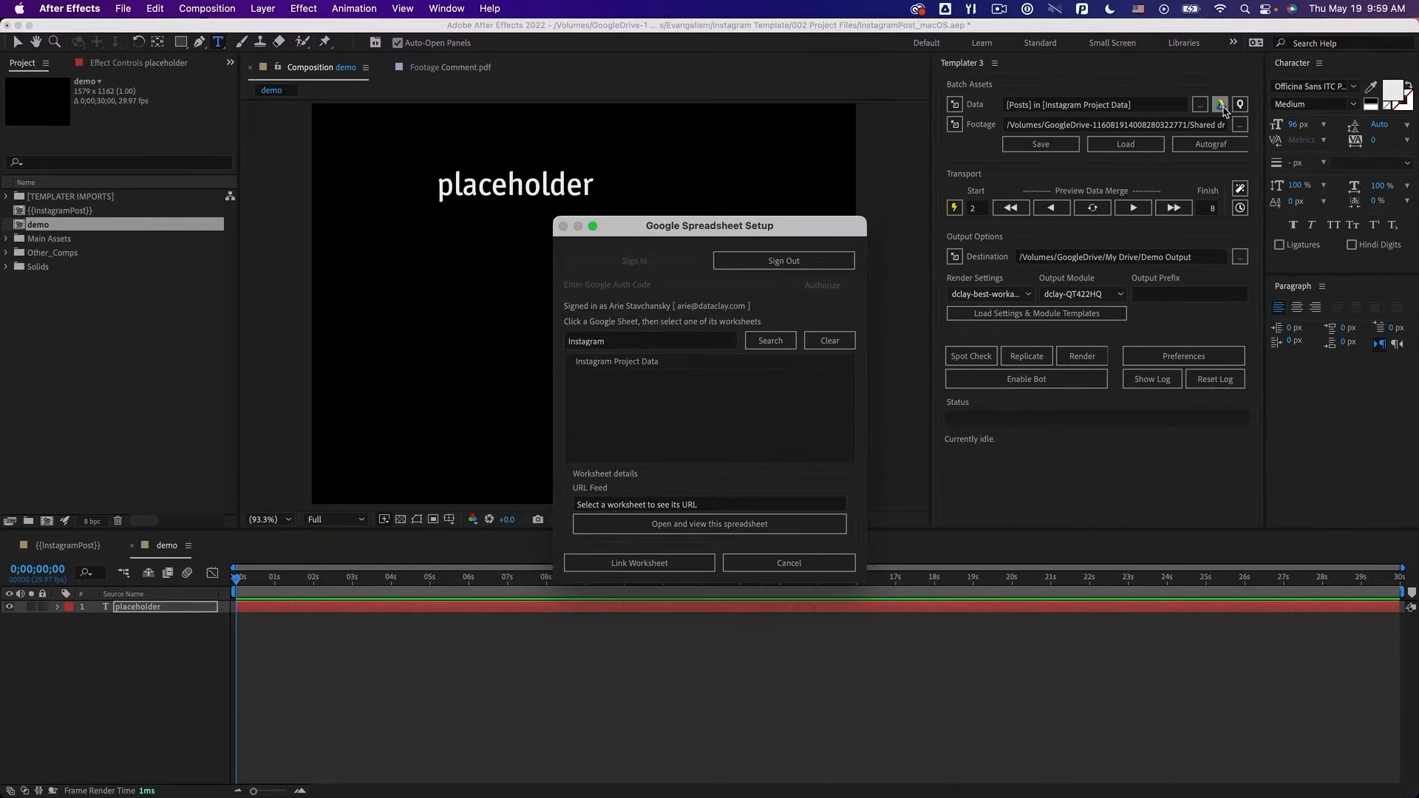
left_click_drag(762, 228, 733, 145)
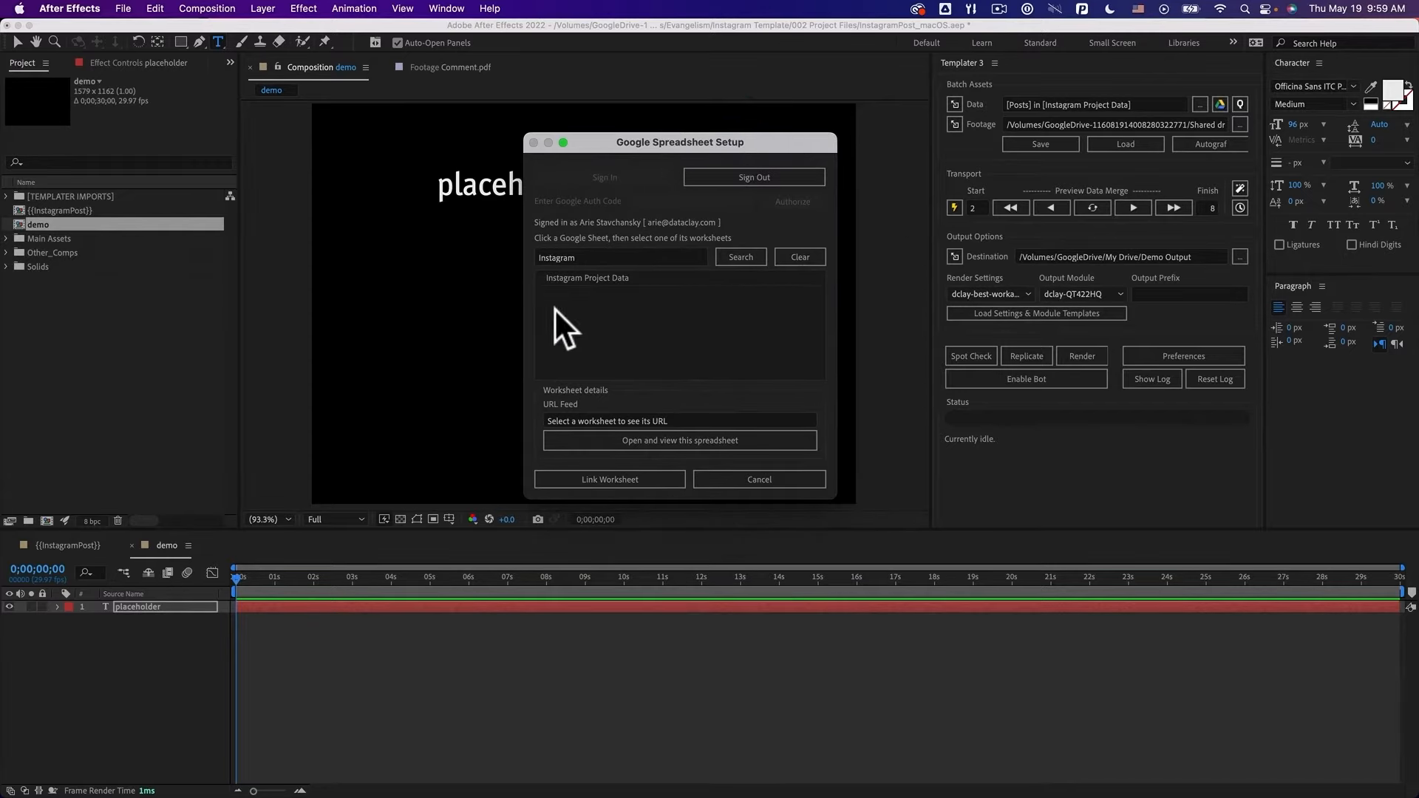
left_click(556, 278)
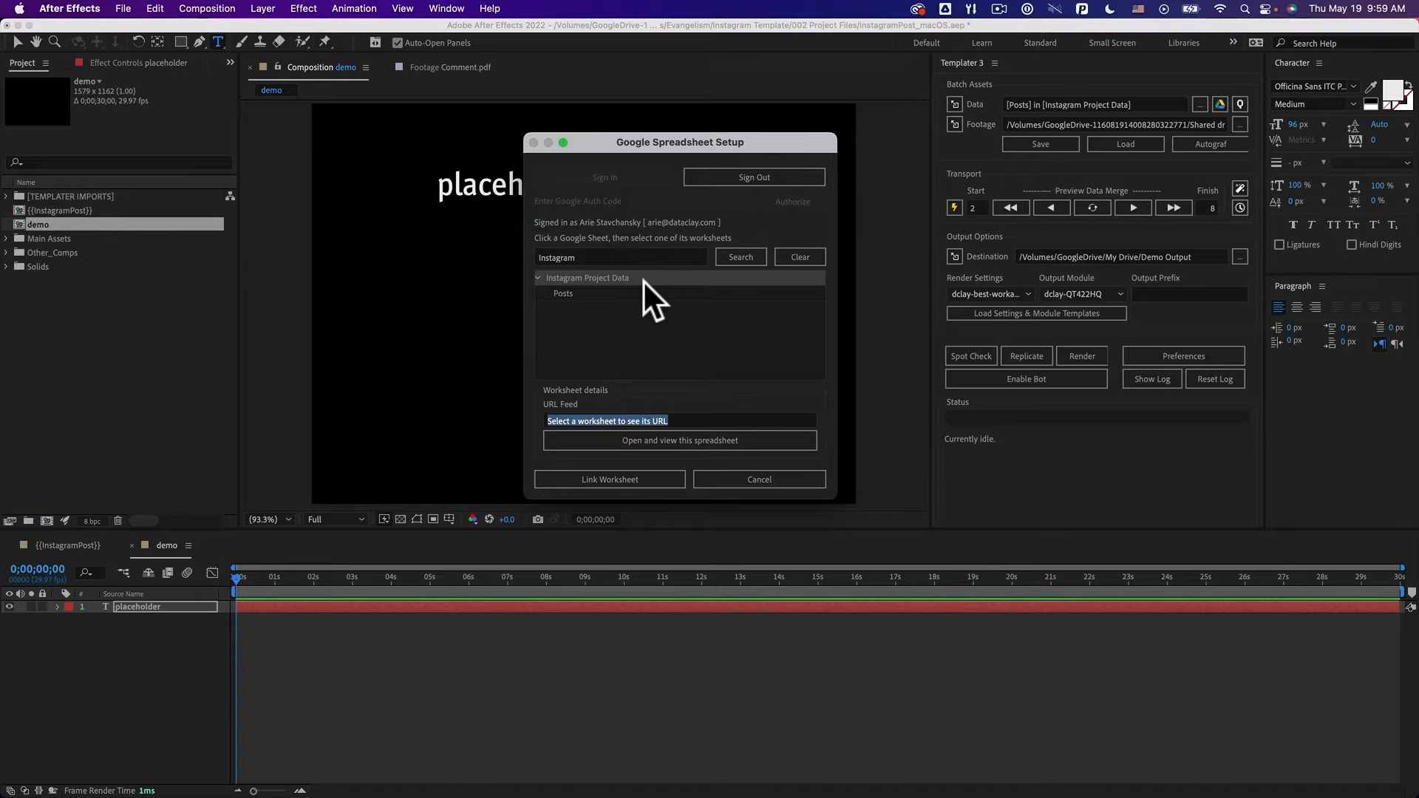
left_click(562, 294)
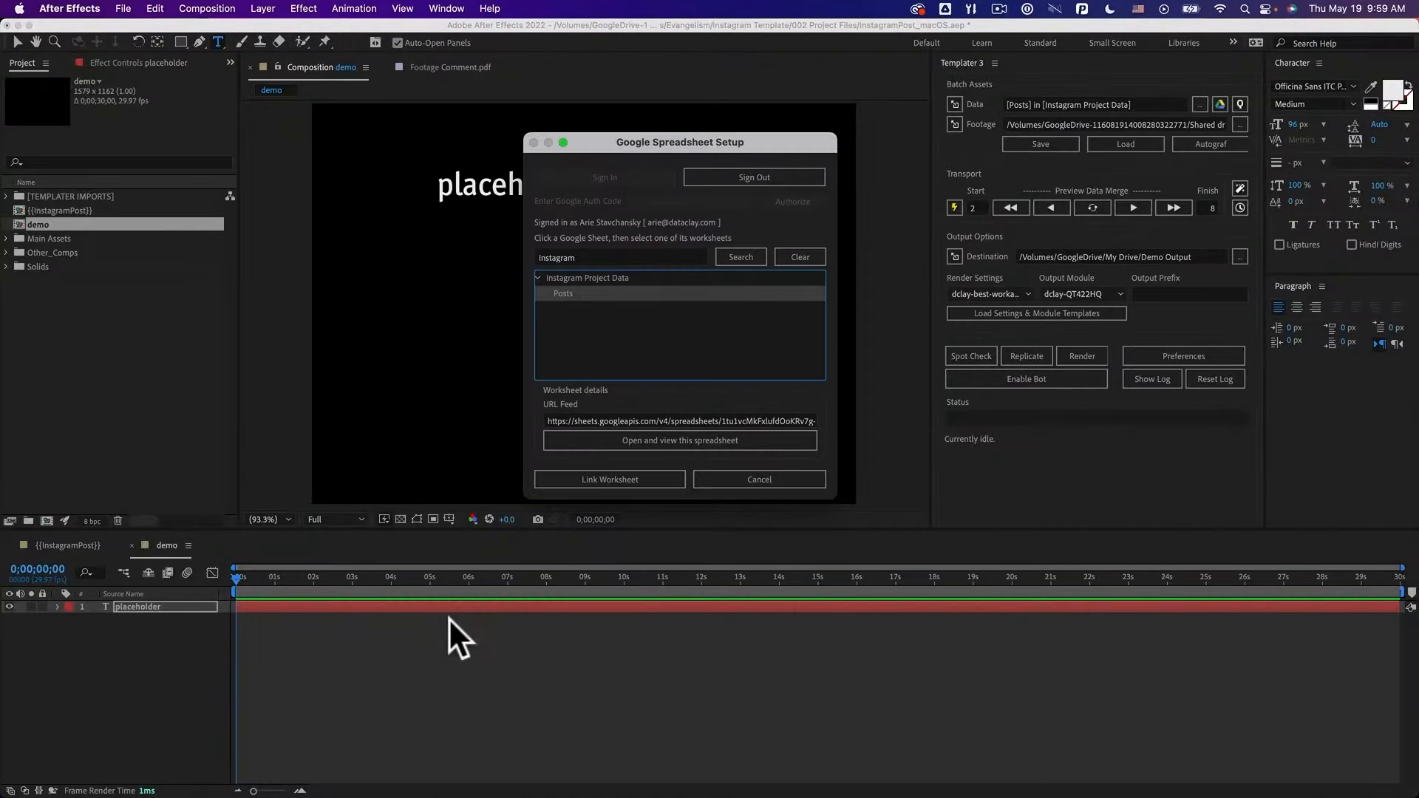
left_click(566, 296)
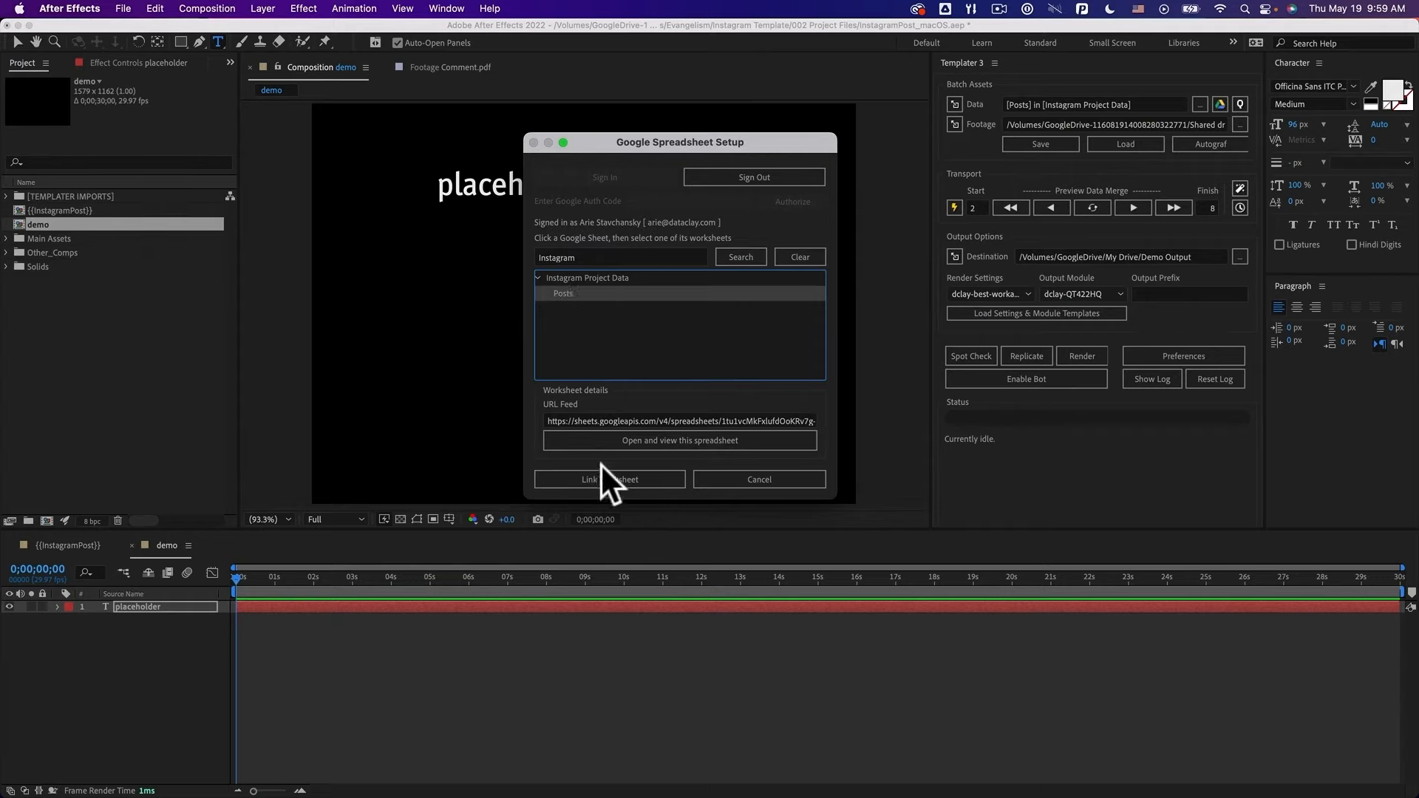
left_click(635, 481)
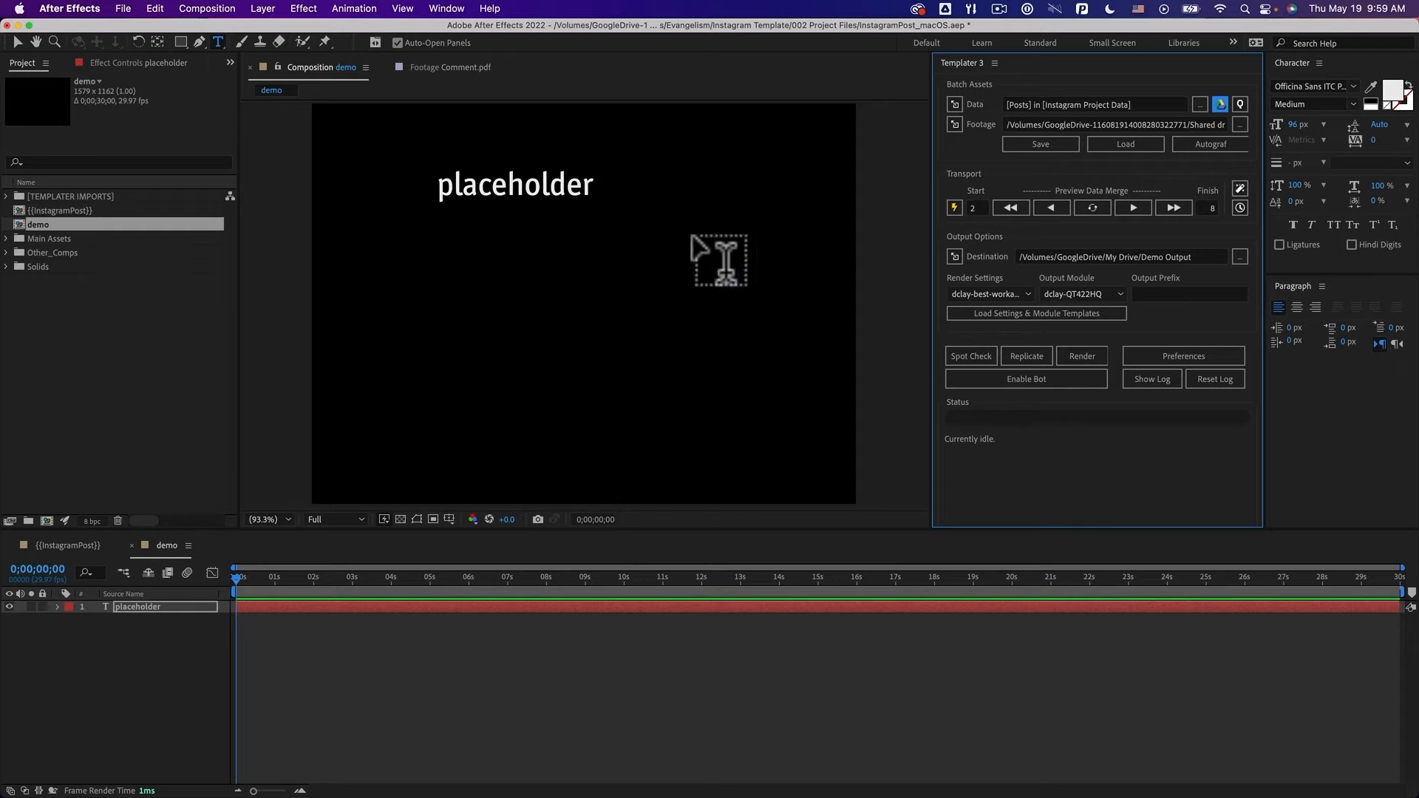
Apply the Dataclay Templater Settings effect to the placeholder text layer
left_click(136, 607)
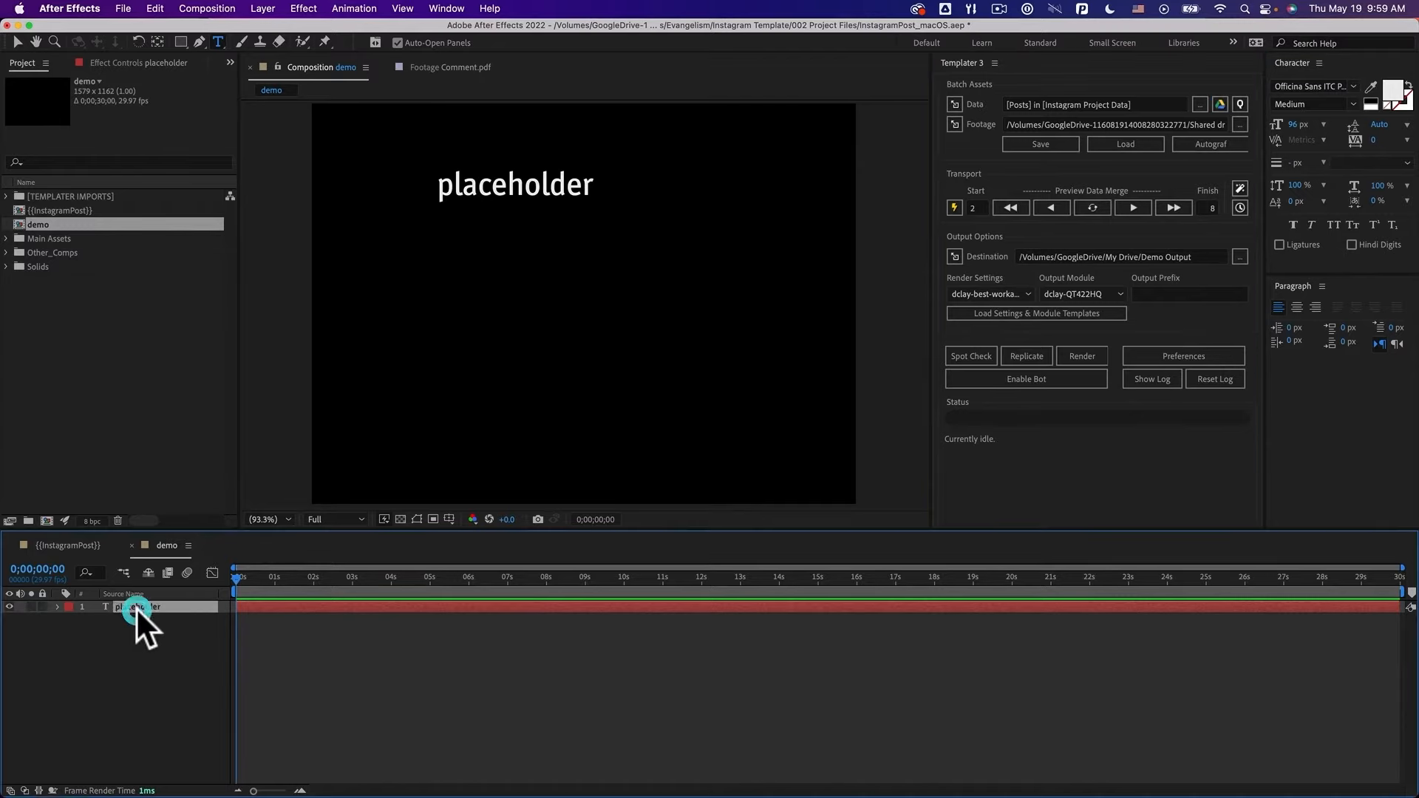
left_click(303, 8)
mouse_move(319, 199)
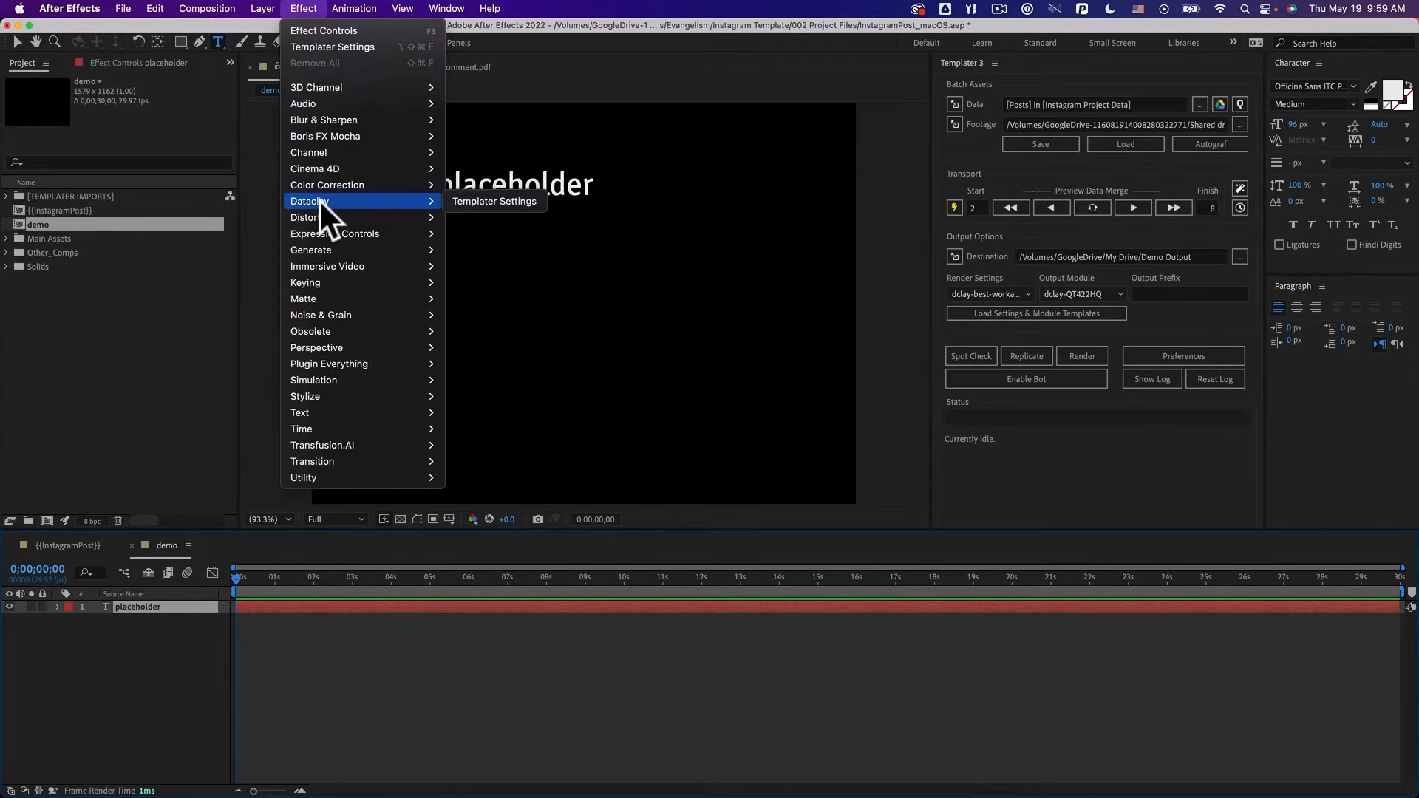
left_click(495, 204)
Rename the placeholder text layer to UserNameMain to match the spreadsheet column header
left_click(170, 606)
key("Return")
type("un")
key("BackSpace")
type("serNameMain")
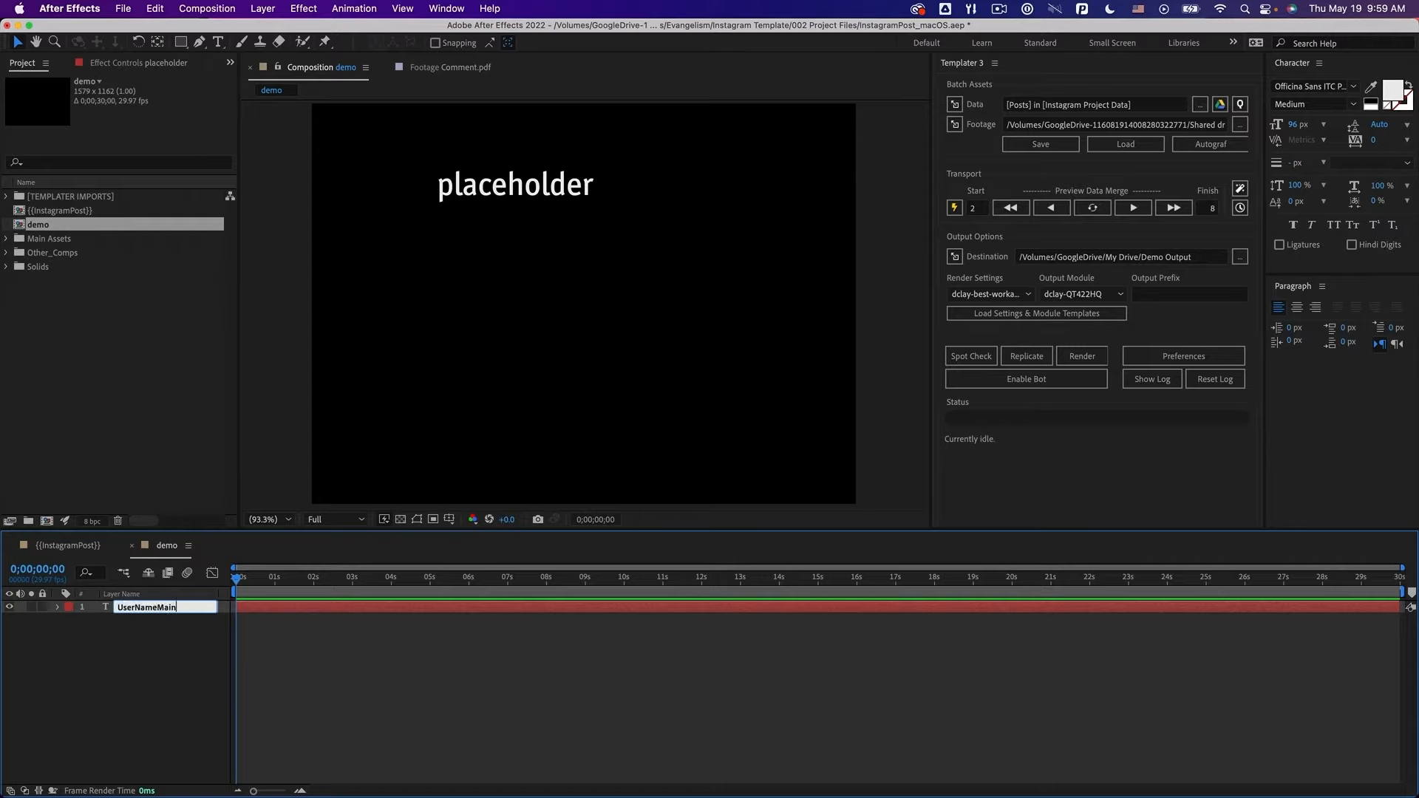
key("Return")
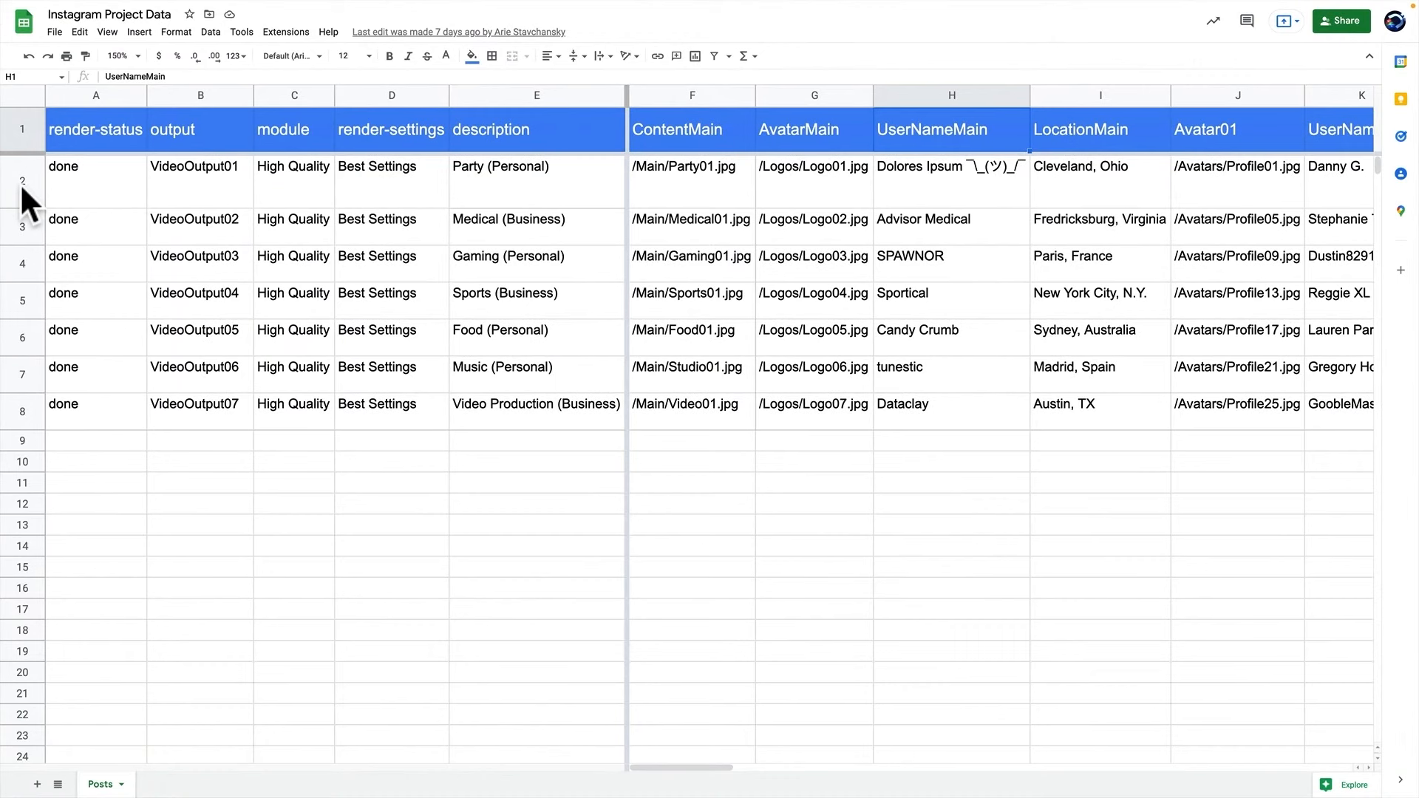
Highlight rows 2 to 8 of the Posts sheet to review the data records
left_click(20, 183)
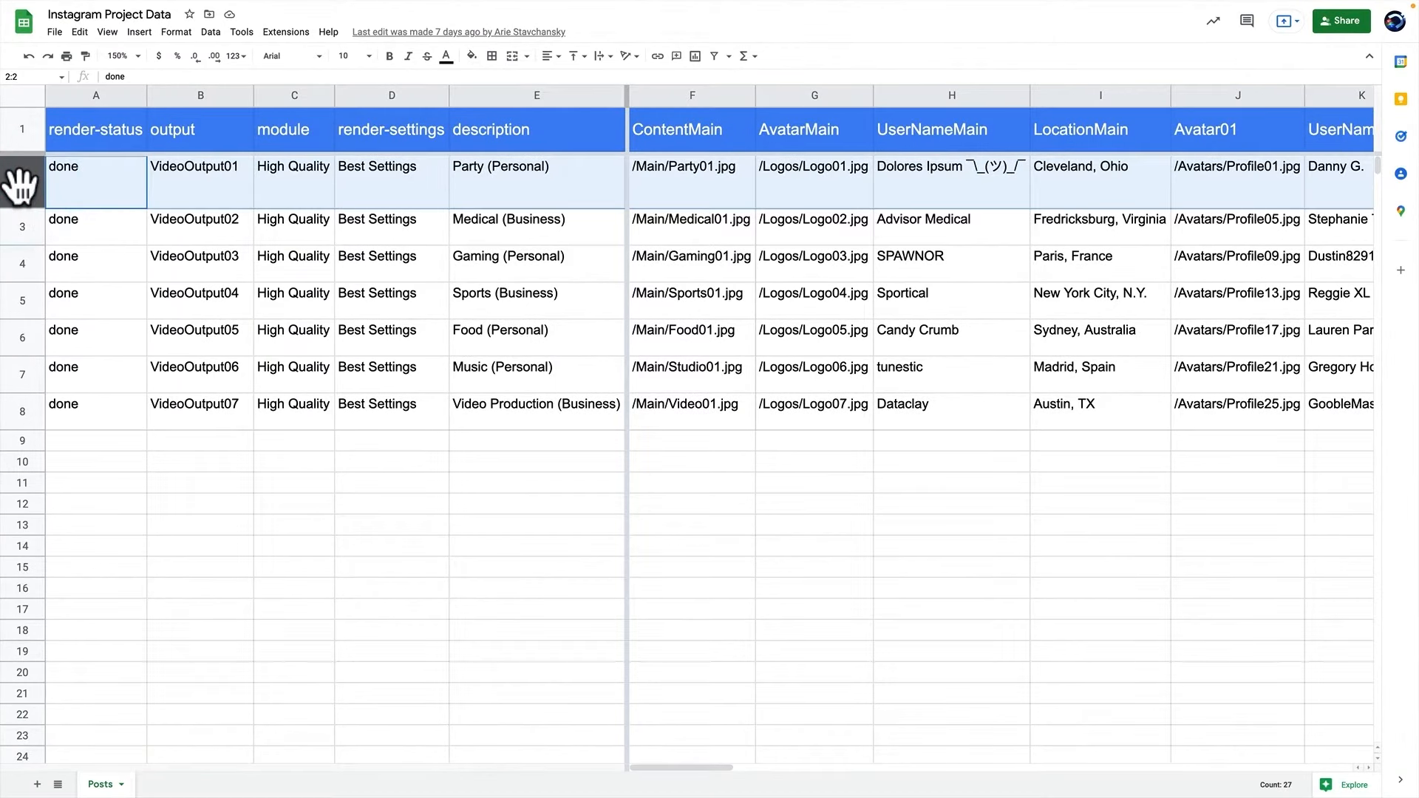
left_click(24, 408, "shift")
right_click(24, 408)
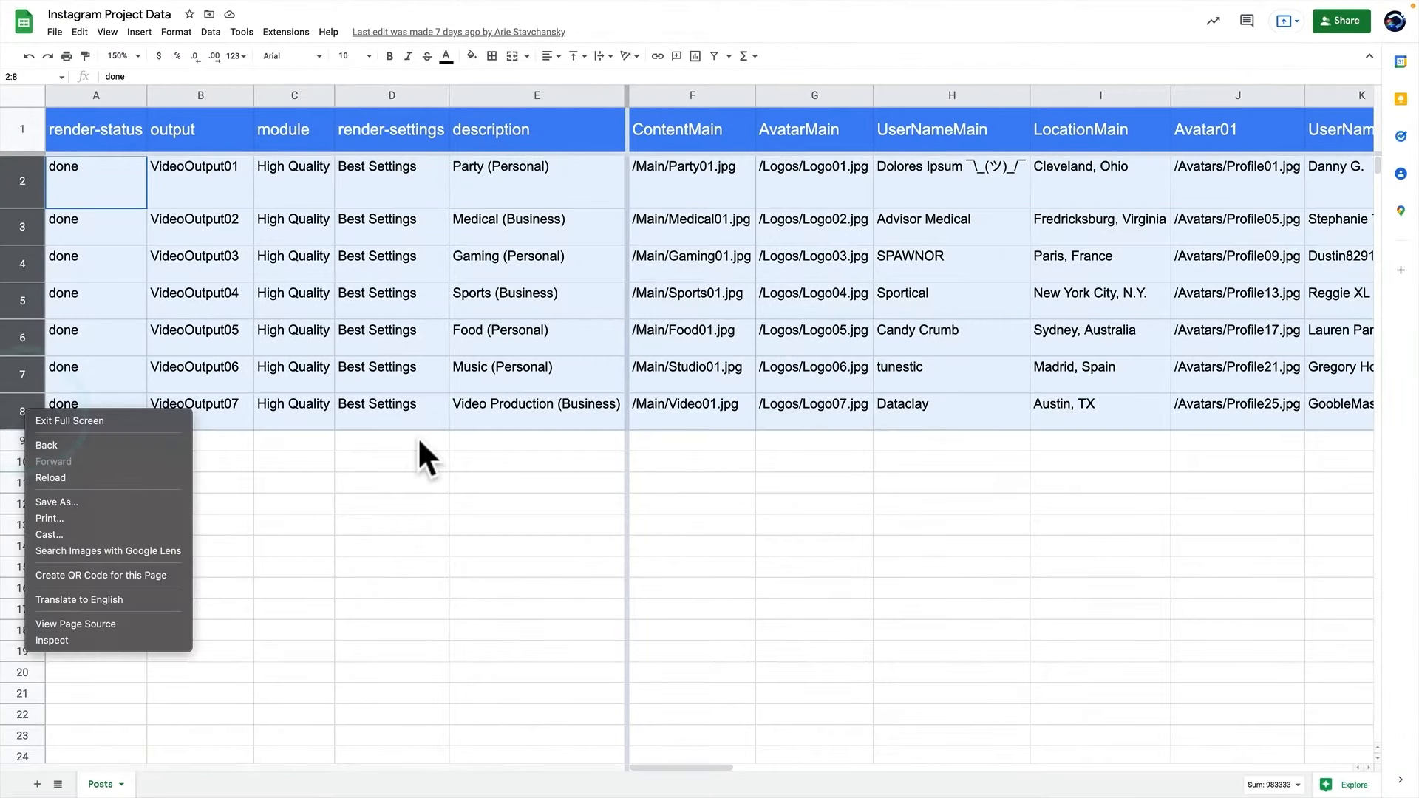
left_click(482, 408)
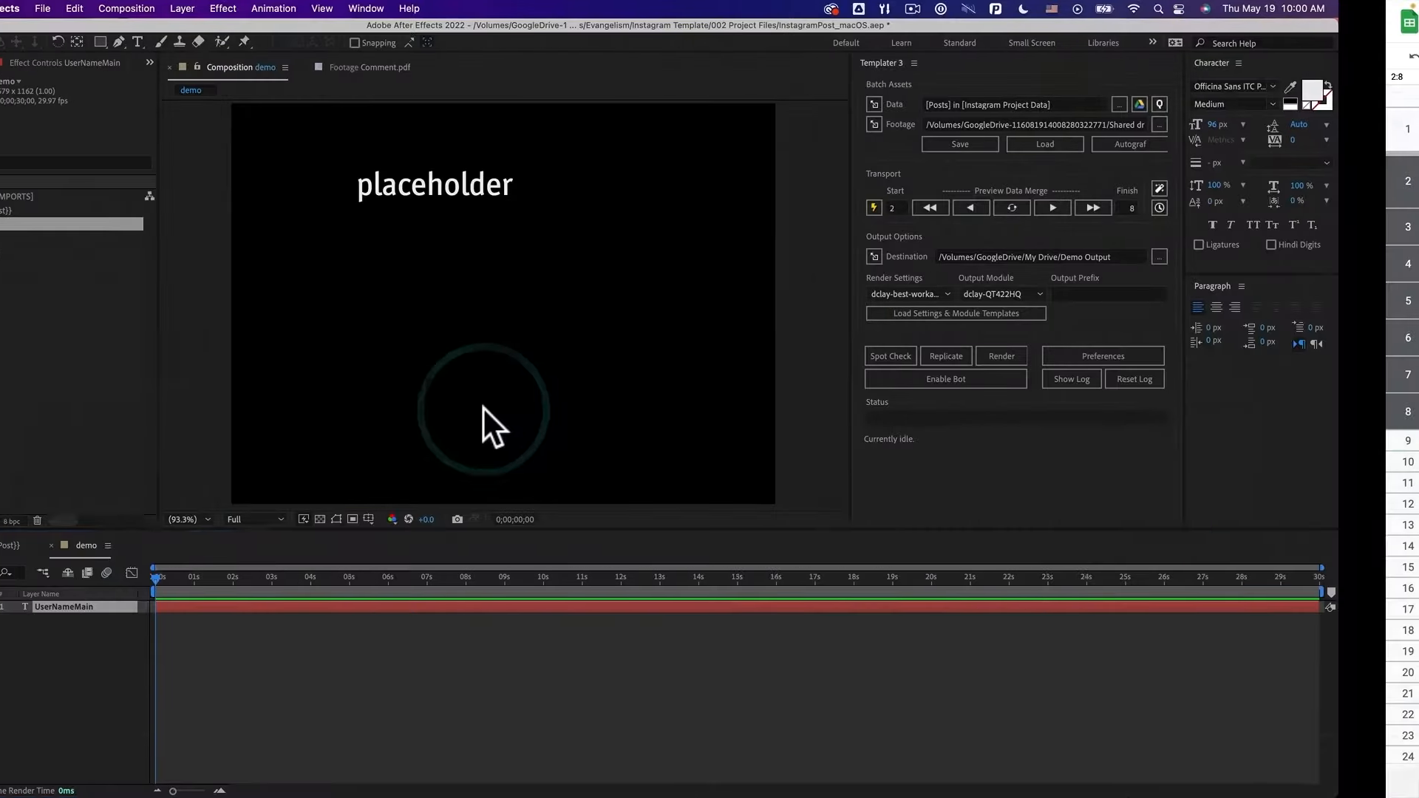
Preview the first data row in the demo composition and compare it with the UserNameMain cell of row 2 in the sheet
left_click(1010, 208)
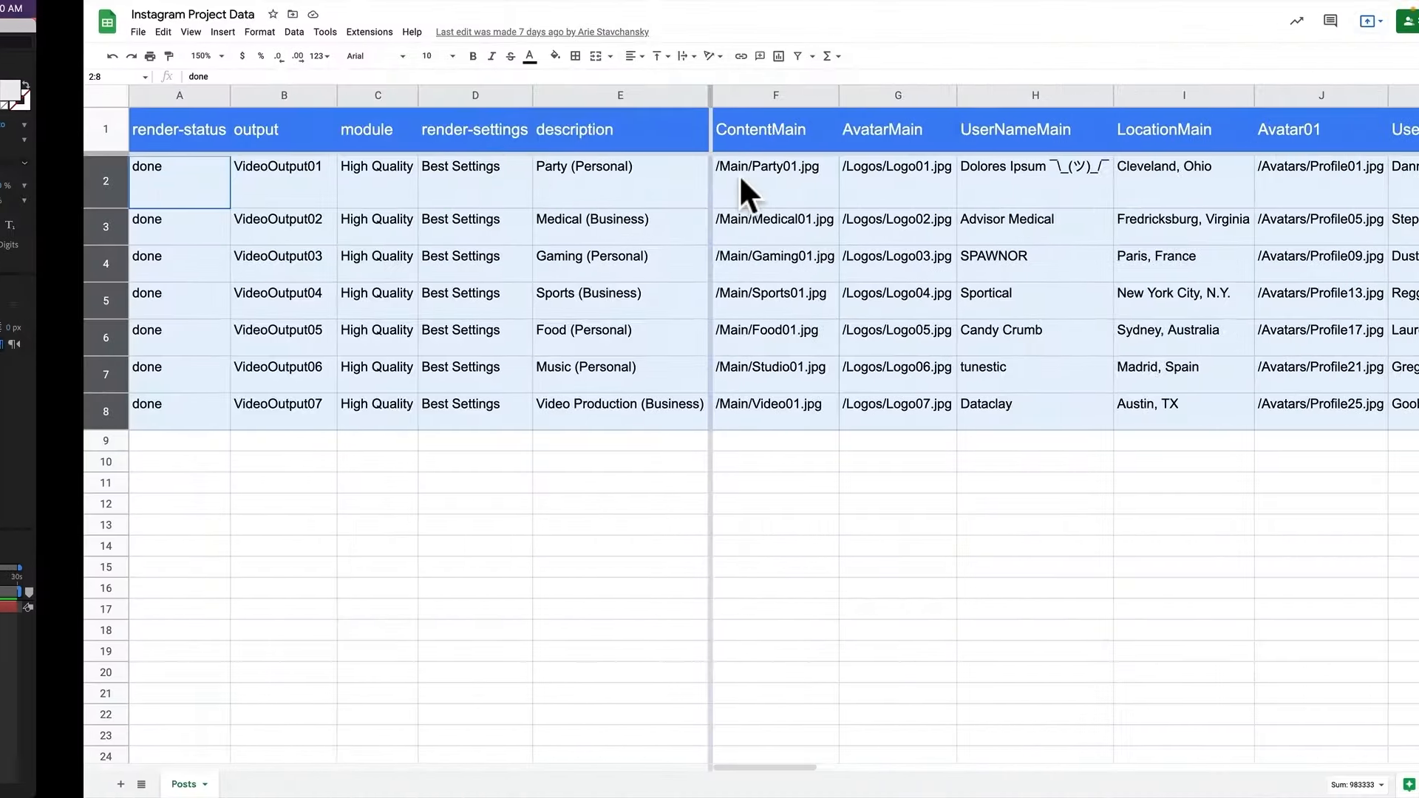
left_click(941, 233)
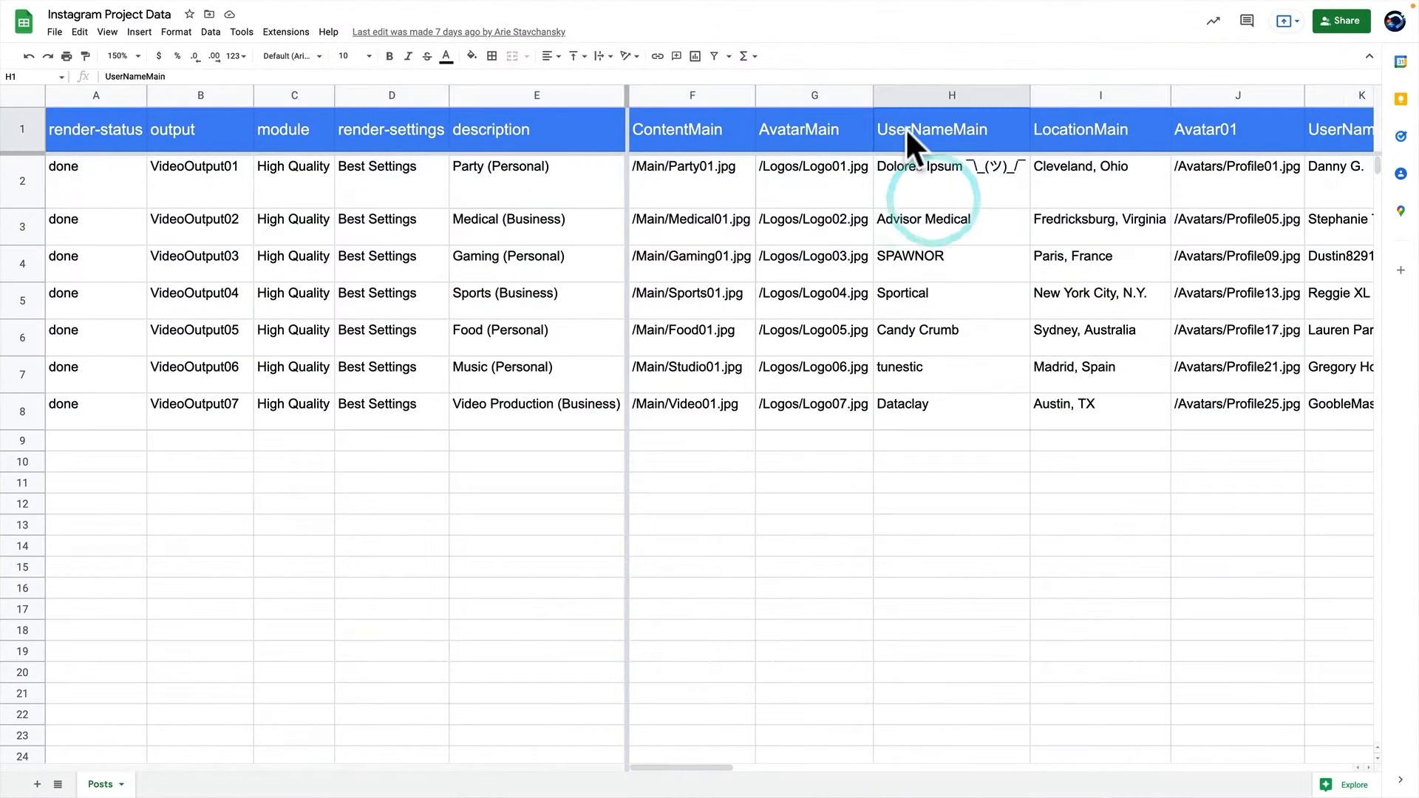
left_click(930, 167)
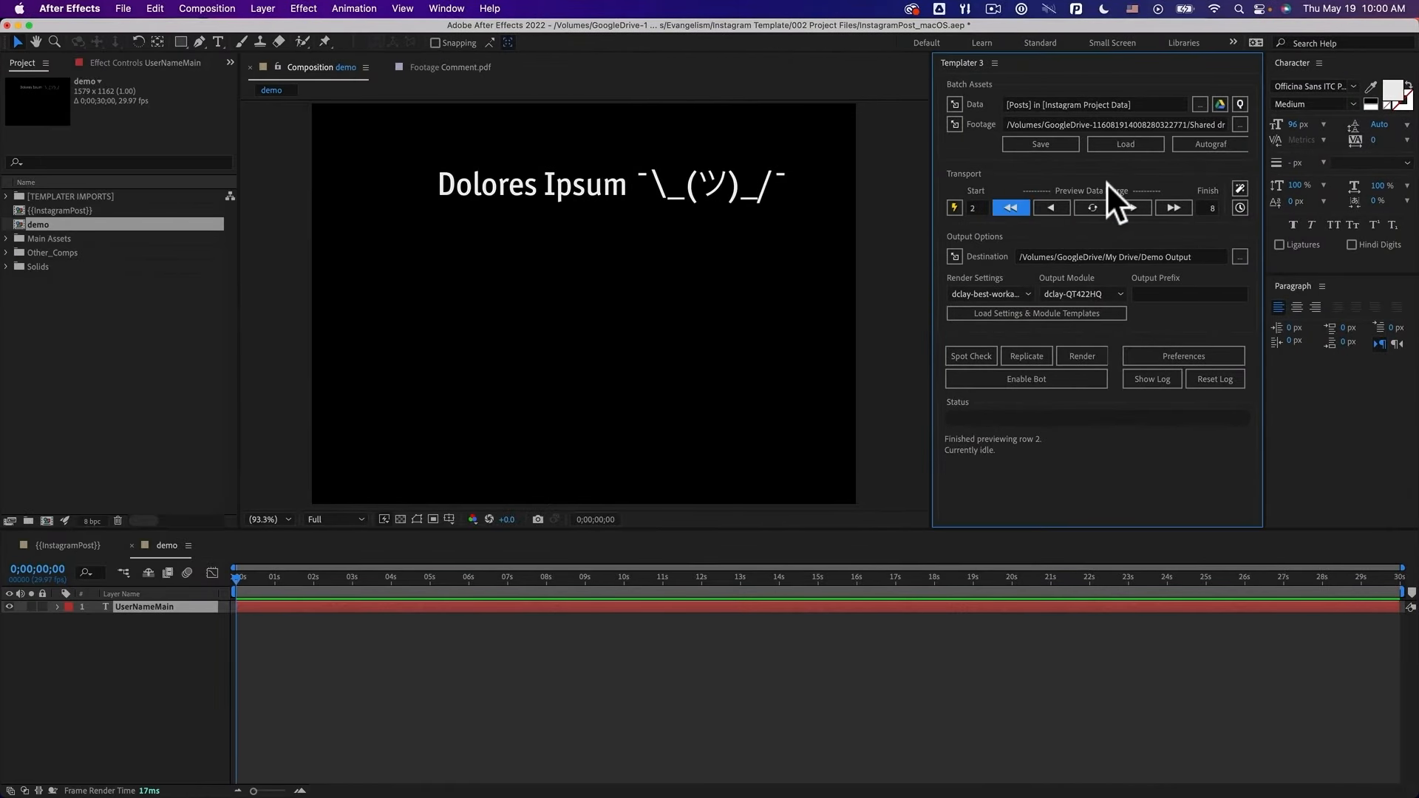
Advance the data merge preview through the following rows to the last one and compare it with row 8's UserNameMain value in the sheet
left_click(1133, 209)
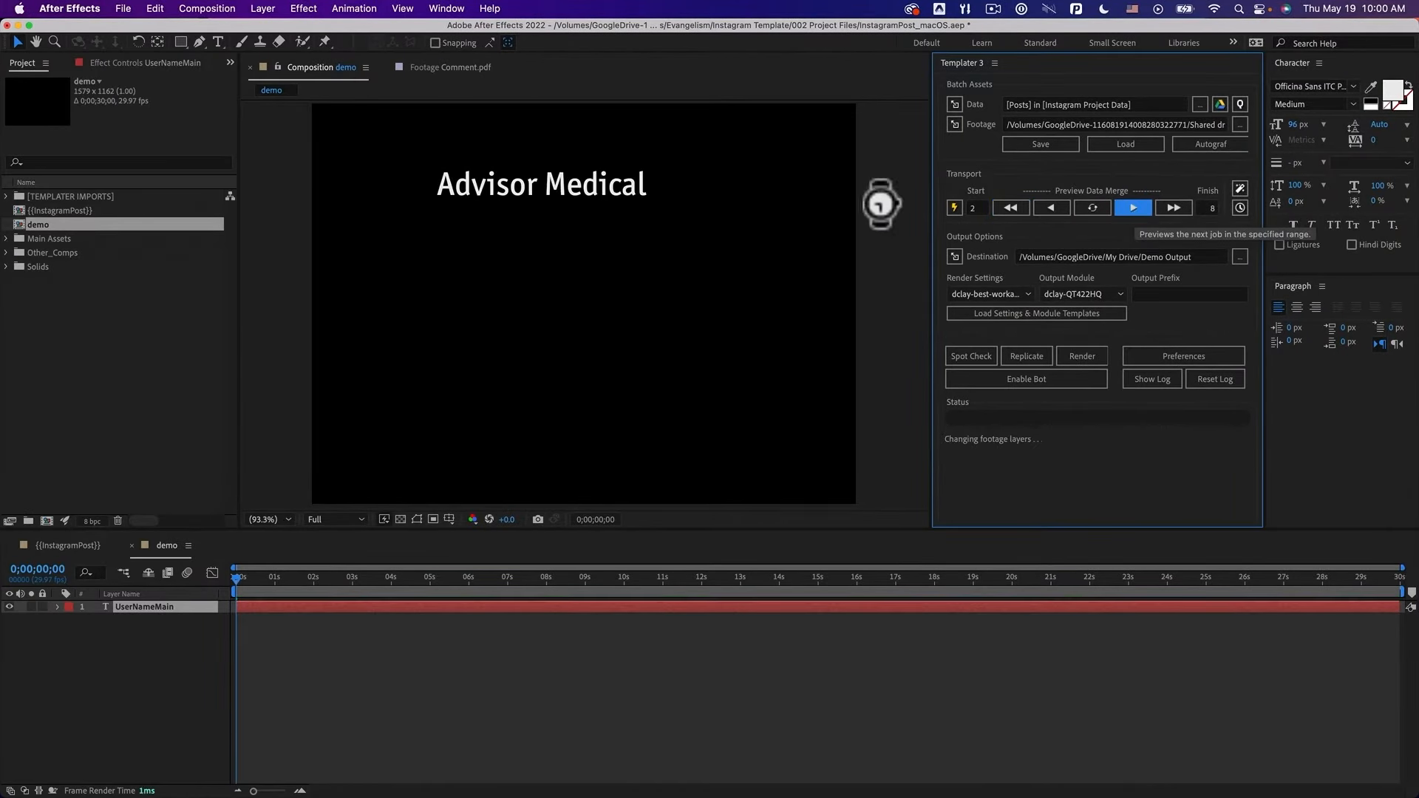
left_click(1130, 208)
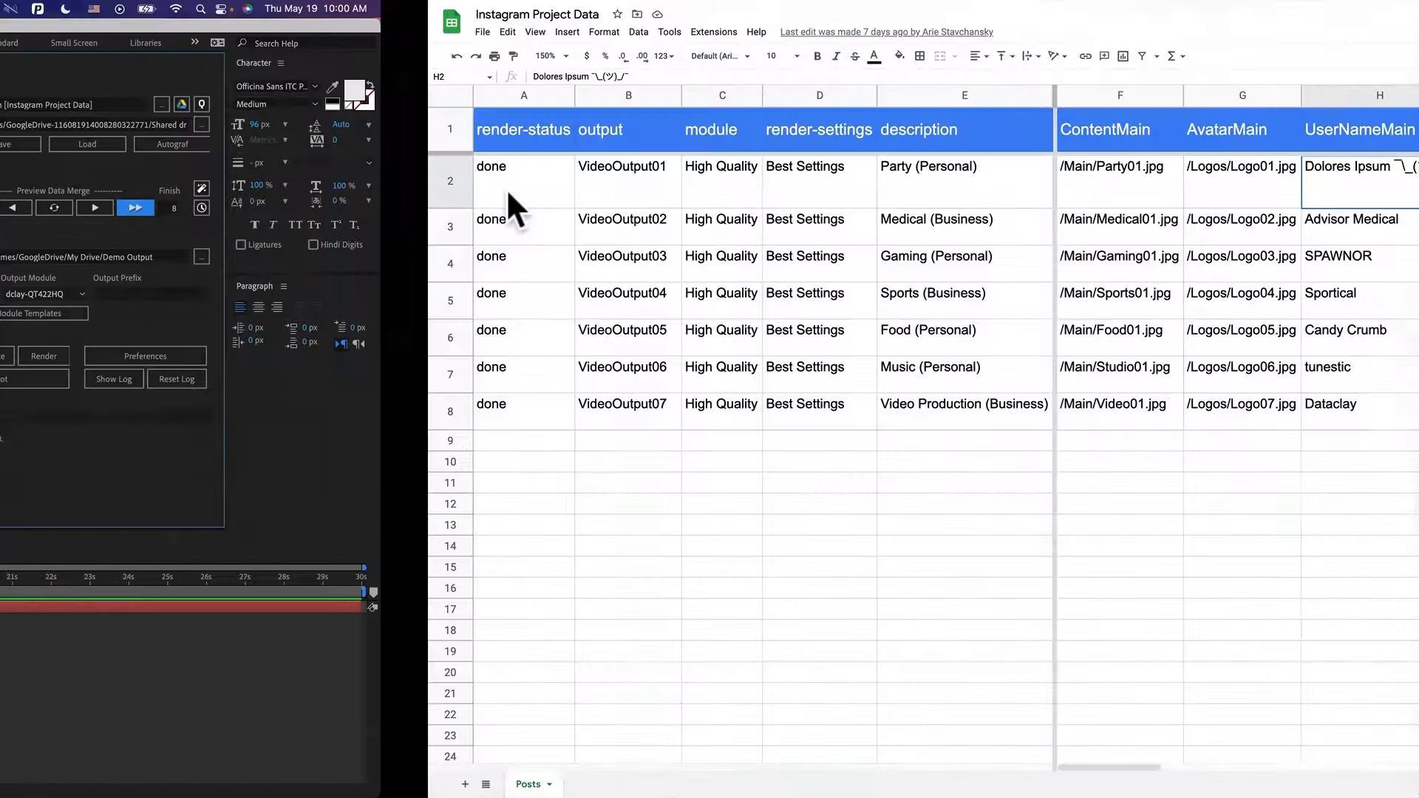
left_click(450, 411)
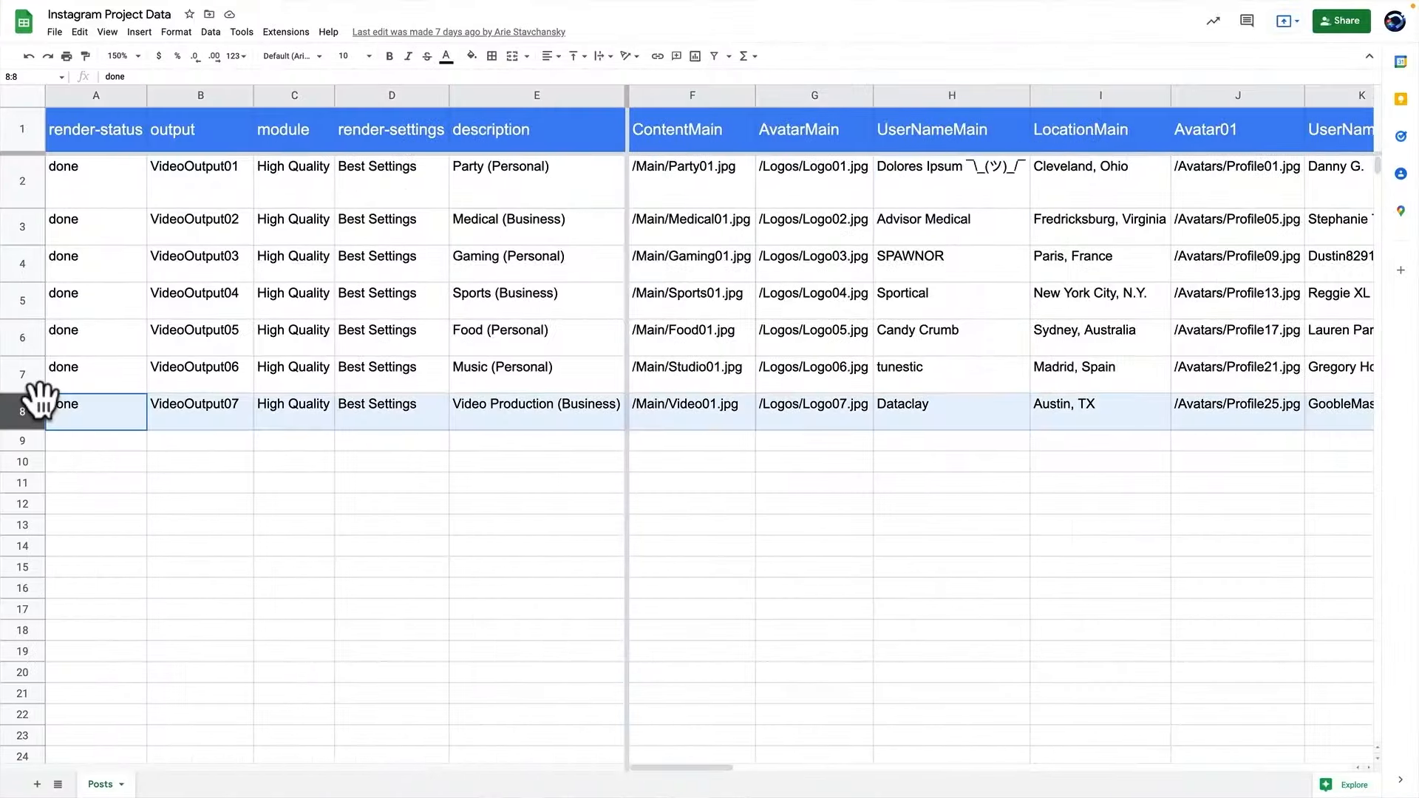
left_click(936, 403)
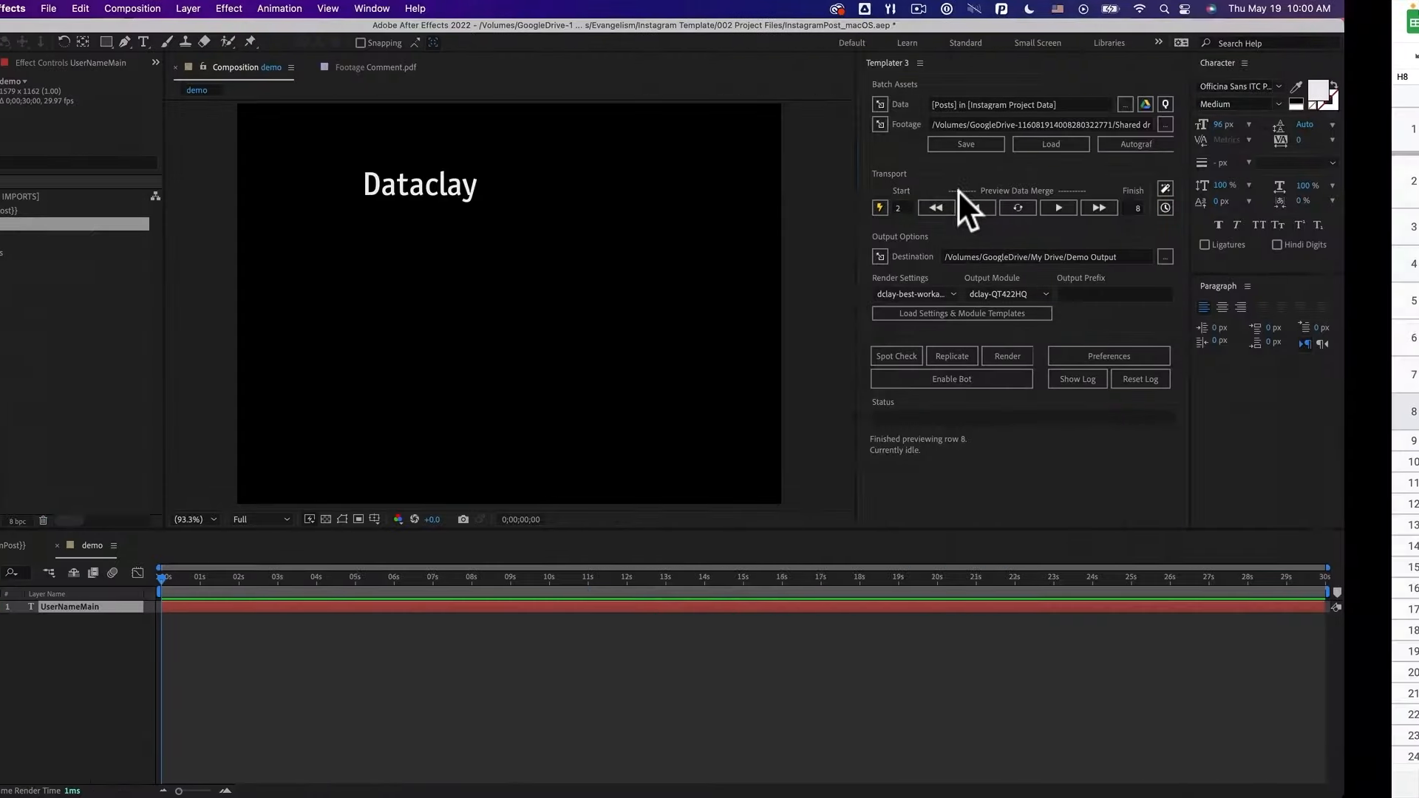
Open the Templater Settings effect of the UserNameMain layer to review its options
left_click(299, 10)
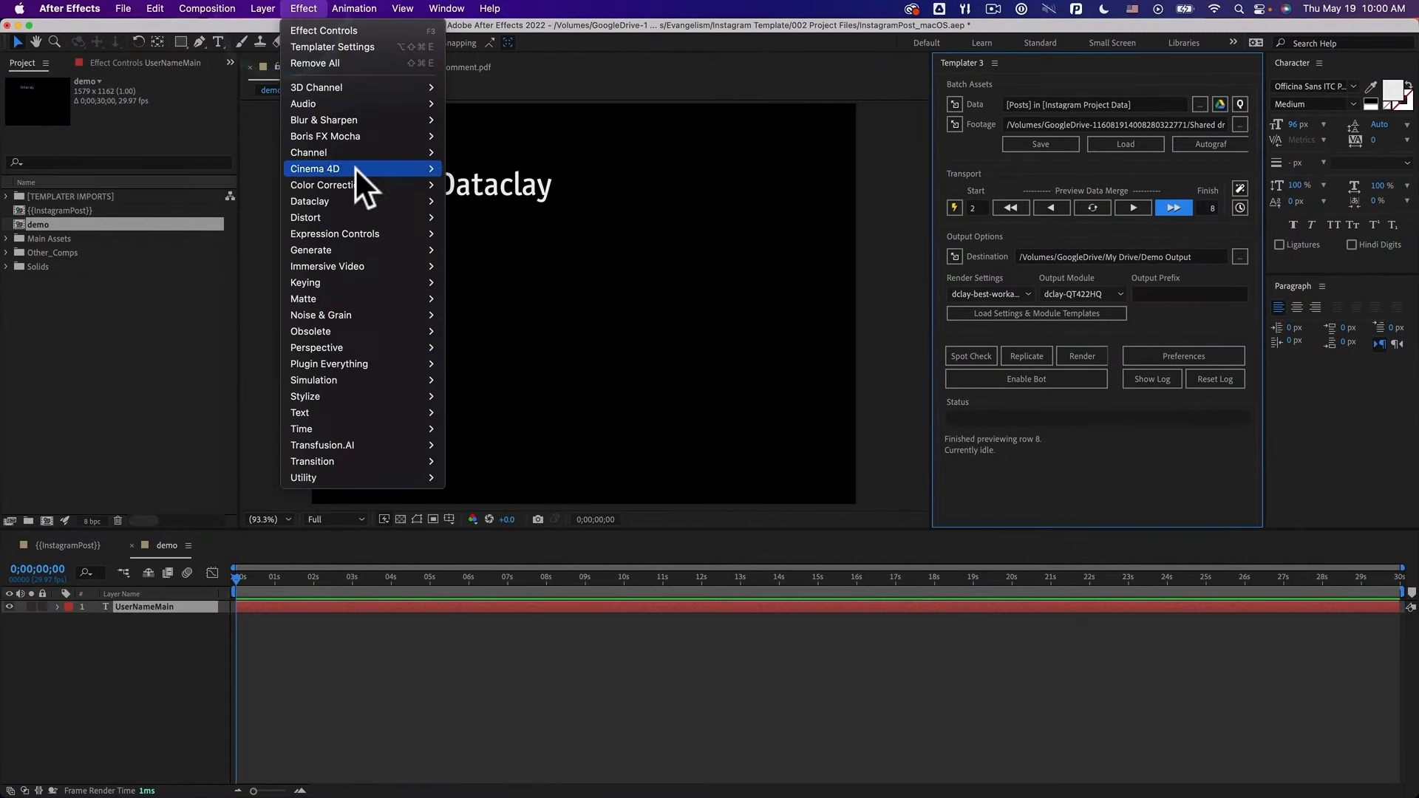
mouse_move(370, 202)
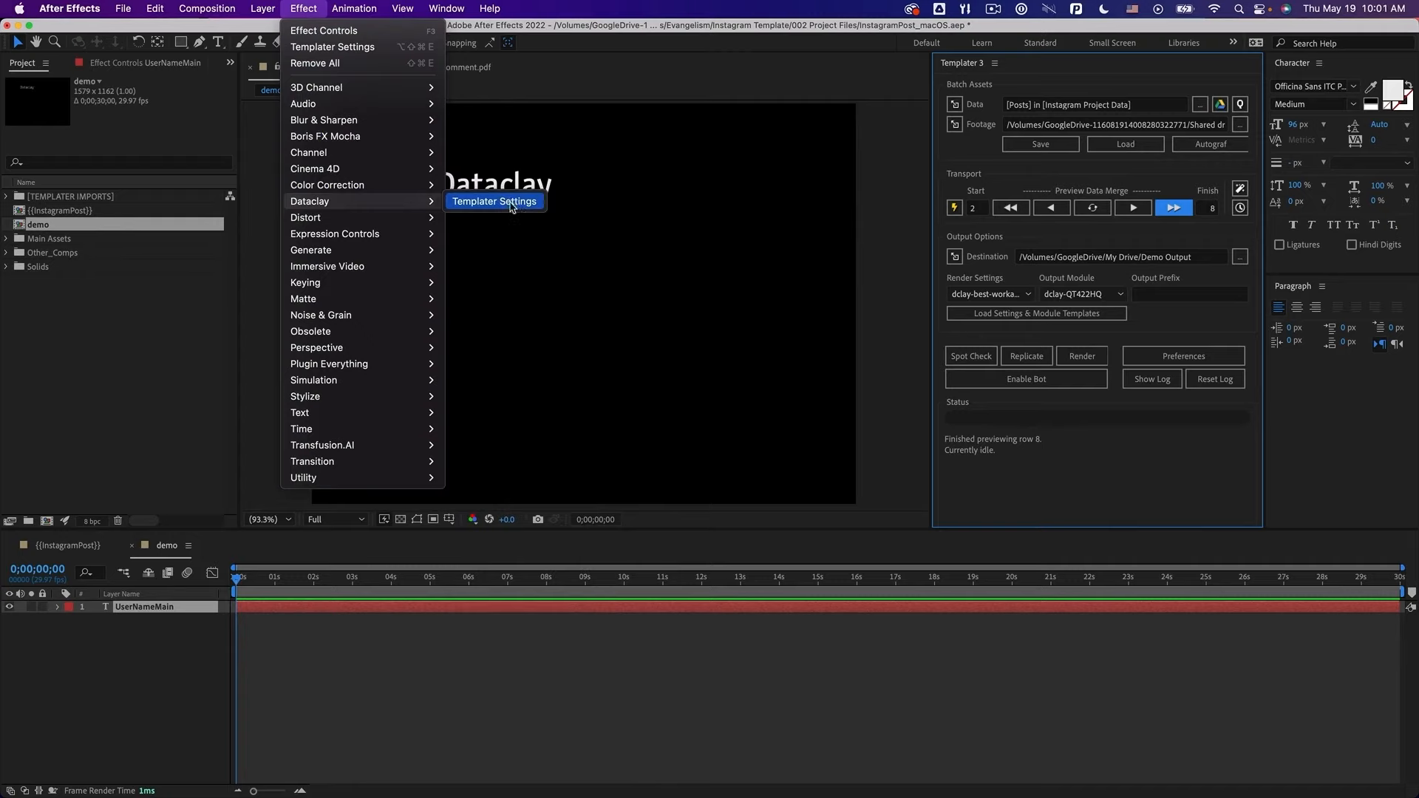
left_click(512, 201)
left_click(950, 172)
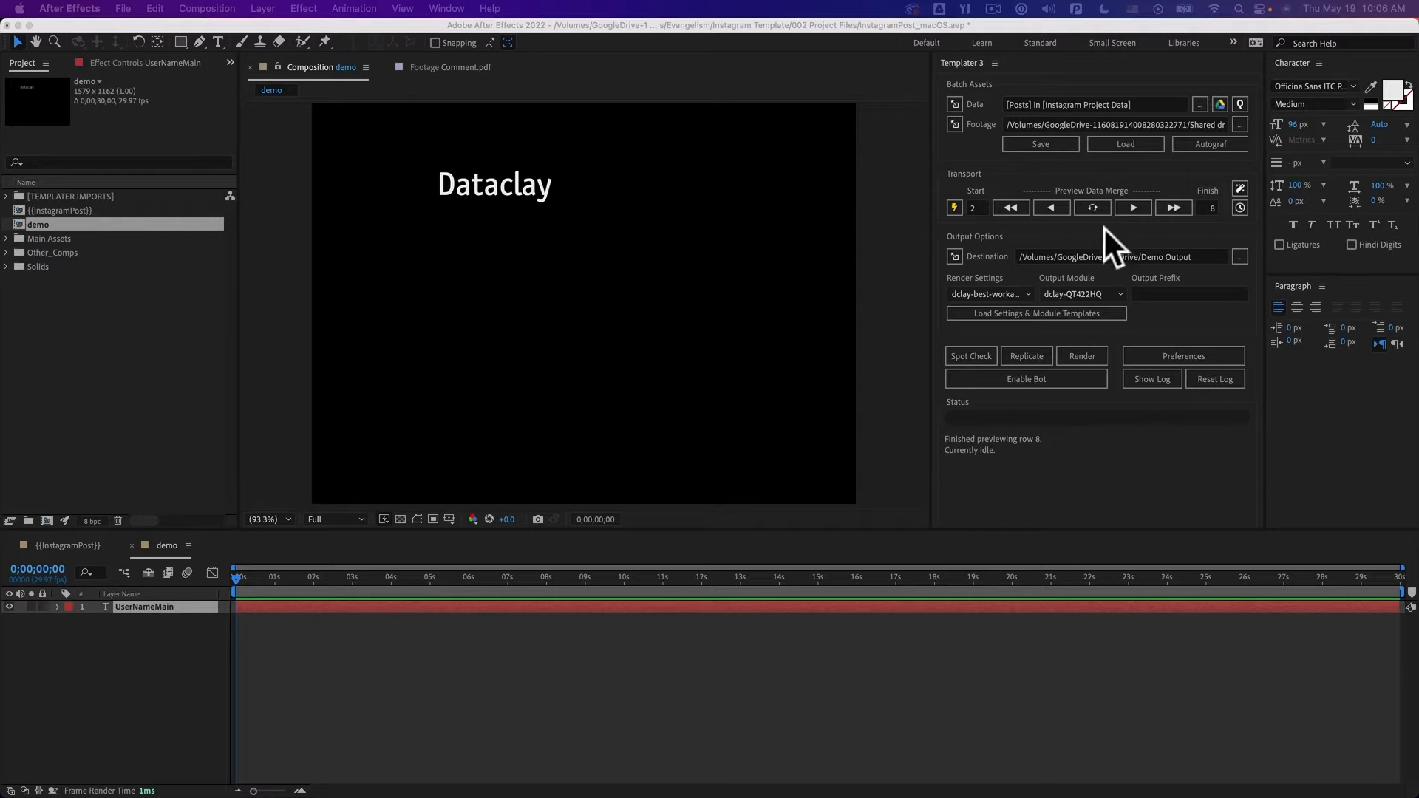
Inspect the Footage path of the batch assets through to its final 003 Project Assets folder
left_click(1028, 123)
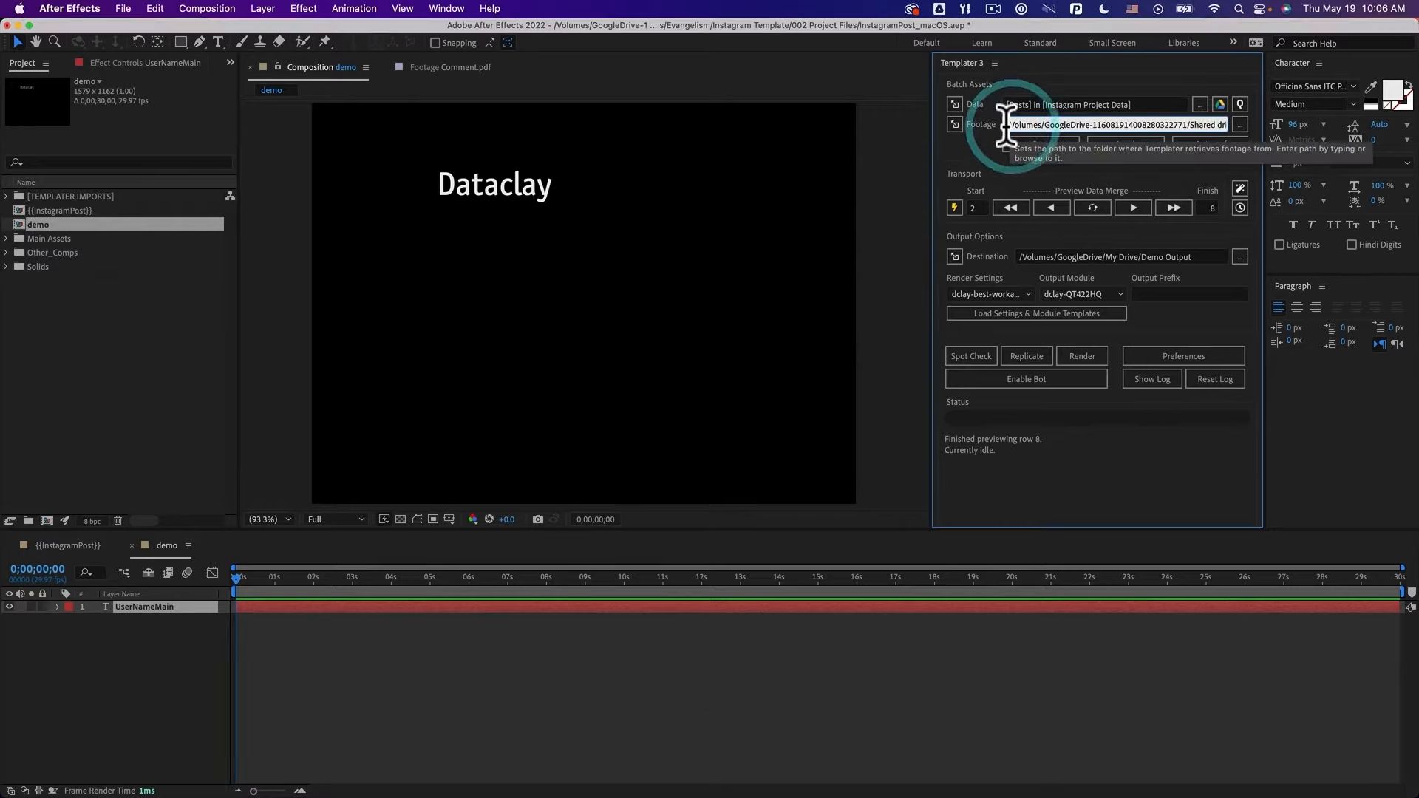
left_click_drag(1230, 133, 1259, 125)
left_click(1176, 125)
left_click_drag(1159, 125, 1228, 126)
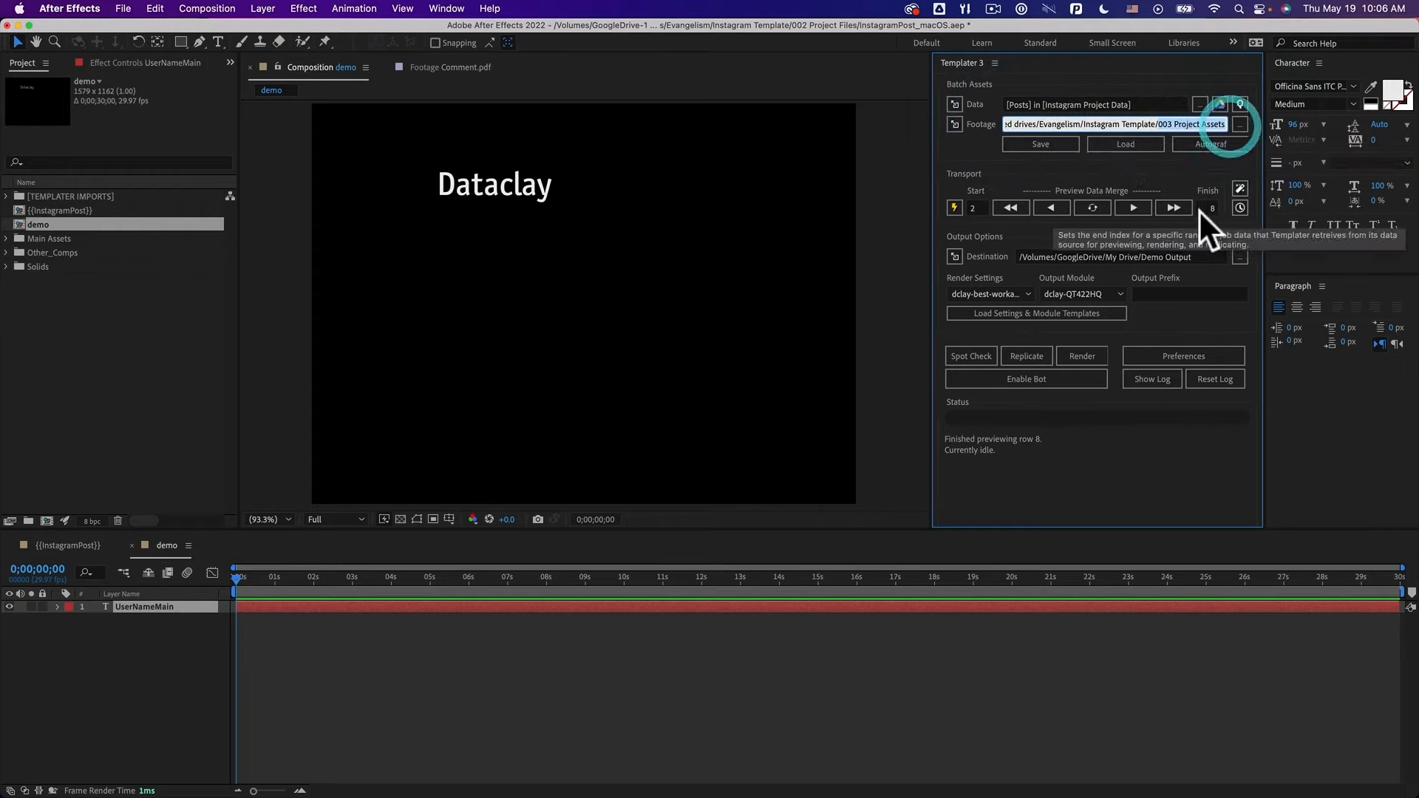
left_click(1157, 125)
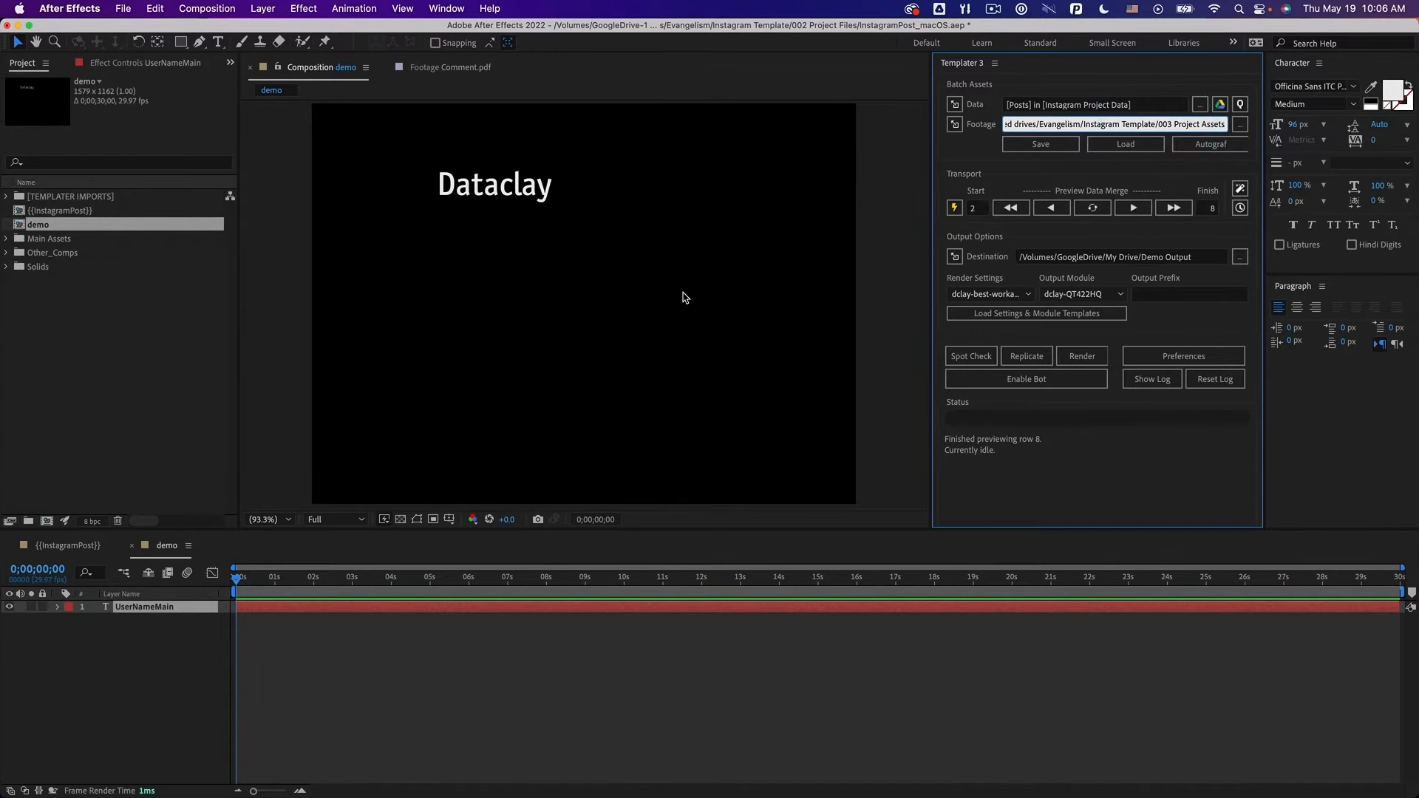
Switch to the Google Sheet and review the relative image paths in the ContentMain column from row 2 downward
key("ctrl+Right")
left_click(640, 172)
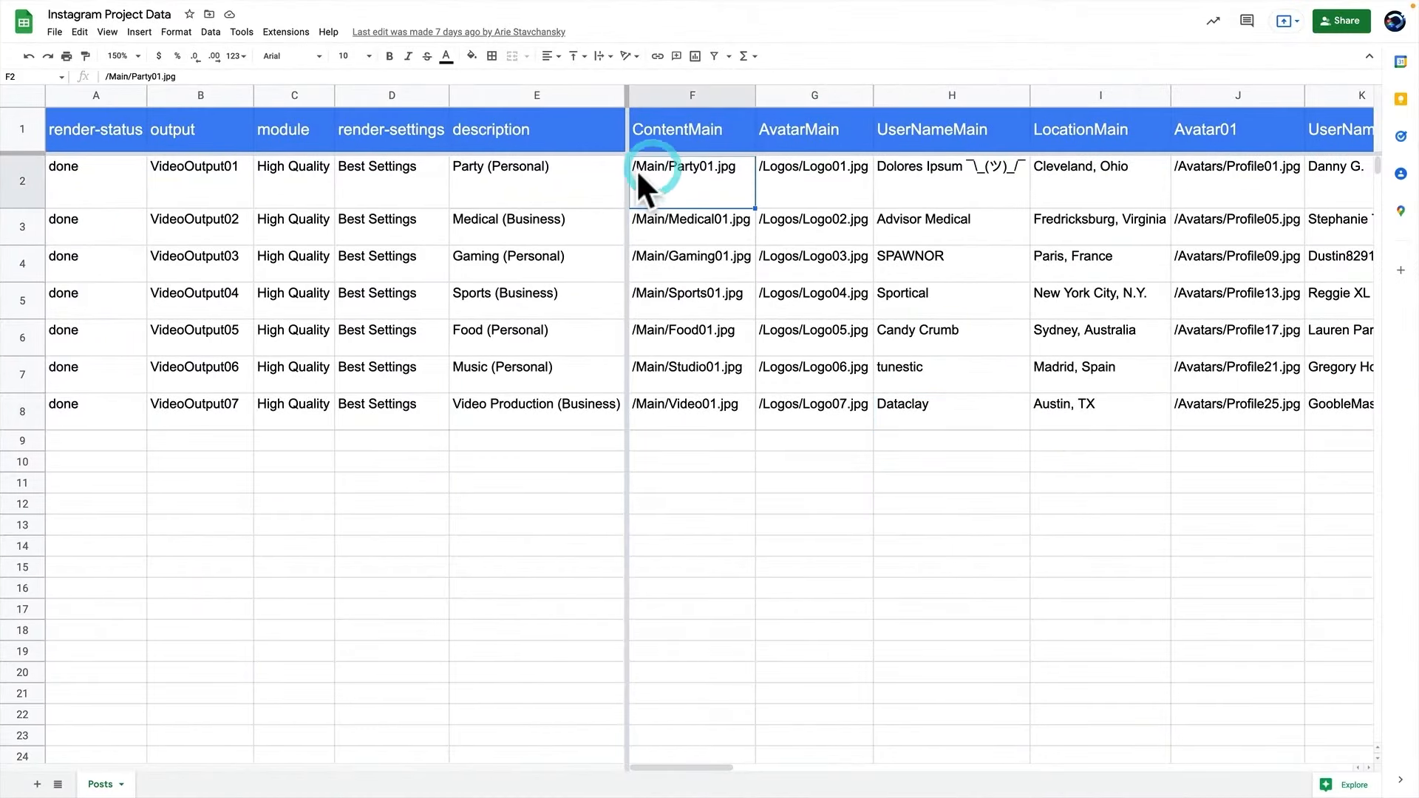
left_click(634, 220)
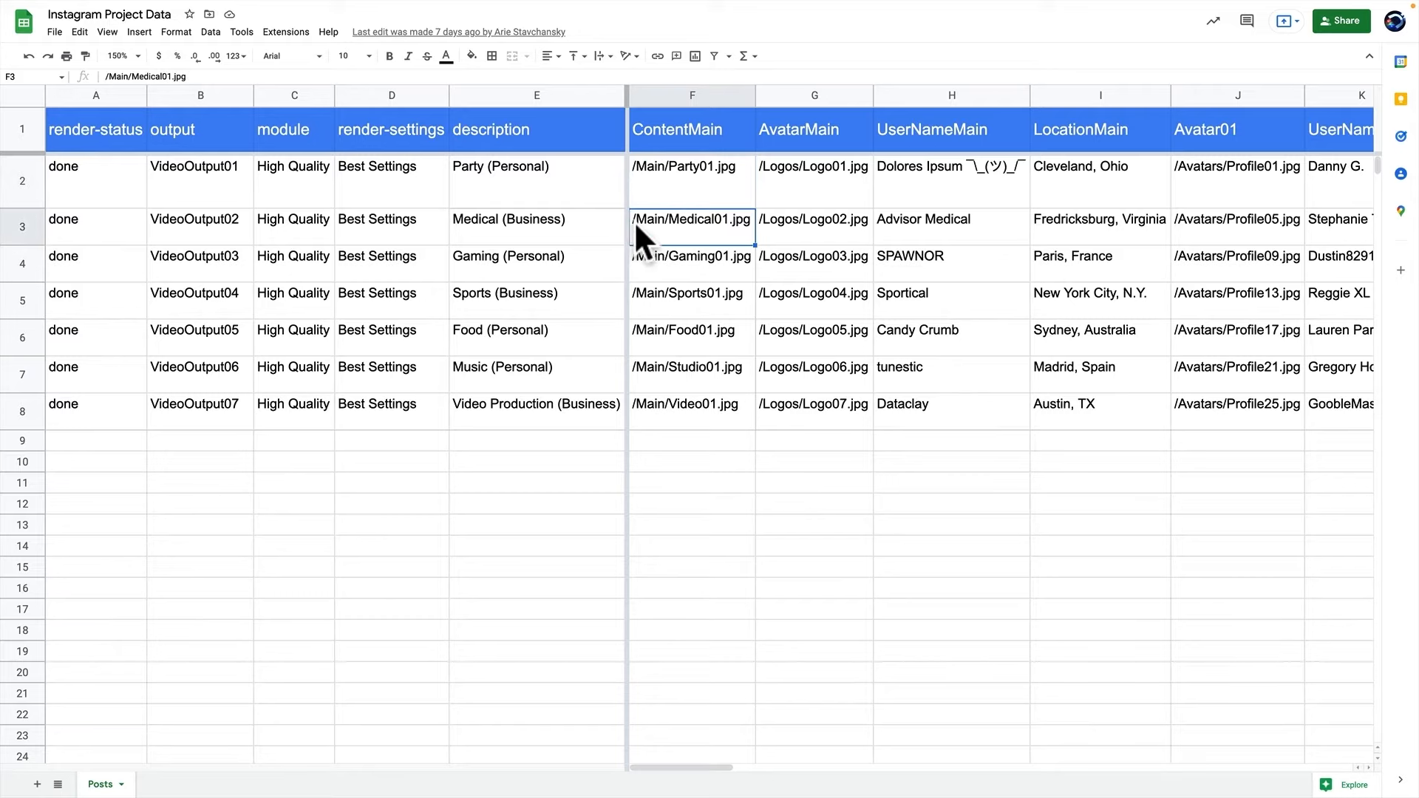
left_click(644, 262)
left_click(645, 301)
left_click(647, 338)
left_click(646, 375)
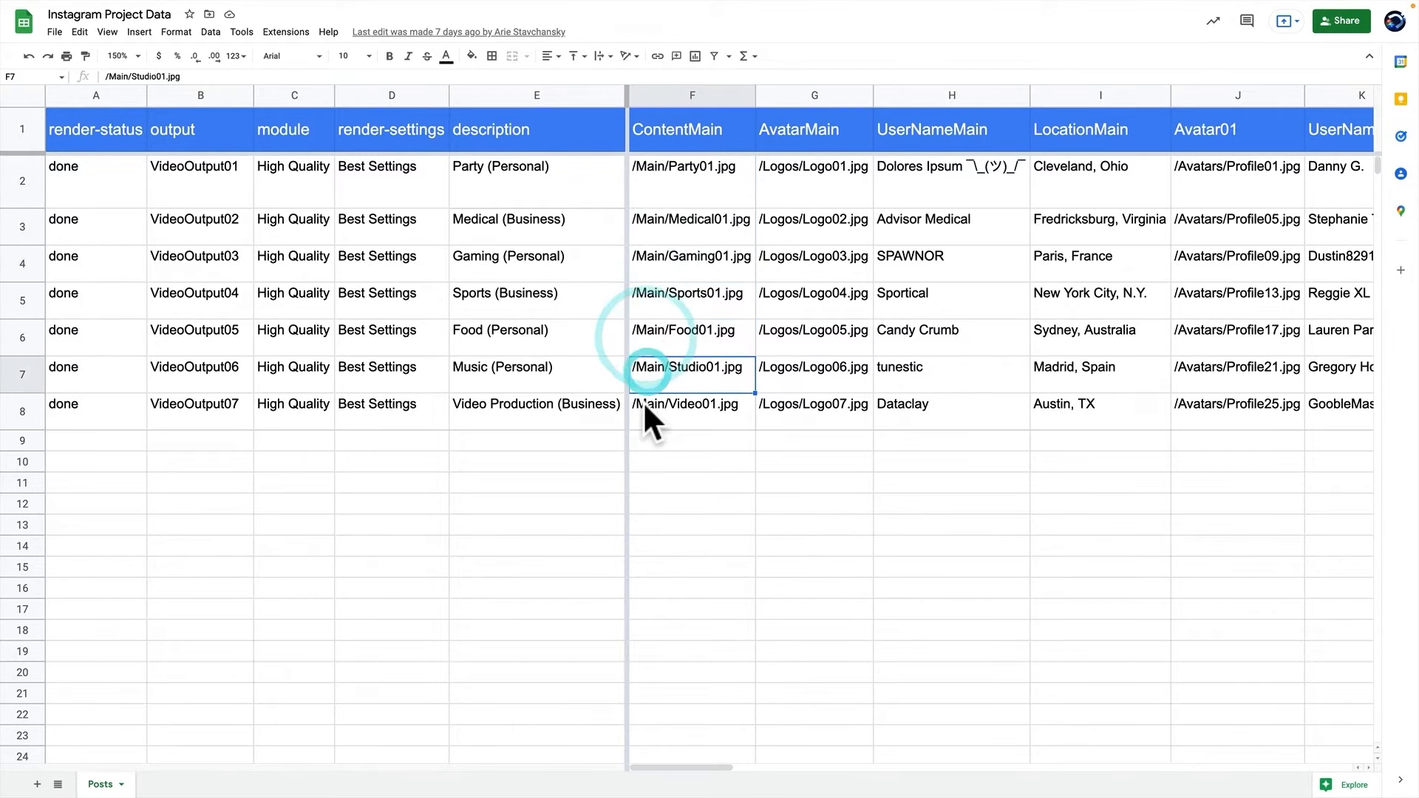
Return to After Effects and examine the full Footage path that precedes the sheet's relative image paths
key("ctrl+Left")
left_click(1013, 122)
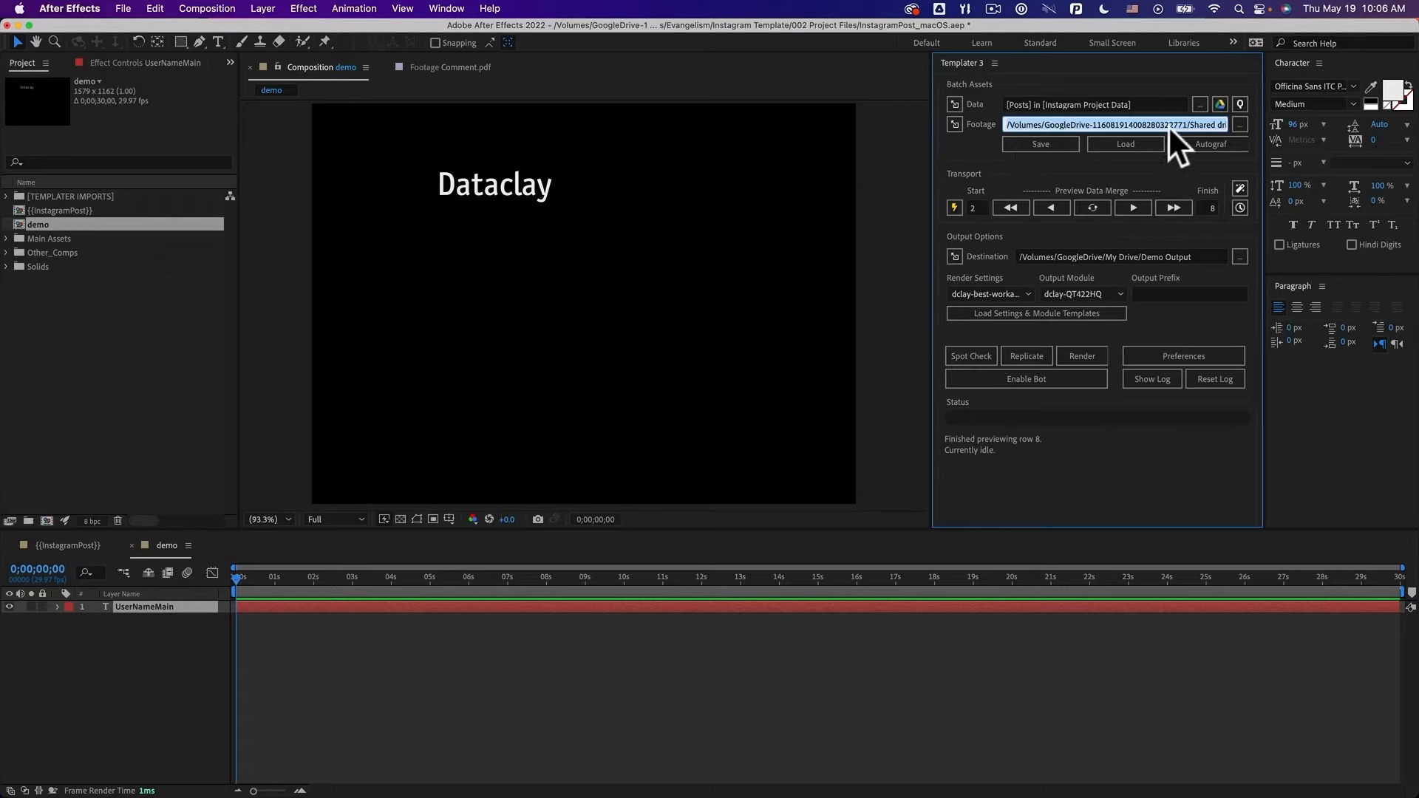
left_click_drag(1197, 126, 1303, 119)
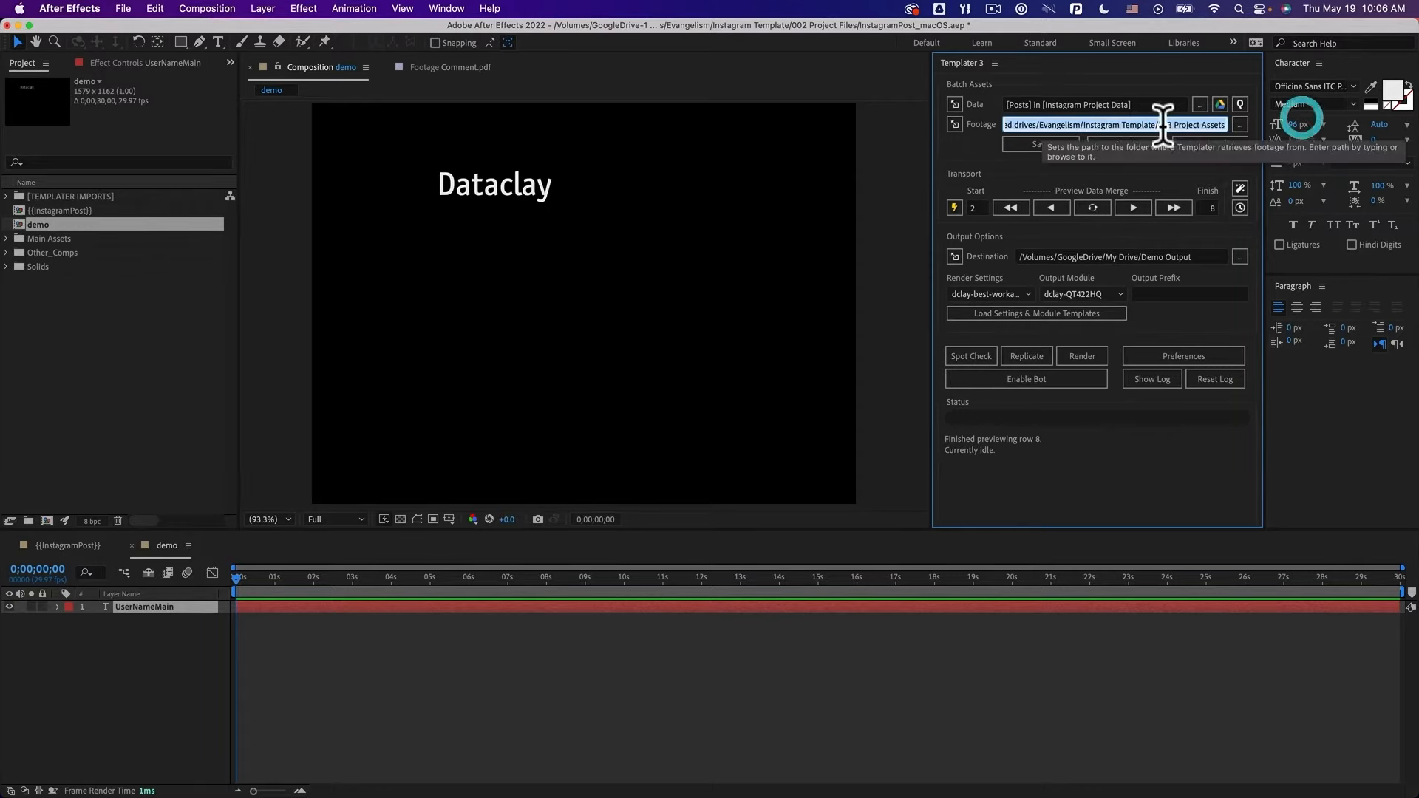
Add Logo07.jpg from the [TEMPLATER IMPORTS] folder to the demo composition, placing it below and beside the text
left_click(7, 196)
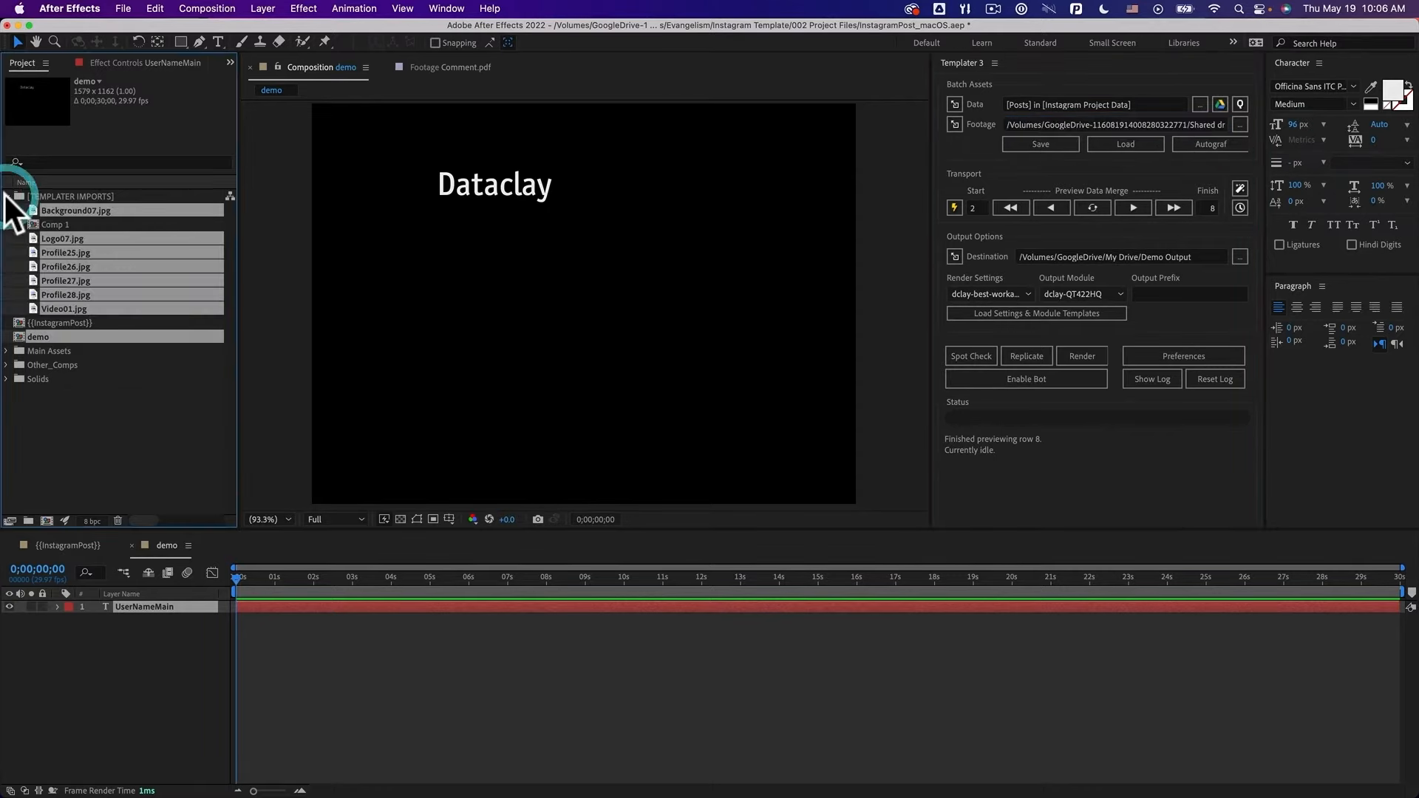
left_click_drag(62, 238, 671, 311)
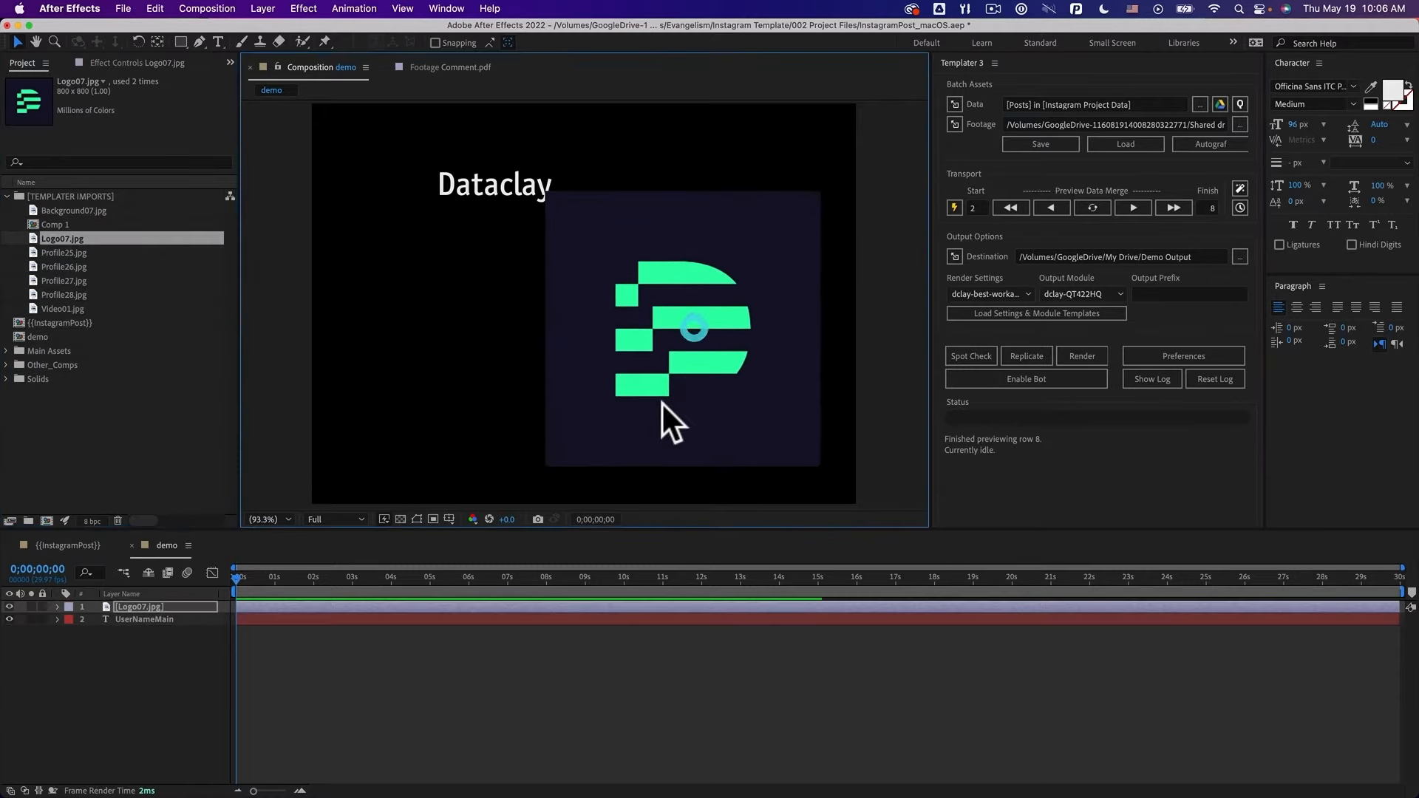
Rename the Logo07.jpg layer to ContentMain, after checking the column header in the Google Sheet
left_click(124, 607)
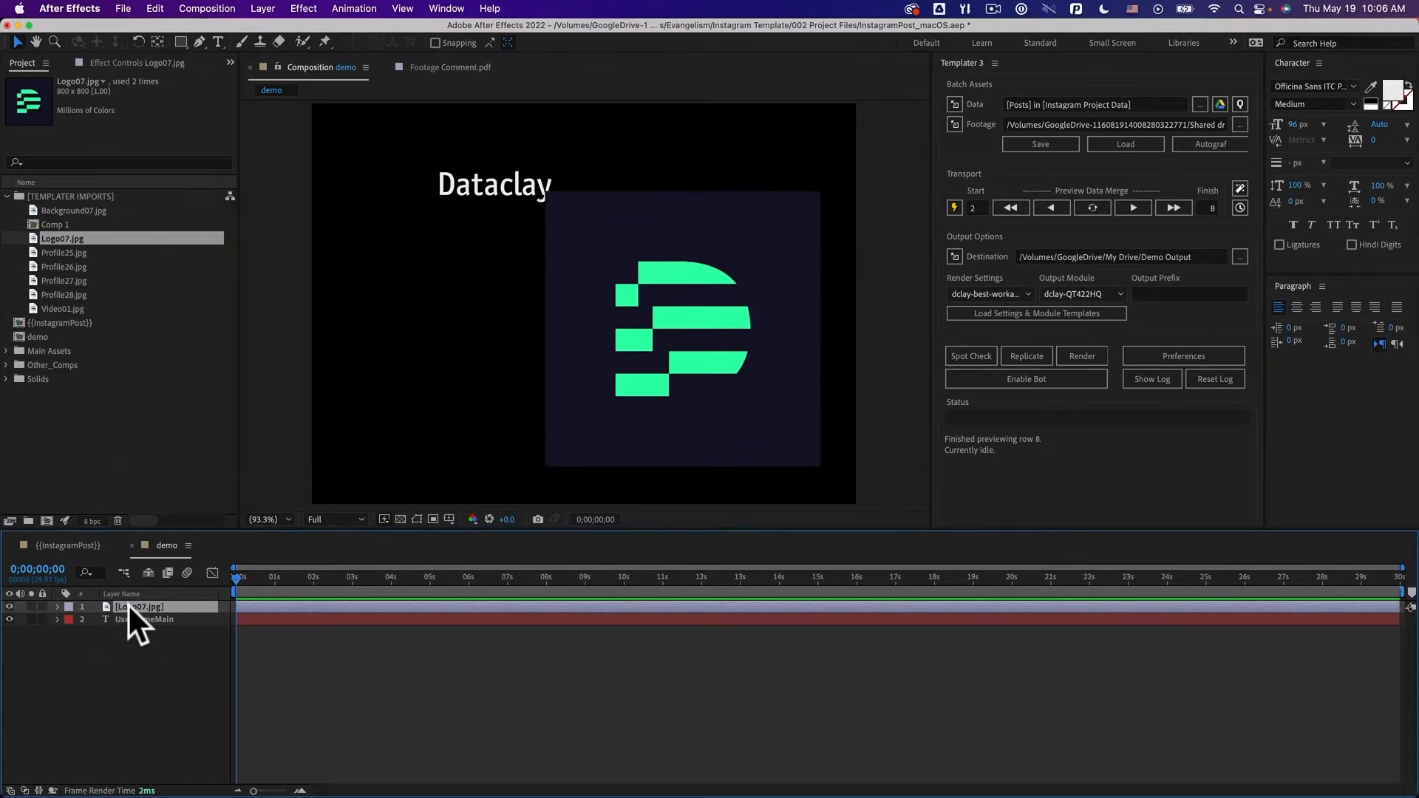
key("Return")
key("ctrl+Right")
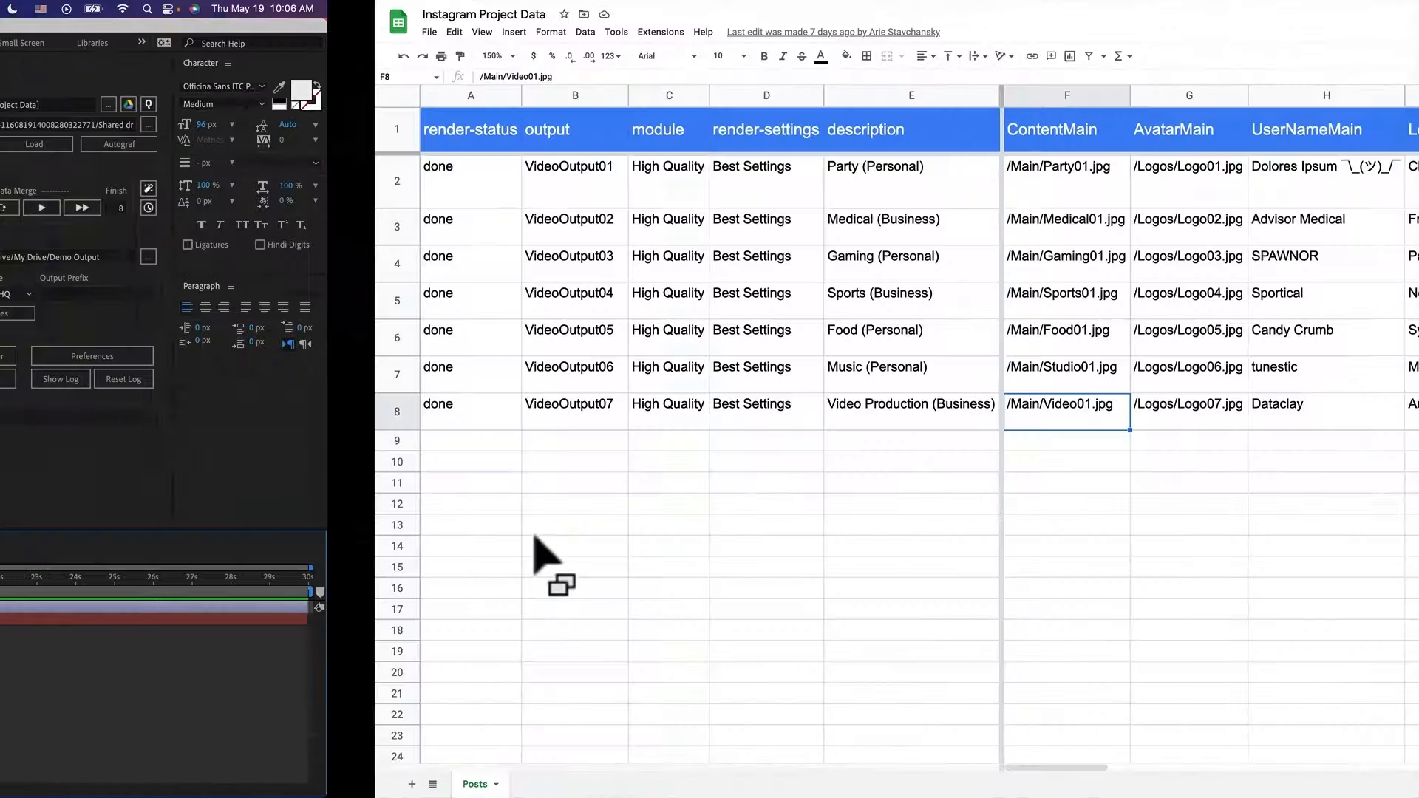
key("ctrl+Left")
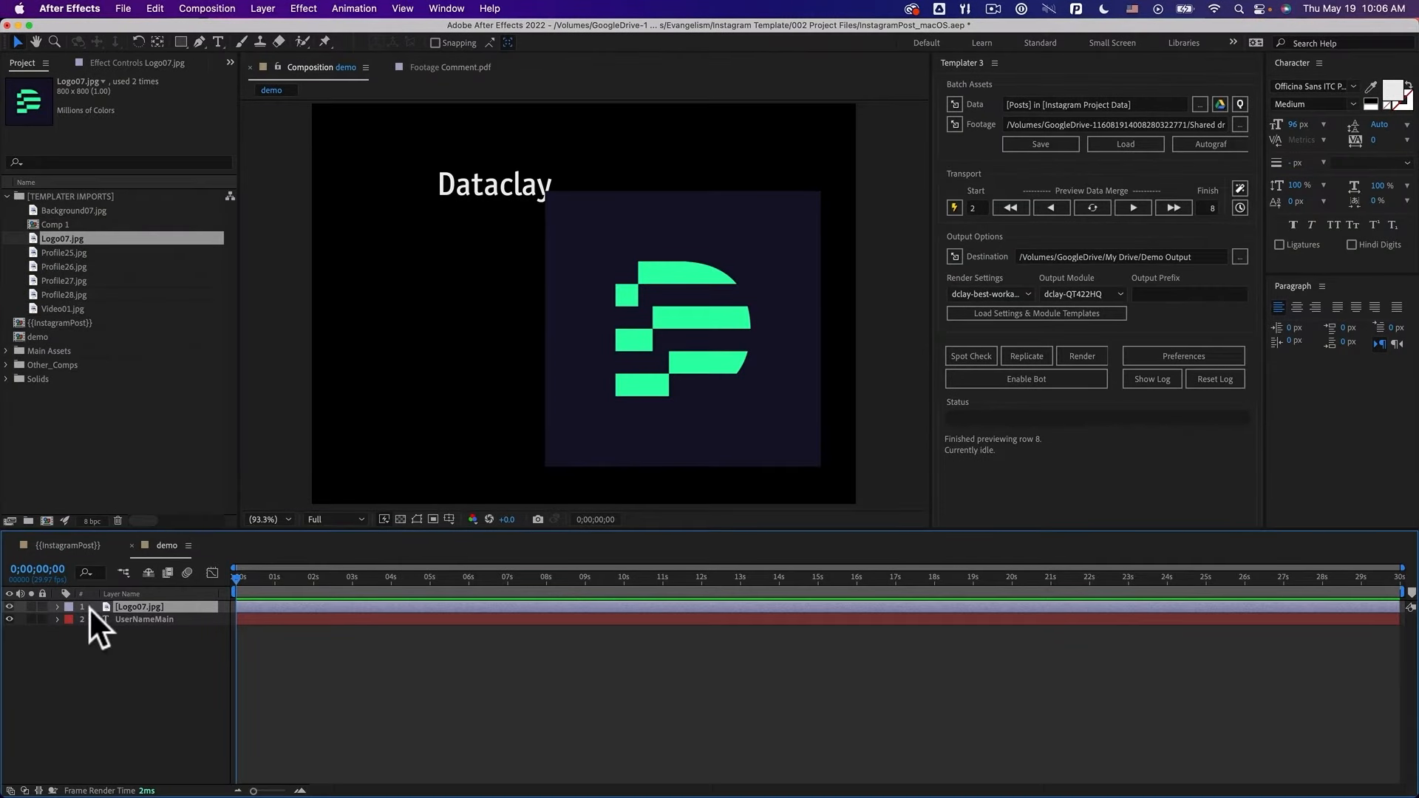
key("Return")
type("Compan")
key("BackSpace")
key("BackSpace")
key("BackSpace")
key("BackSpace")
key("BackSpace")
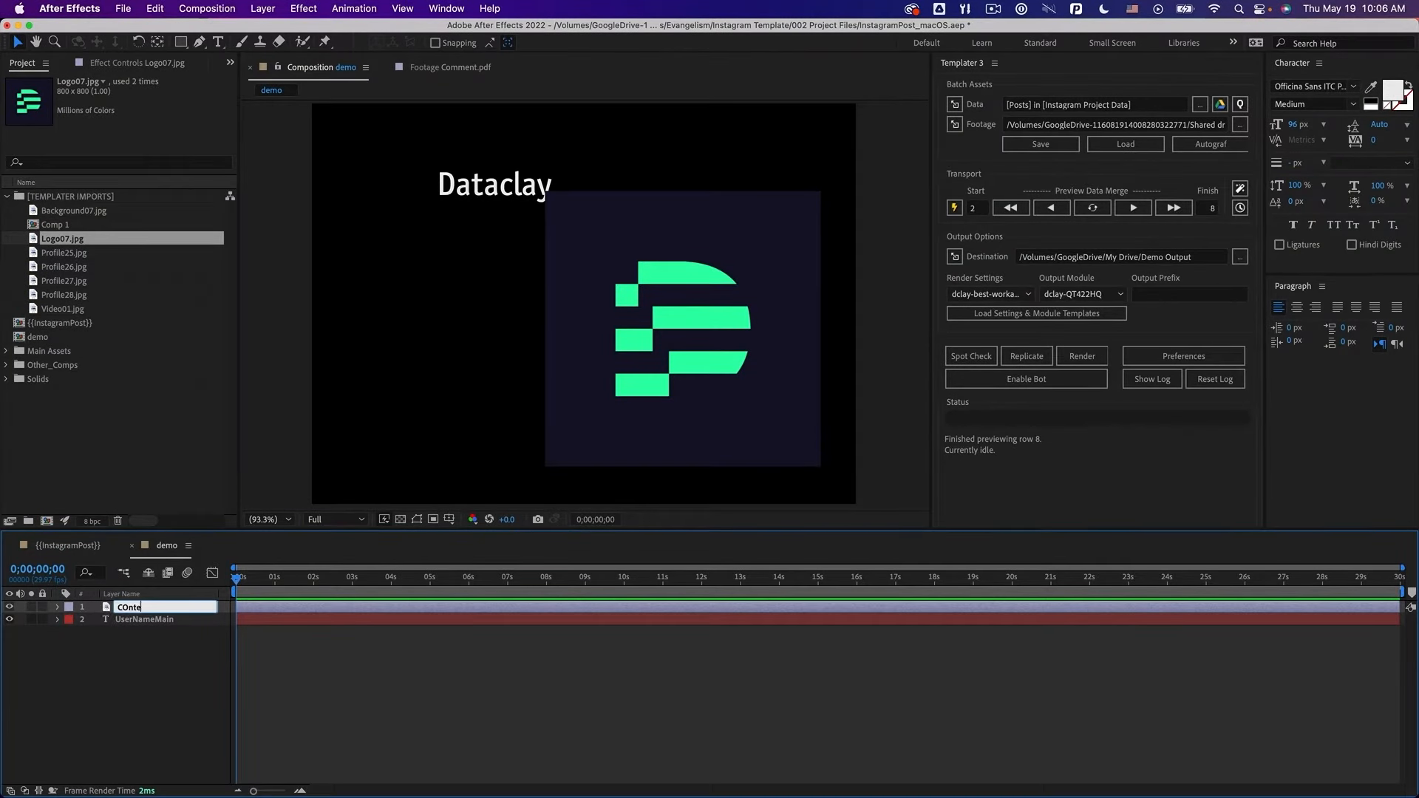
type("ontentMain")
key("Return")
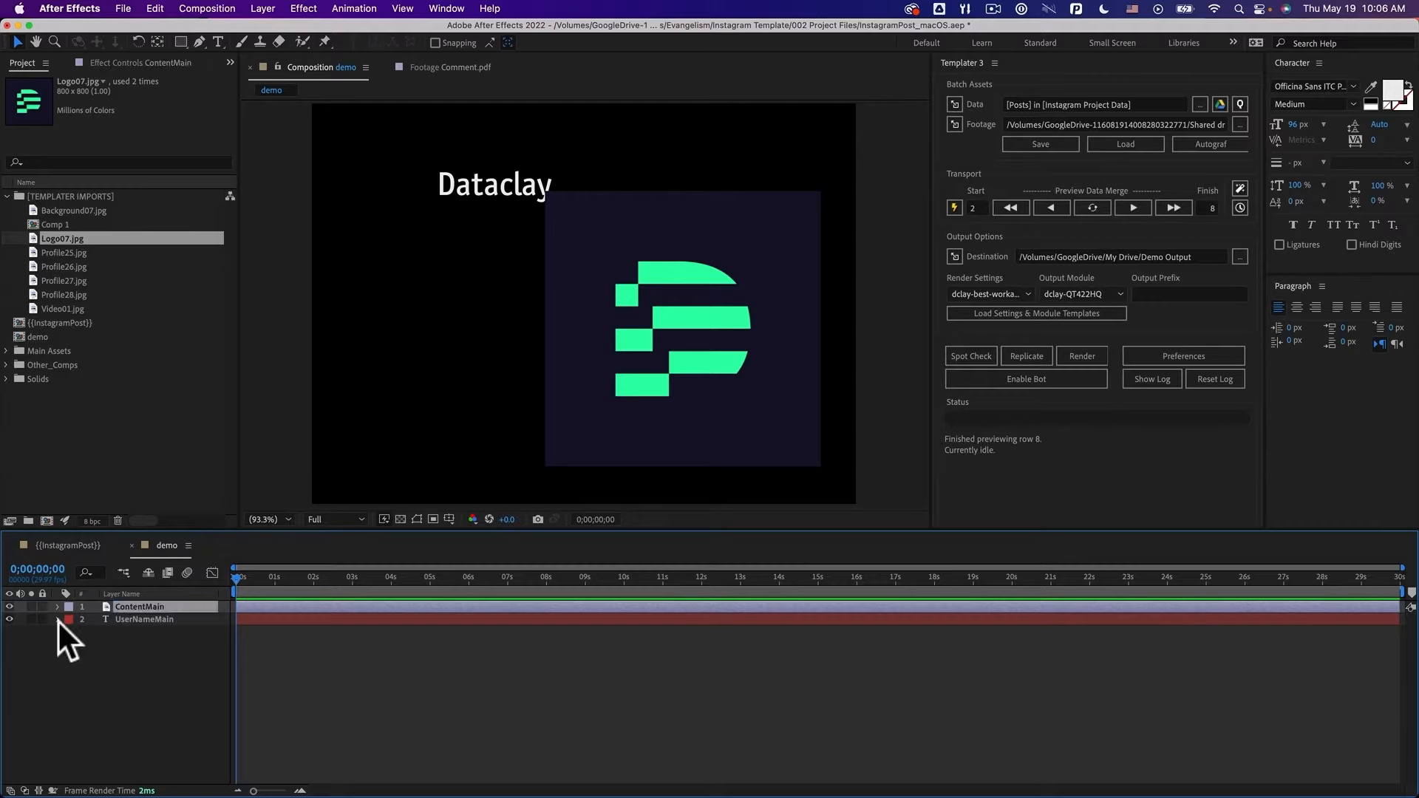
Apply the Templater Settings effect to the ContentMain layer and check the matching column in the sheet
left_click(314, 6)
left_click(317, 46)
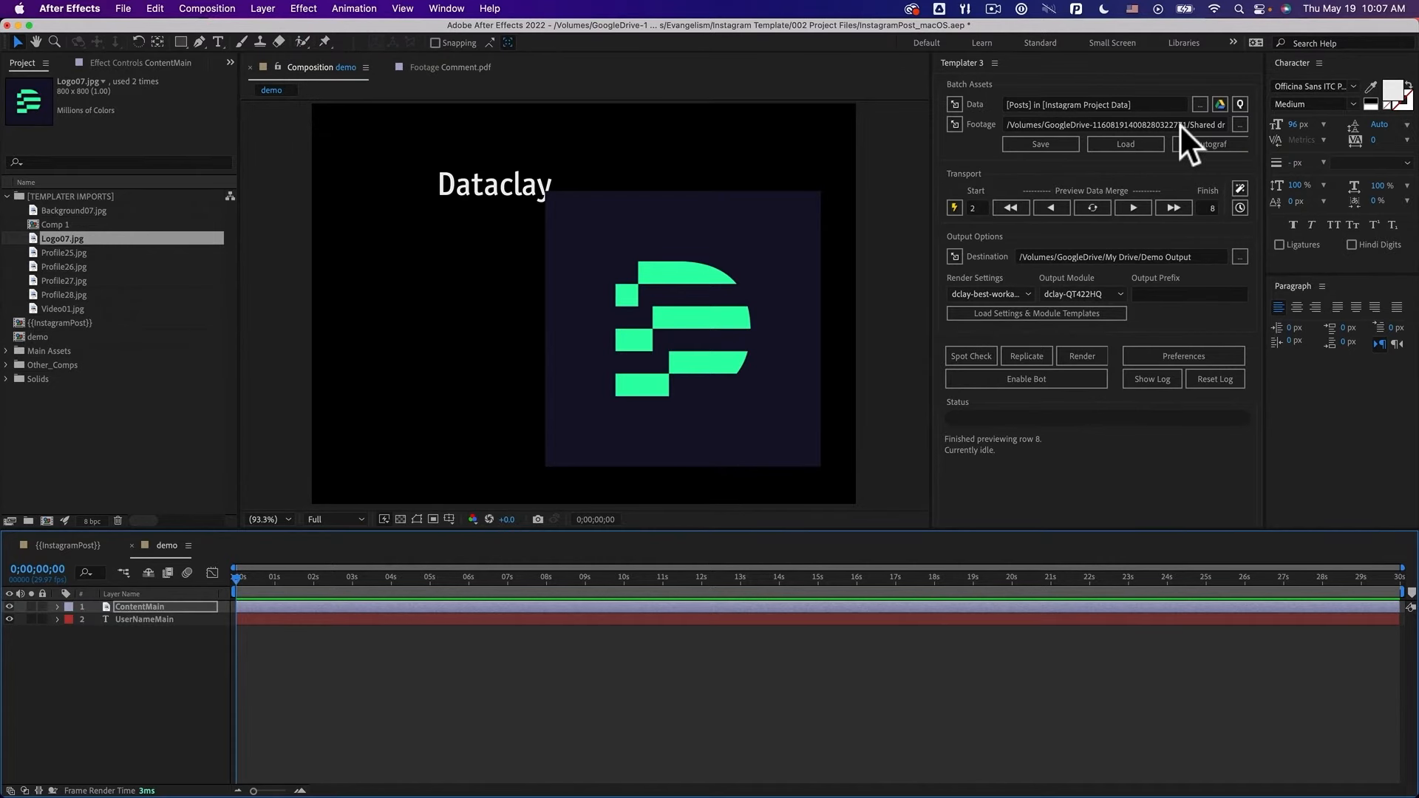
key("ctrl+Right")
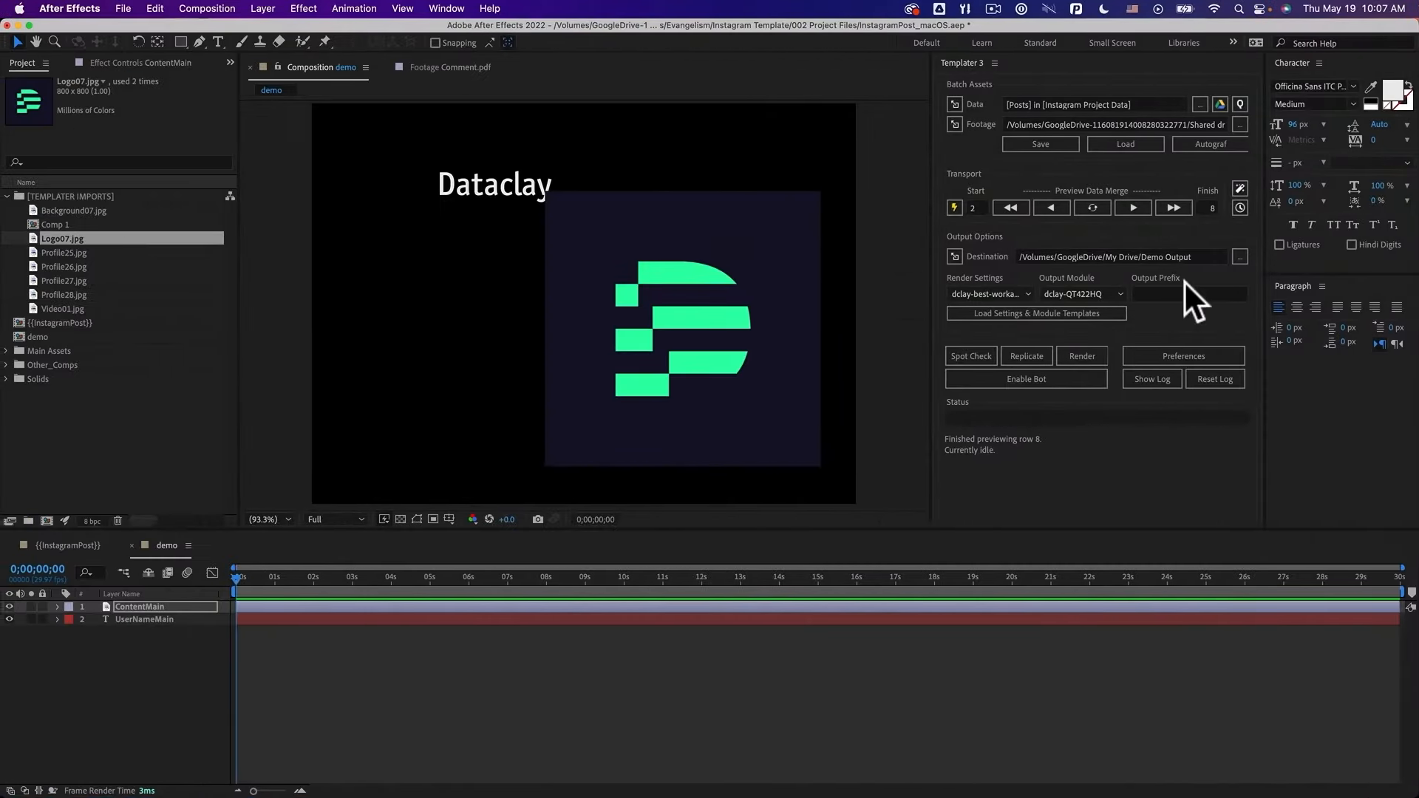
Preview data rows 2 and 3 in the demo composition to check the merged text and footage
left_click(1141, 207)
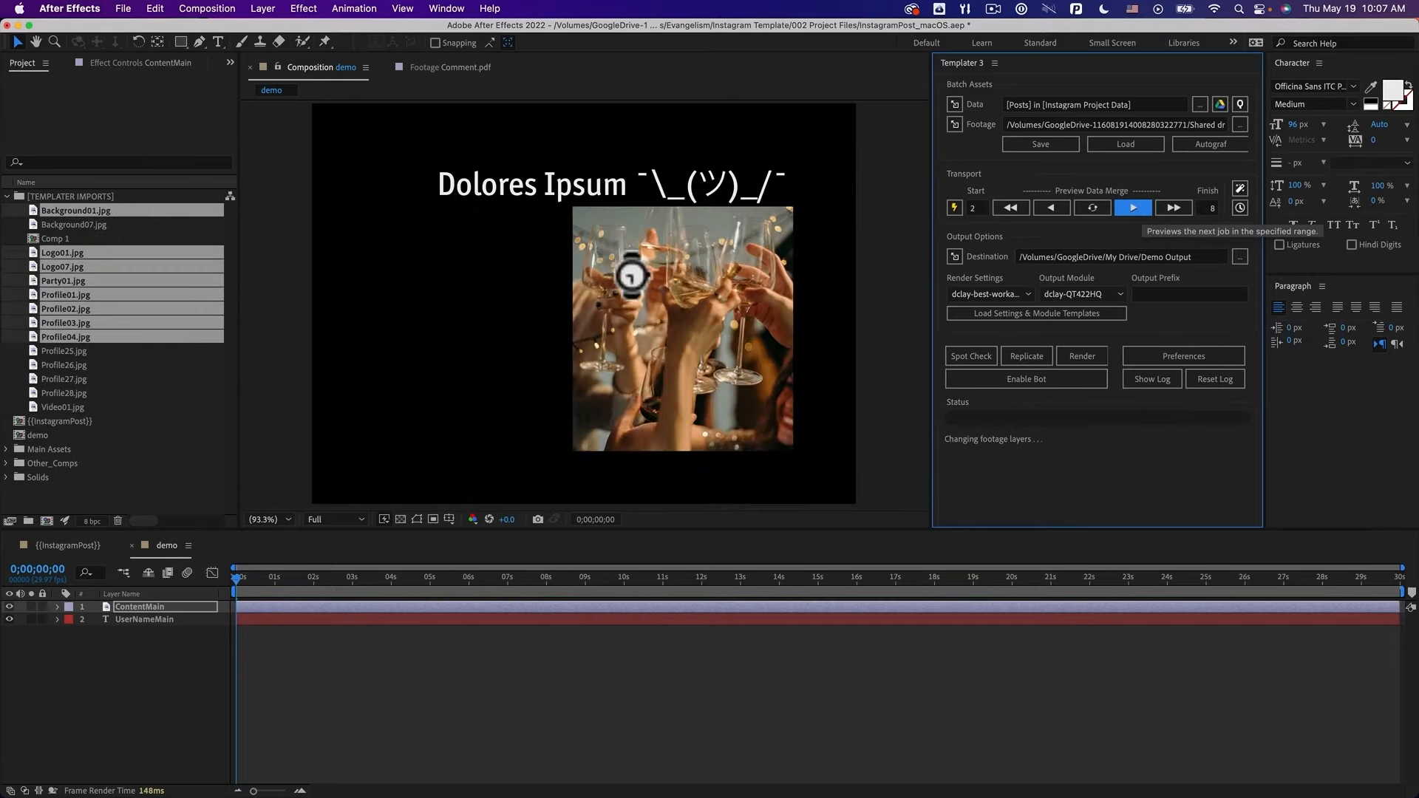
left_click(1148, 202)
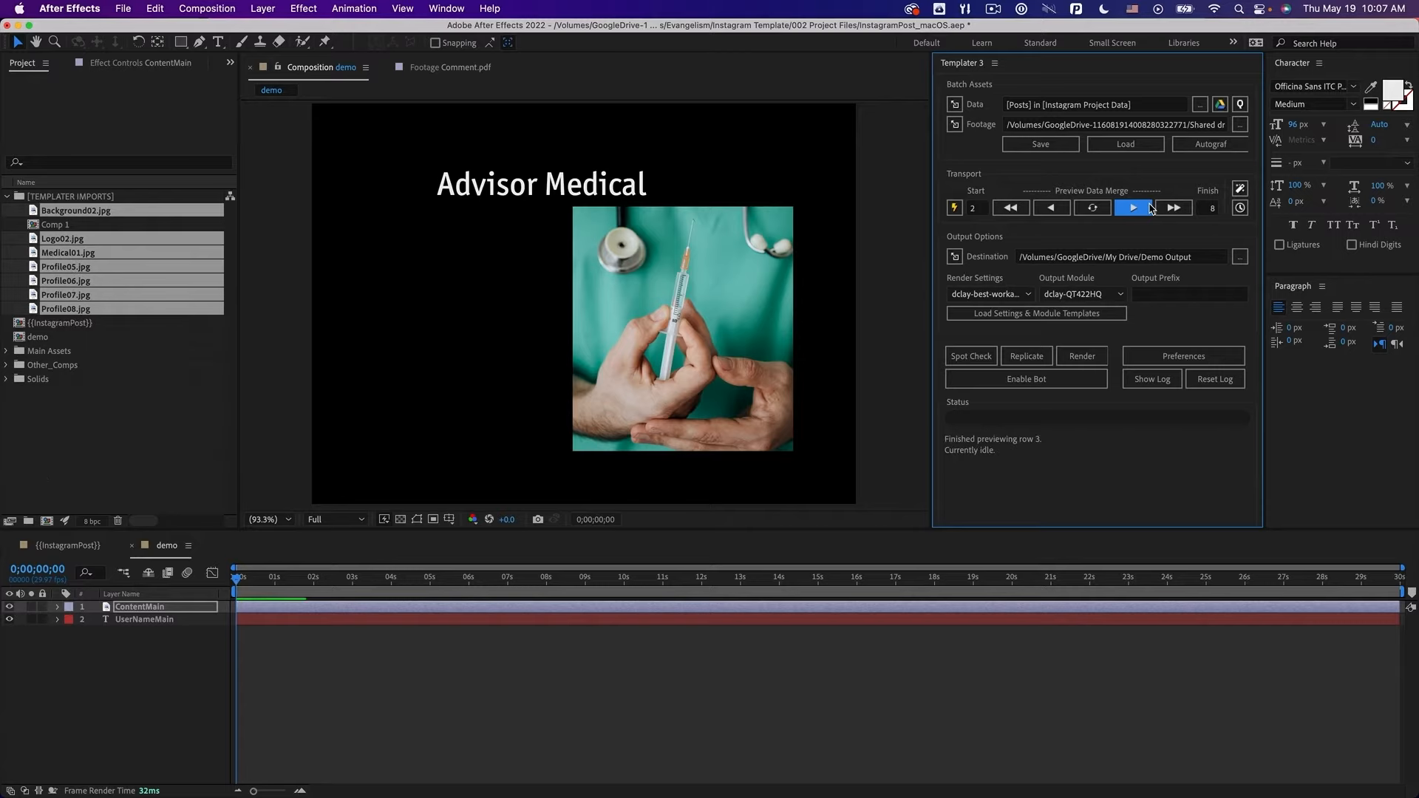
left_click(1149, 207)
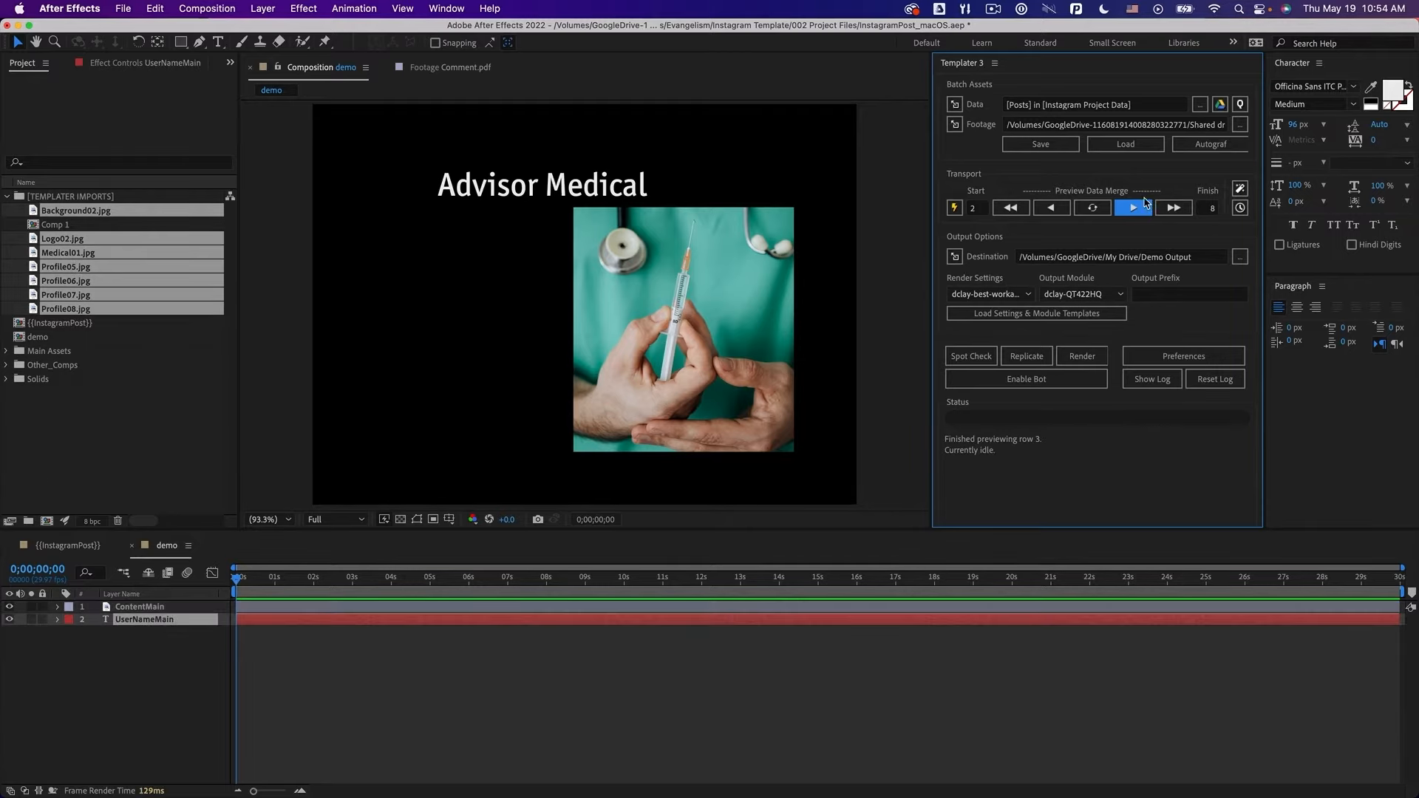
Open the {{InstagramPost}} composition and review its animation along the timeline
left_click(65, 545)
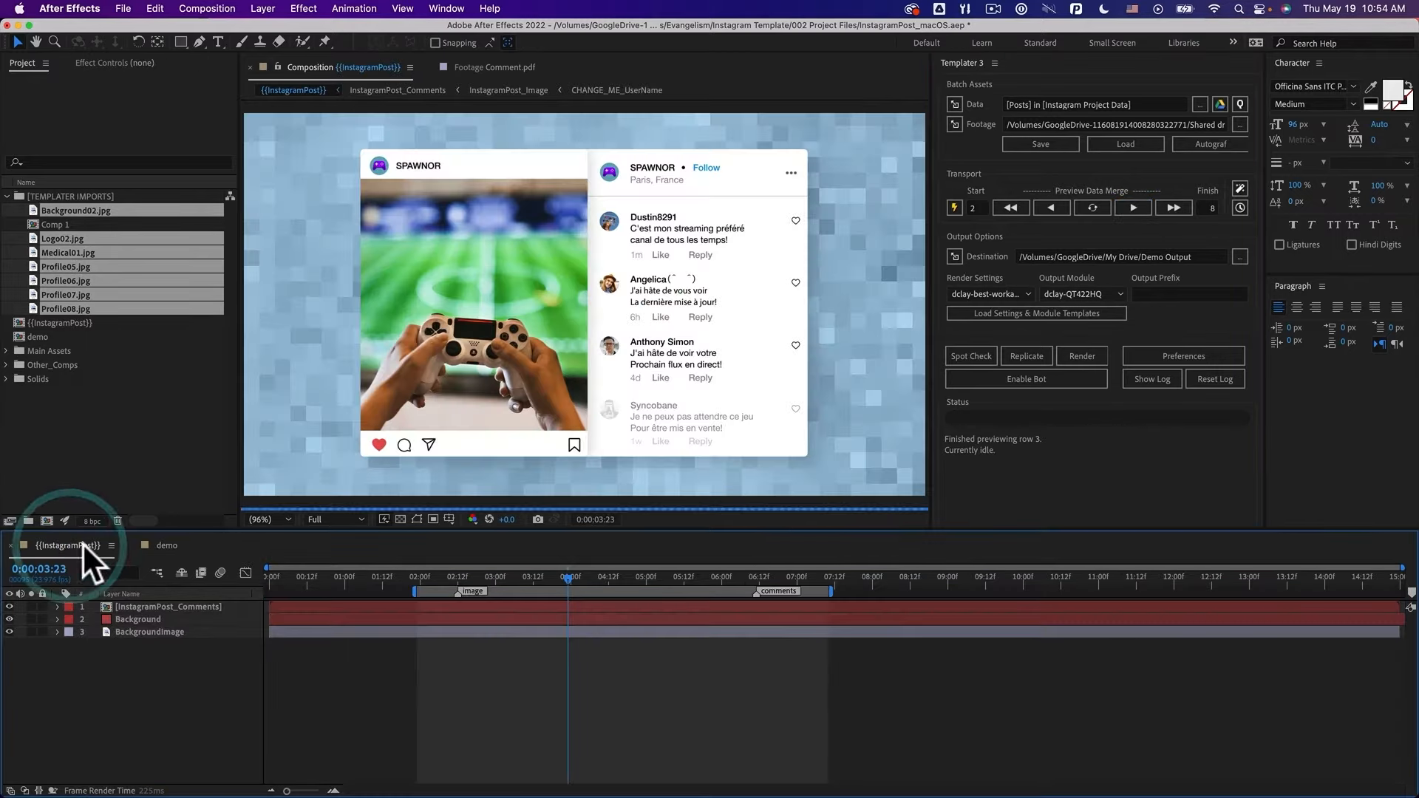
left_click_drag(569, 578, 712, 569)
left_click(552, 565)
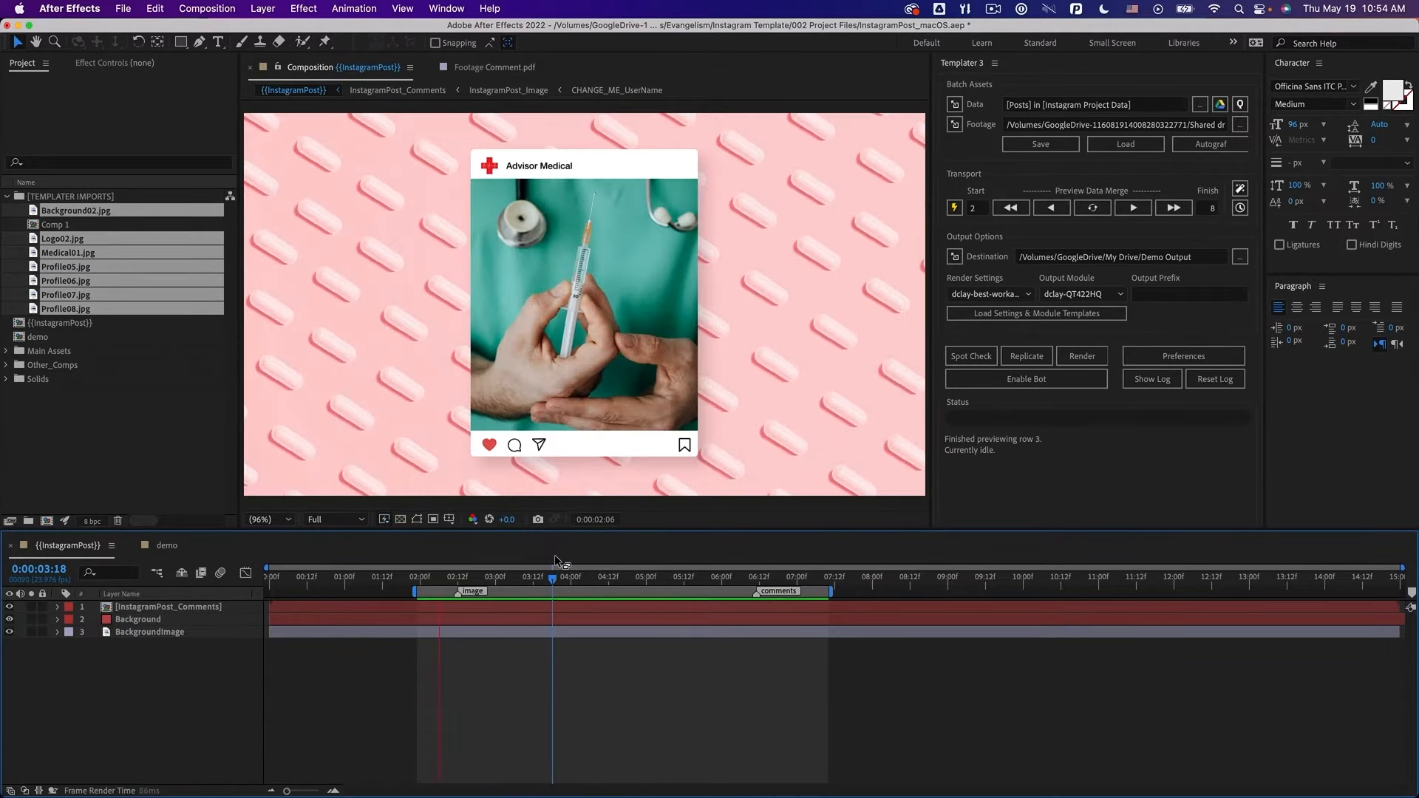
Preview data rows 4 to 6 one after another in the {{InstagramPost}} composition
left_click(1133, 207)
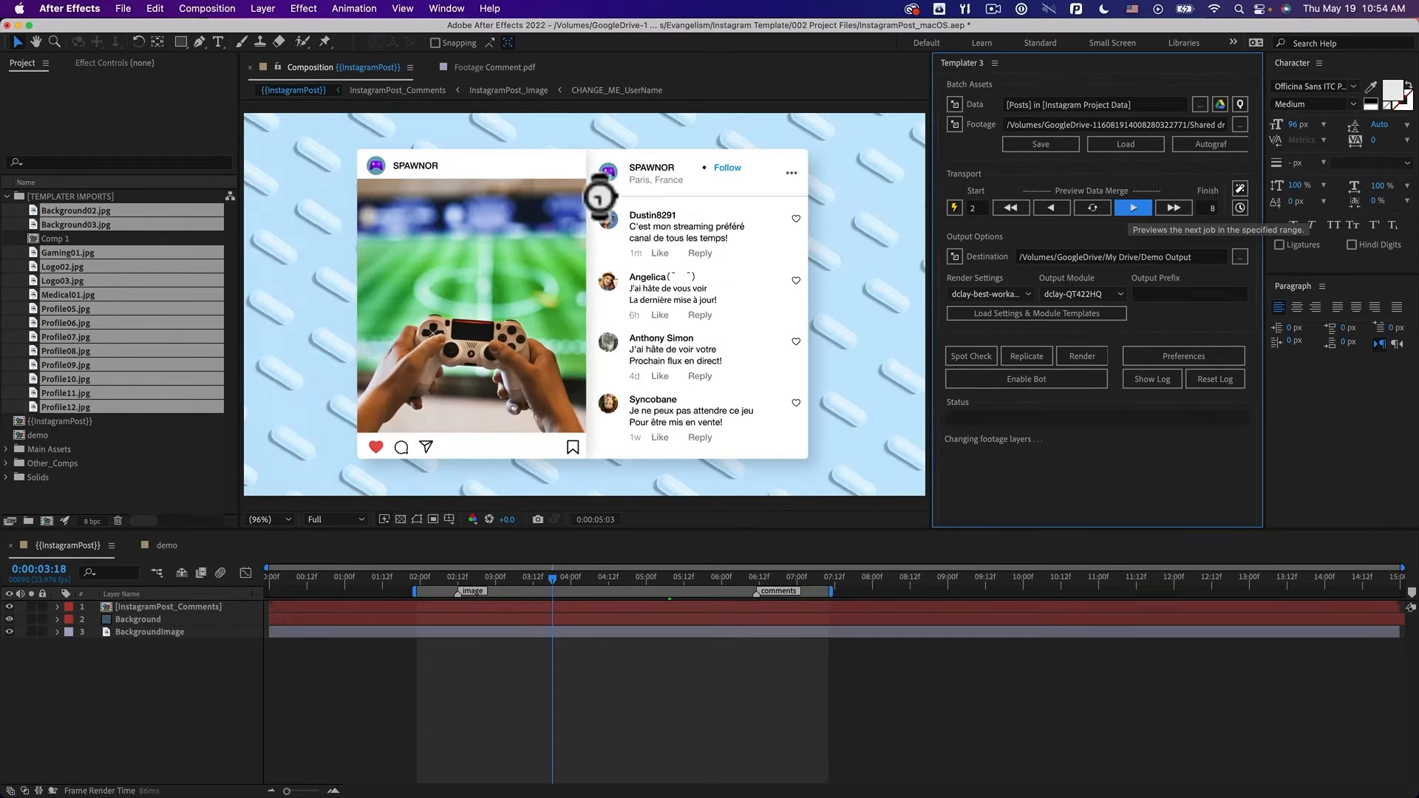
left_click(1130, 208)
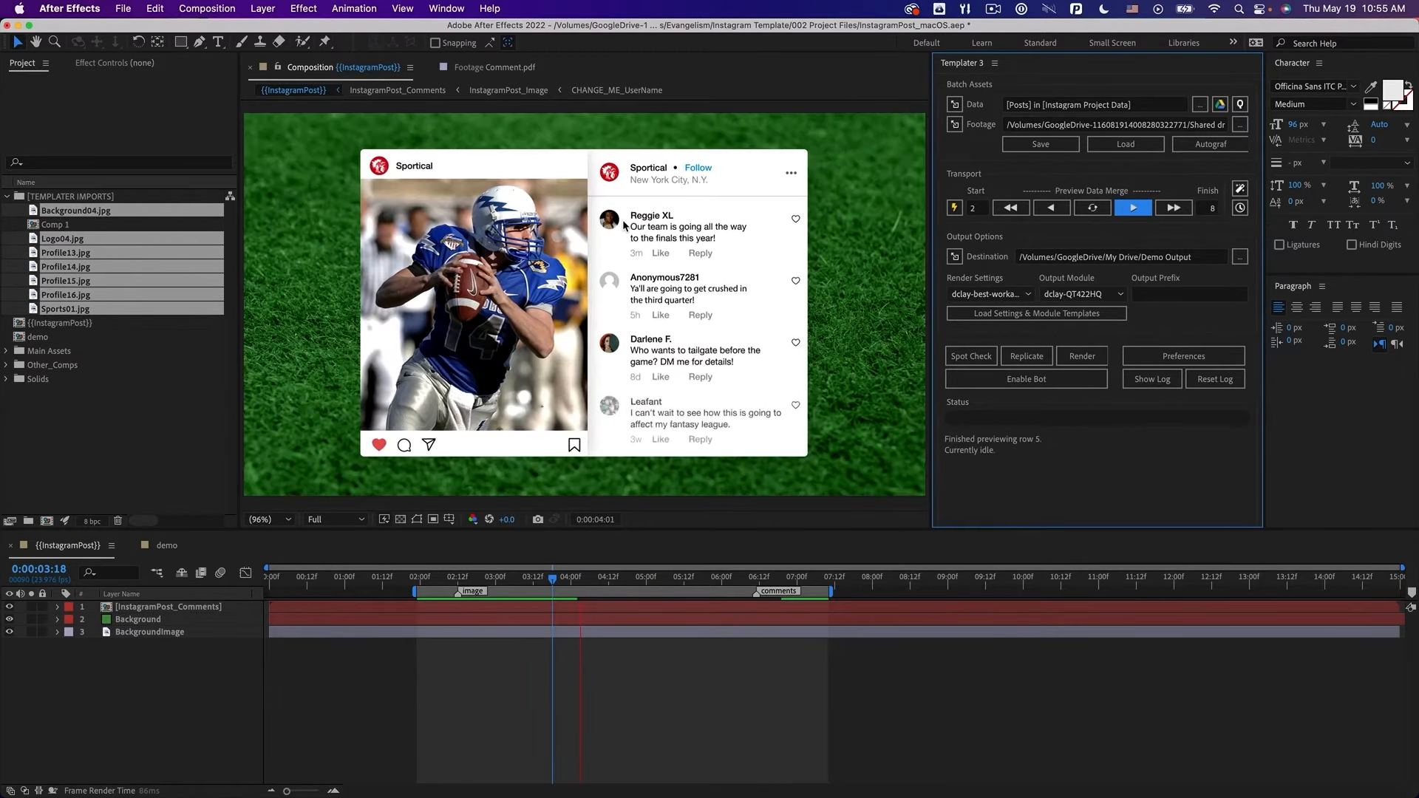
left_click(1141, 208)
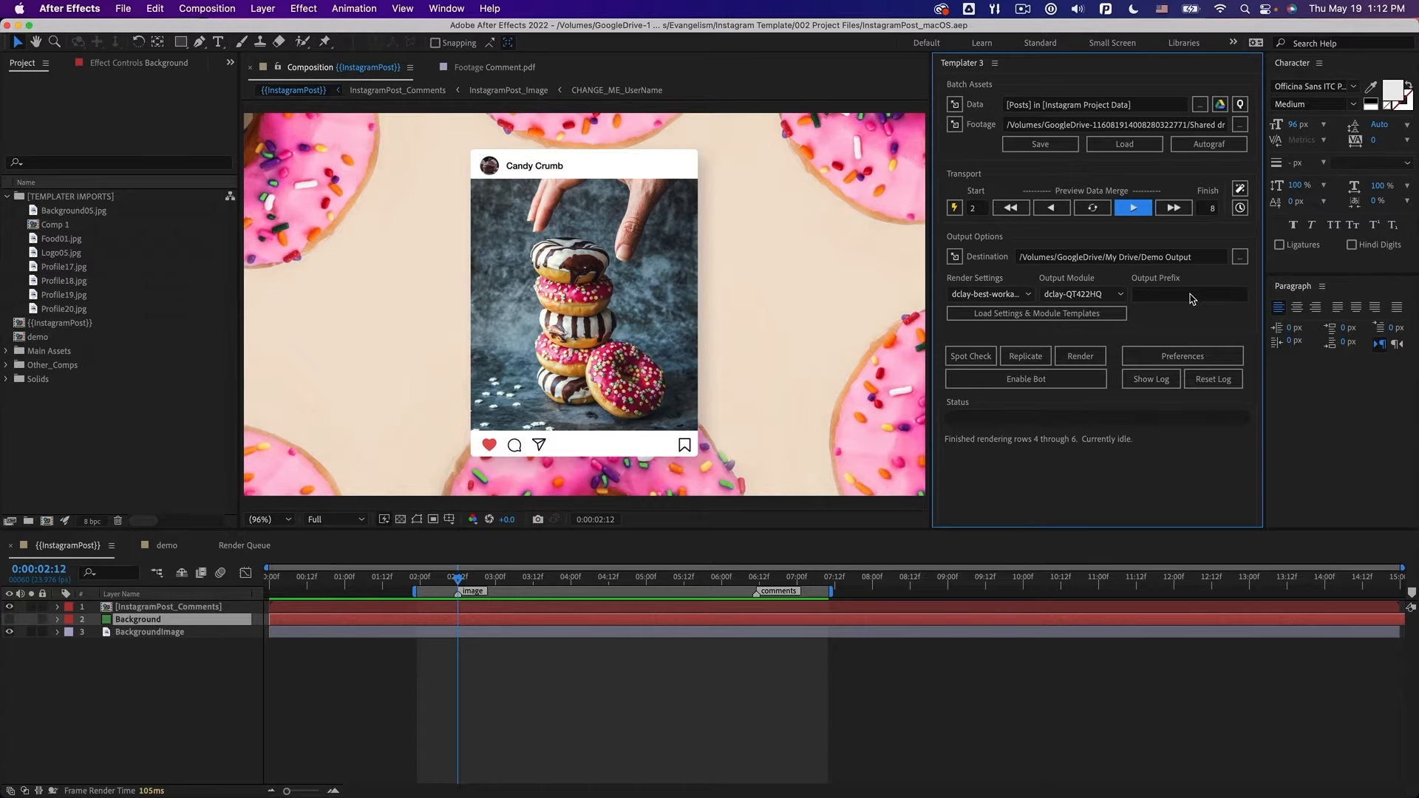
Add a composition marker at 0:00:04:15 in {{InstagramPost}} with the comment "spread"
left_click_drag(464, 574, 618, 573)
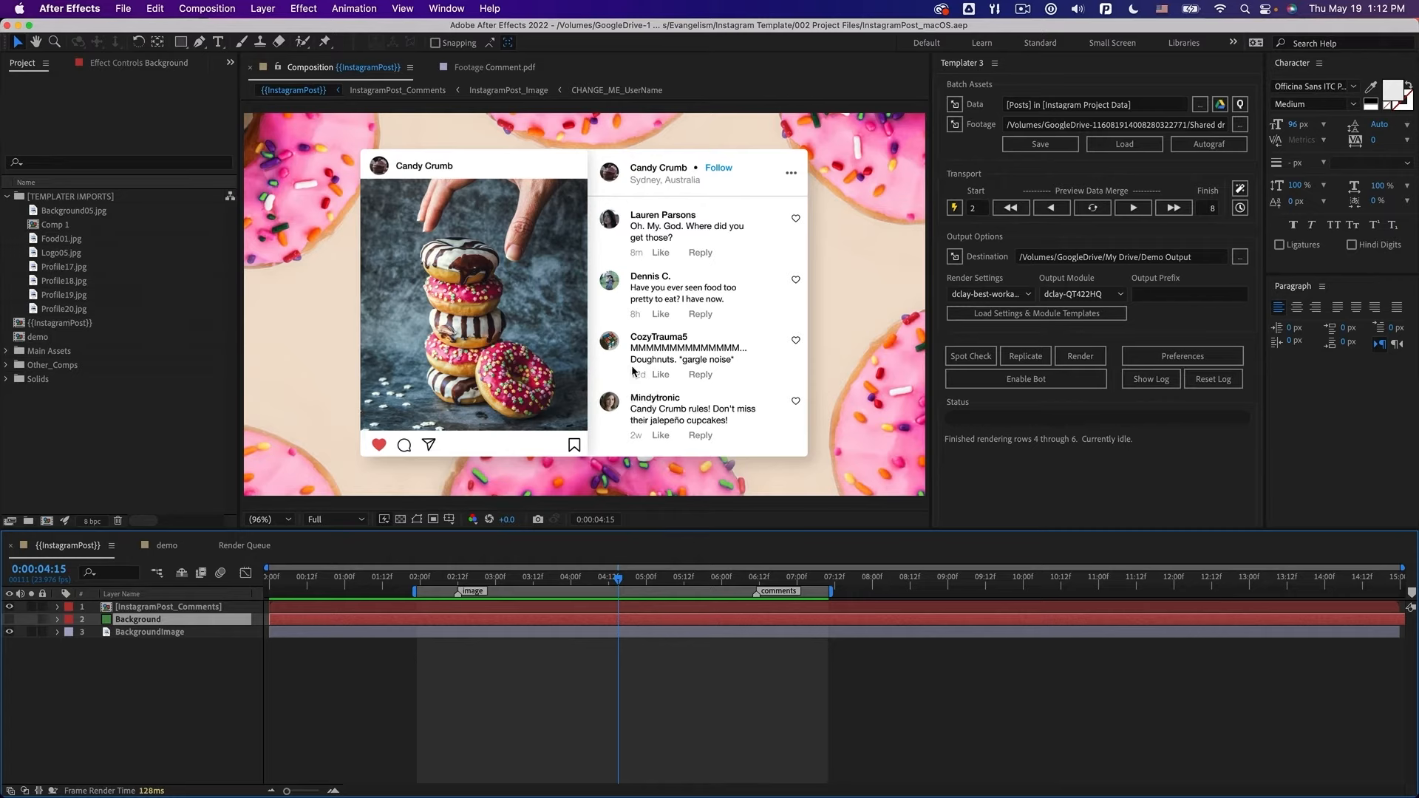
left_click_drag(1410, 592, 887, 591)
left_click_drag(613, 605, 614, 603)
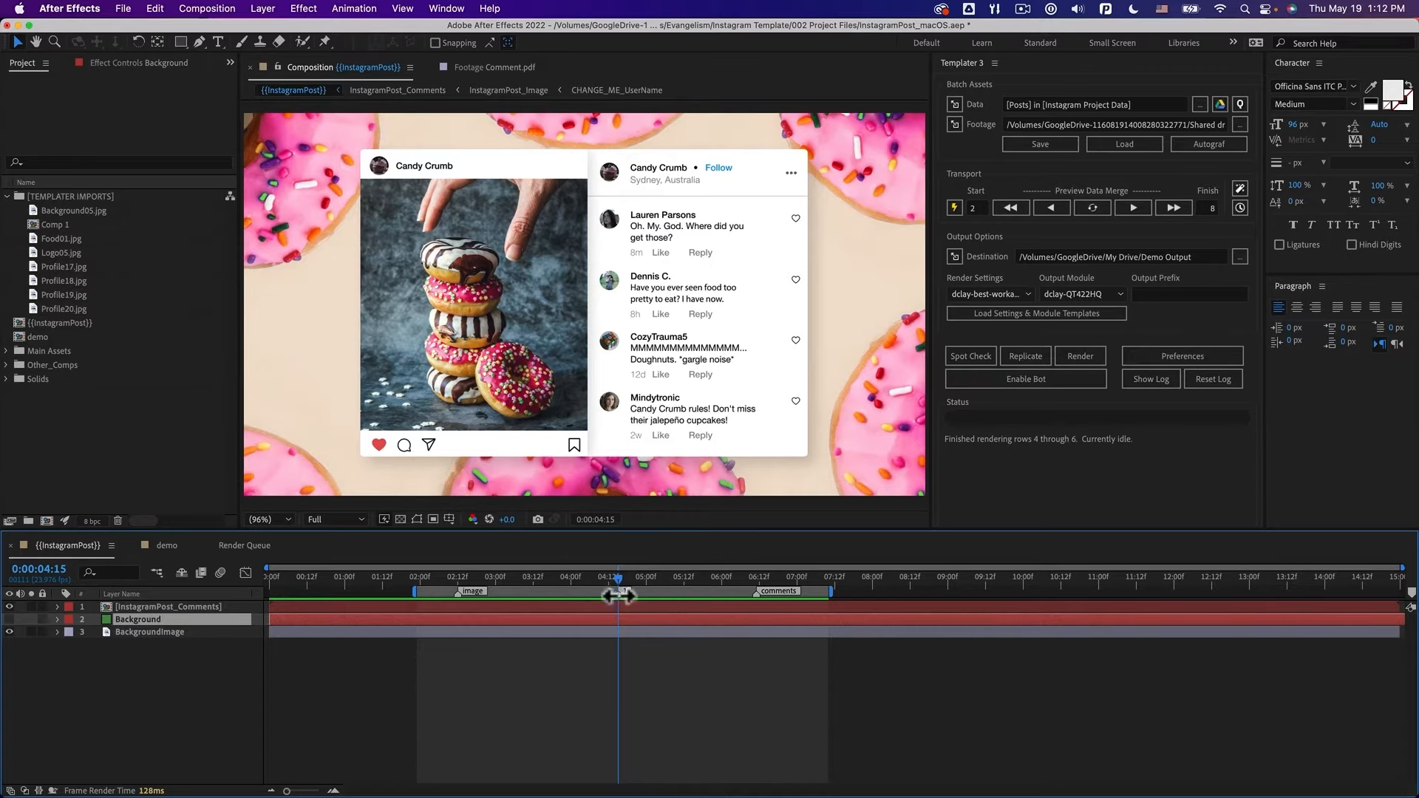
double_click(618, 595)
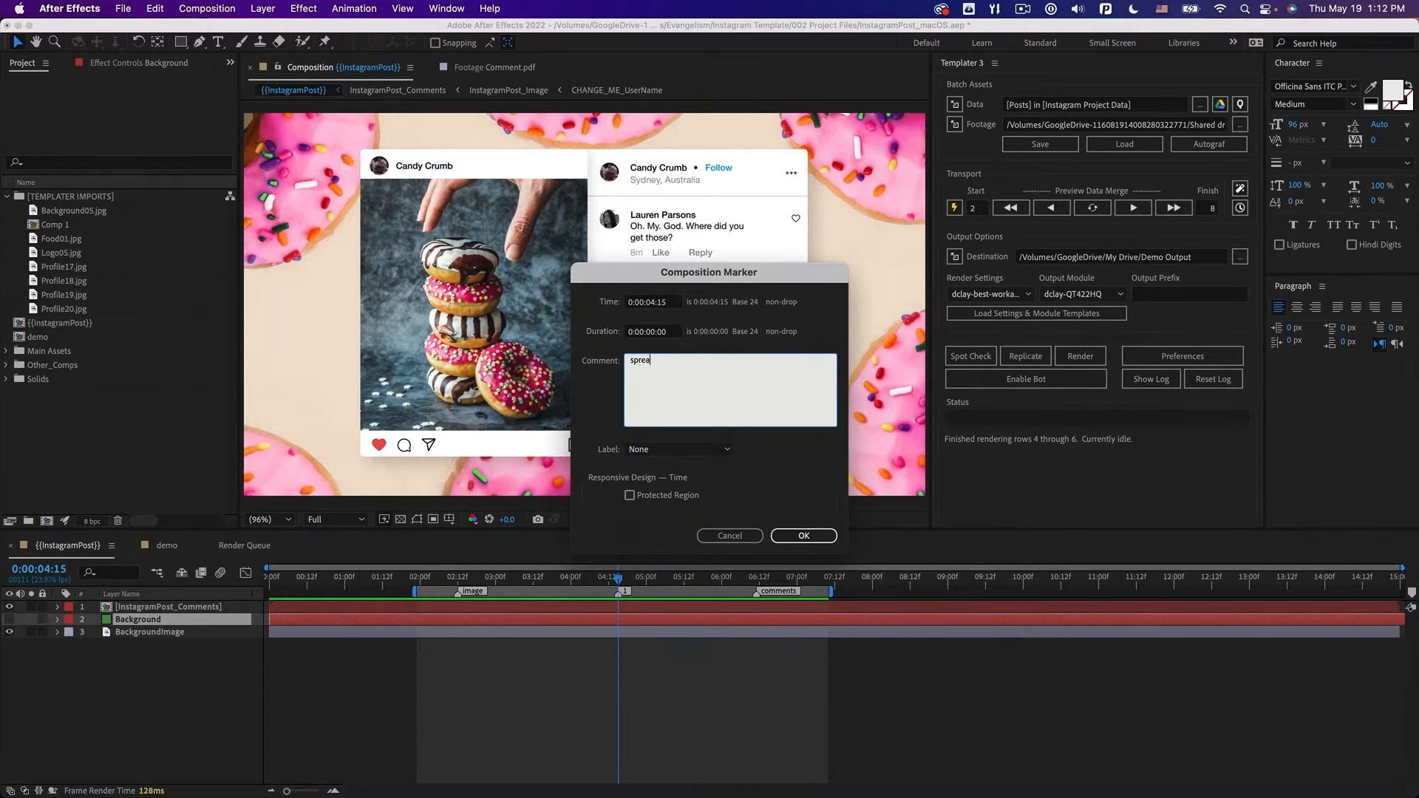
left_click(806, 533)
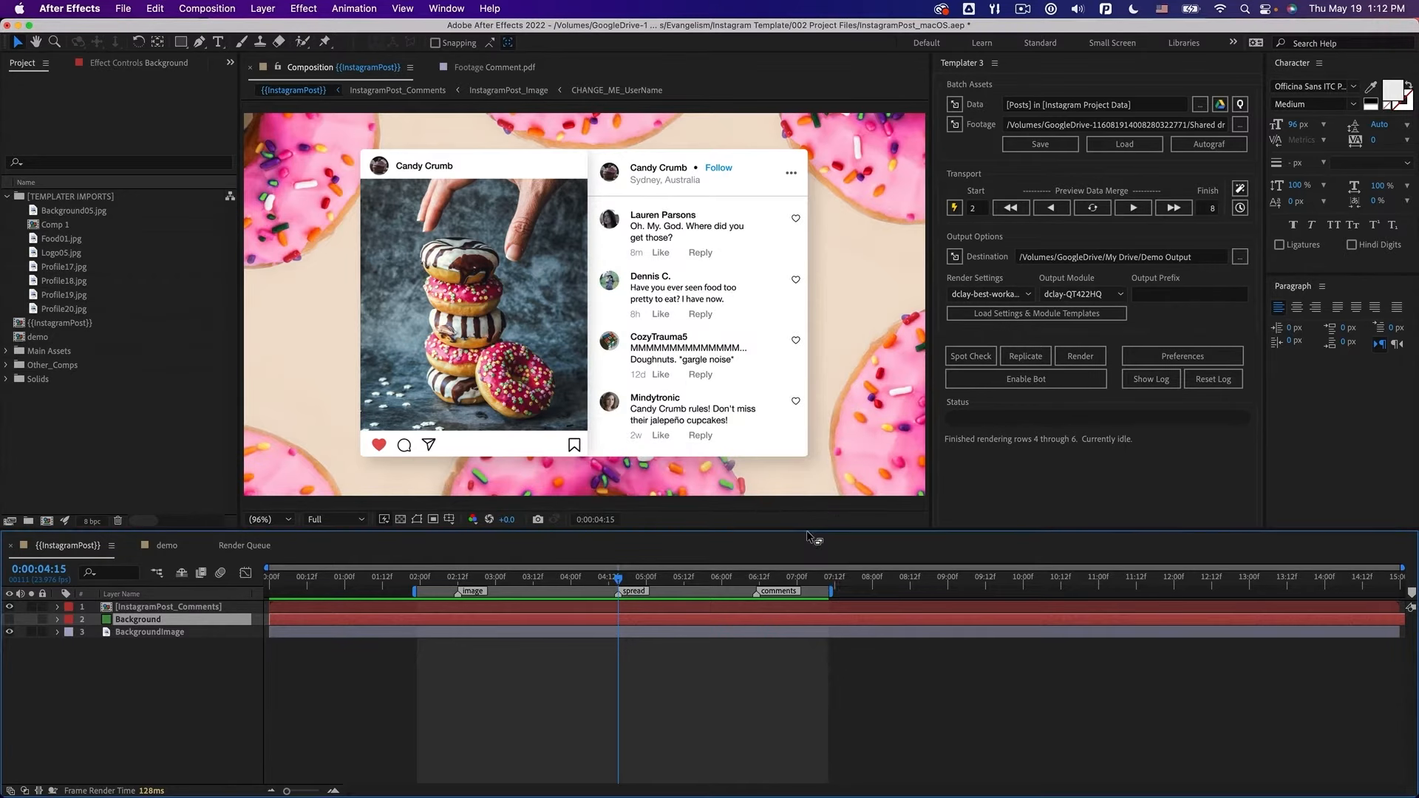
Remove the image marker from the composition timeline and run a Spot Check on data rows 2 to 8
left_click_drag(459, 594, 1409, 594)
left_click(977, 361)
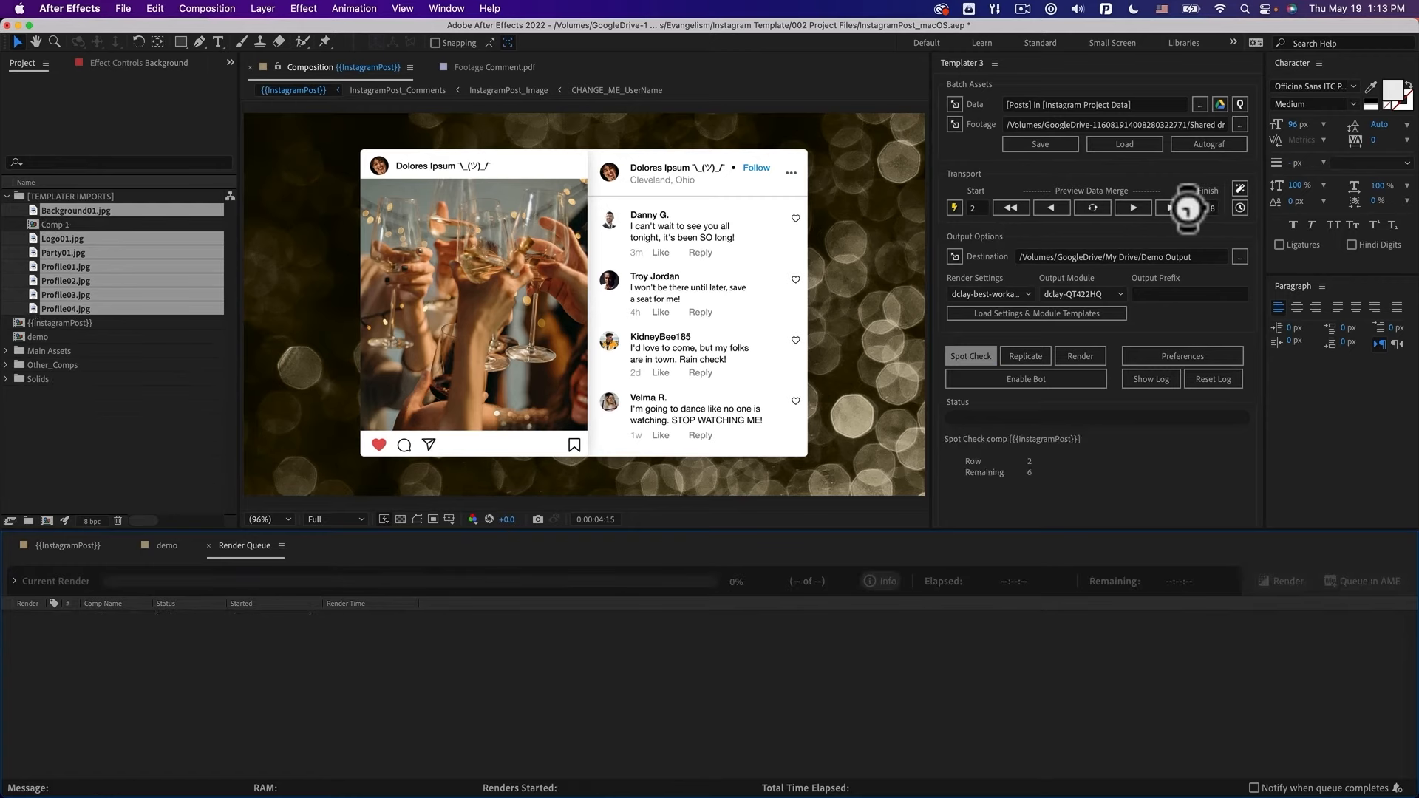
Switch to the Demo Output folder in Finder and look through the rendered spread PNGs, starting with VideoOutput01_spread.png
key("super+Tab")
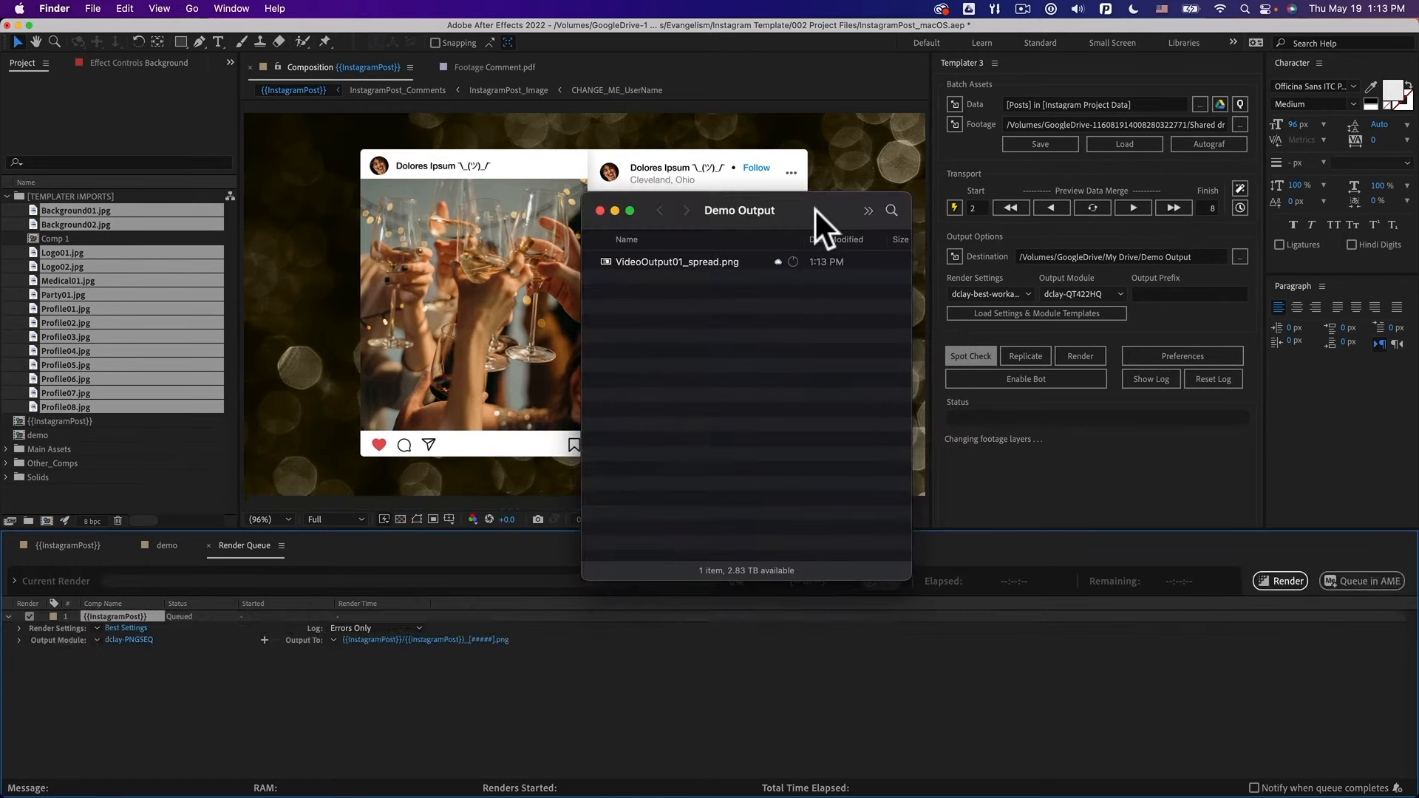
left_click_drag(818, 207, 844, 260)
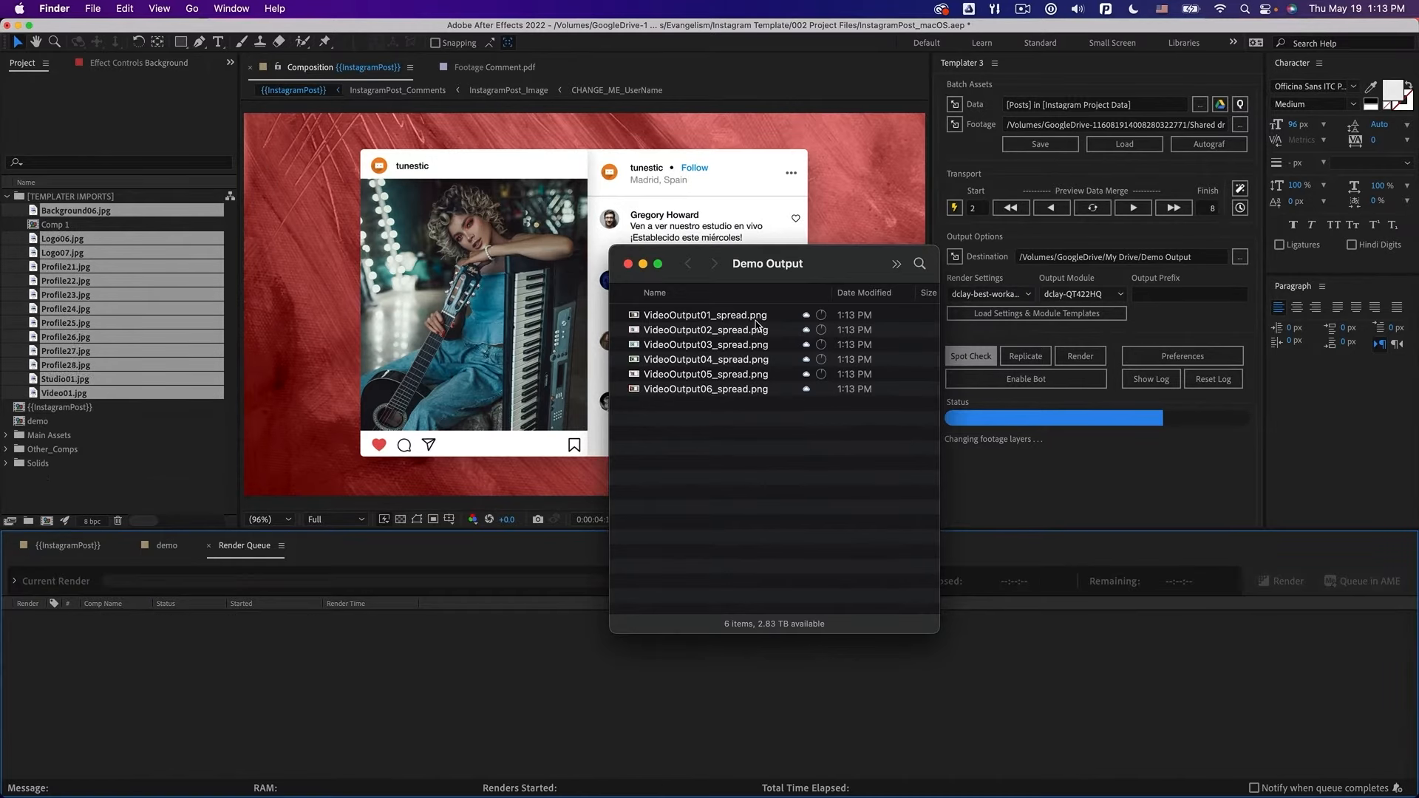
left_click(755, 322)
key("space")
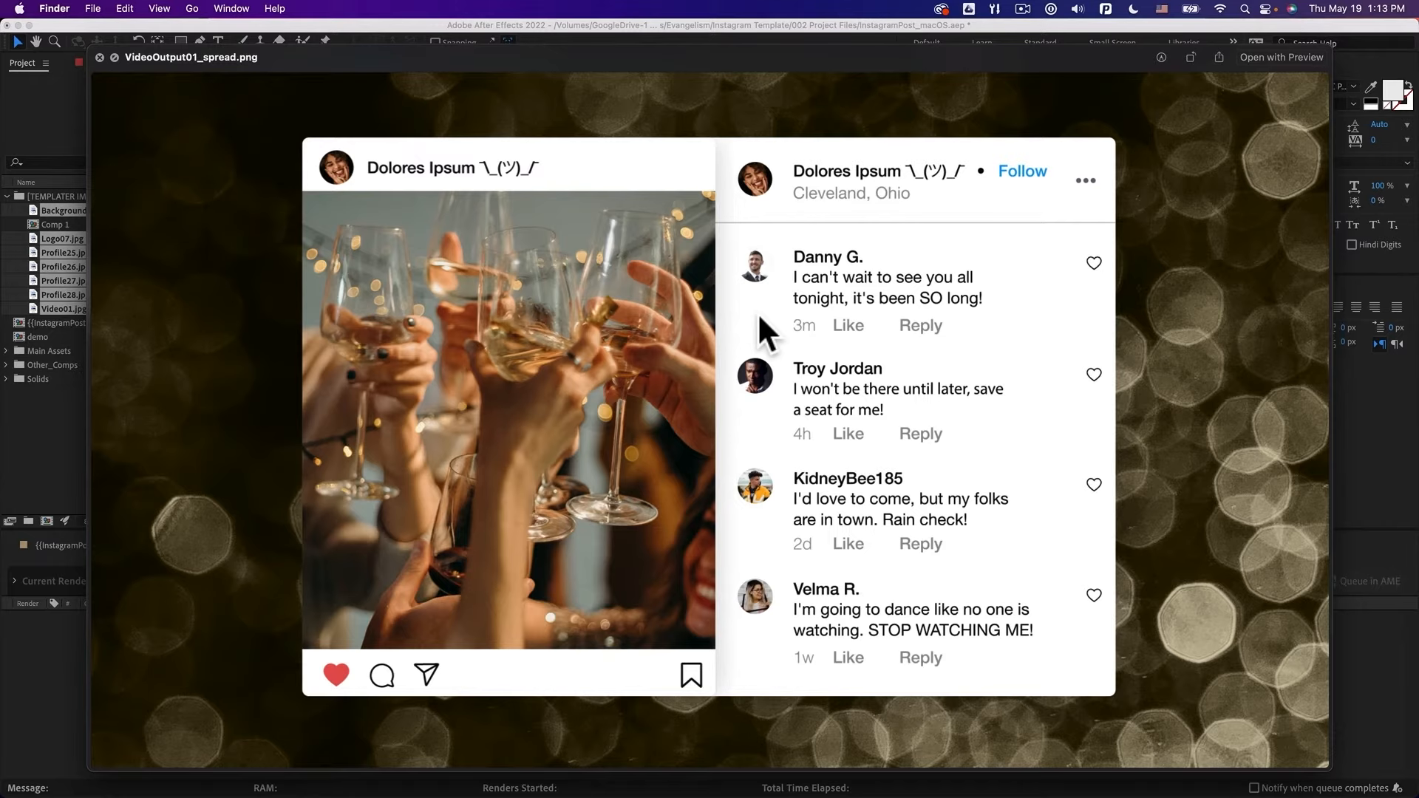
key("Down")
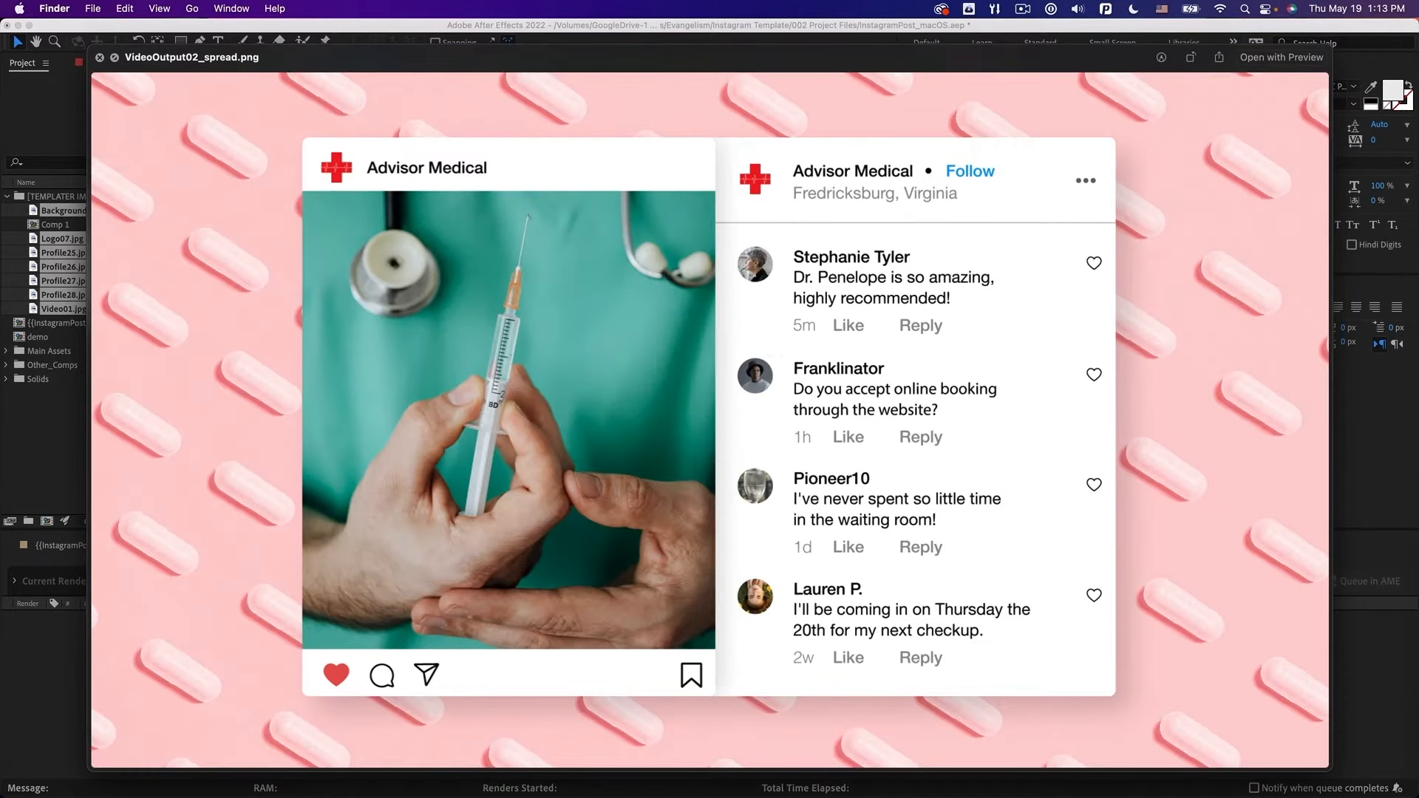
key("Down")
key("Down")
key("Down")
key("Down")
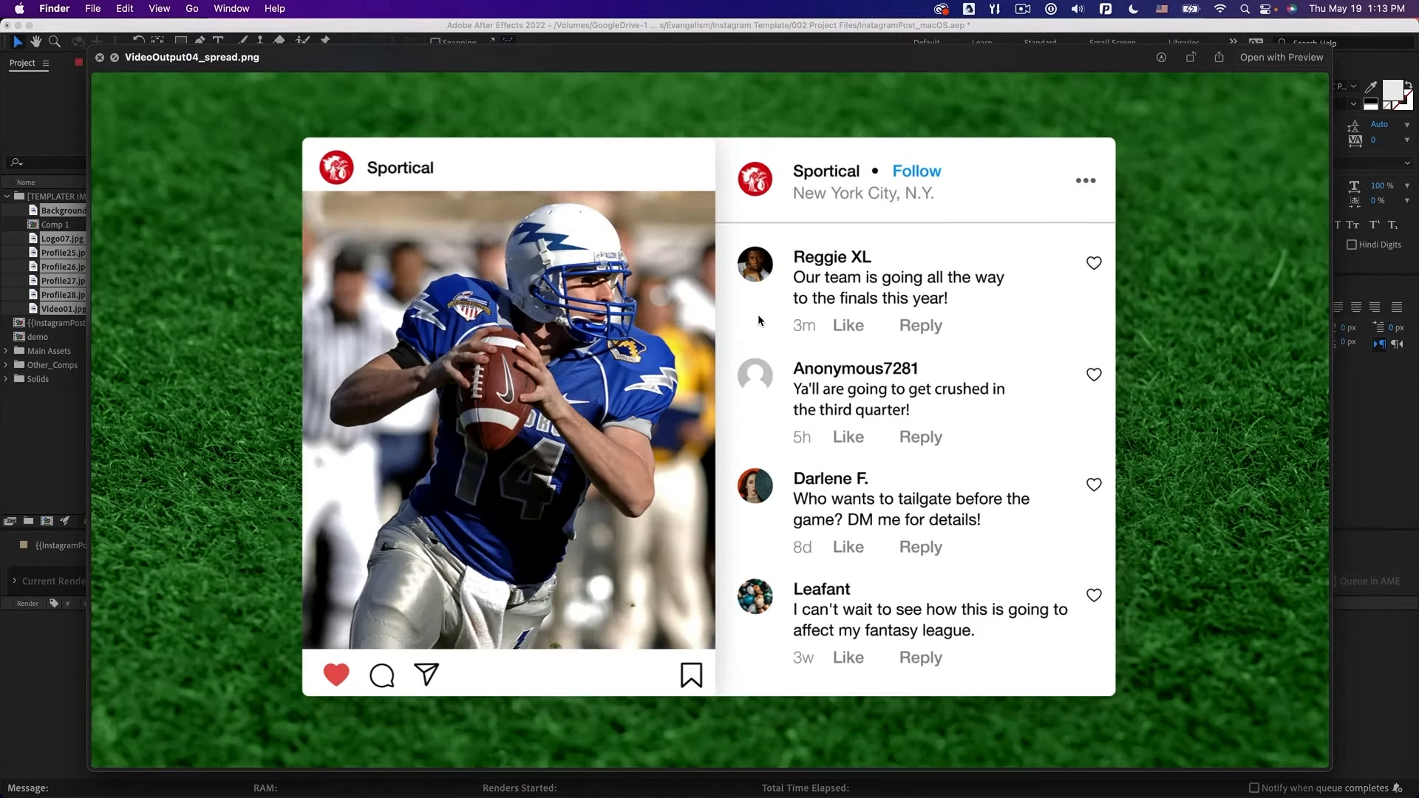
Finish looking through the spread PNGs, return to After Effects and render data rows 2 to 8 with Templater
key("Down")
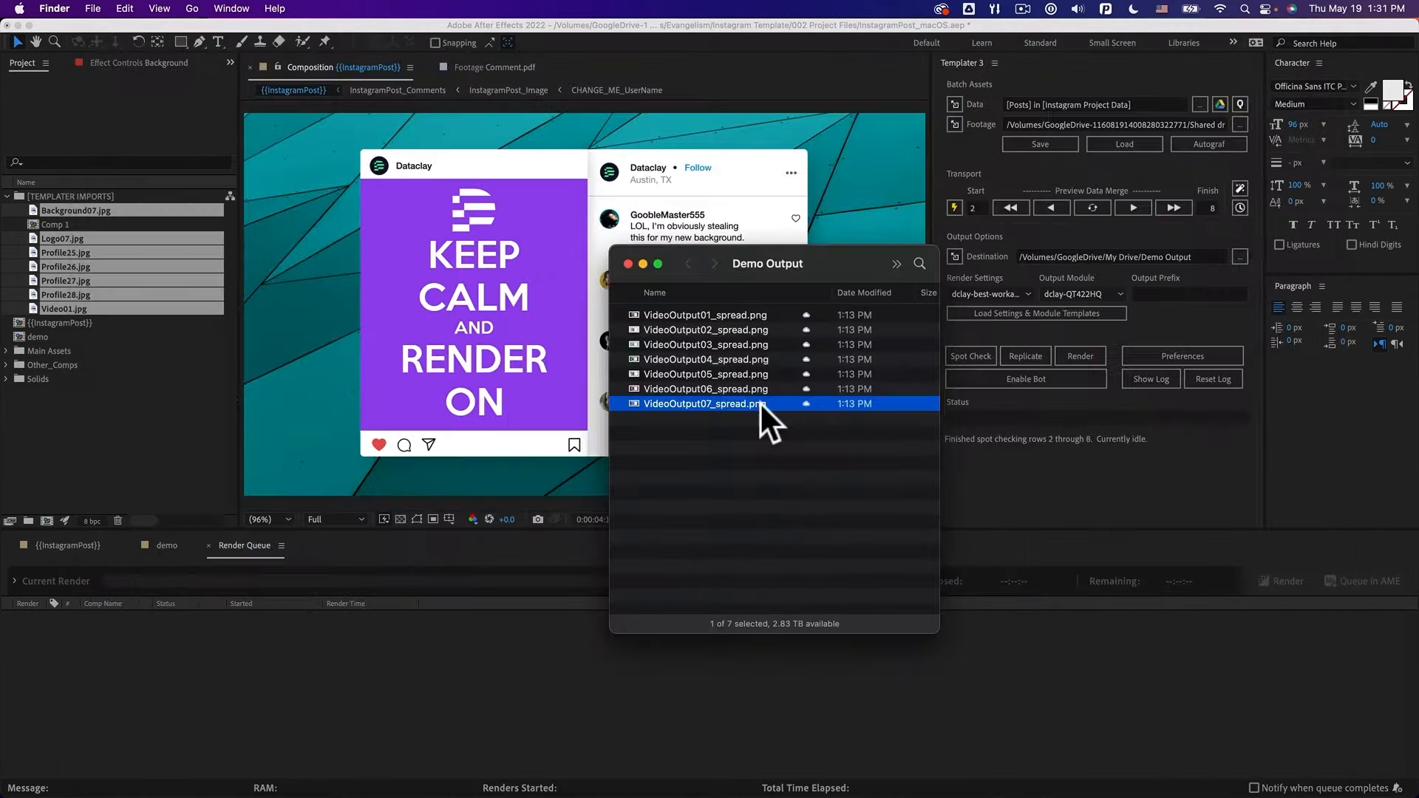
left_click(1001, 442)
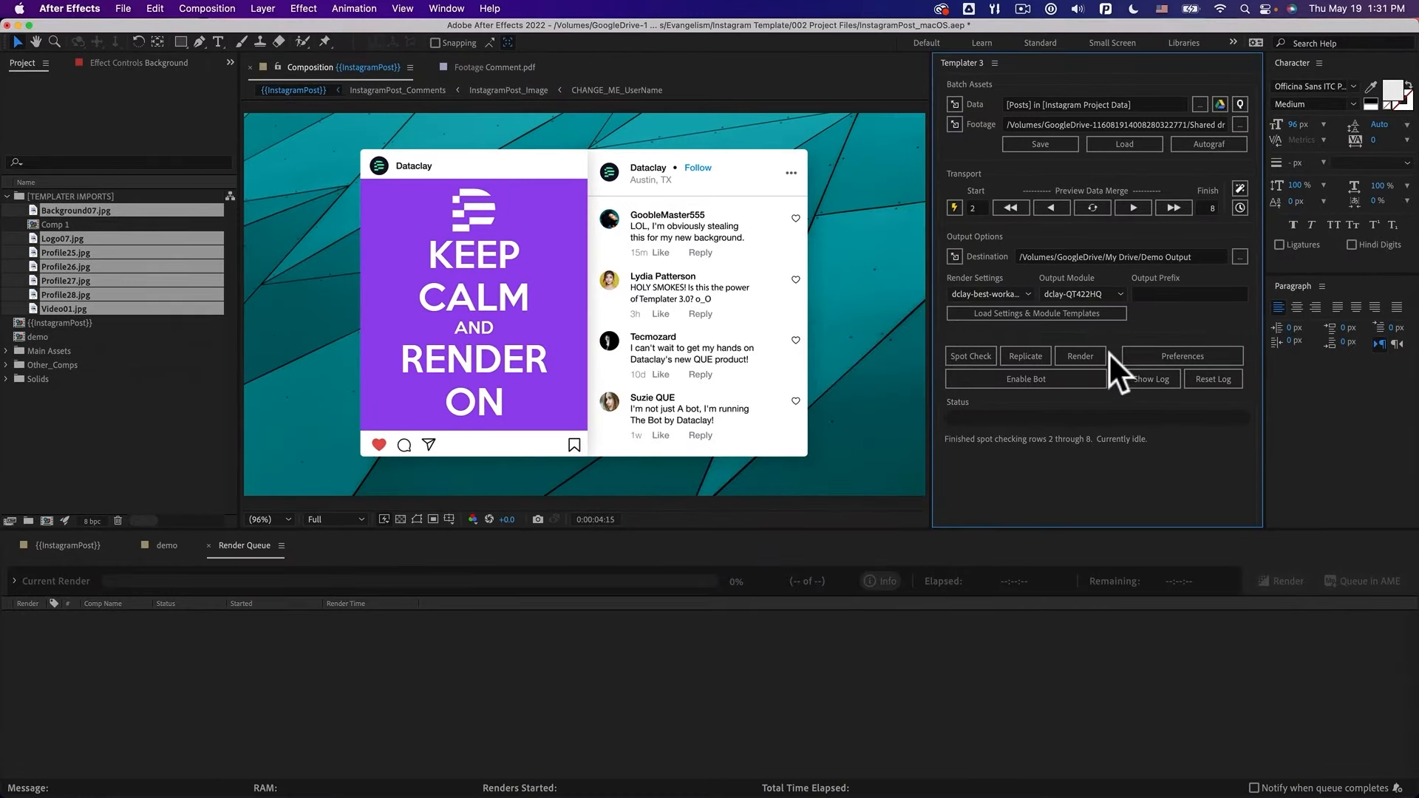
left_click(1082, 364)
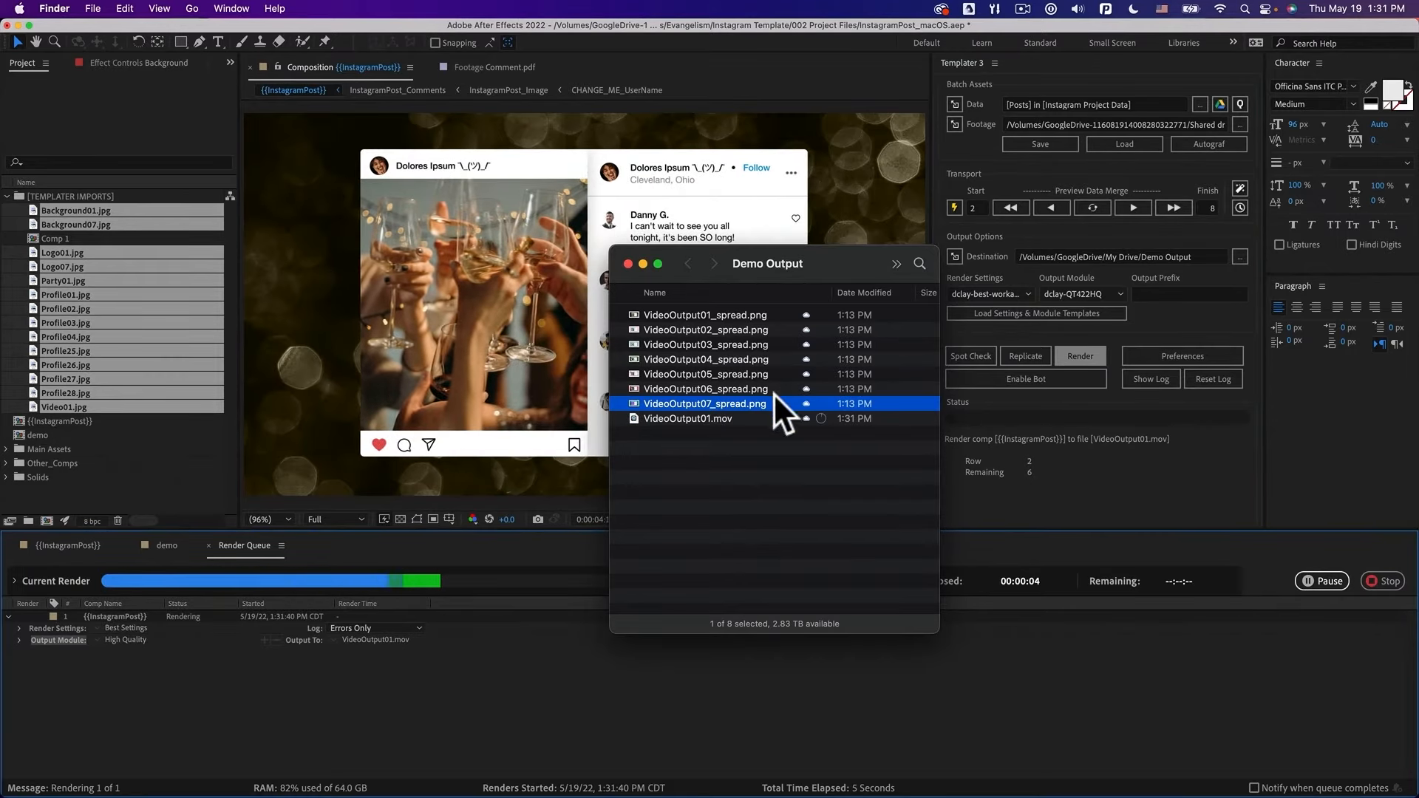
Look through the rendered movies VideoOutput01.mov to VideoOutput07.mov in the Demo Output folder in Finder
left_click(730, 419)
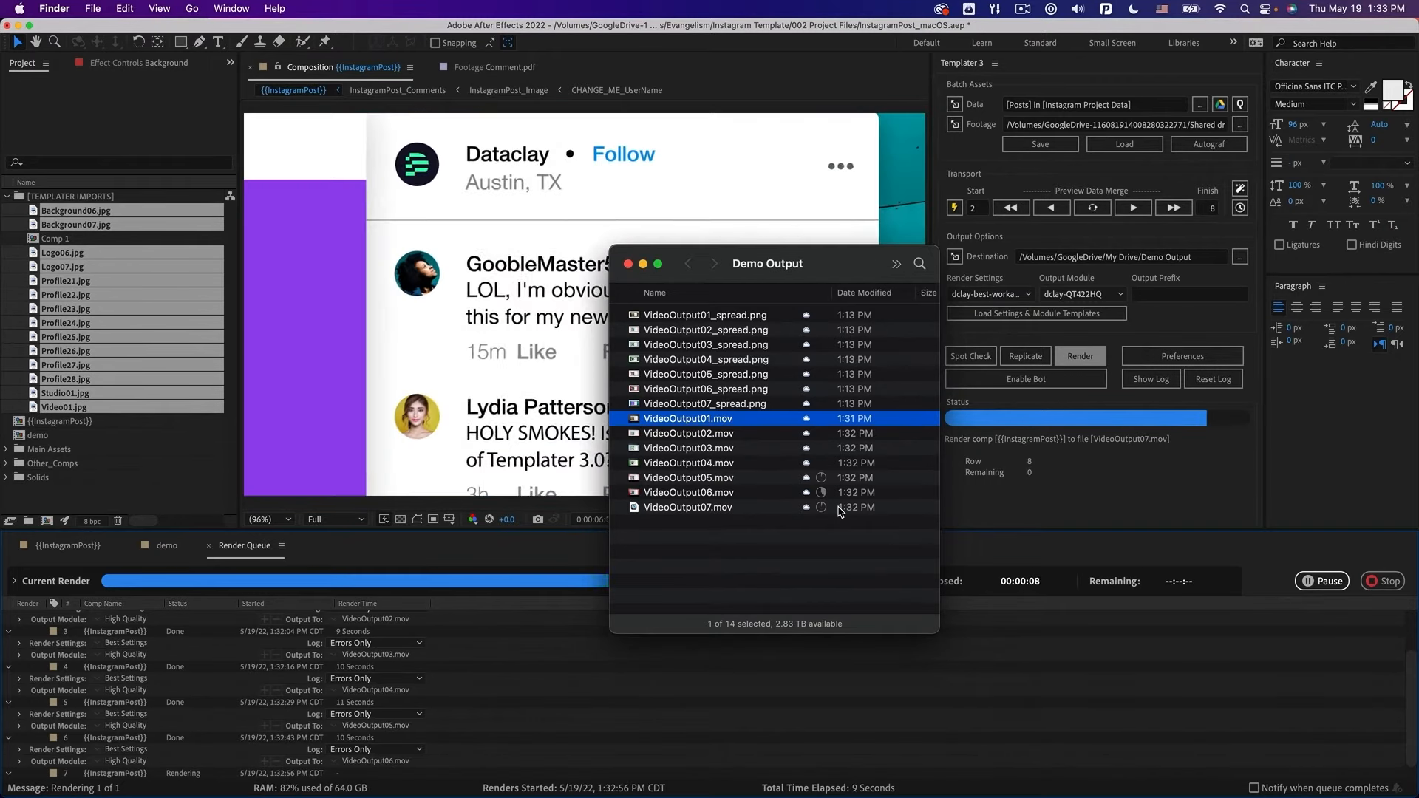
key("space")
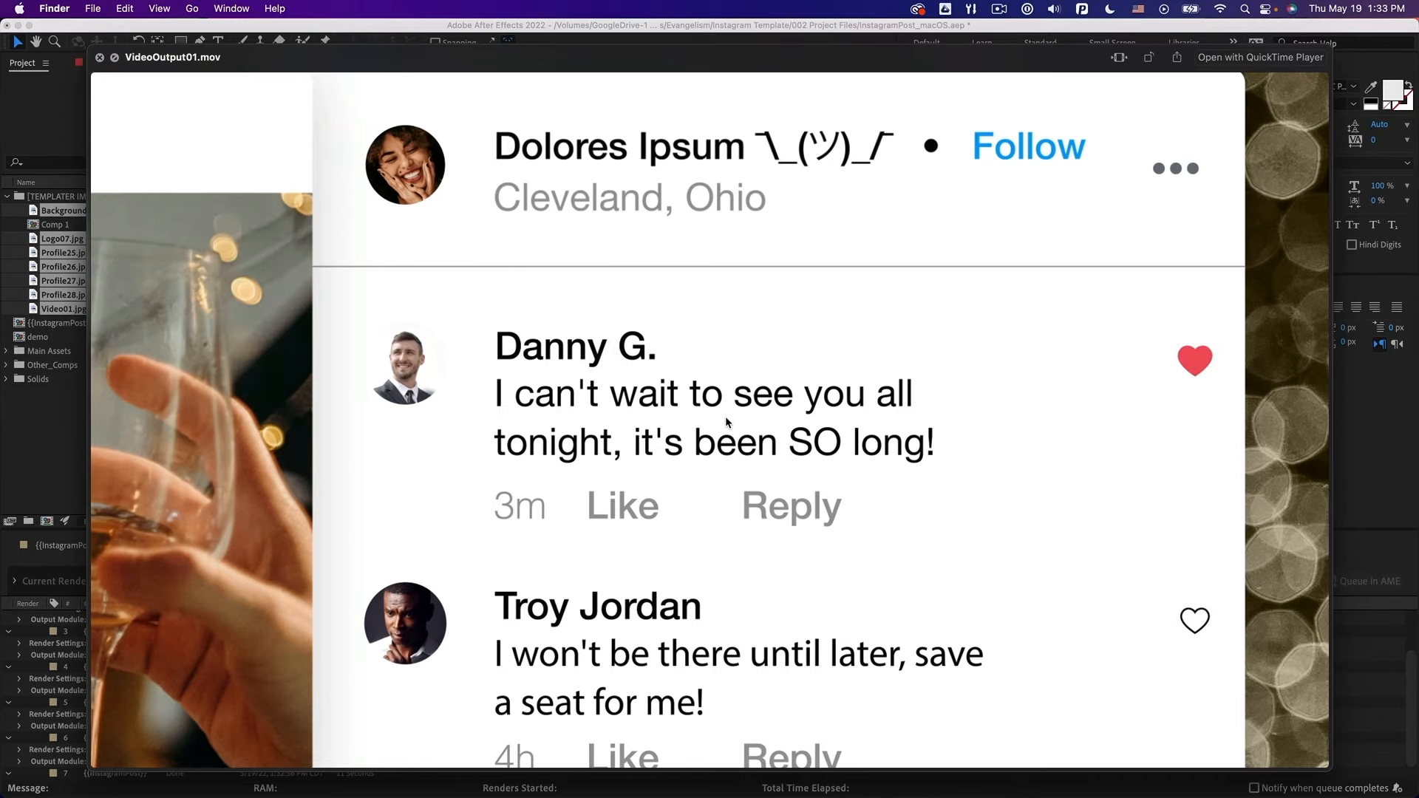
key("Down")
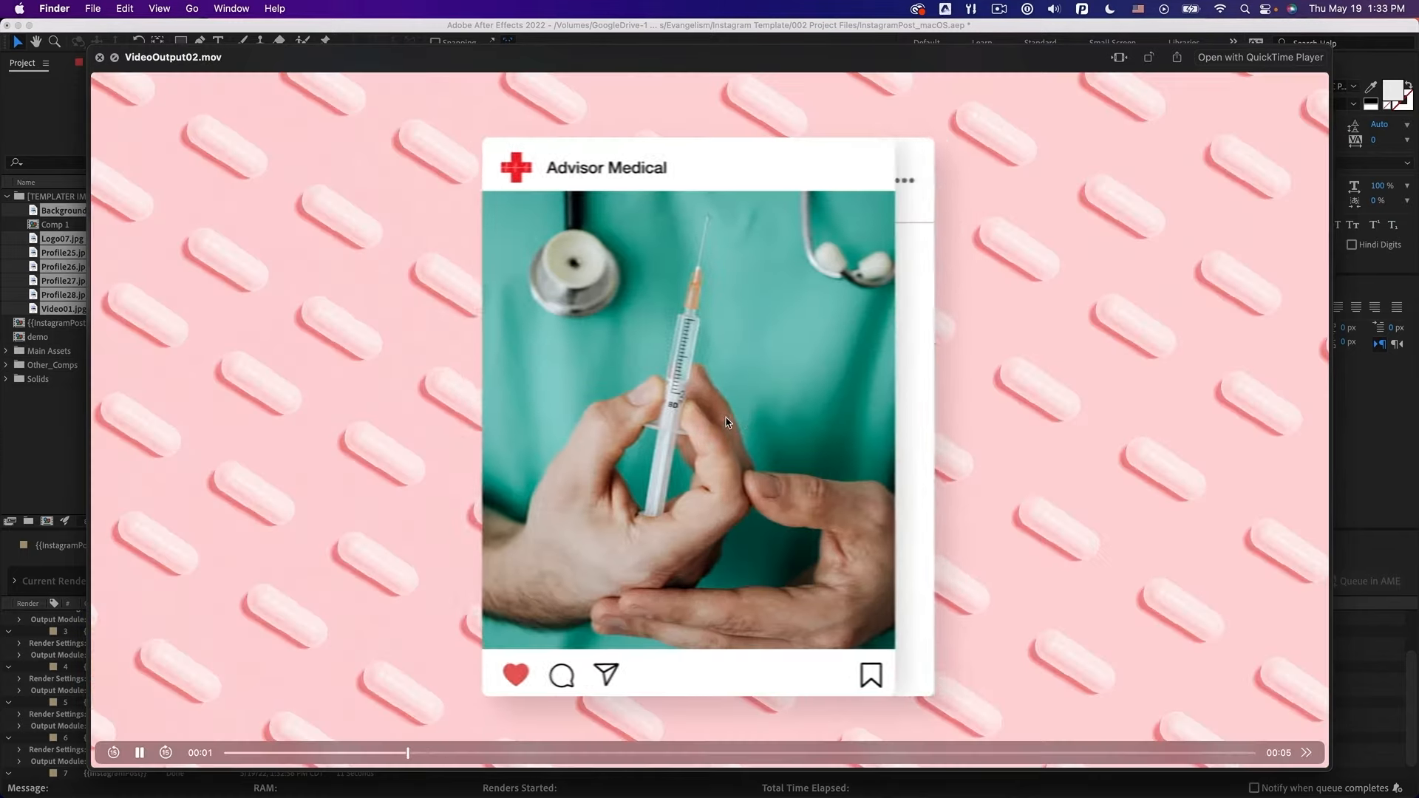
key("Down")
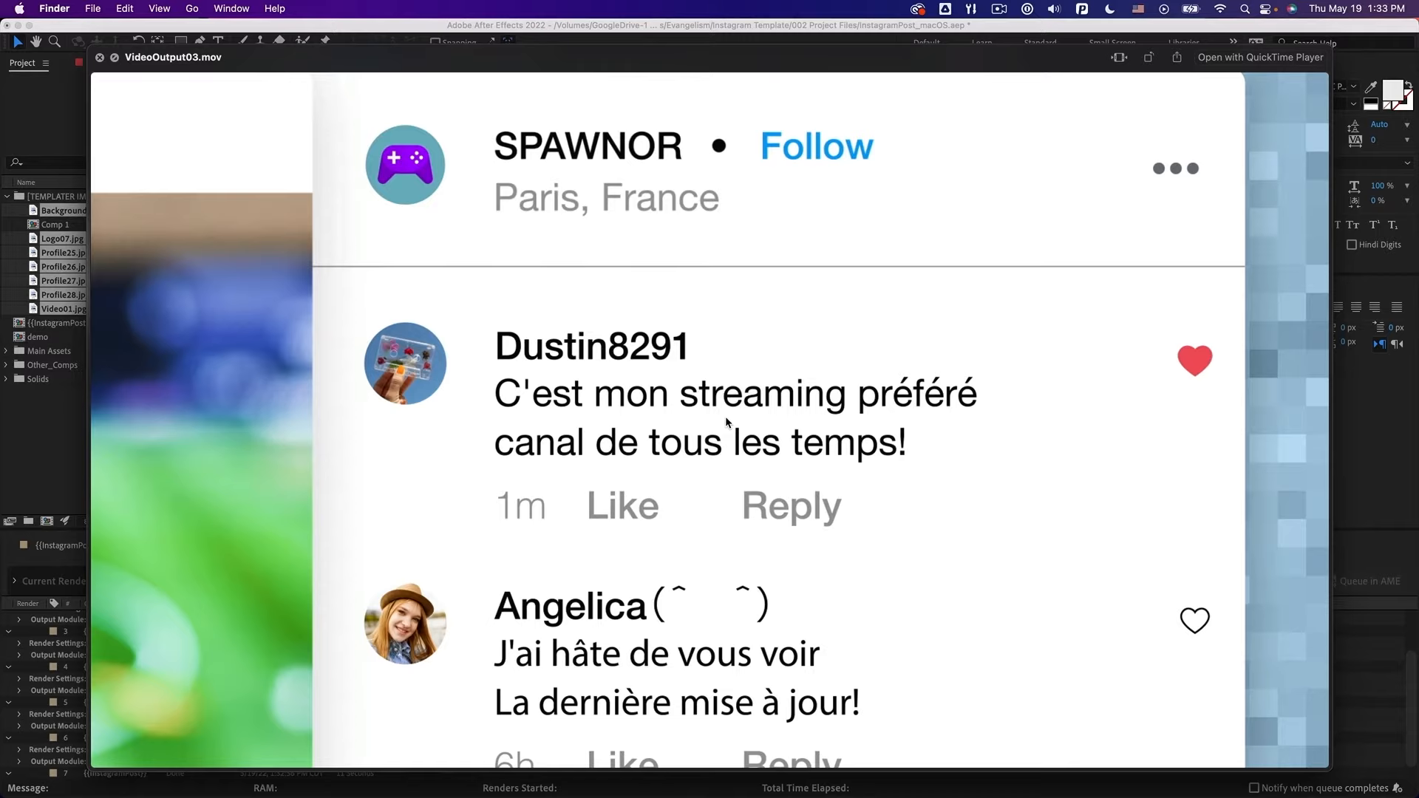
key("Down")
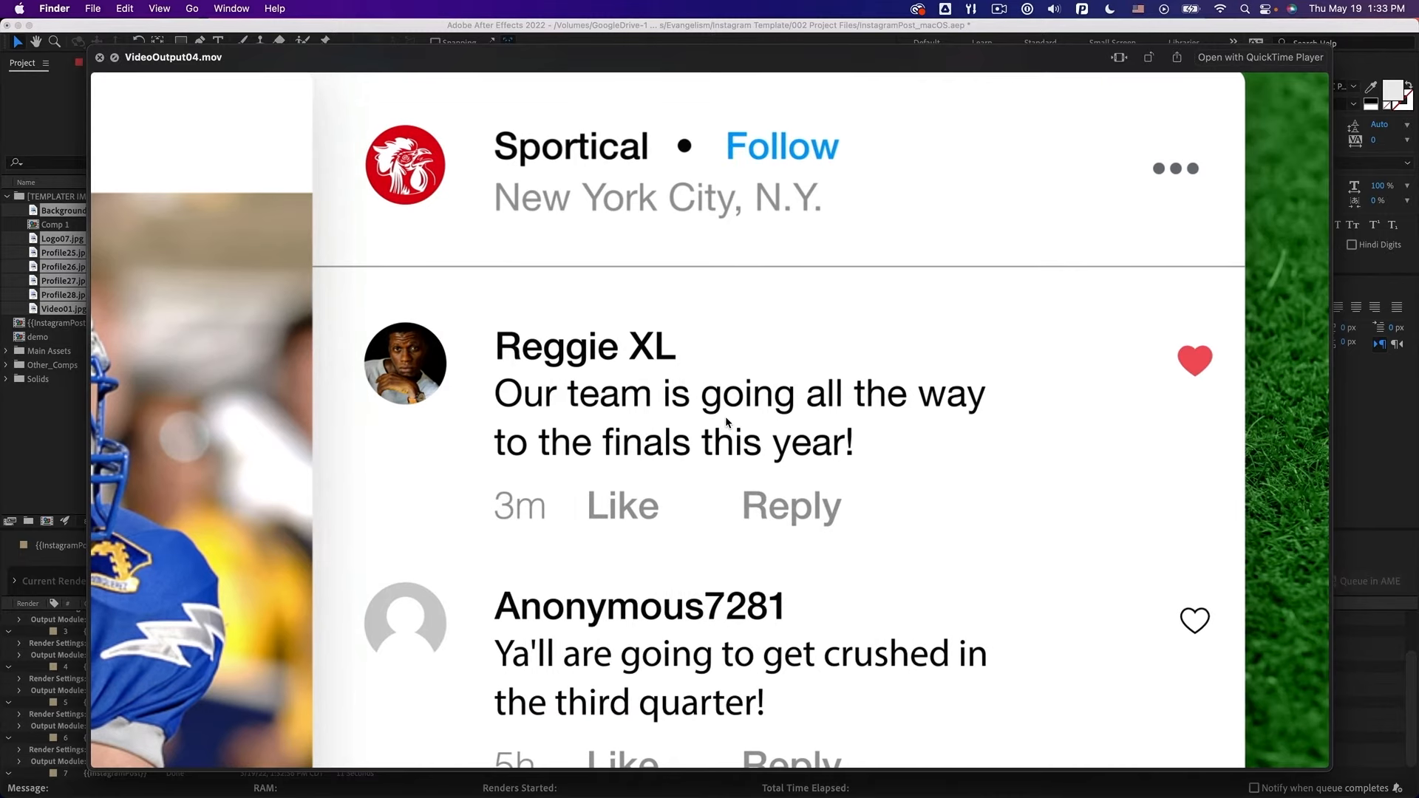
key("Down")
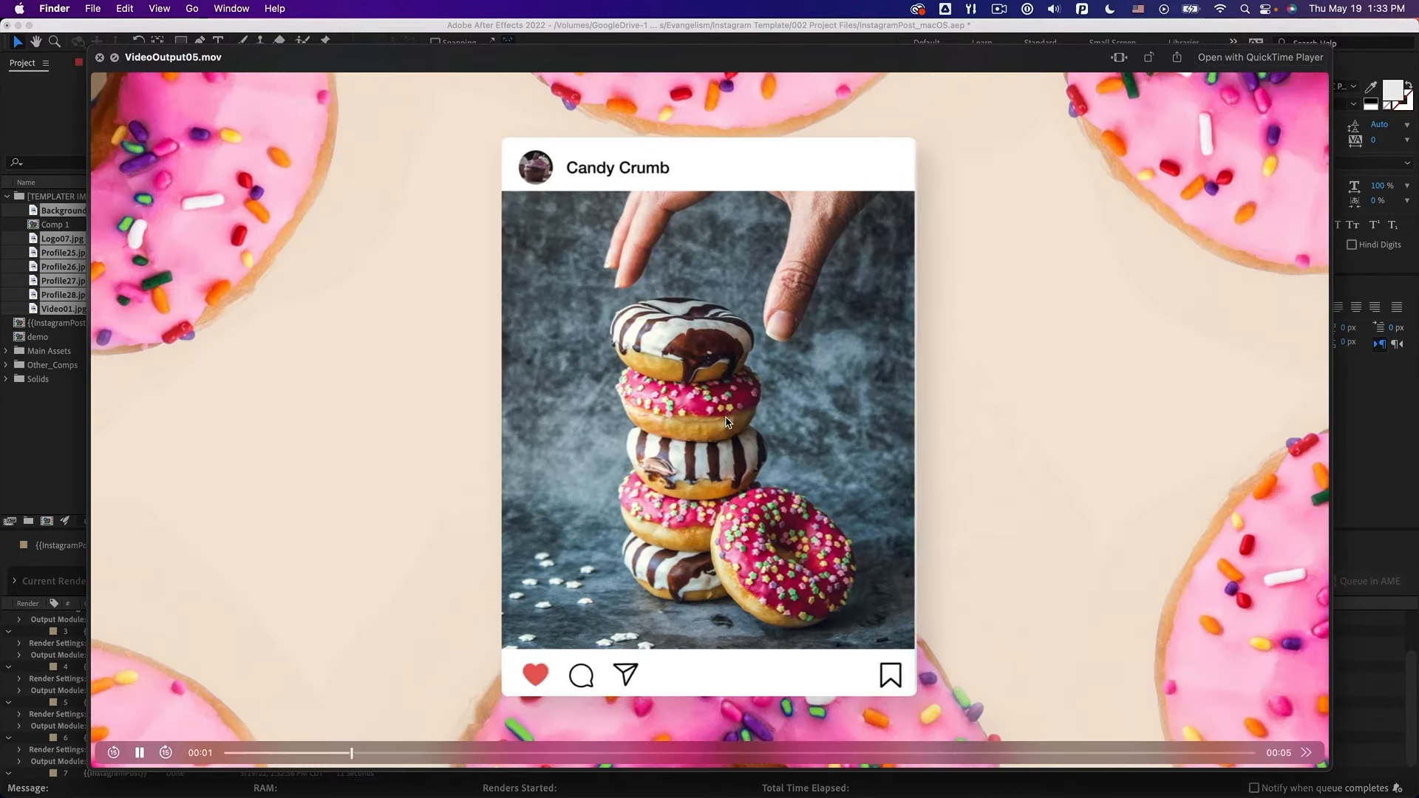
key("Down")
key("Down")
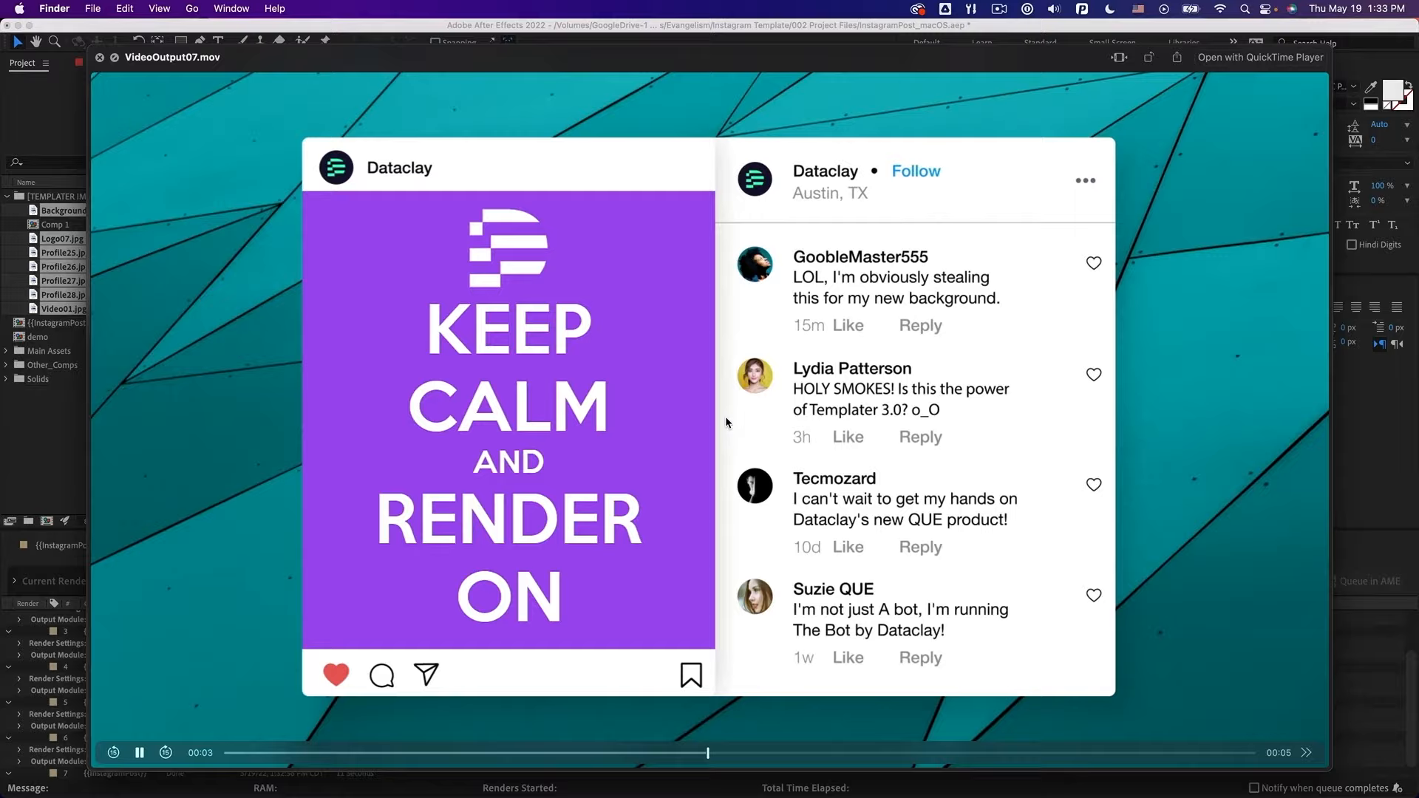
key("space")
left_click(751, 543)
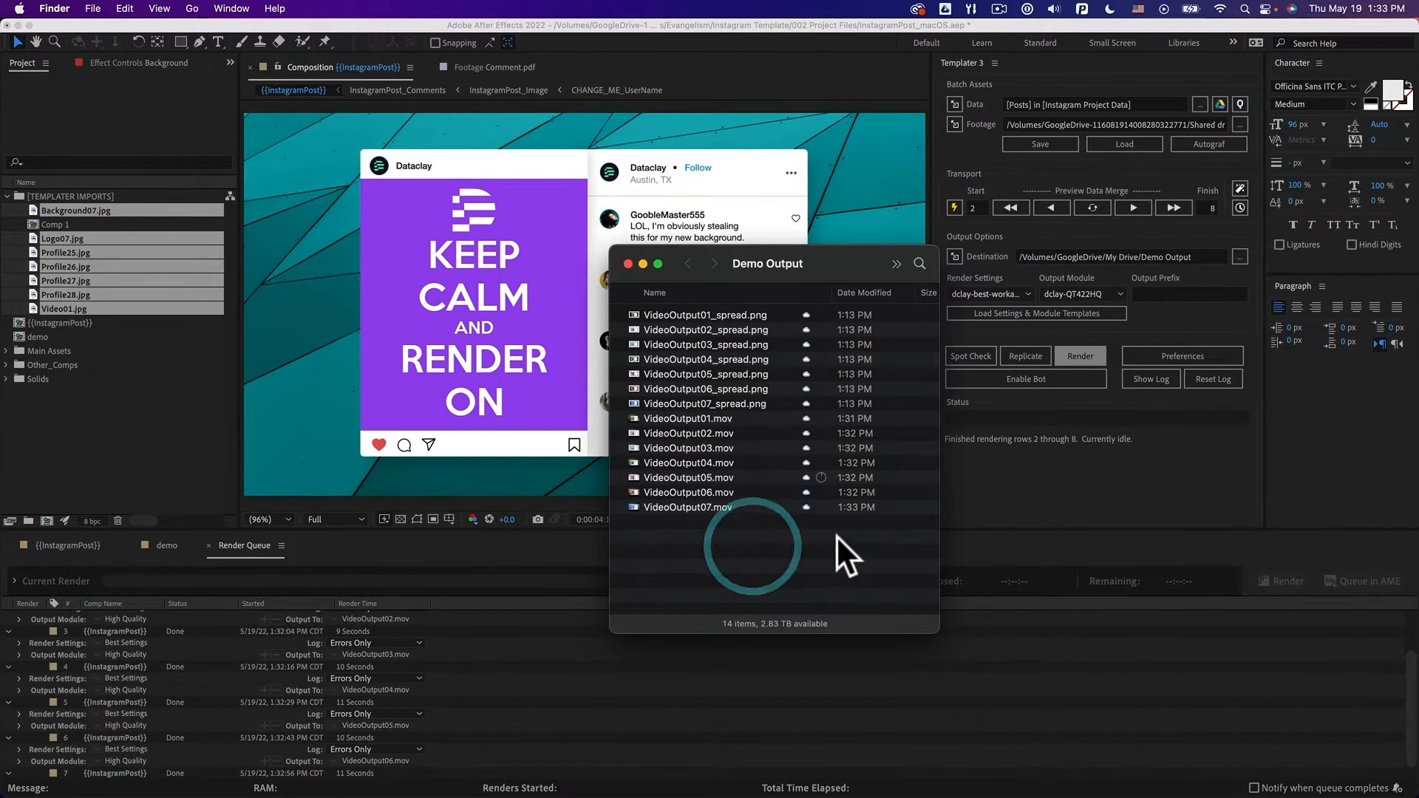
Replicate data rows 2 to 8 with Templater in After Effects and enable the Bot
left_click(1048, 462)
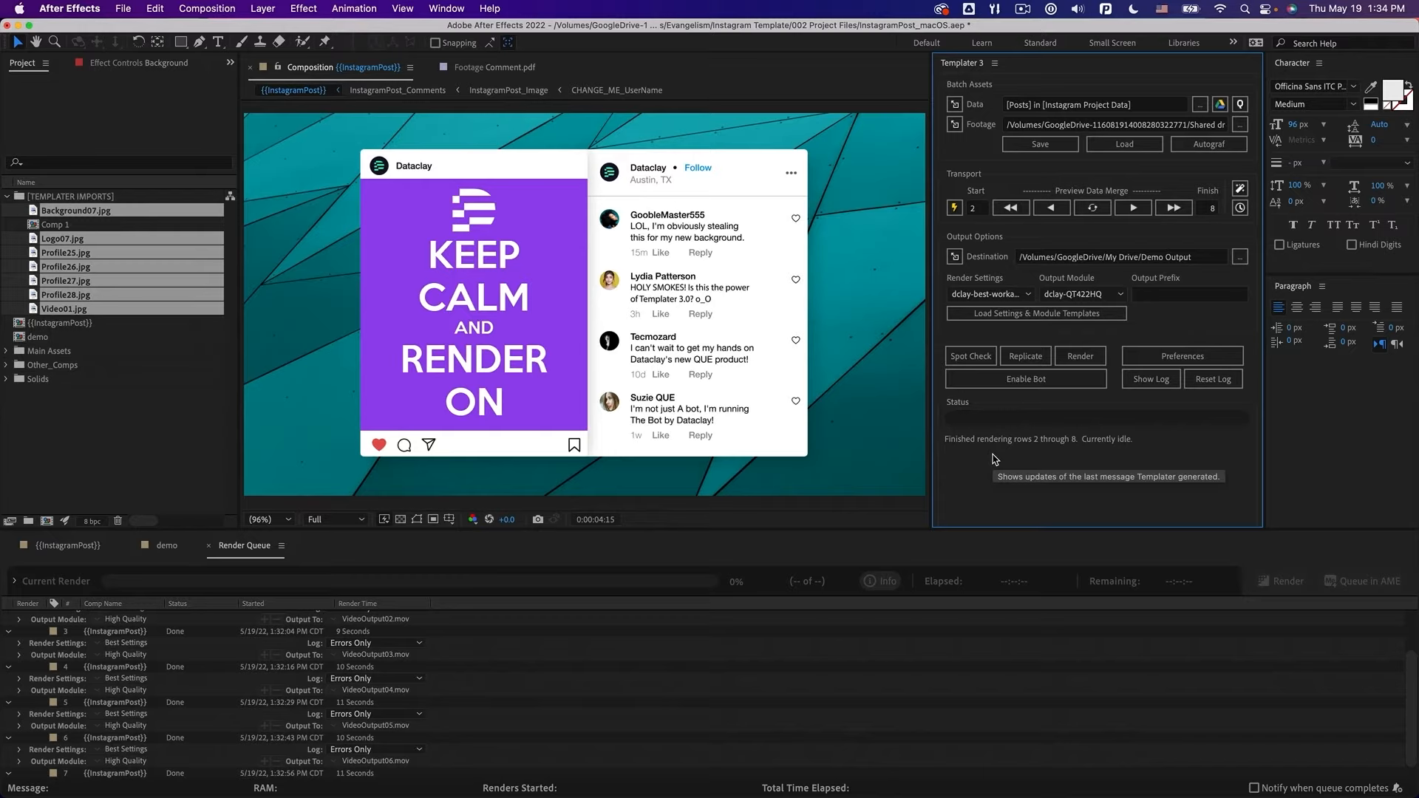
left_click(1037, 357)
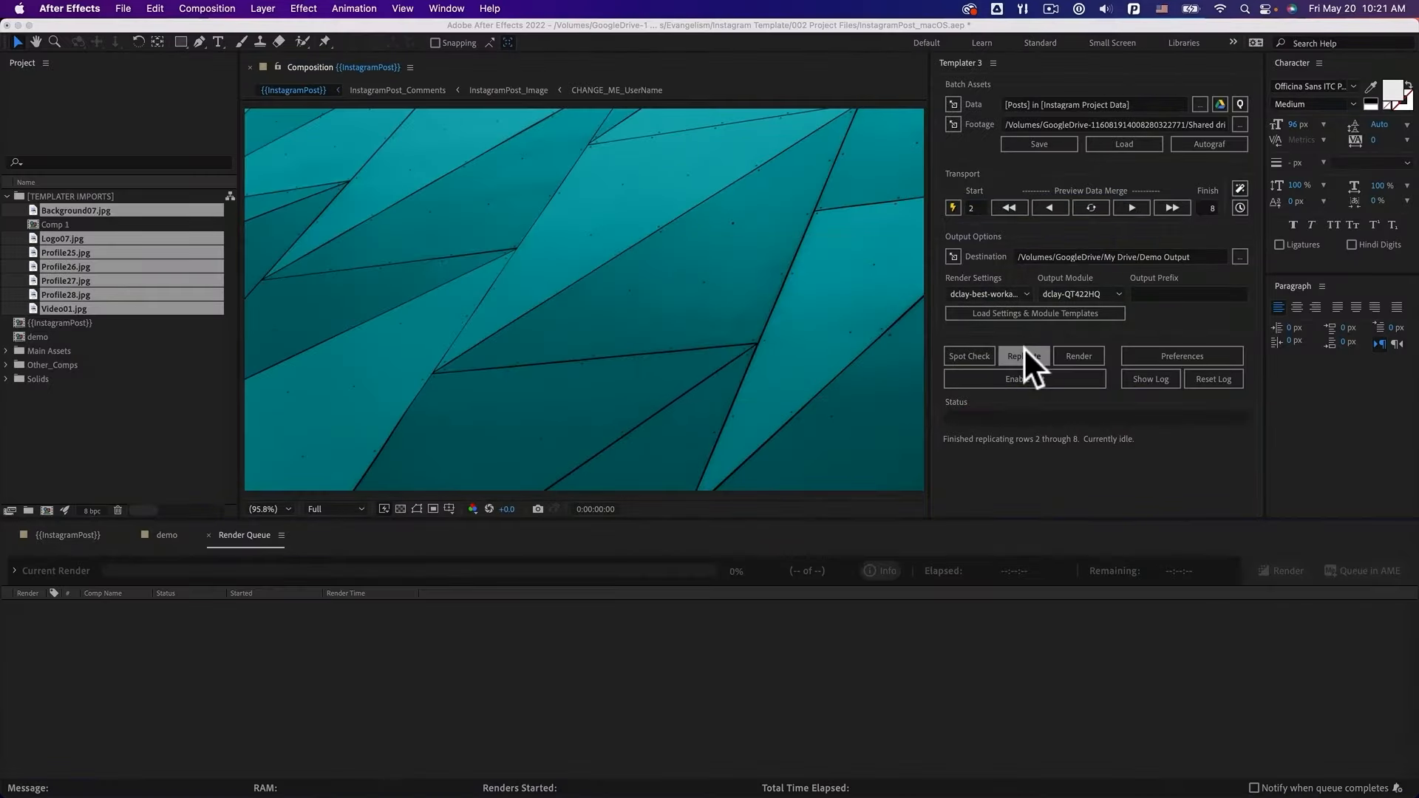
left_click(1020, 381)
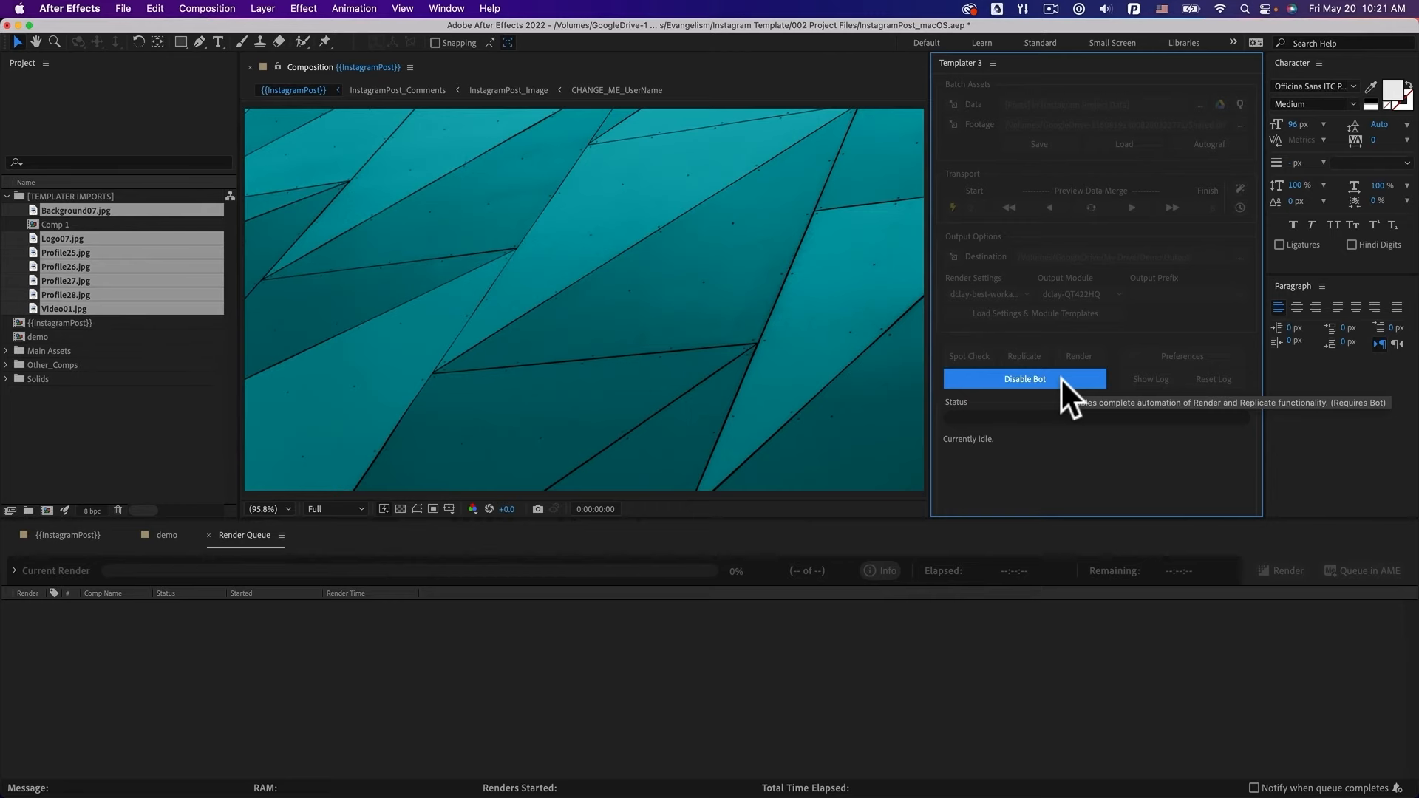
Switch to the Instagram Project Data sheet and set the render-status of row 5, VideoOutput04, to "ready"
key("super+Tab")
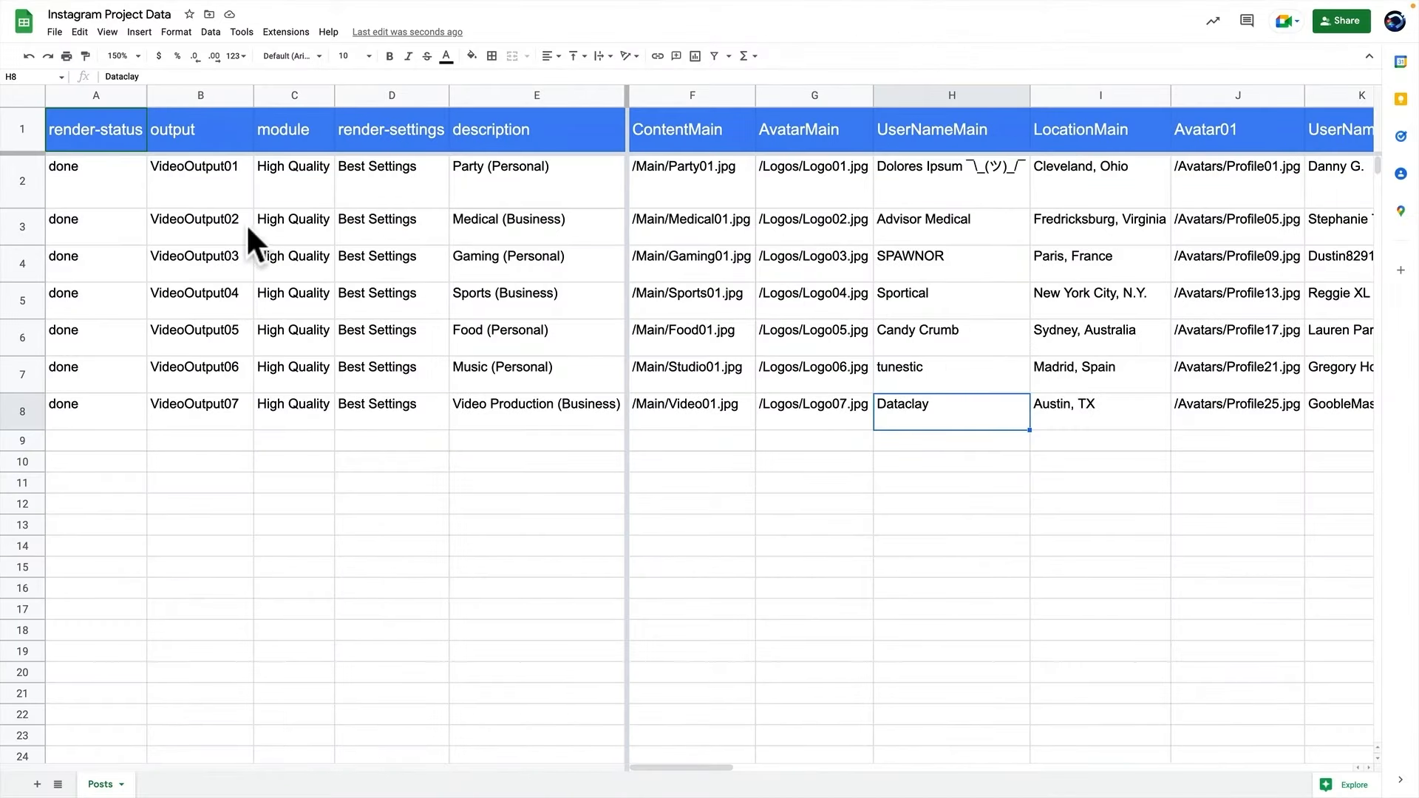
left_click(100, 143)
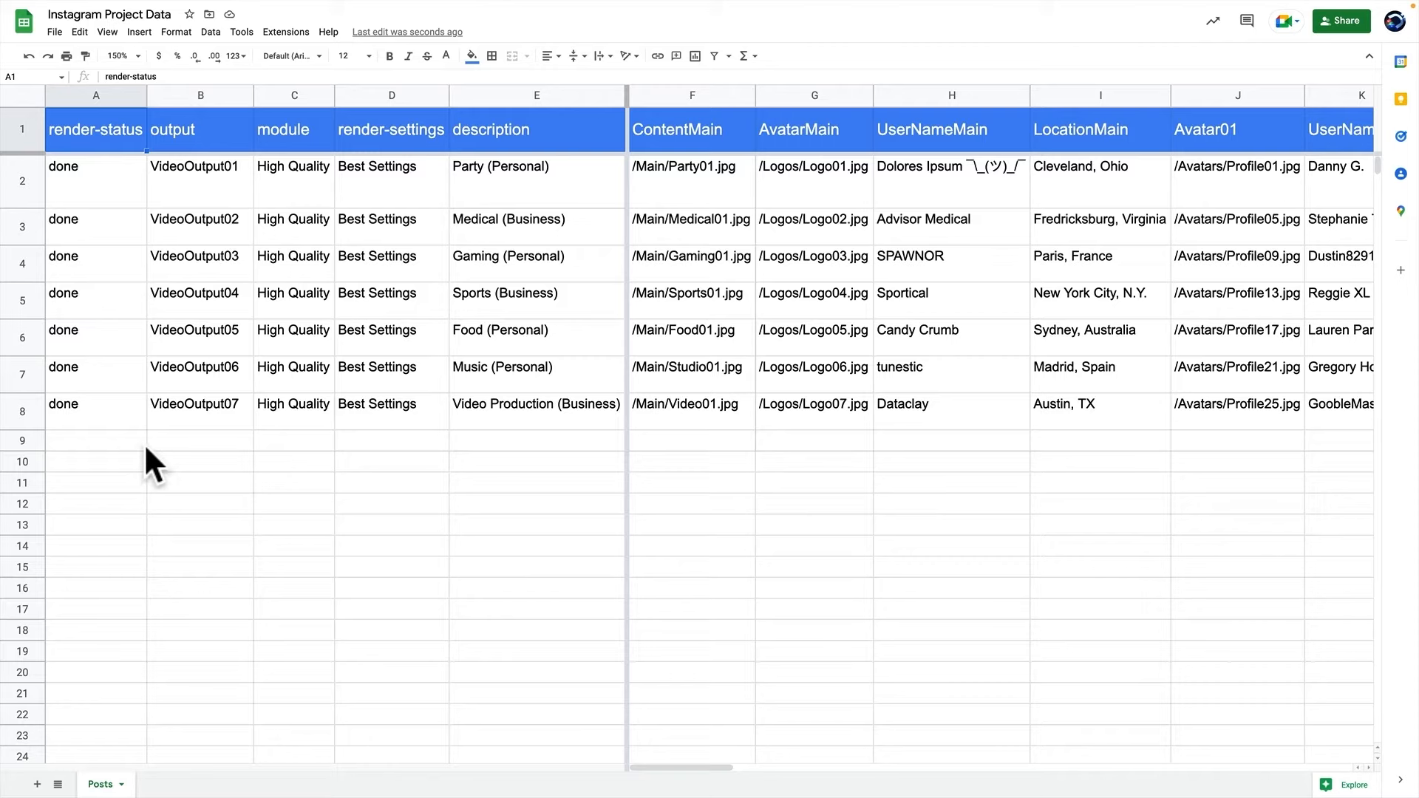
left_click(33, 298)
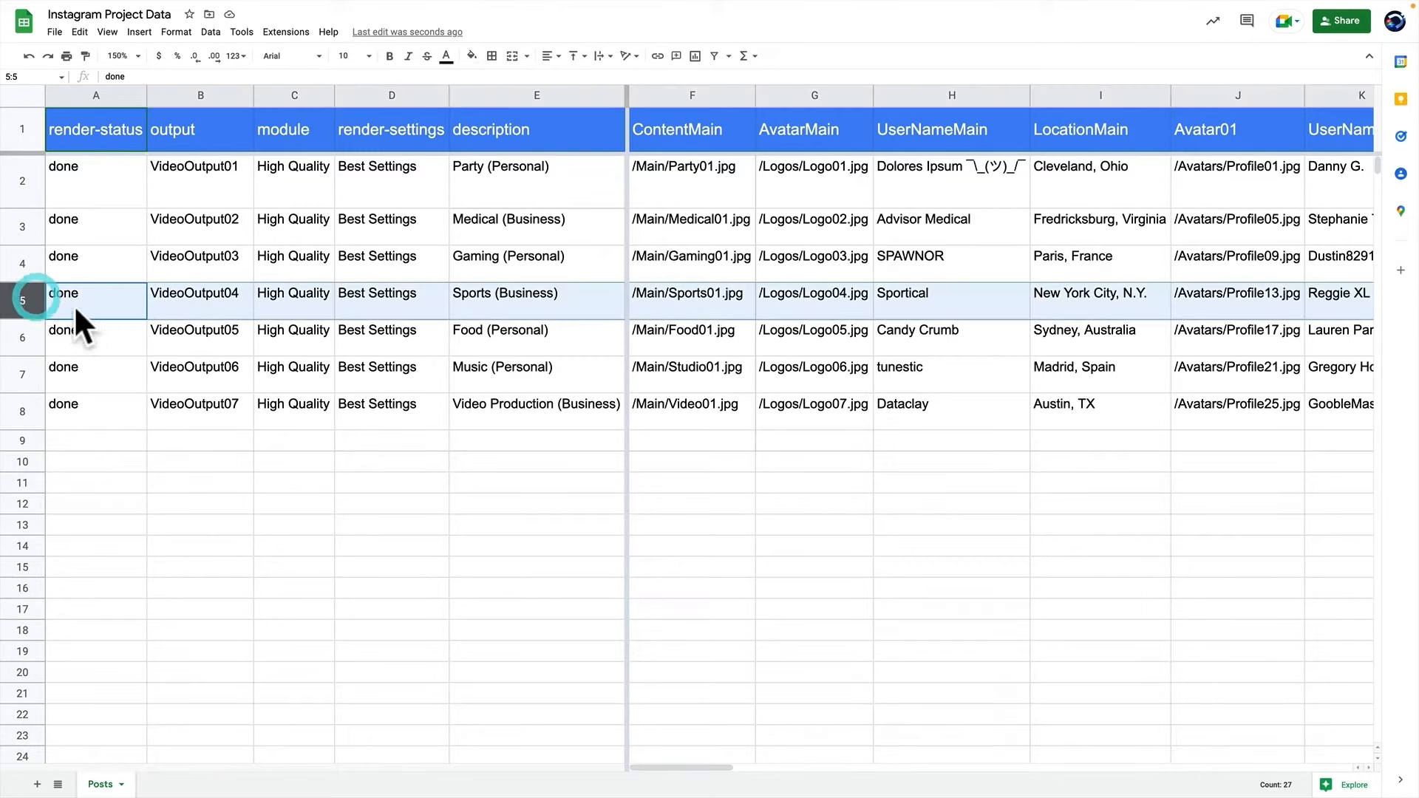
left_click(73, 294)
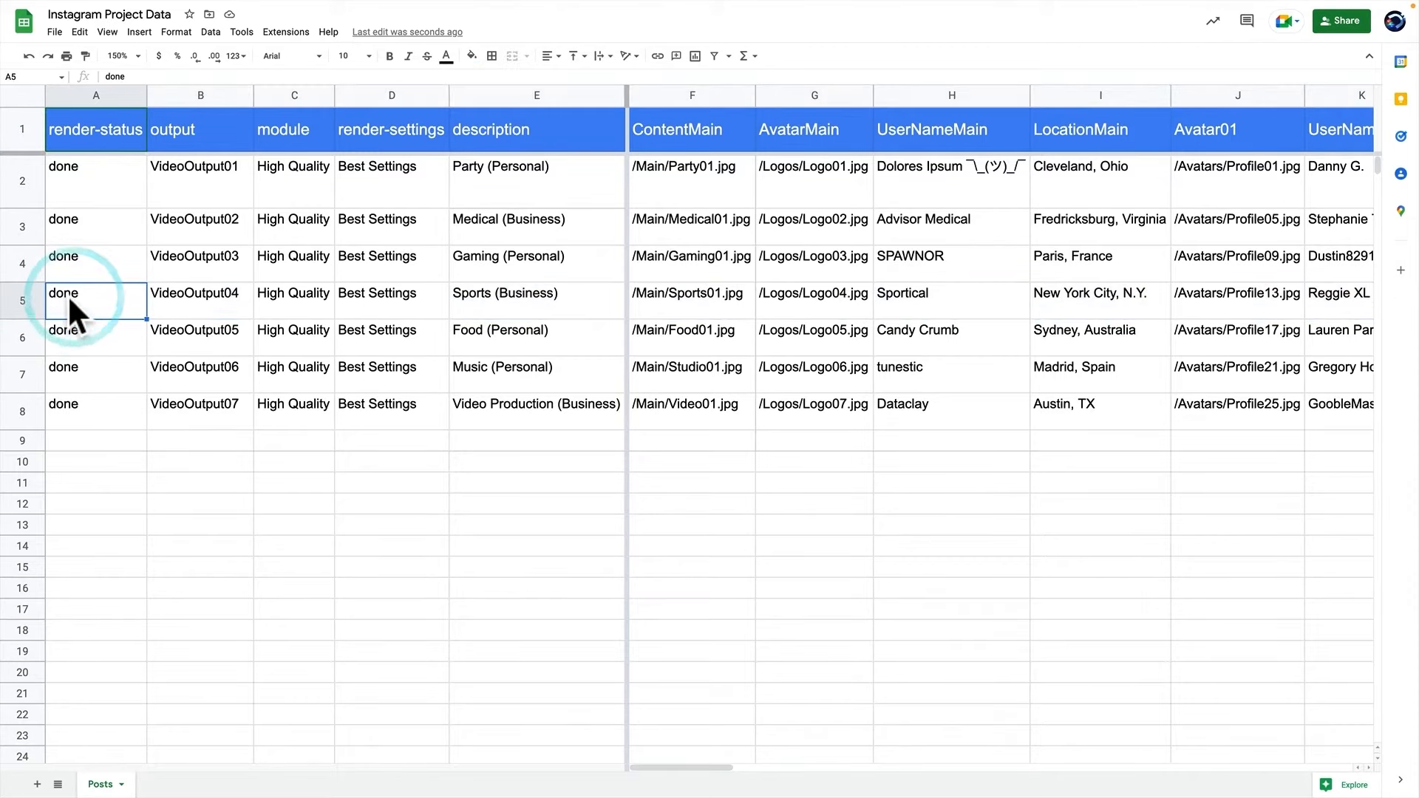
type("ready")
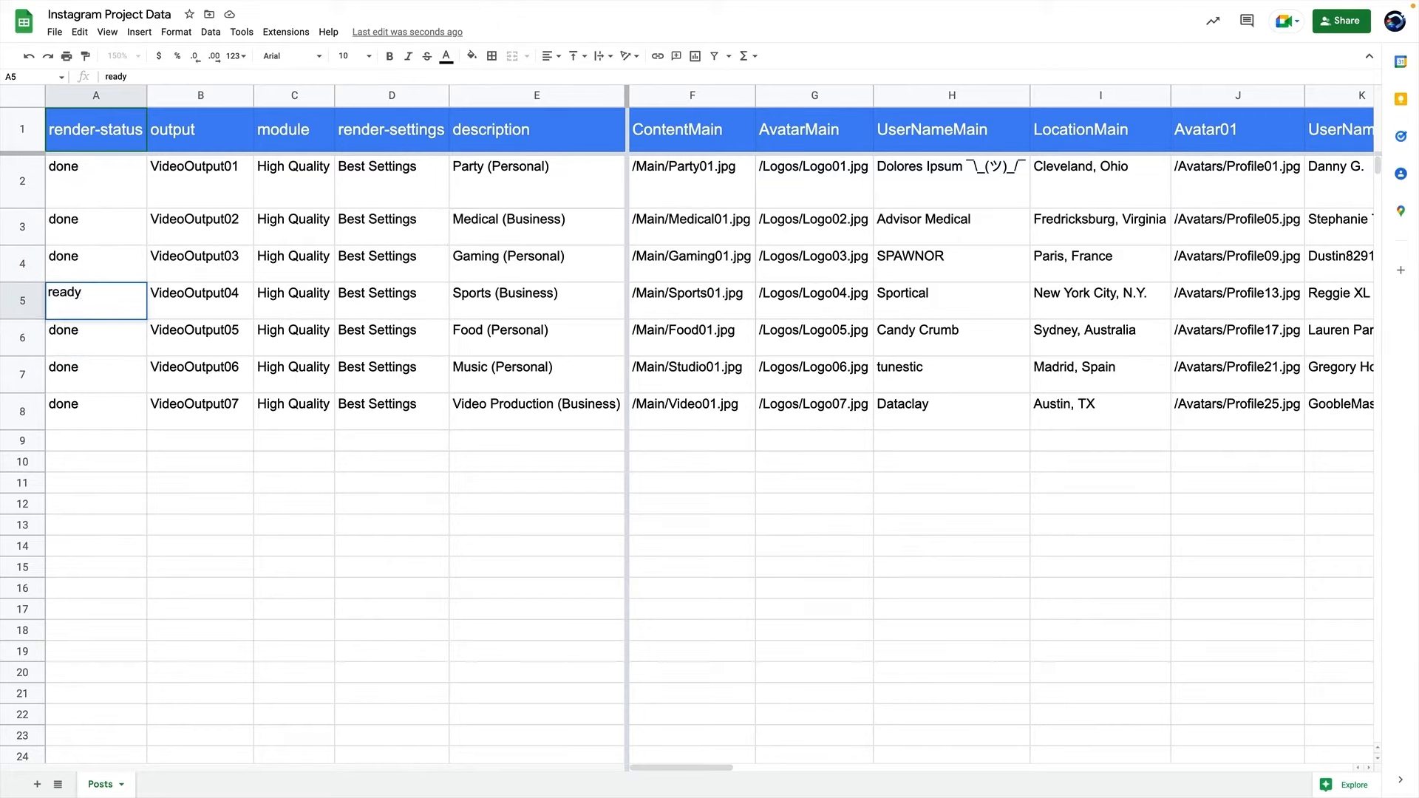
key("Return")
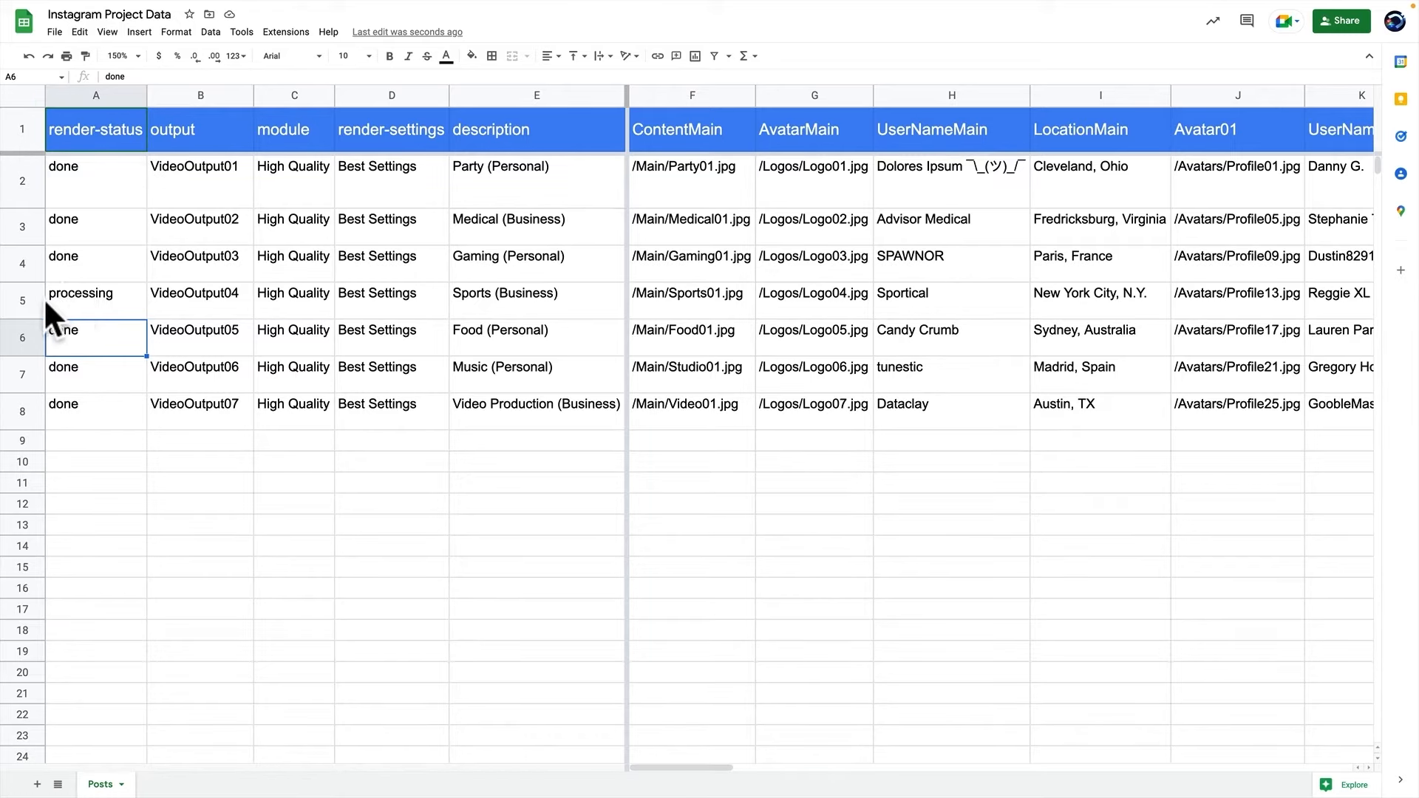
key("ctrl+Left")
Change the UserNameMain value in cell H3 to "Medical Knowledge"
left_click(83, 214)
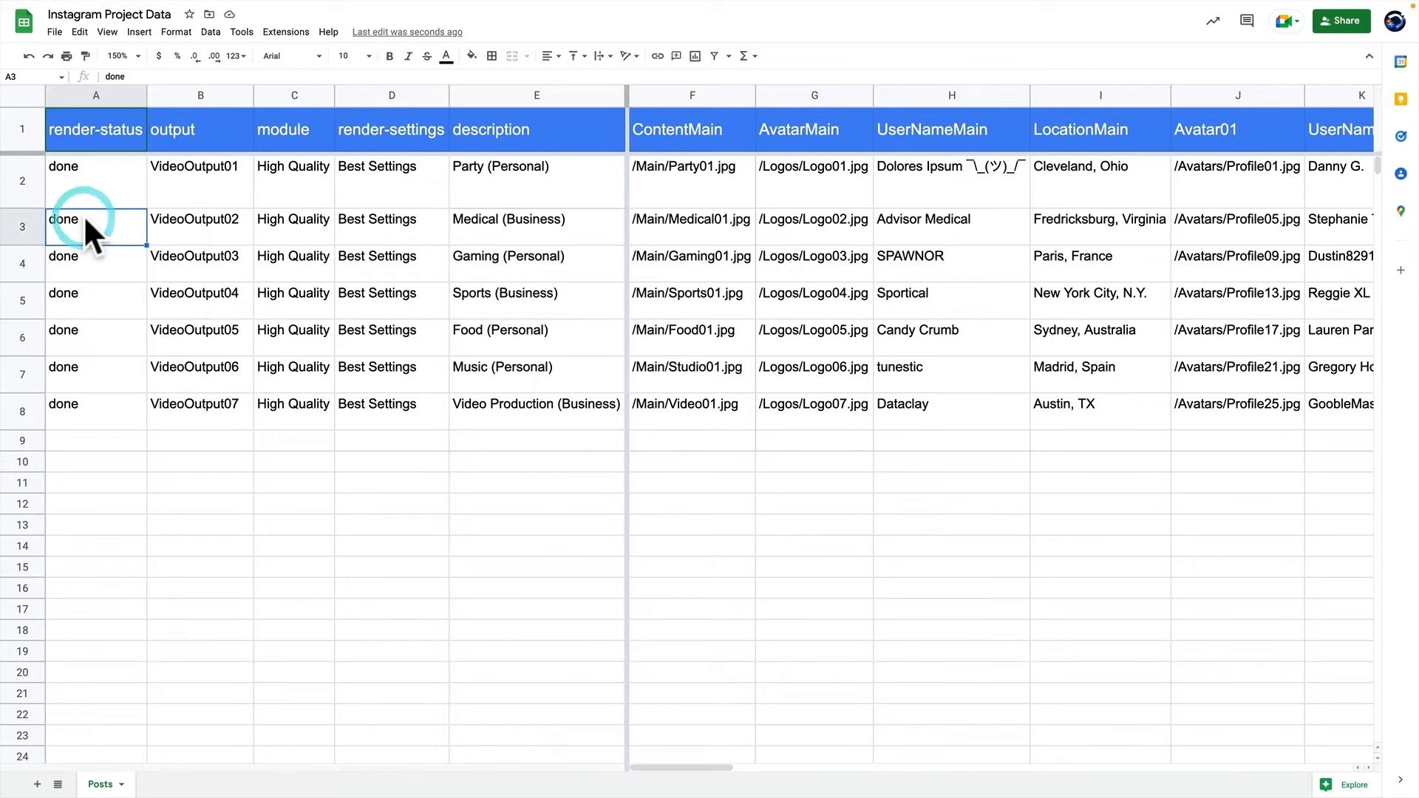
left_click(927, 232)
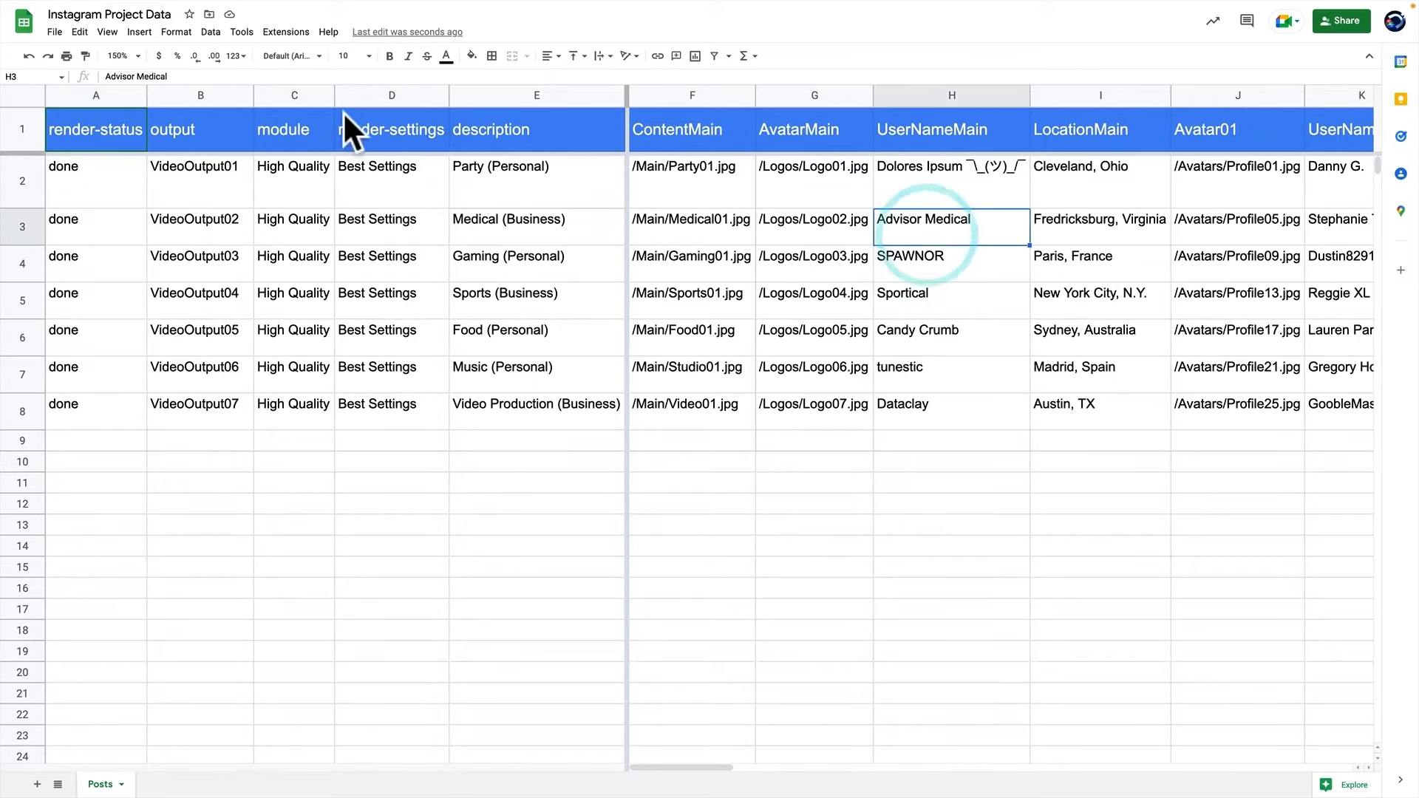
left_click_drag(138, 75, 76, 75)
key("BackSpace")
type("Knowledge")
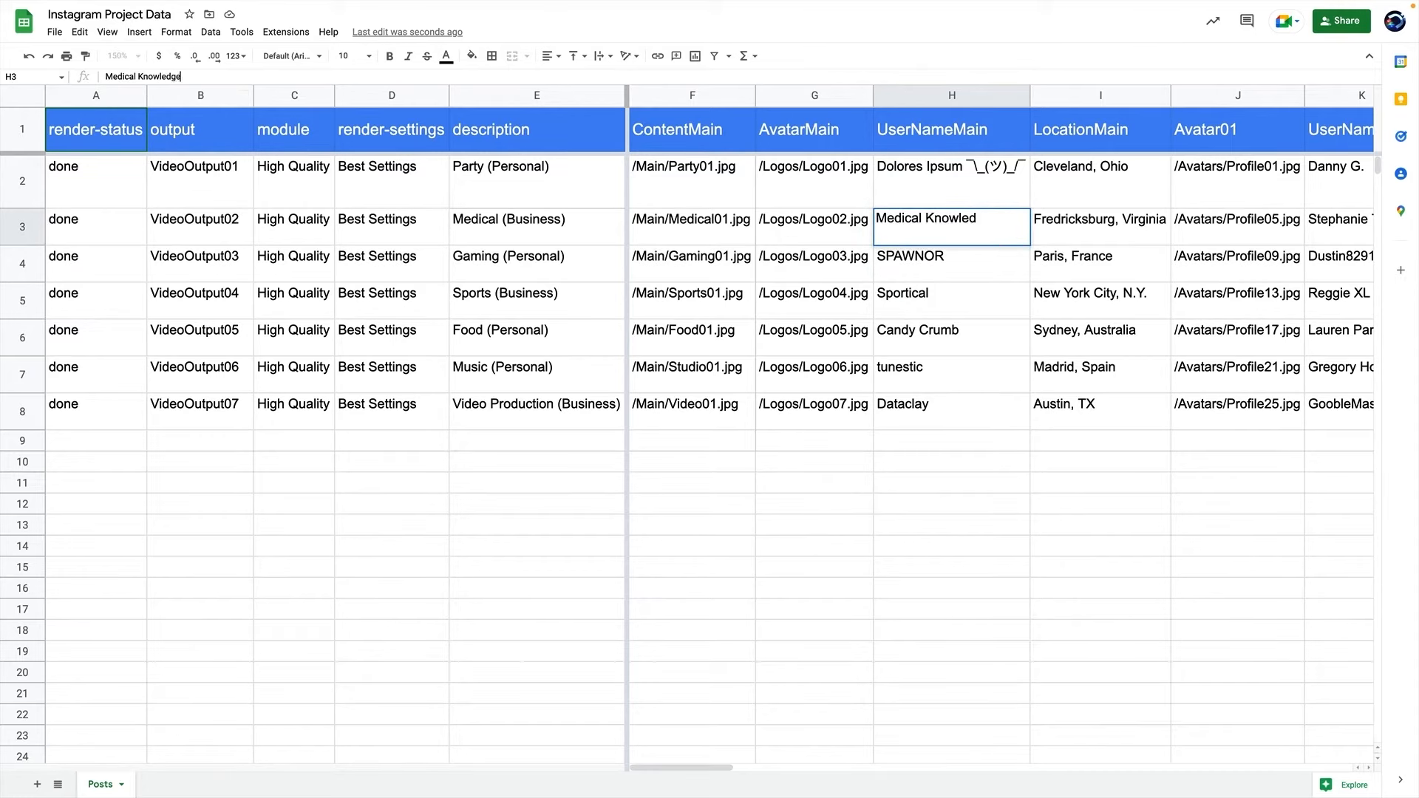
key("Return")
Set the render-status of row 3, VideoOutput02, to "ready" for the Bot to process
left_click(93, 229)
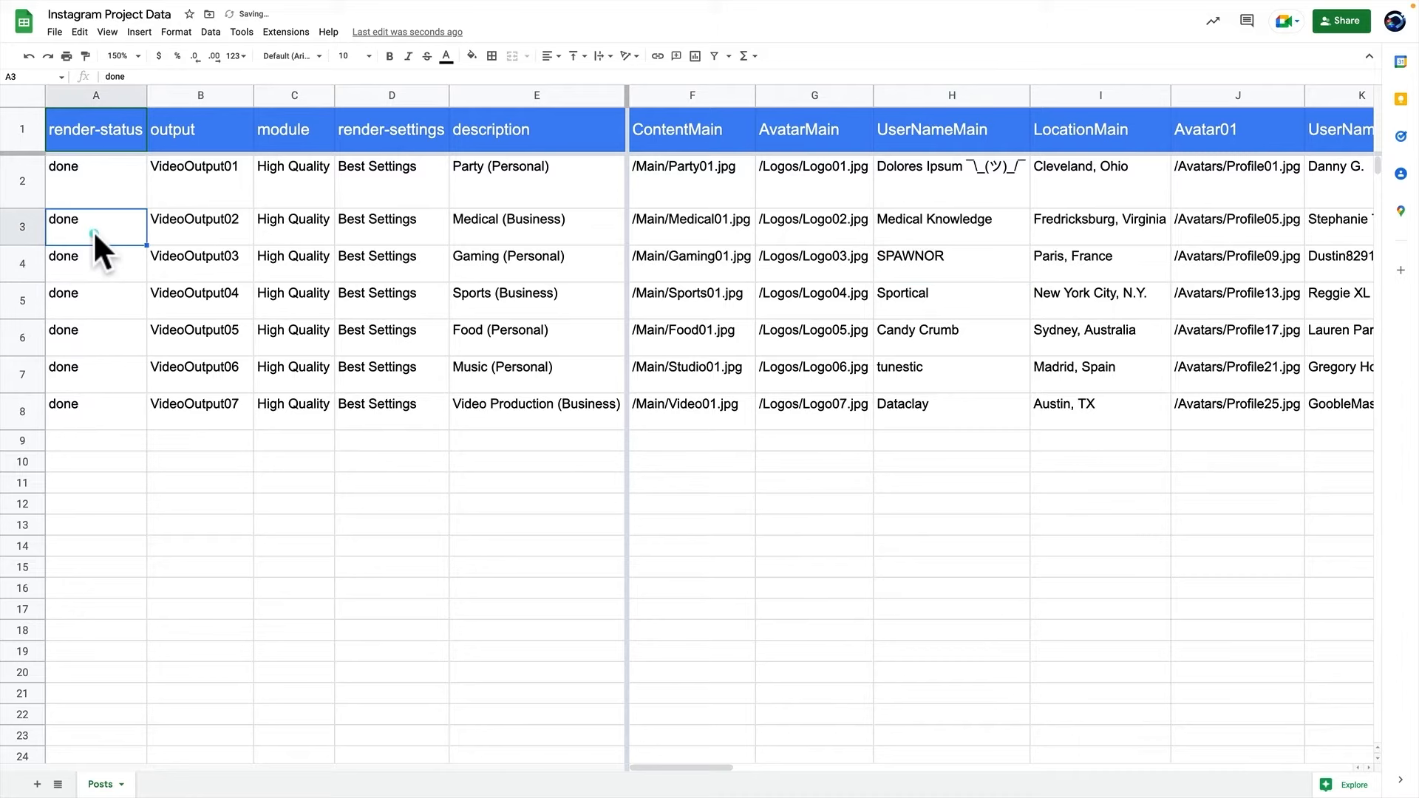
type("ready")
key("Return")
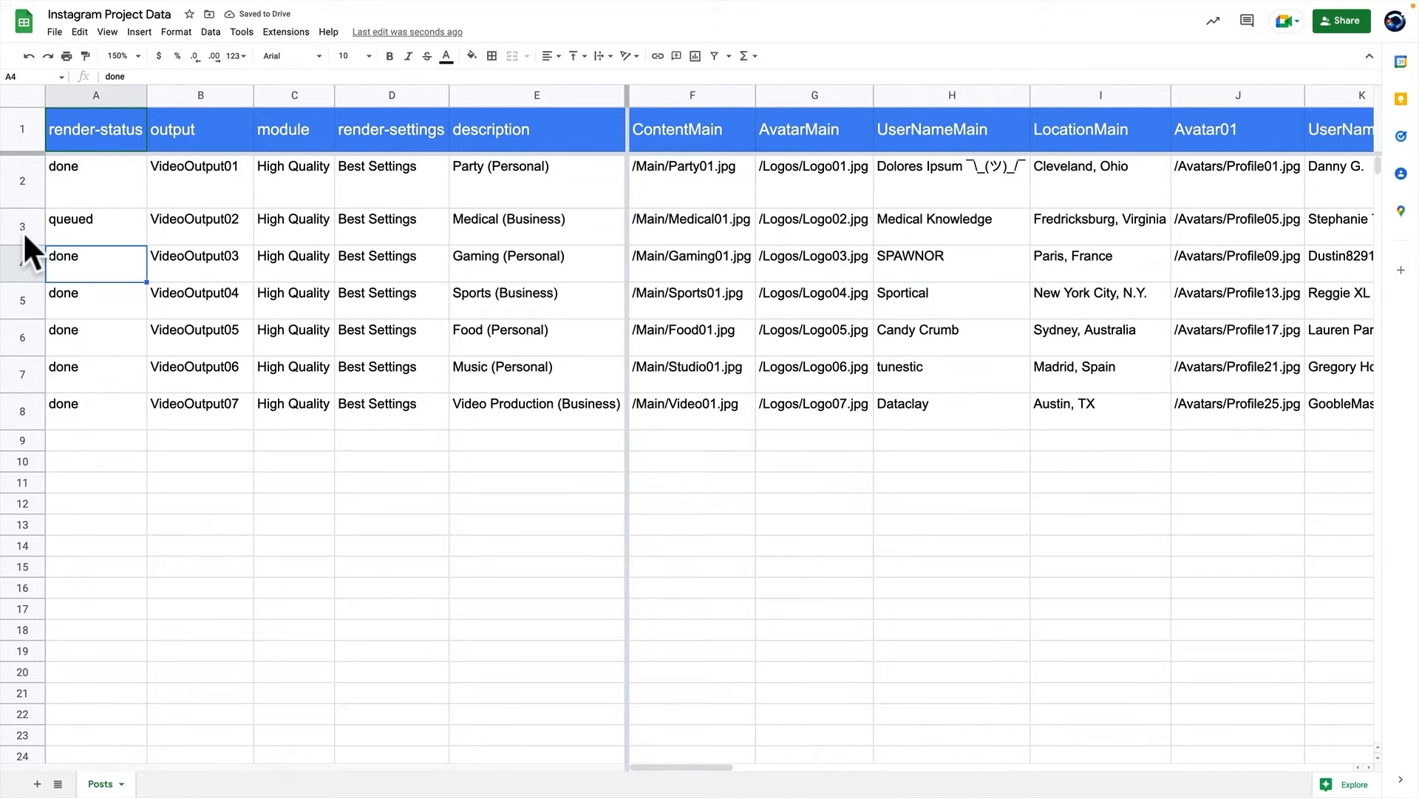
left_click(24, 229)
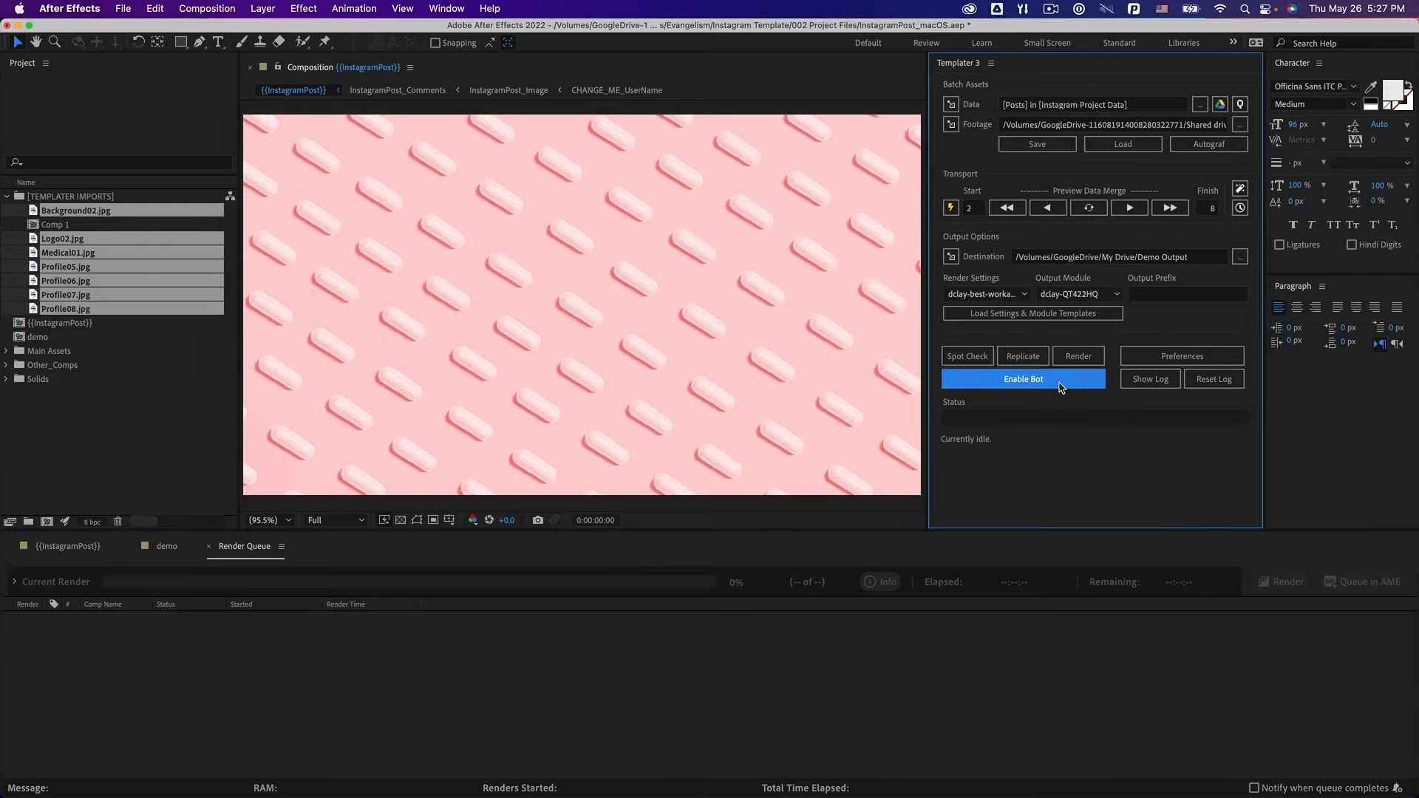
Switch to the Insta Ad campaign in QUE Dash and examine the job properties of VideoOutput05
key("ctrl+Up")
key("ctrl+Right")
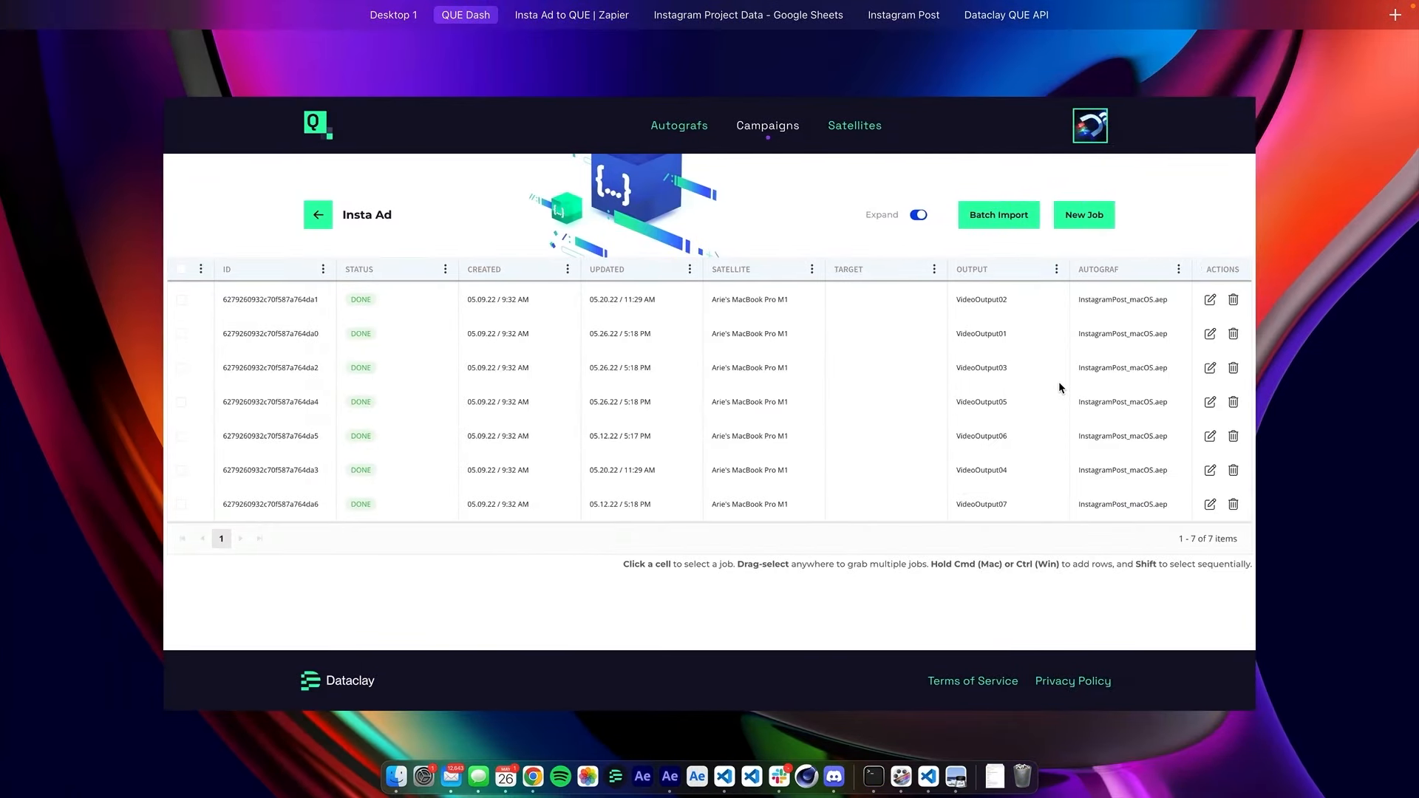
key("ctrl+Up")
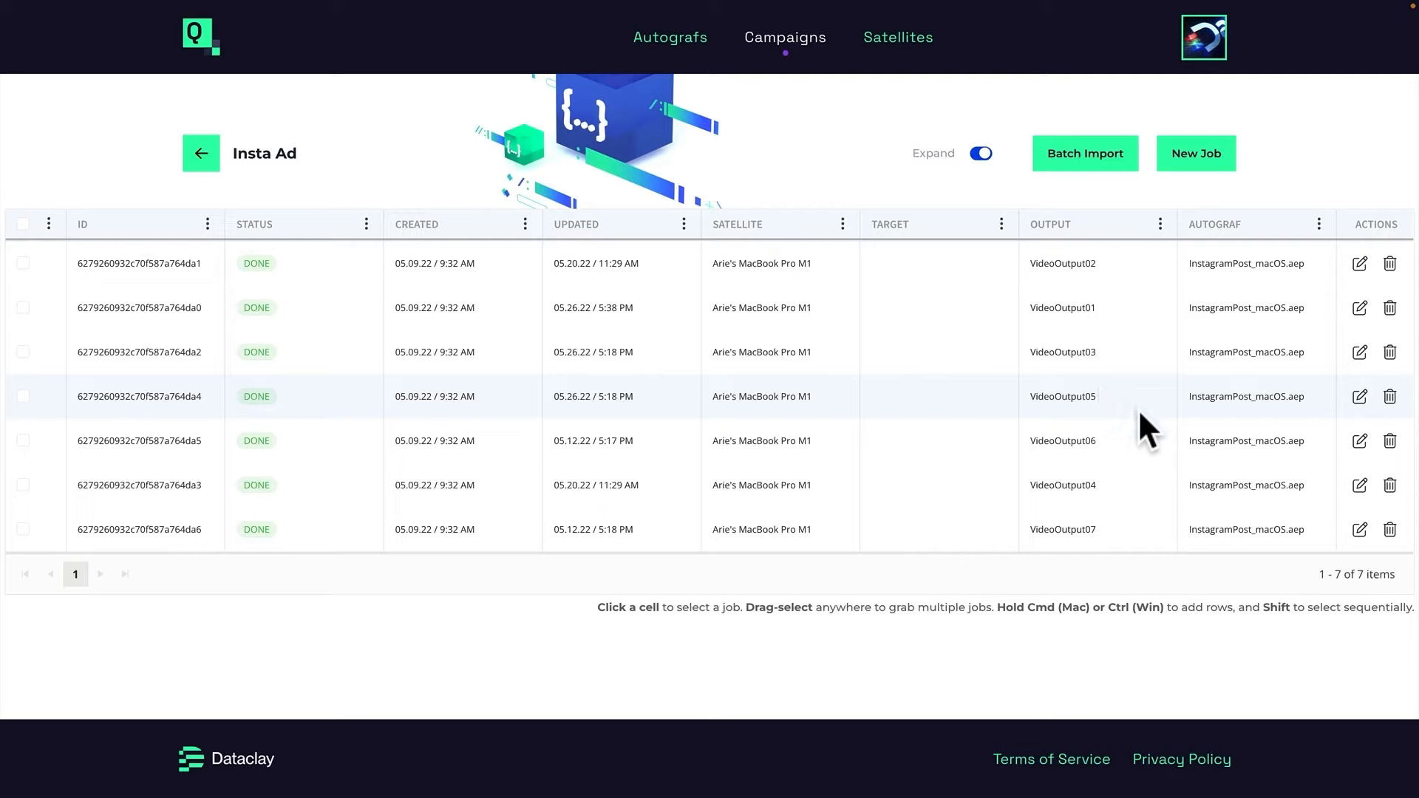
left_click(1359, 397)
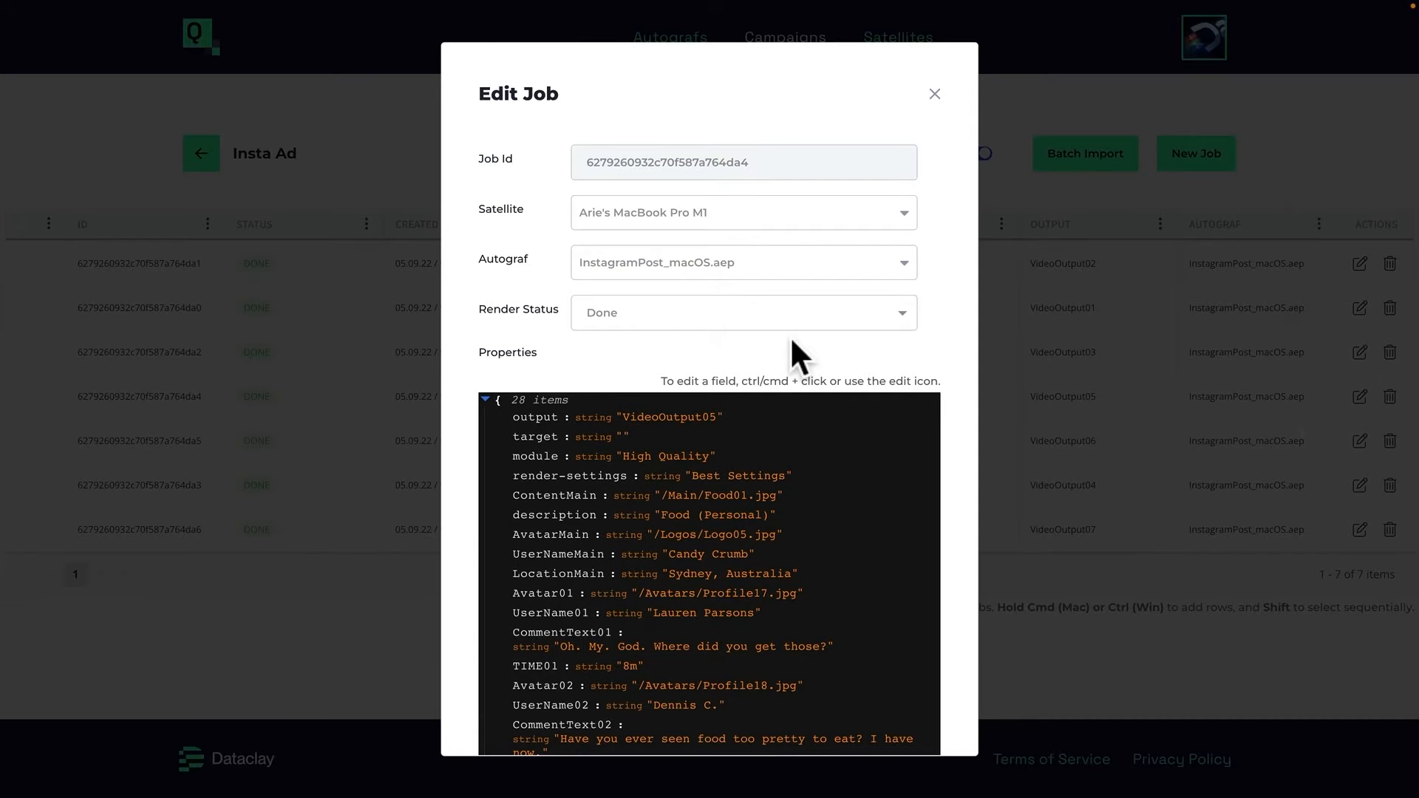
scroll(790, 336, "down", 4)
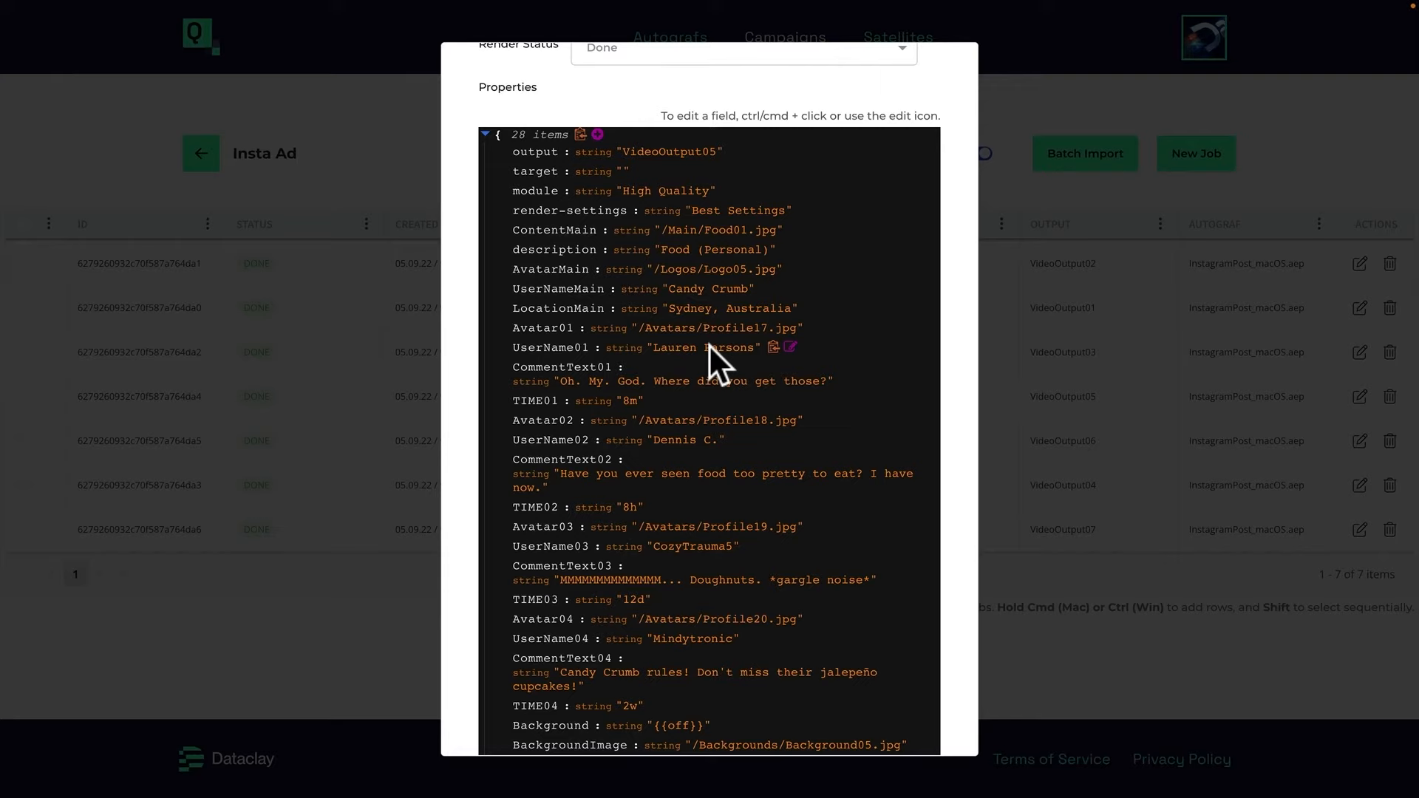
left_click(1091, 104)
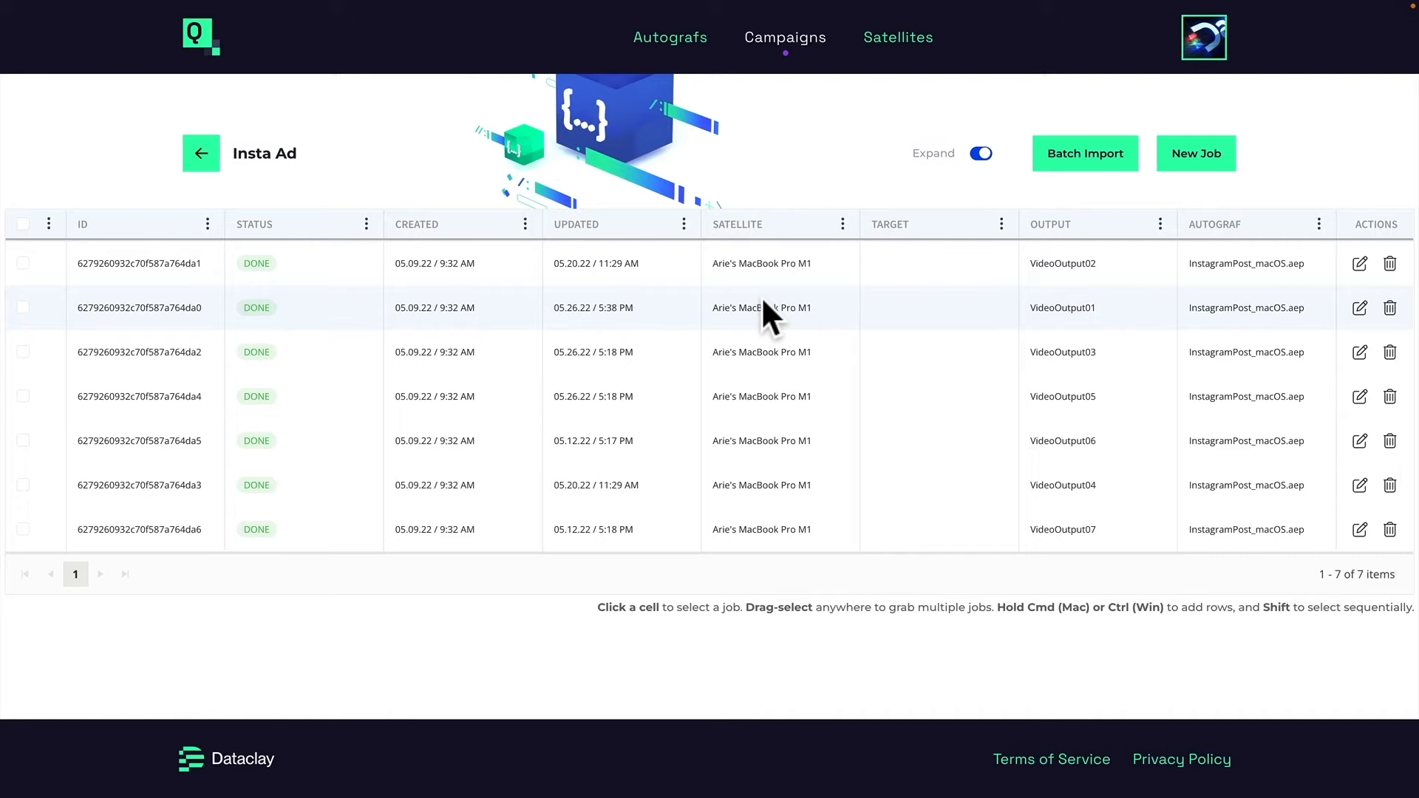
Switch to After Effects and choose the Insta Ad campaign in Templater's QUE Campaign Setup
key("ctrl+Left")
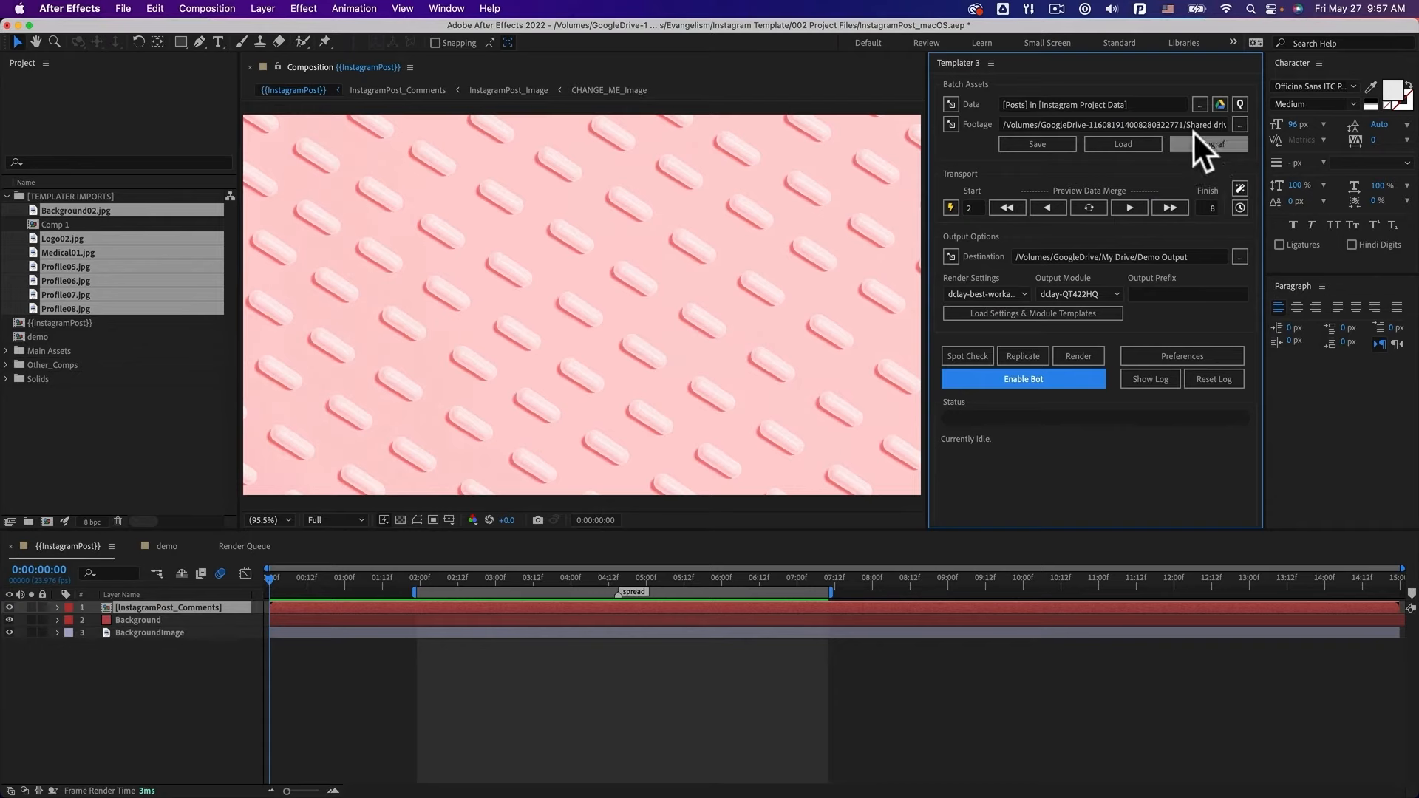
left_click(1240, 105)
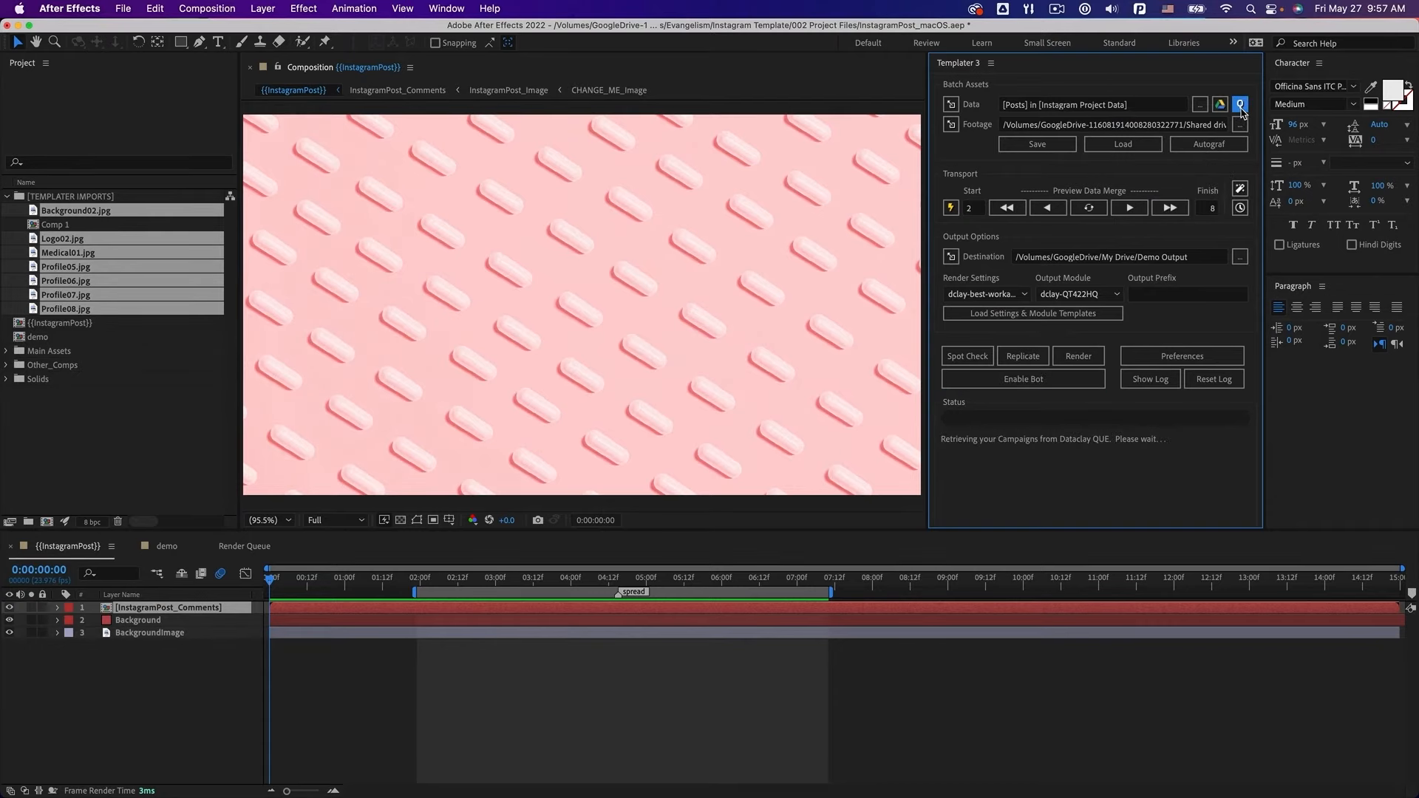
left_click_drag(685, 240, 674, 198)
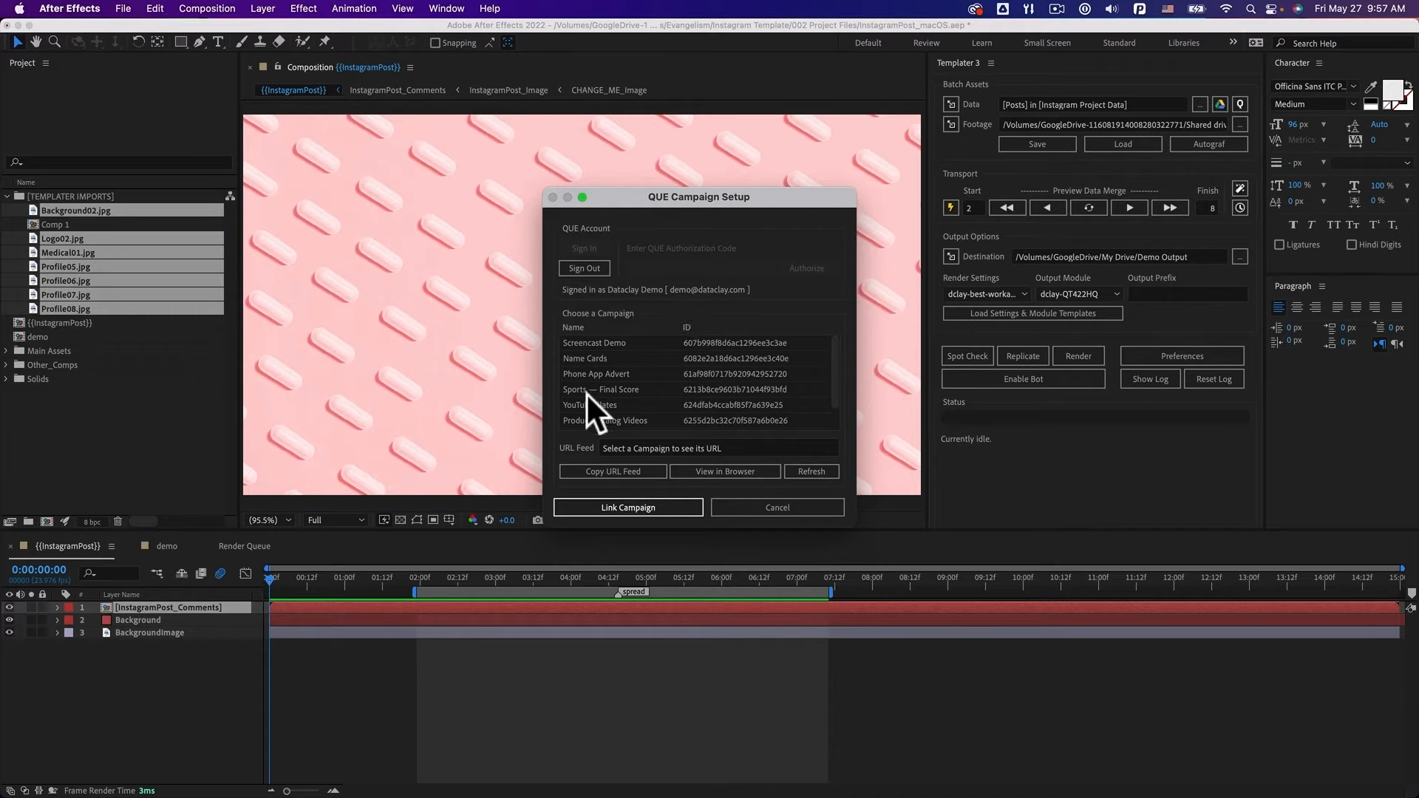
left_click_drag(831, 347, 833, 378)
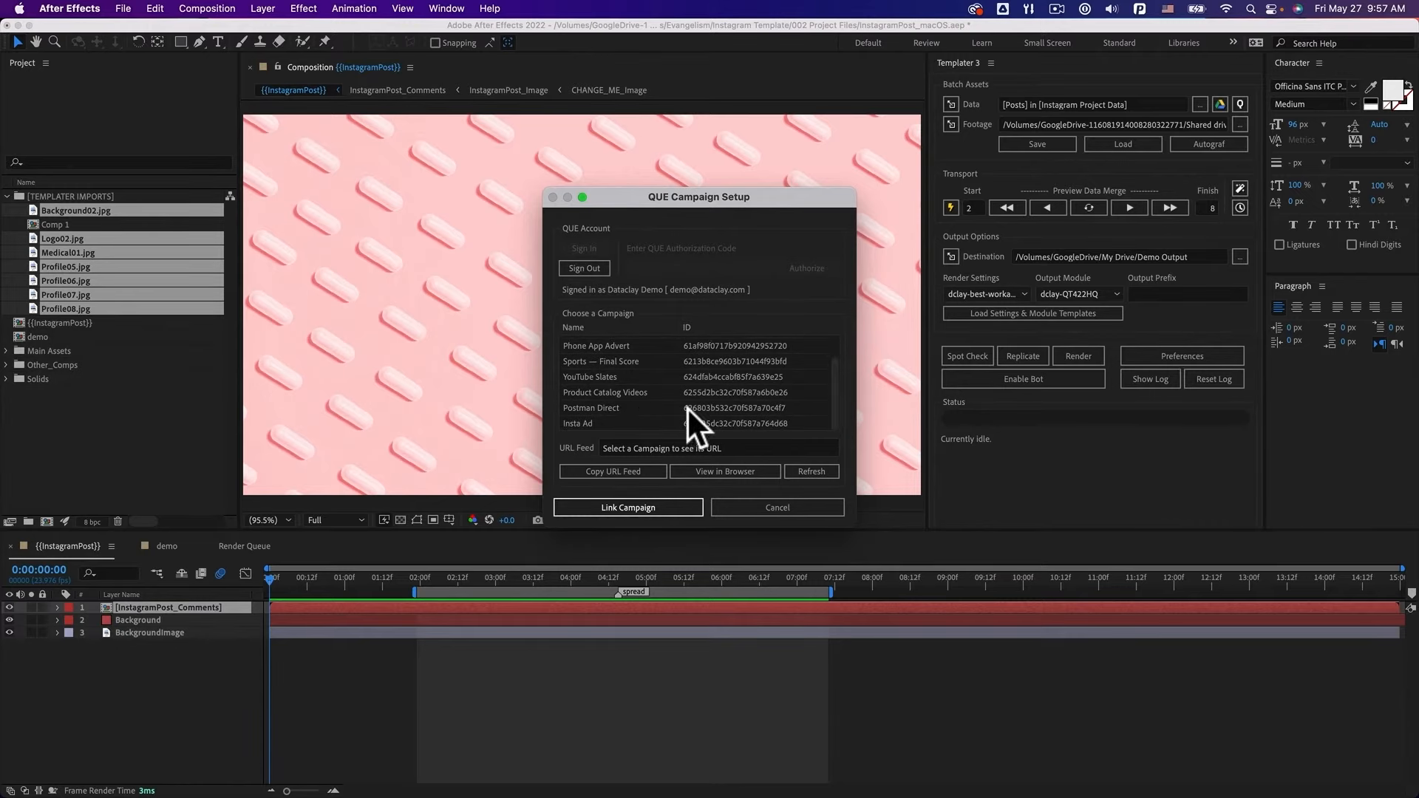
left_click(578, 423)
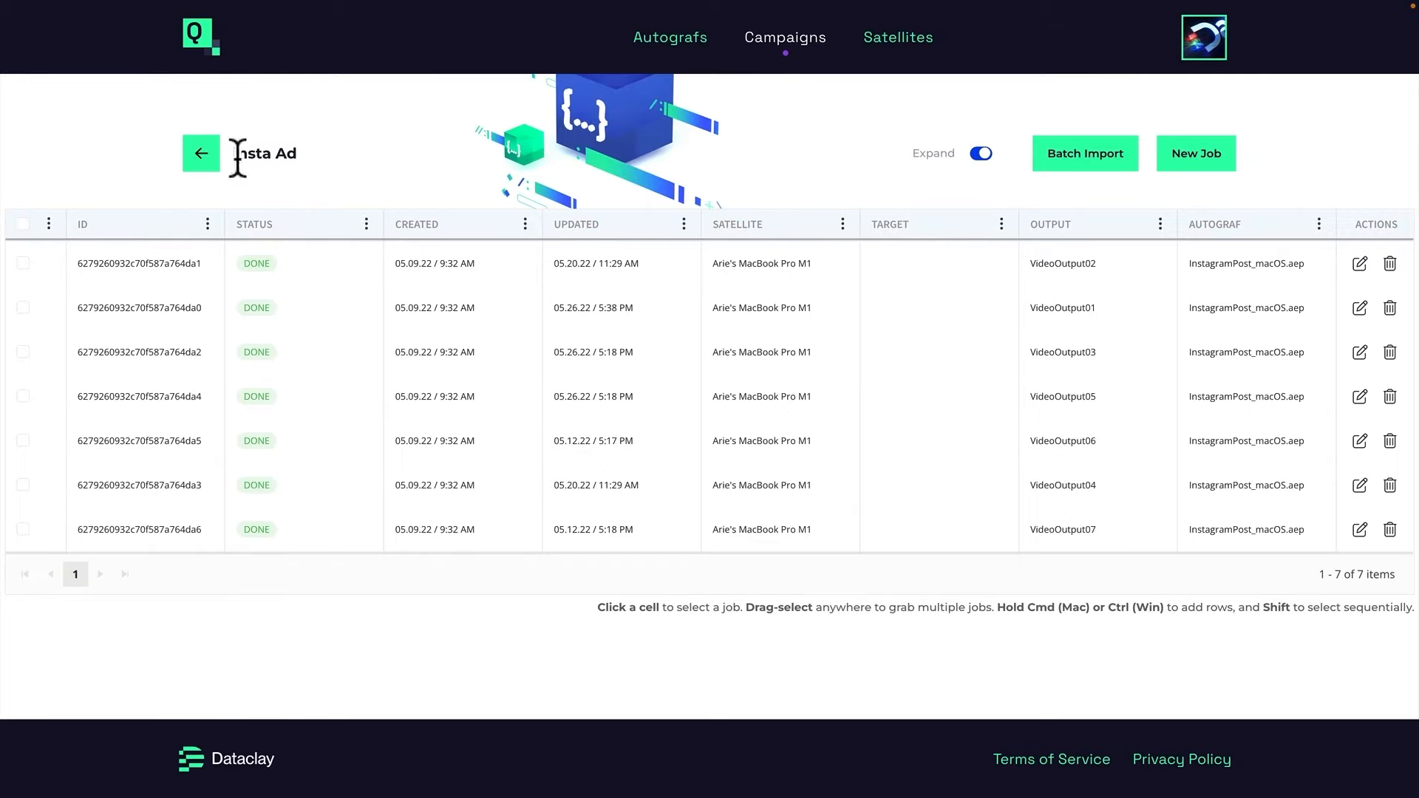
Check the Insta Ad campaign in QUE Dash's campaign list and link it to Templater in After Effects
left_click_drag(237, 157, 306, 157)
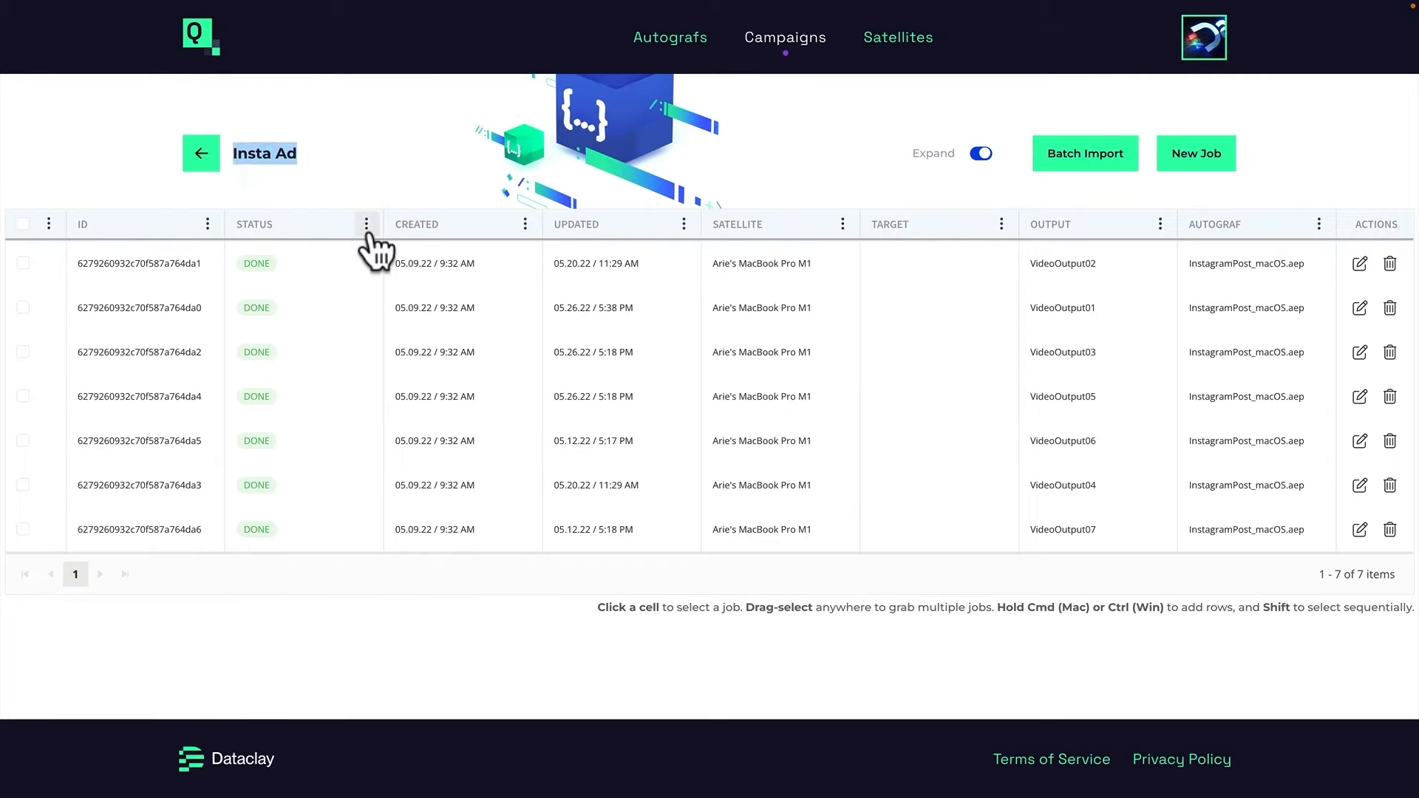
left_click(198, 157)
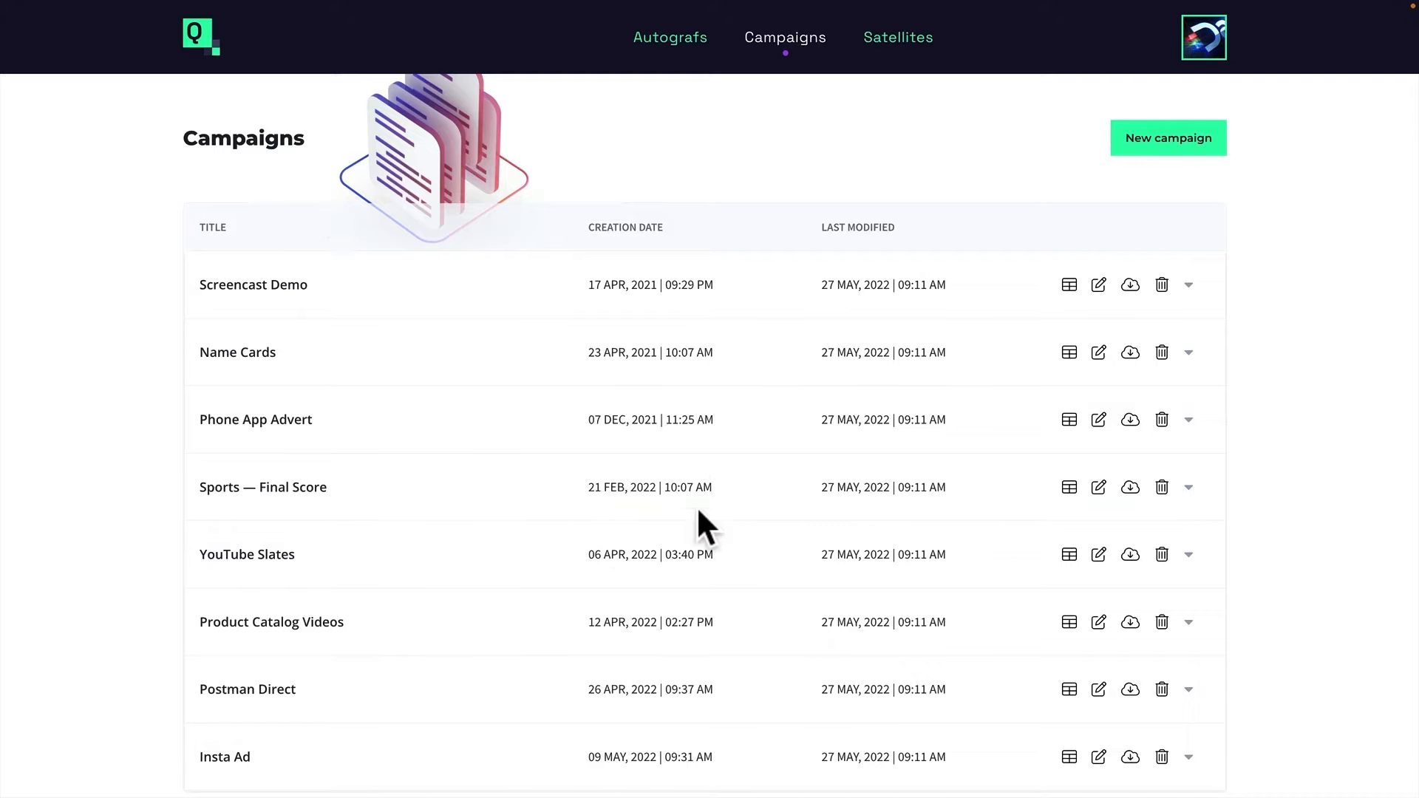
scroll(751, 466, "down", 5)
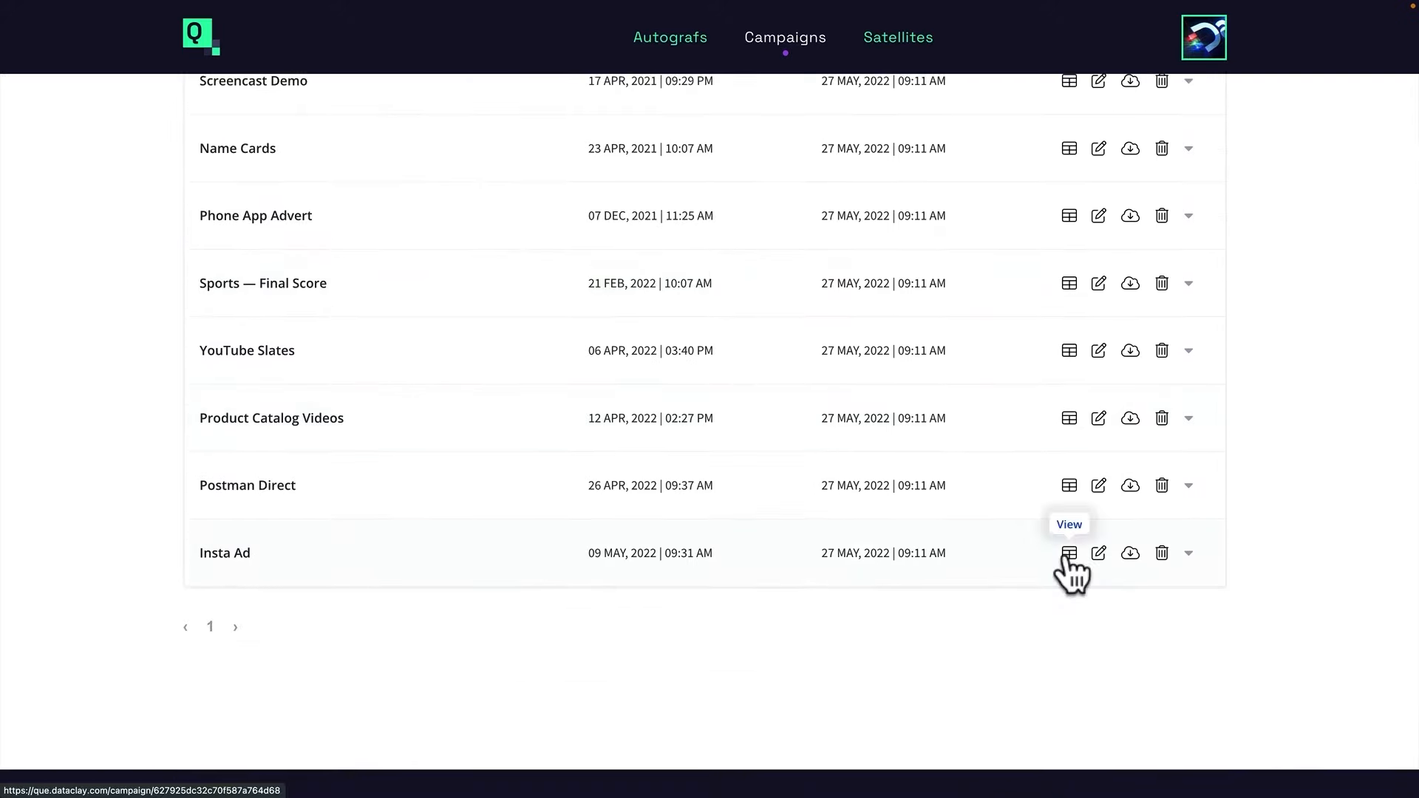
left_click(1066, 556)
key("ctrl+Left")
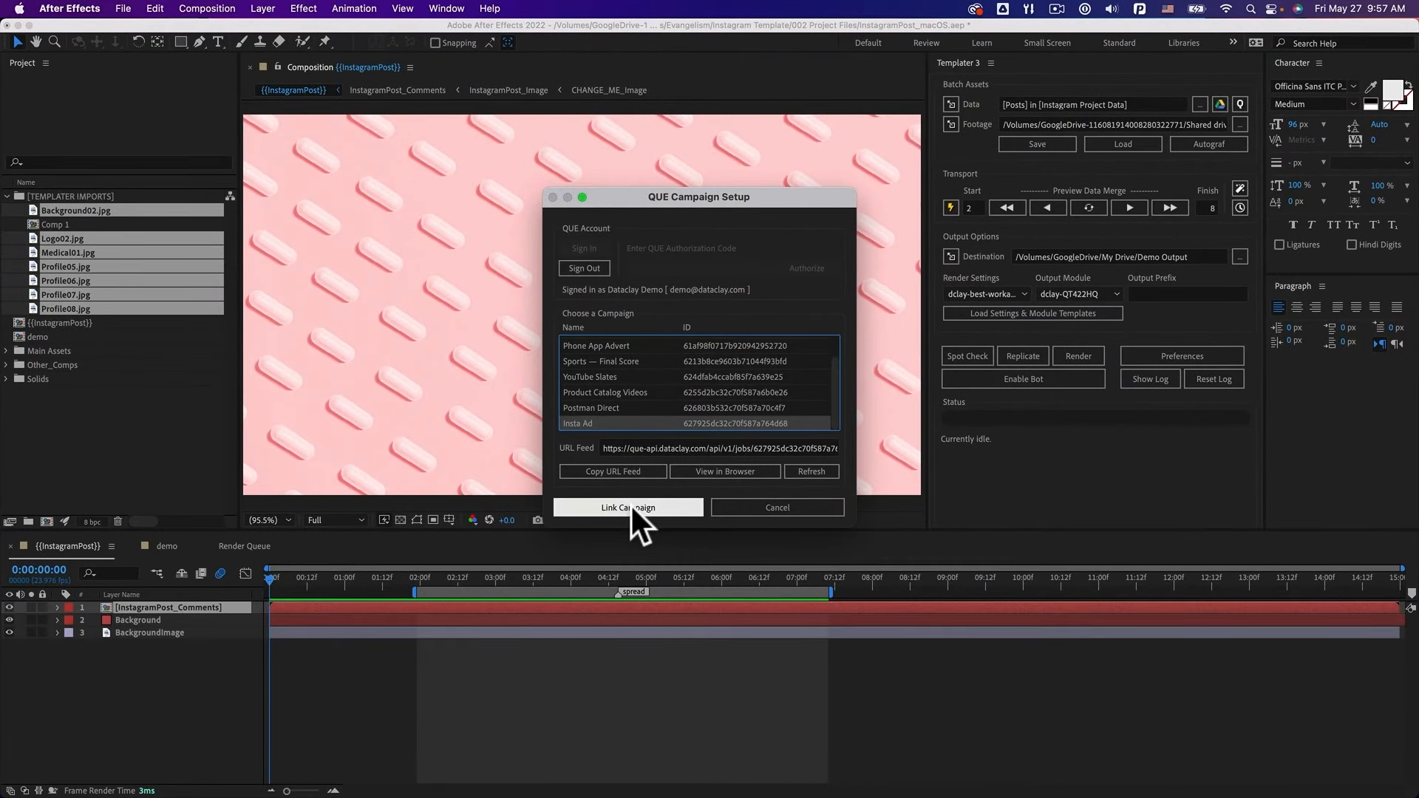
left_click(631, 508)
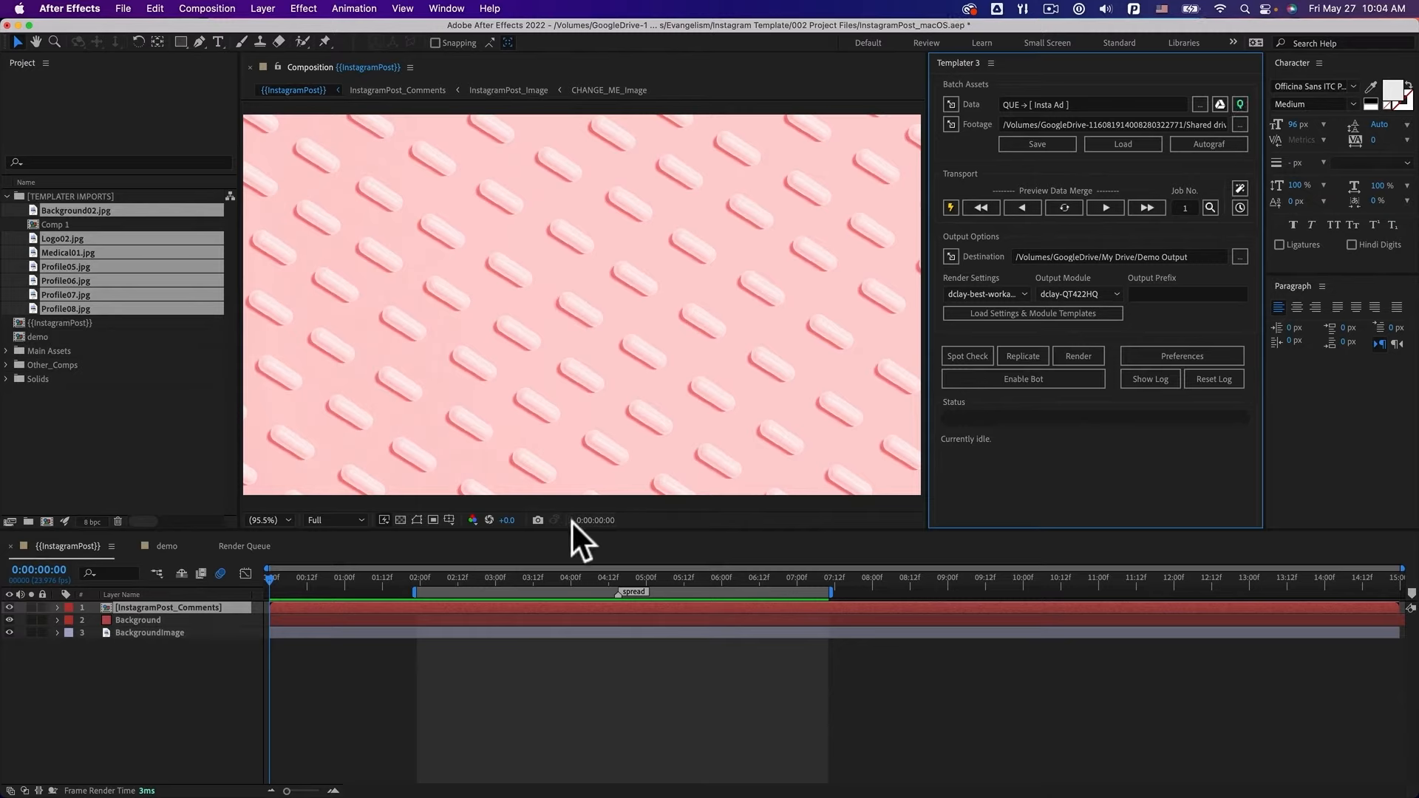
Move the playhead to 0:00:04:15 and preview the data merge of the first three Insta Ad jobs
left_click_drag(277, 578, 628, 576)
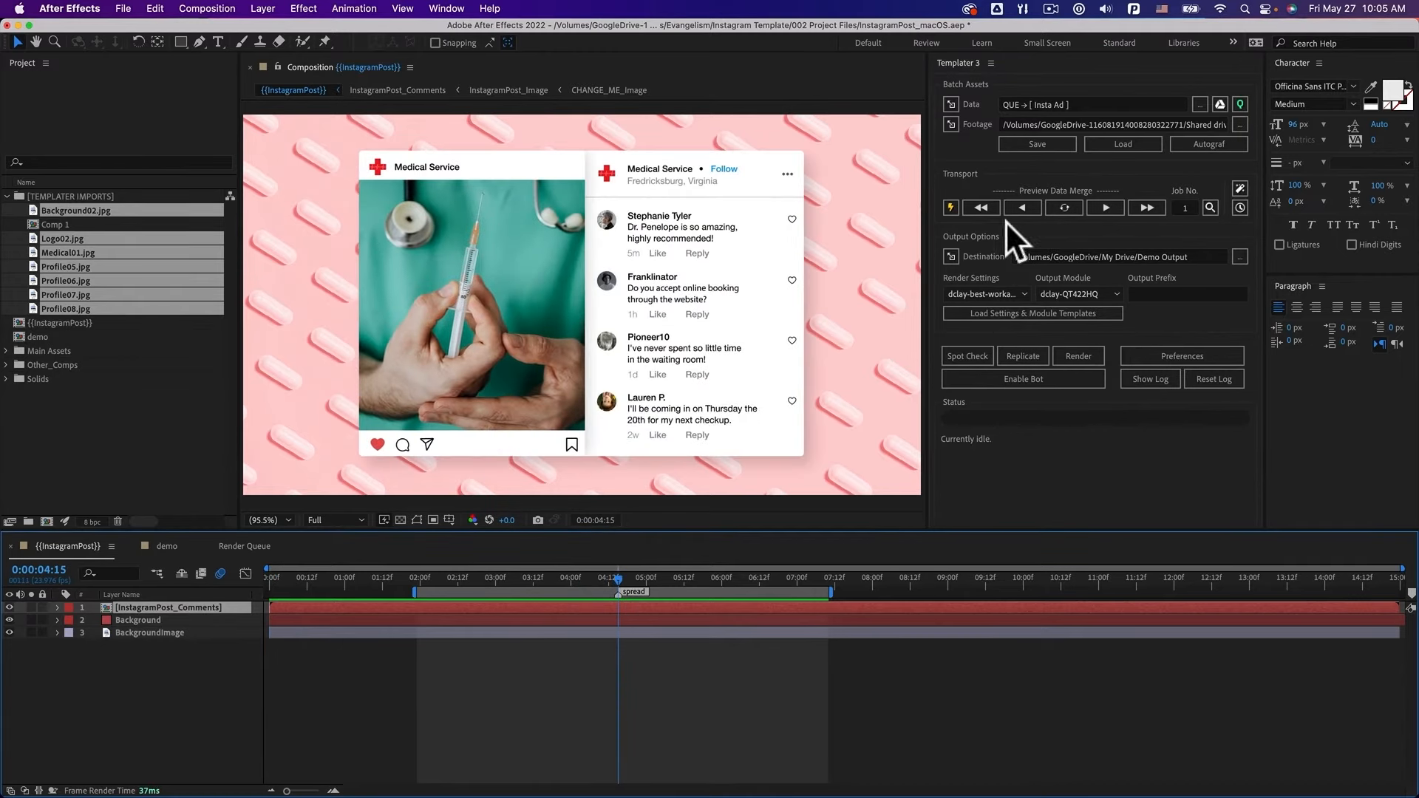
left_click(987, 207)
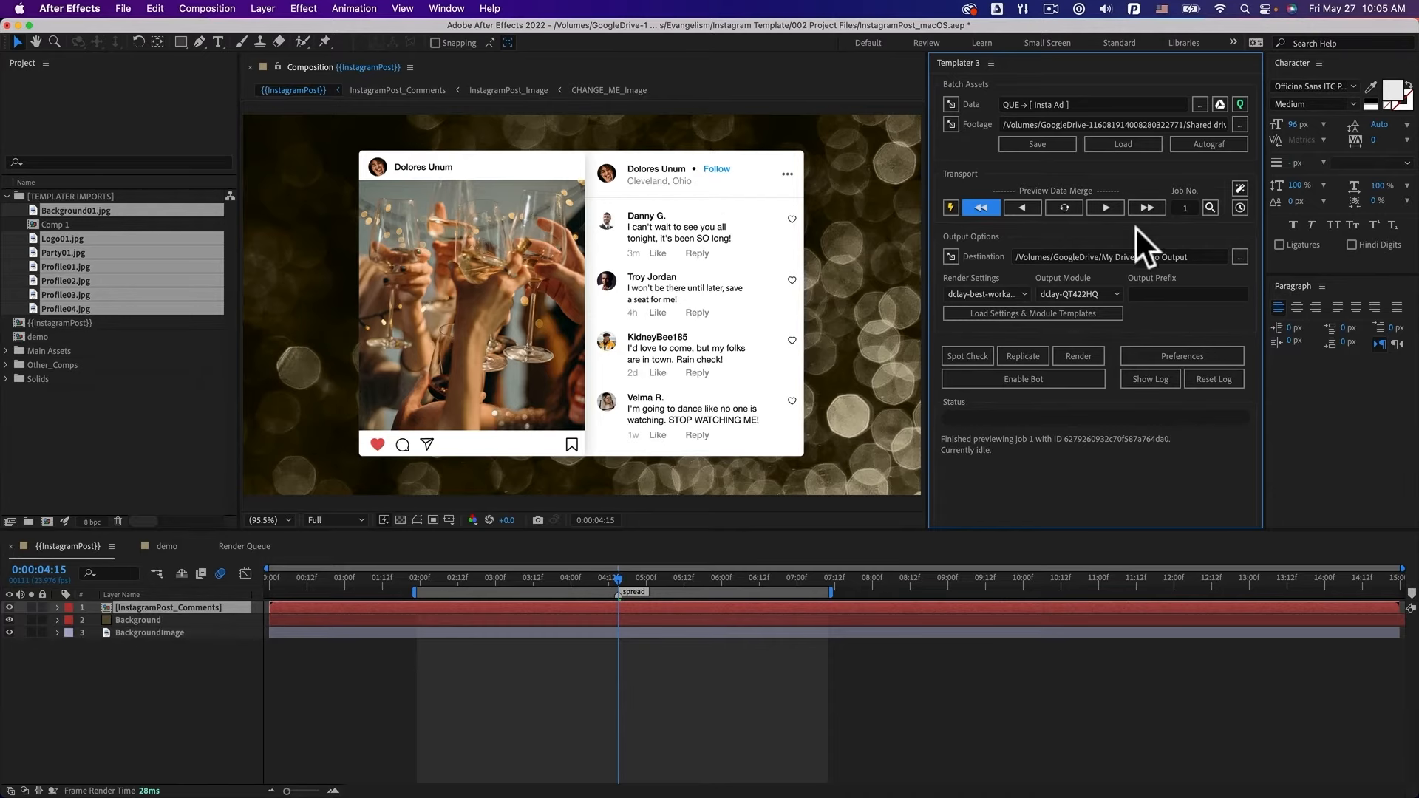
left_click(1106, 207)
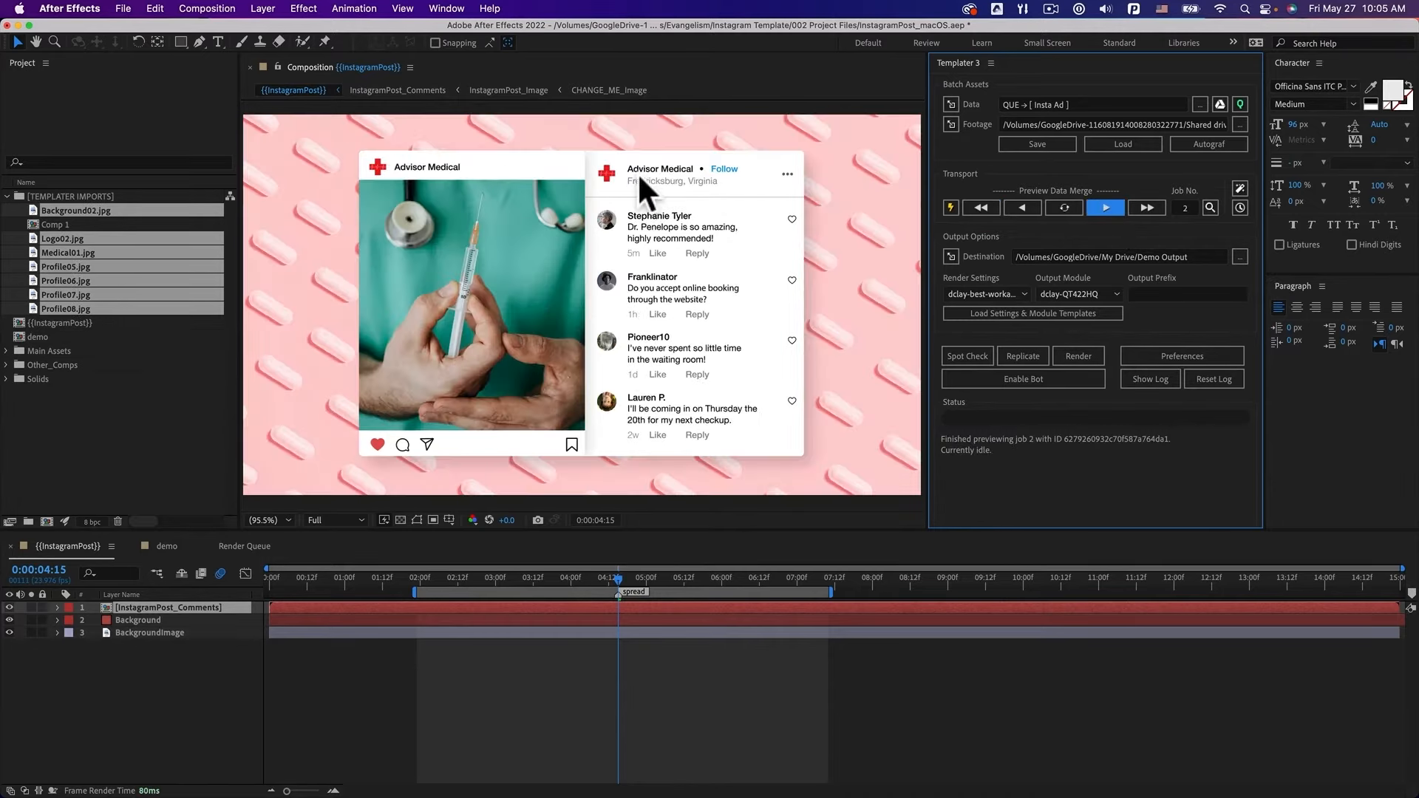
left_click(1106, 208)
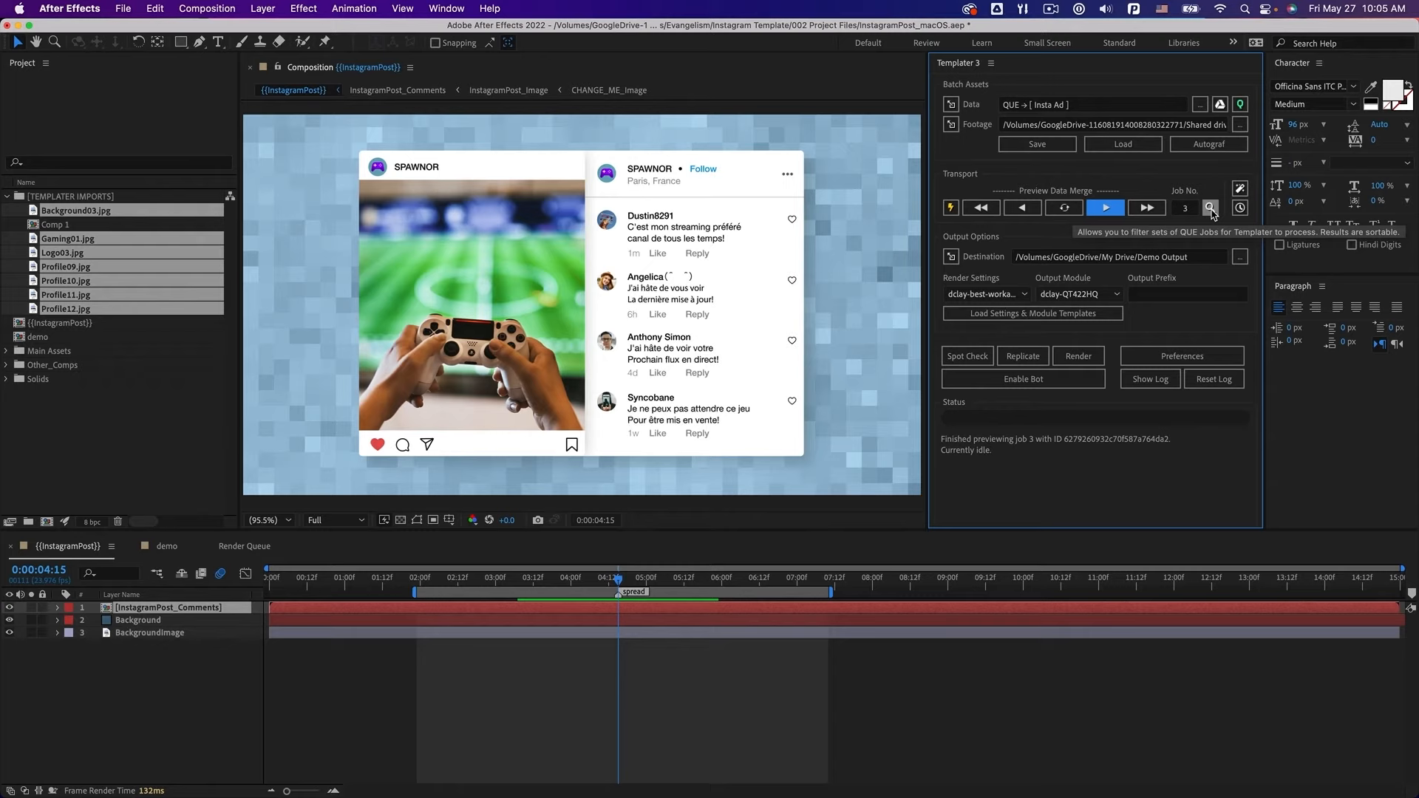
Enable the ID criterion in Templater's Job Selection Setup and copy the id of the VideoOutput07 job in QUE Dash
left_click(1209, 208)
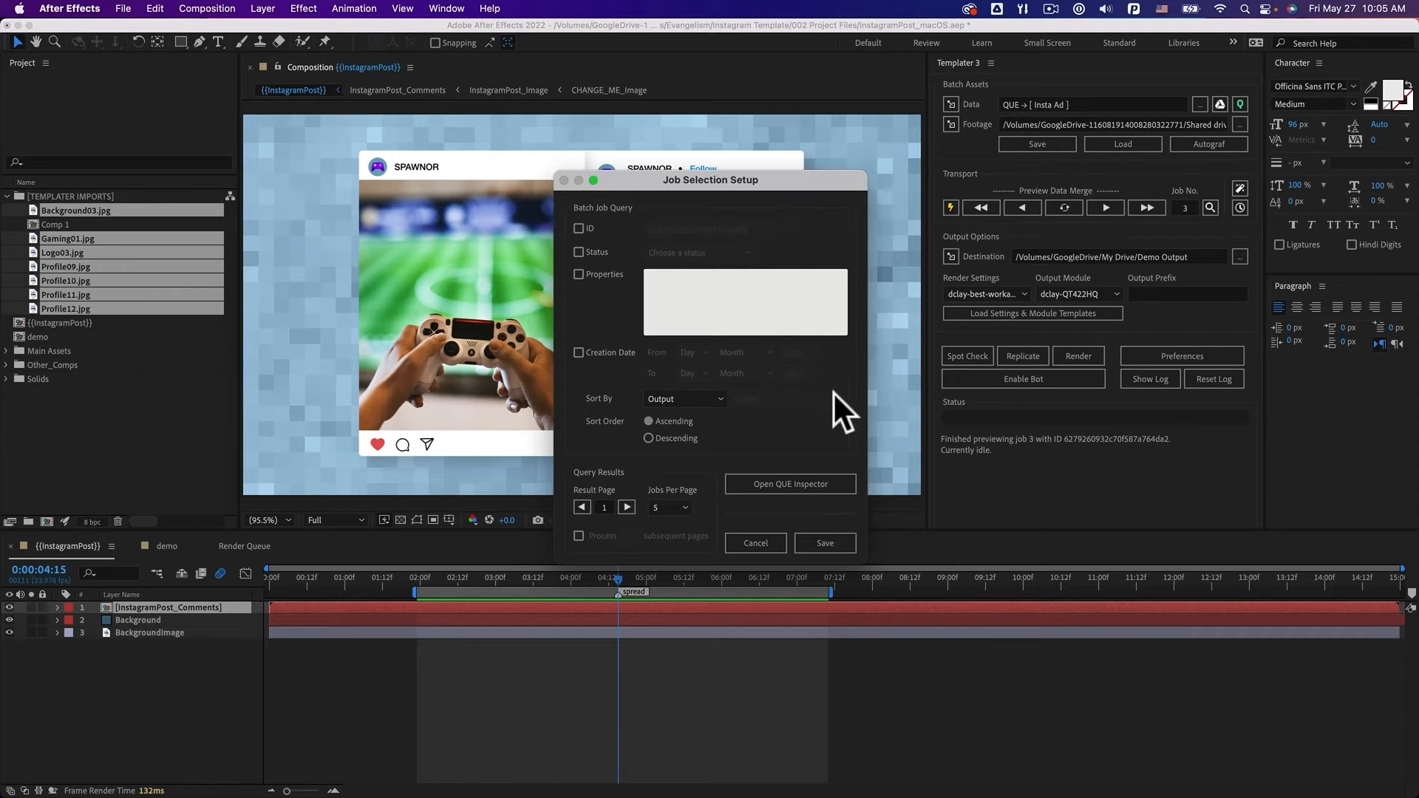
left_click(579, 228)
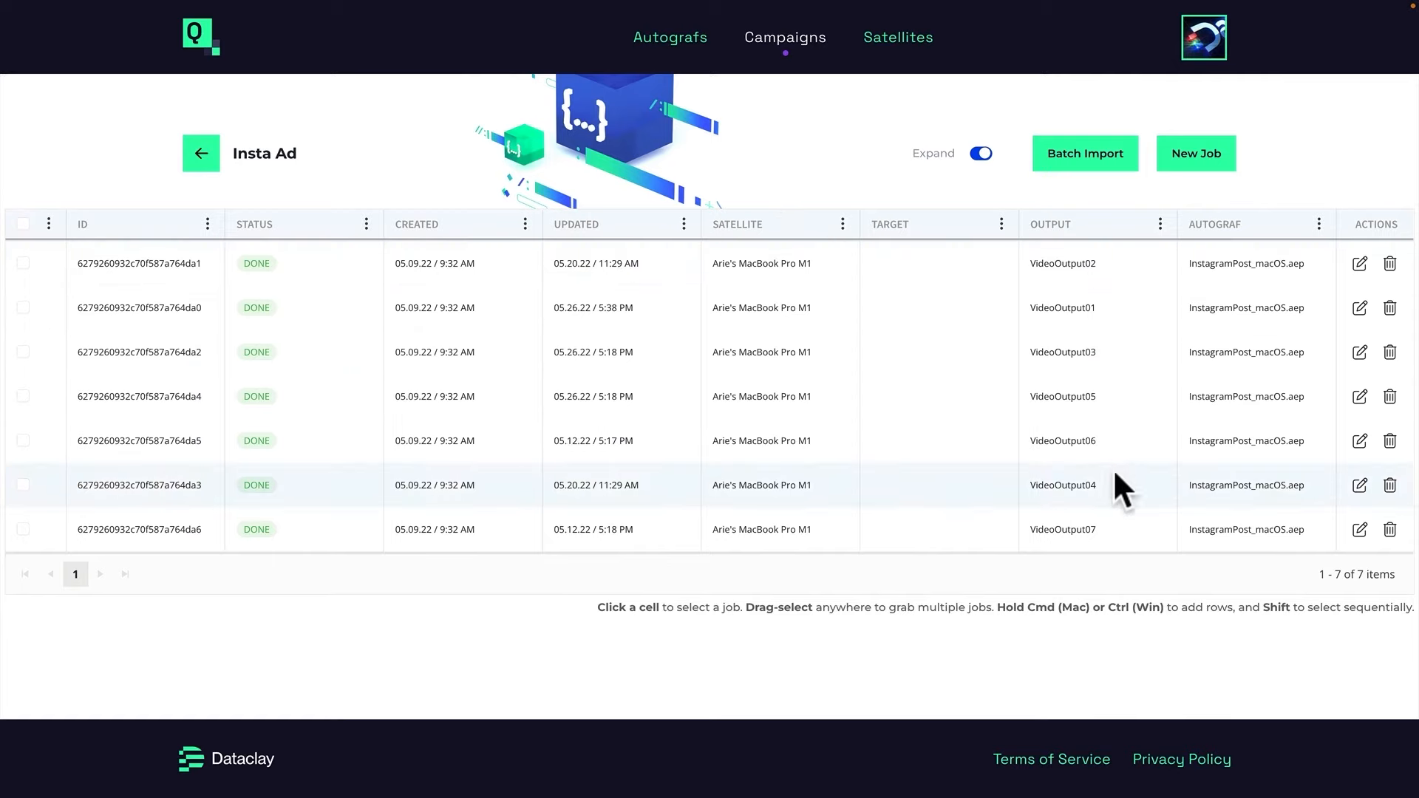
left_click(1359, 529)
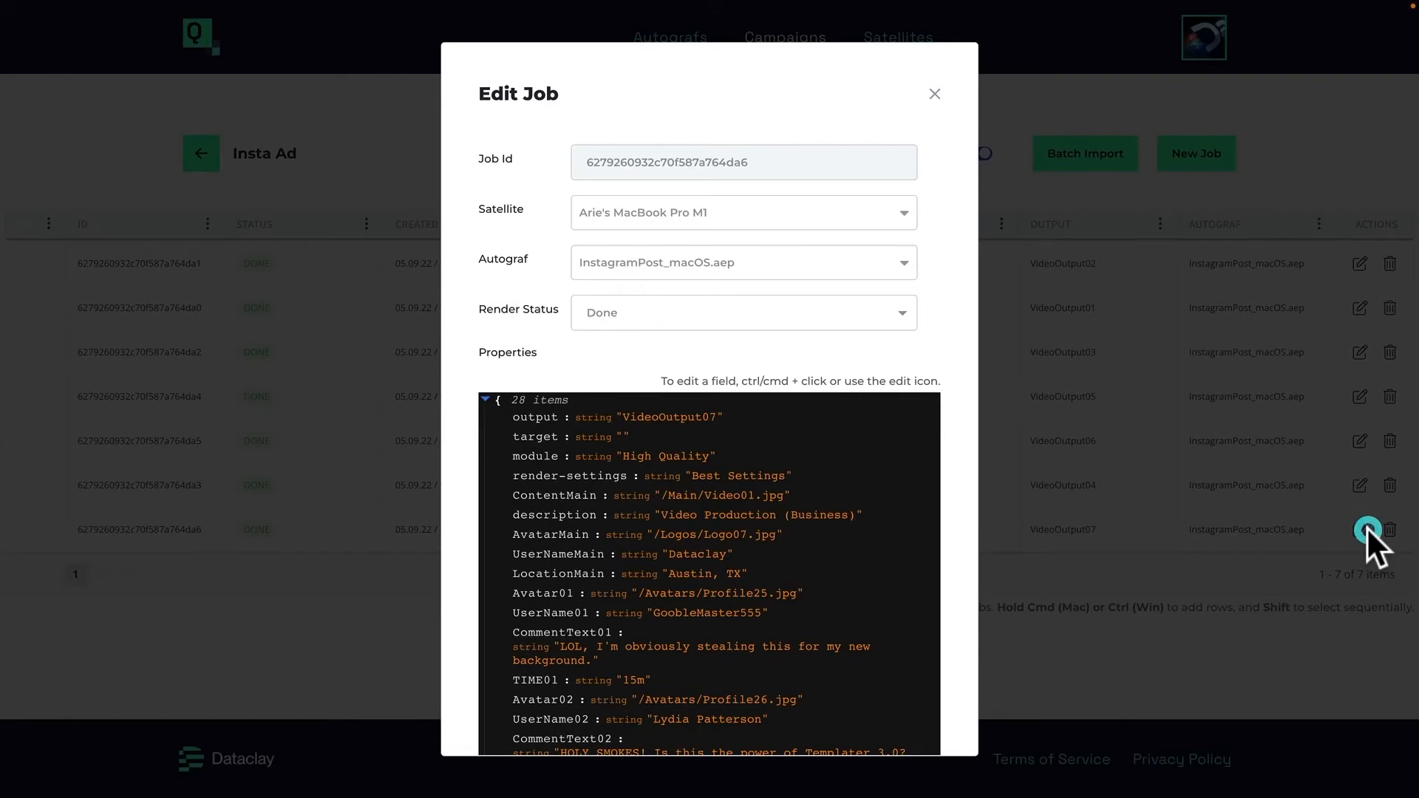
scroll(708, 428, "down", 5)
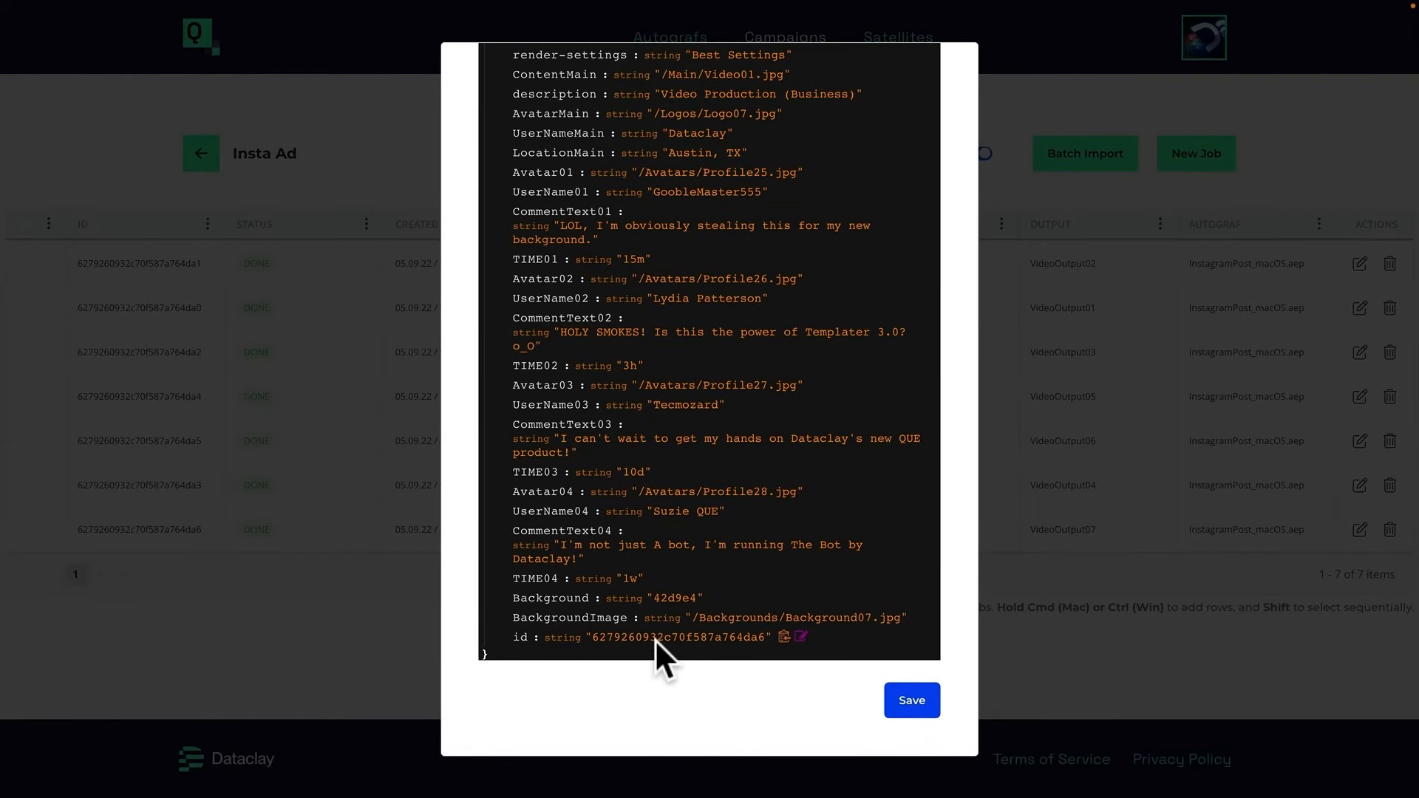
left_click(782, 635)
Switch back to After Effects and replace the job query's ID value with the copied VideoOutput07 id
key("super+Tab")
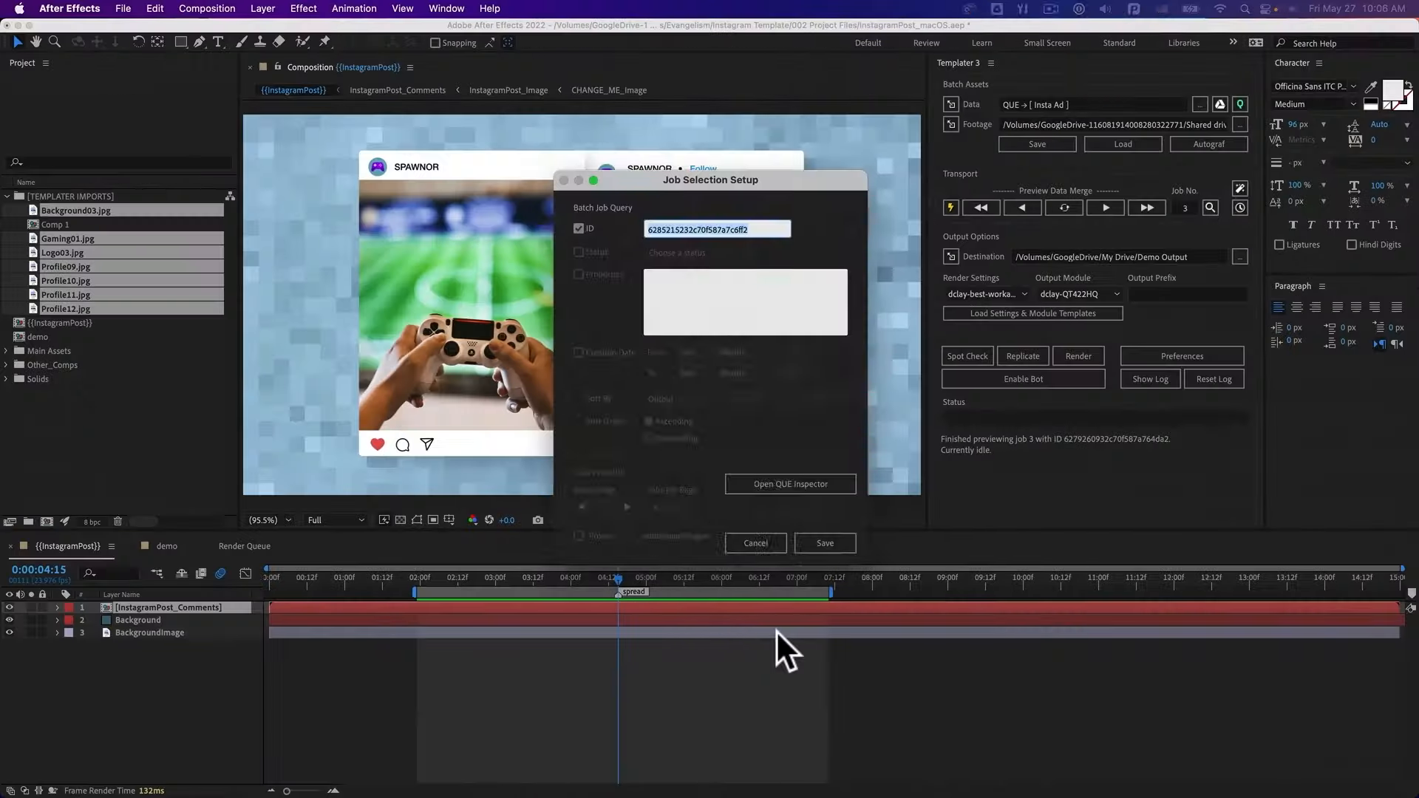
left_click(750, 229)
double_click(753, 229)
key("super+v")
left_click(764, 229)
key("BackSpace")
key("super+Left")
key("Delete")
left_click(772, 225)
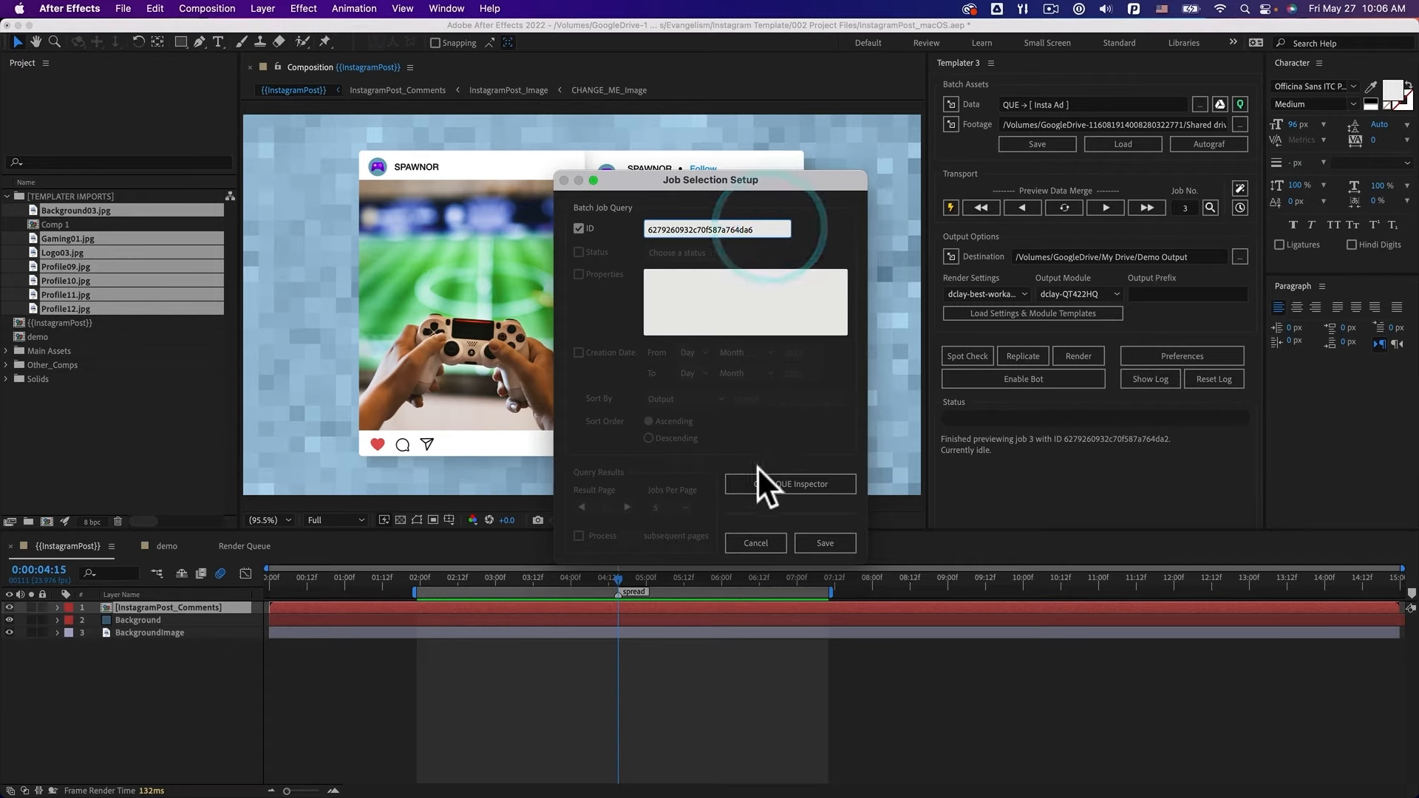
Examine the filtered VideoOutput07 job's properties in the QUE Inspector
left_click(776, 482)
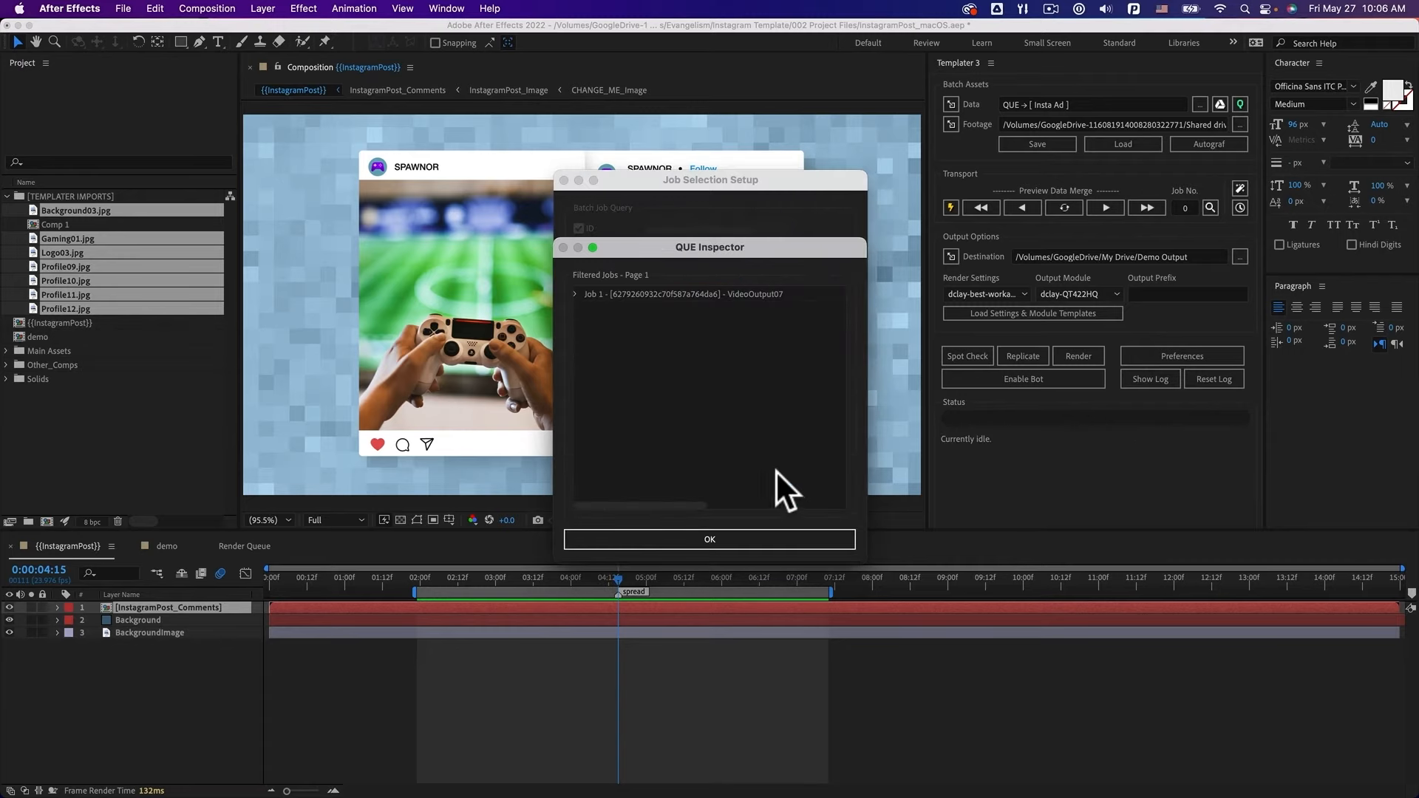
left_click(575, 293)
left_click_drag(616, 244, 954, 196)
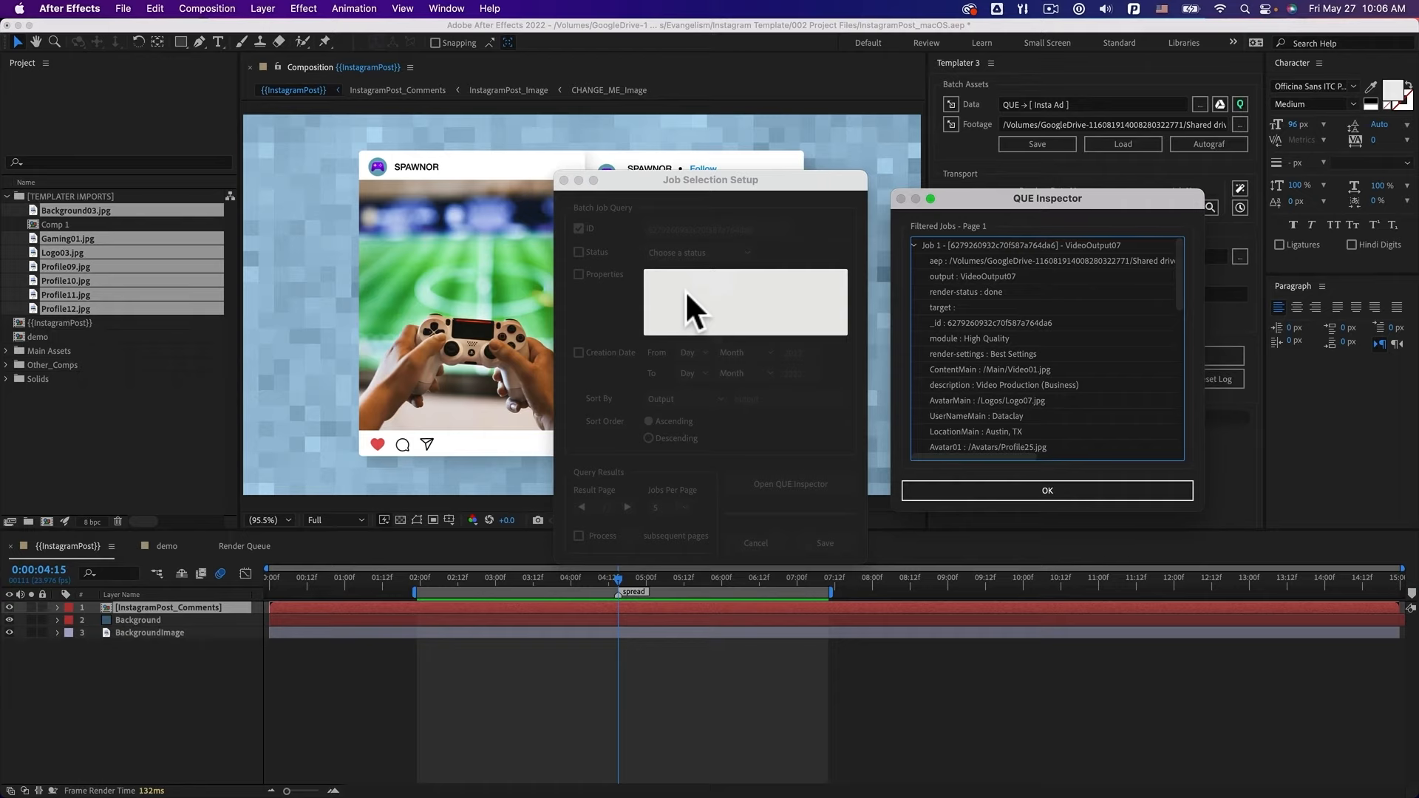
left_click(1023, 490)
Save the ID-based job selection and preview the data merge of the filtered job
left_click(845, 551)
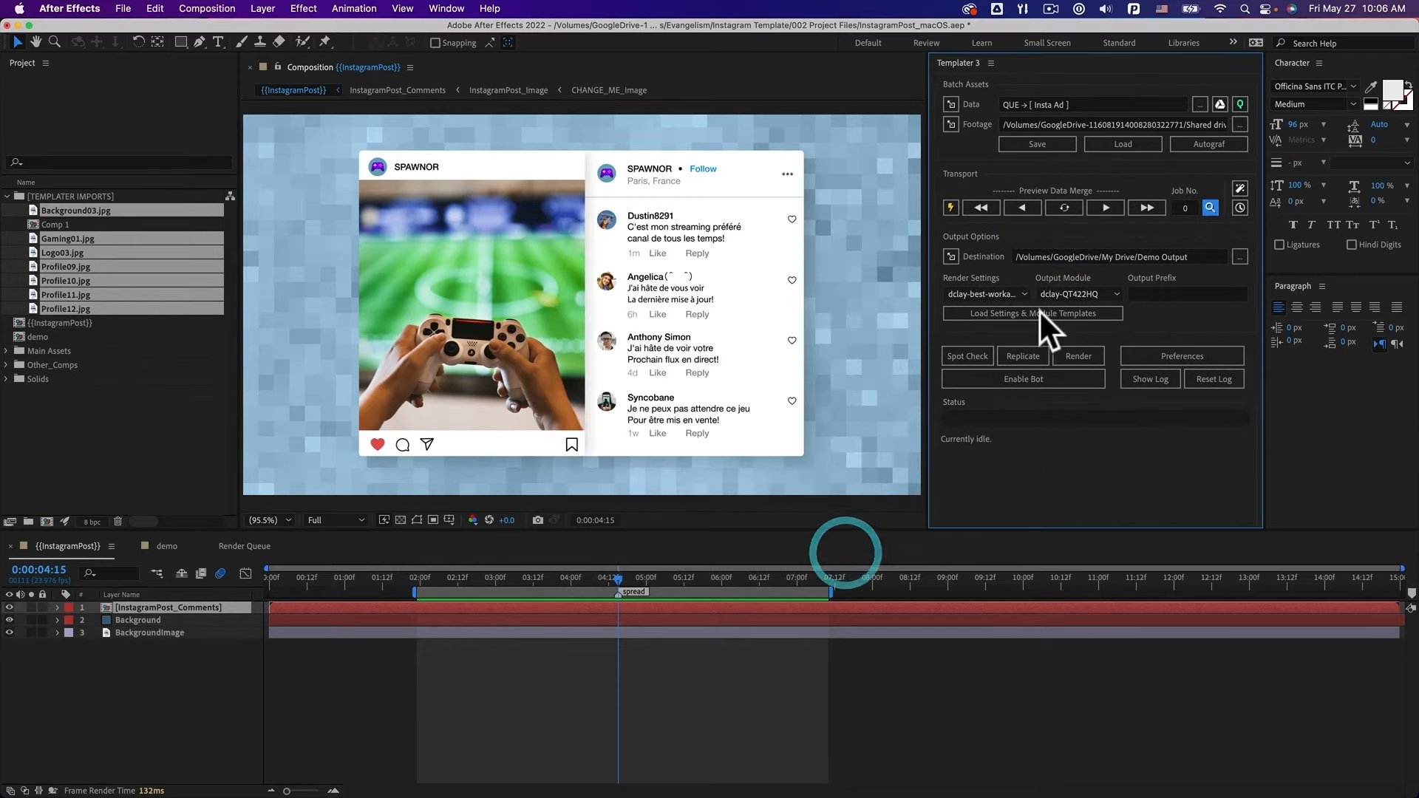
left_click(1058, 208)
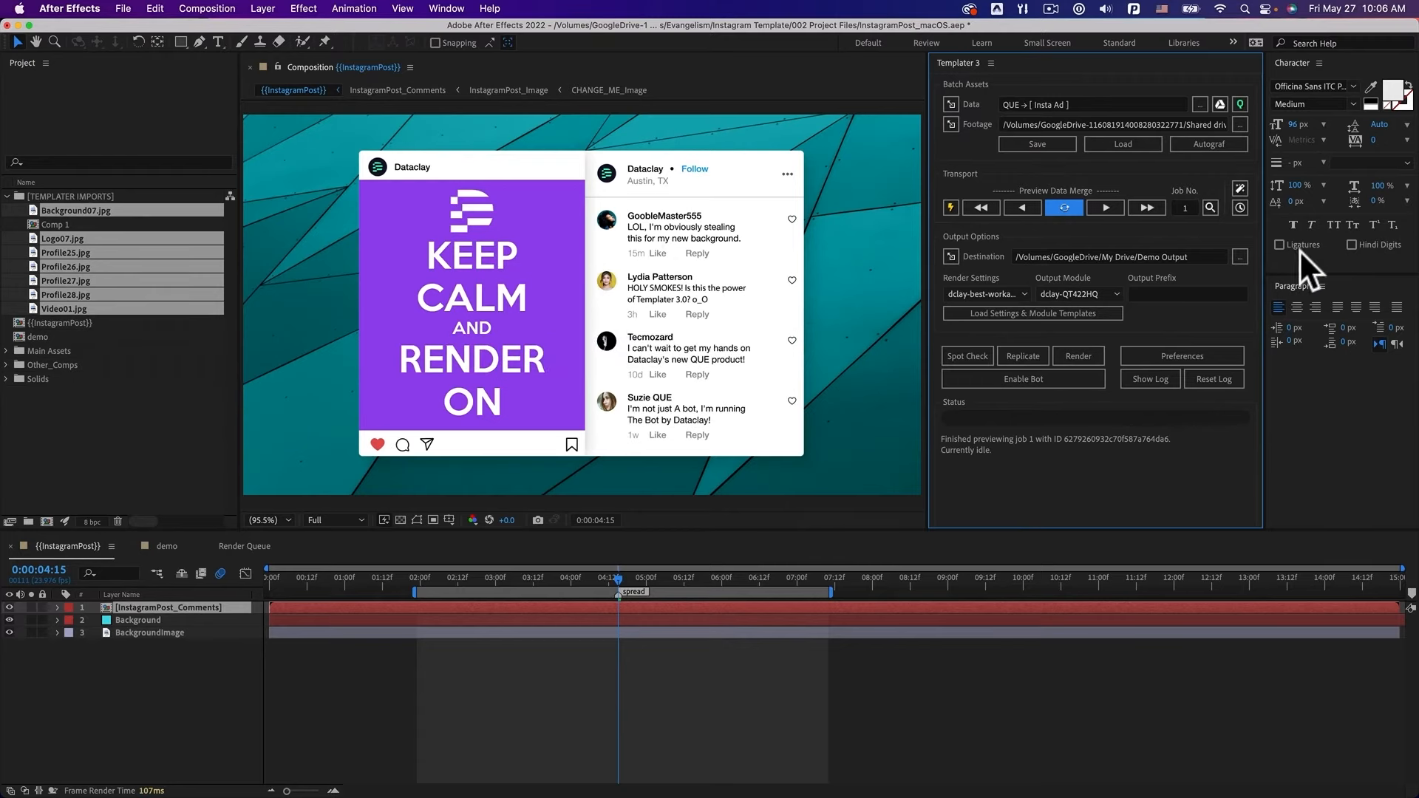
Reopen the job selection query and check its matching job in the QUE Inspector without changing the query
left_click(1210, 208)
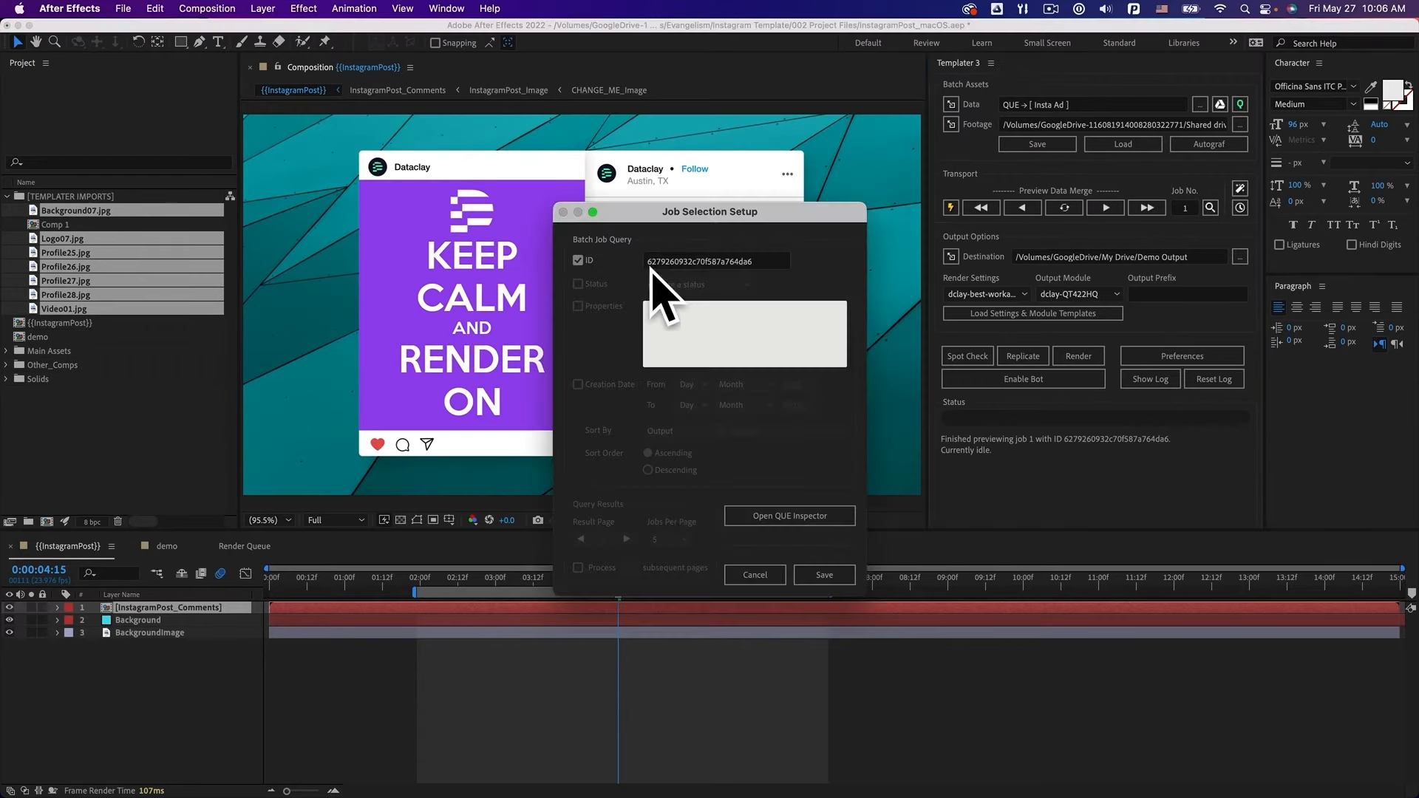
left_click(775, 514)
left_click(710, 540)
left_click(754, 575)
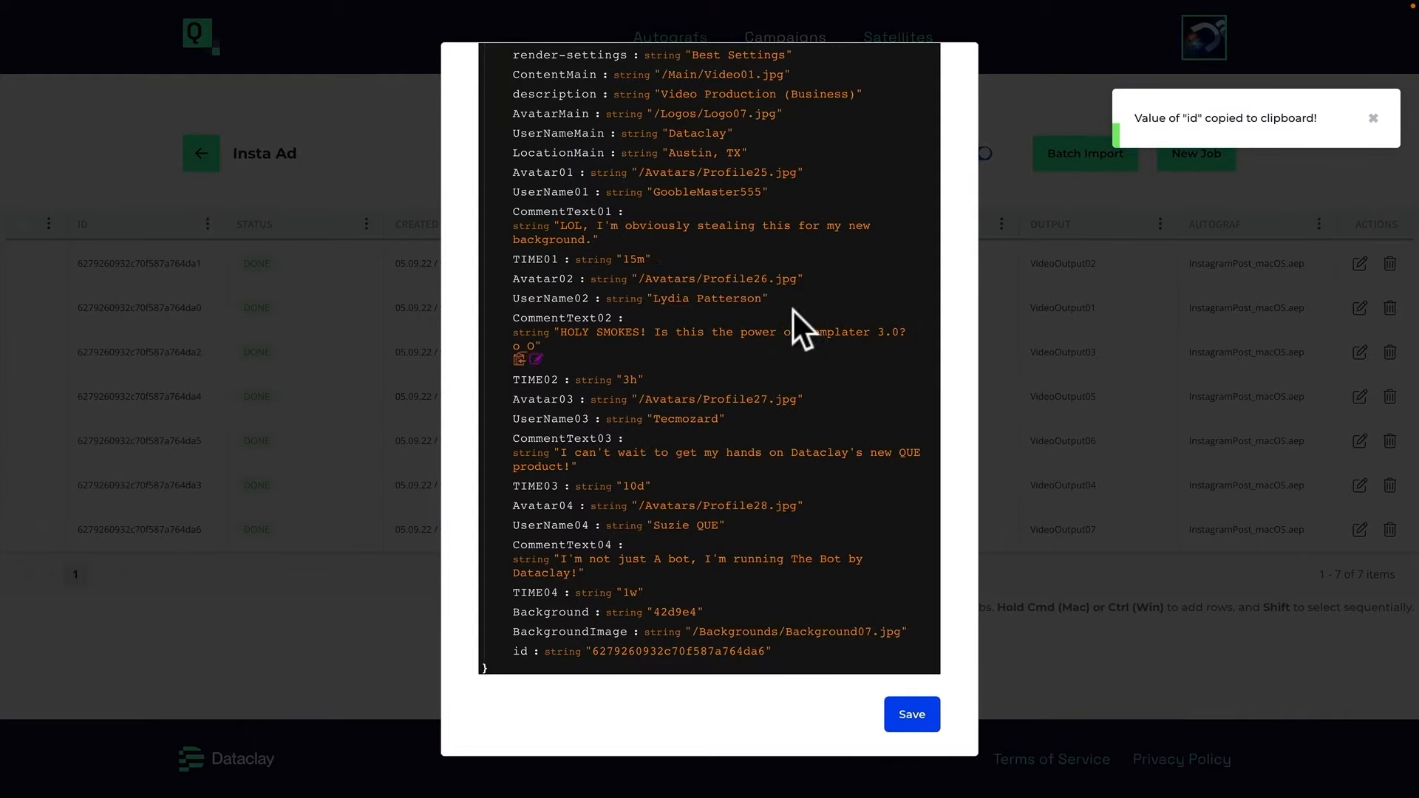
Change the opening word of VideoOutput07's CommentText01 to "WOW!" in QUE Dash and refresh the job's preview in After Effects
scroll(798, 329, "up", 5)
scroll(792, 309, "down", 2)
scroll(792, 309, "down", 1)
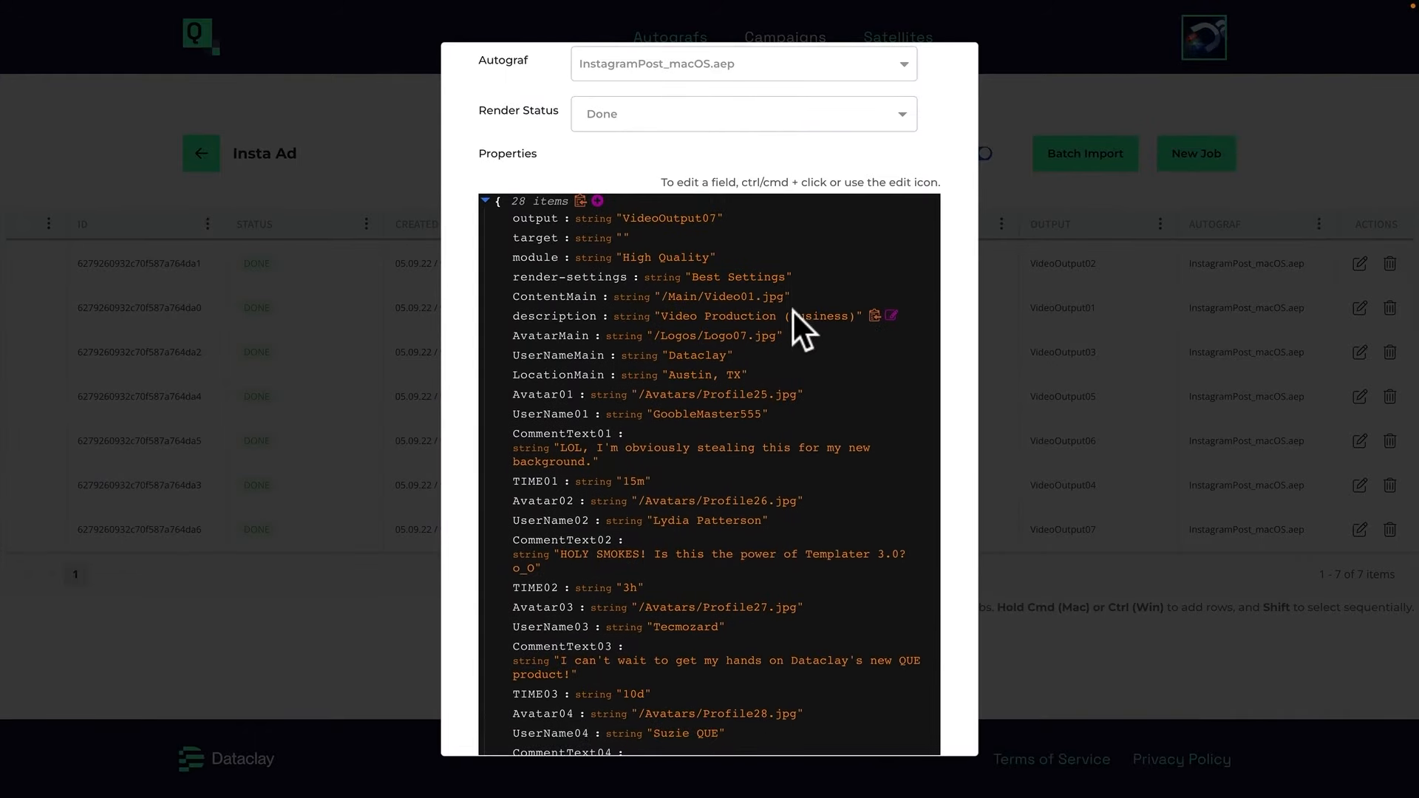
left_click(536, 473)
left_click_drag(667, 443, 633, 441)
type("WOW!")
left_click(825, 435)
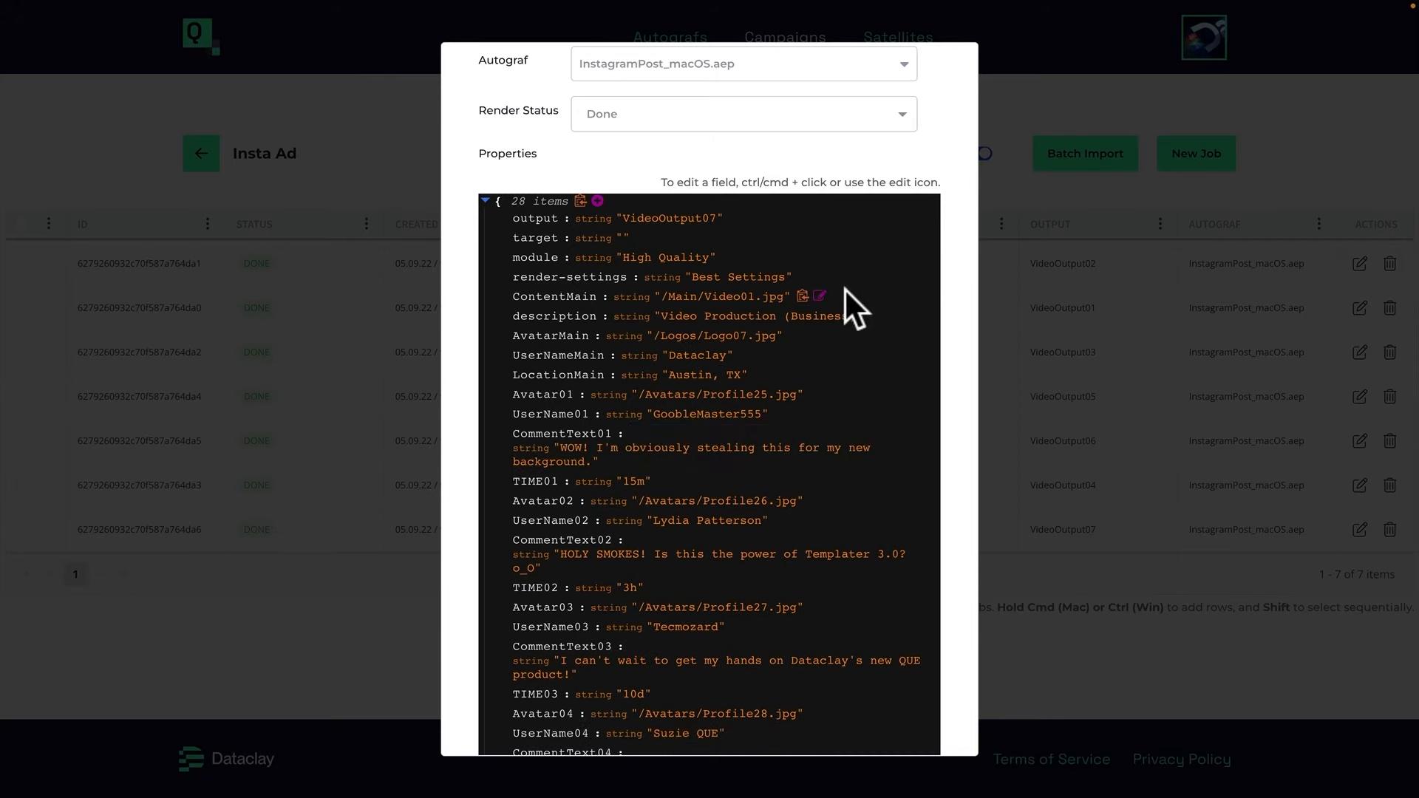
scroll(849, 308, "down", 3)
left_click(924, 709)
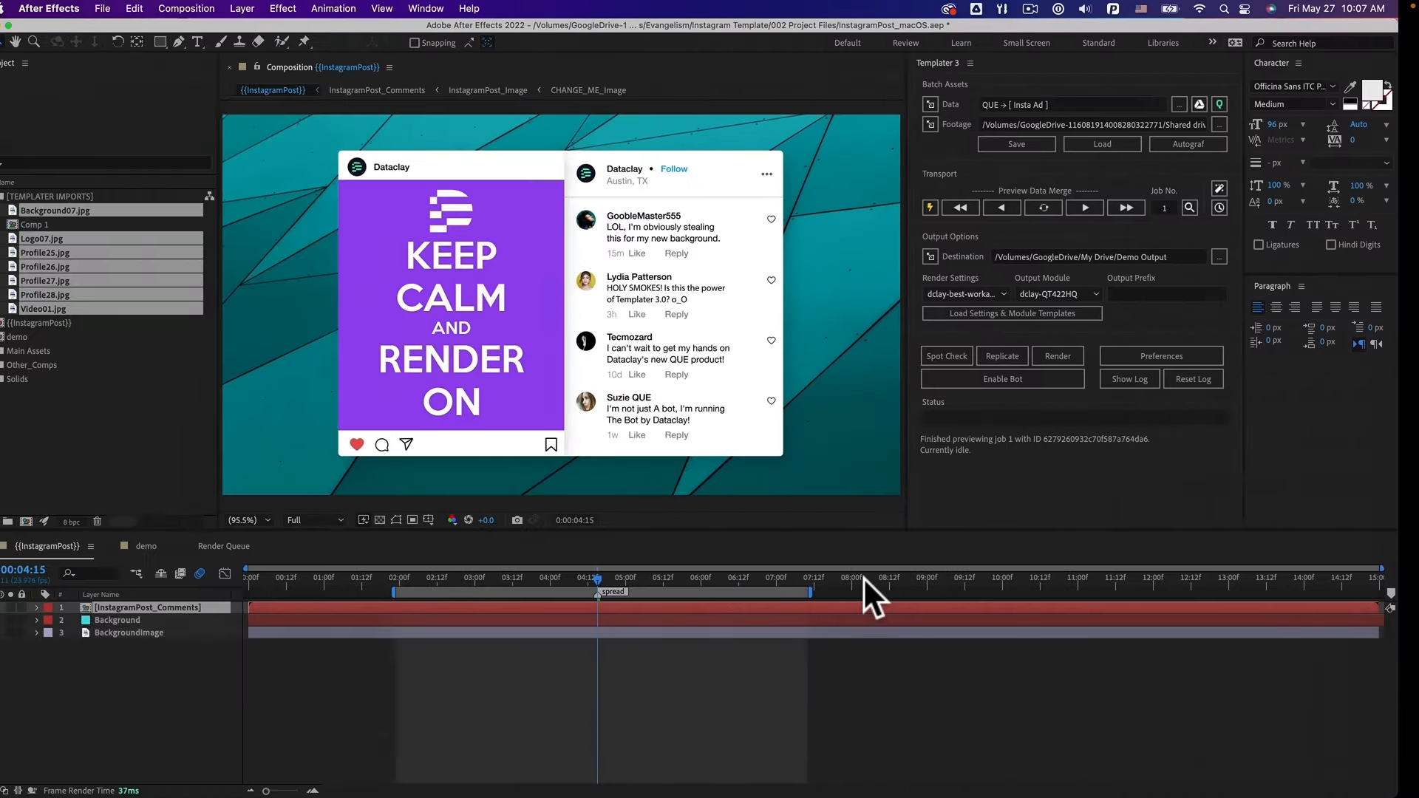
left_click(1064, 207)
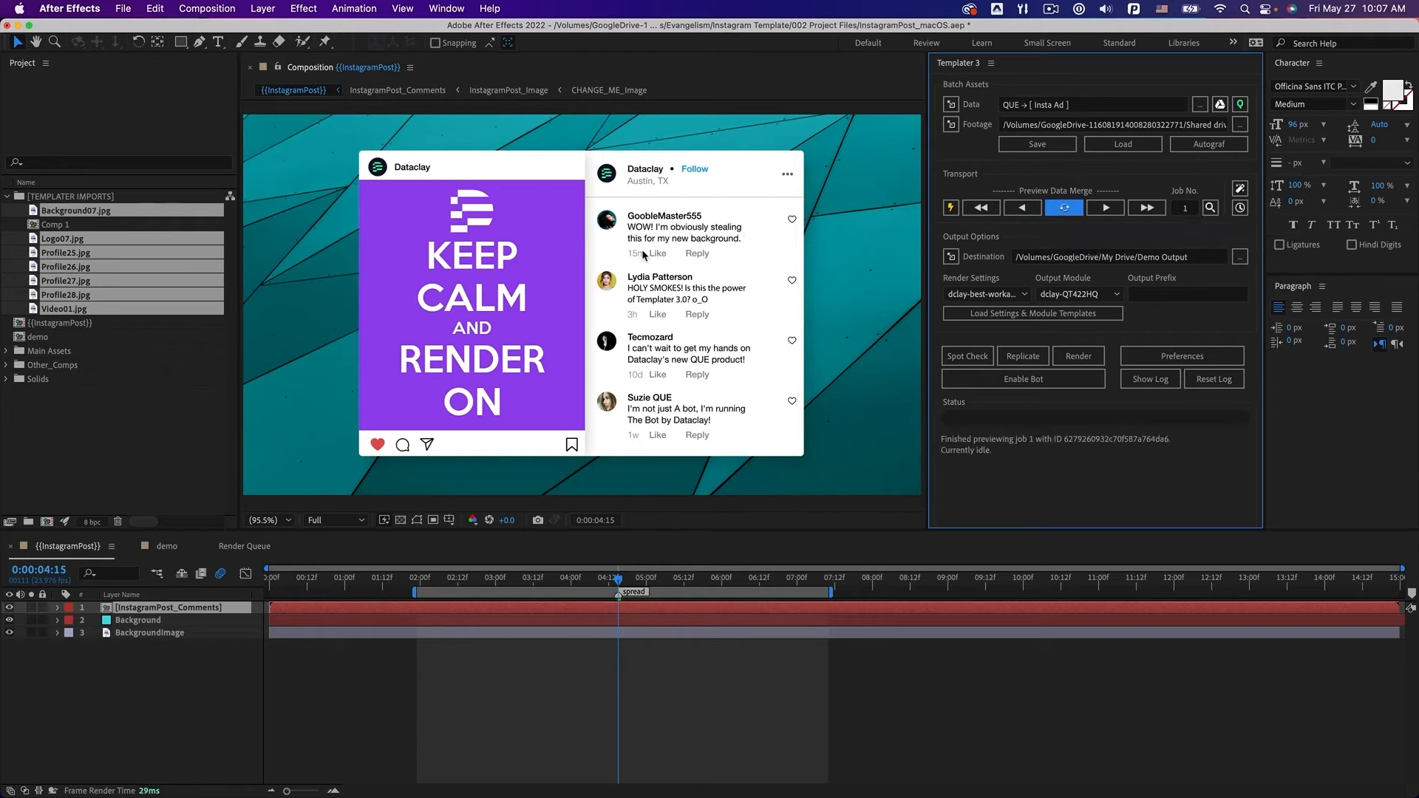
Disable the ID criterion in Job Selection Setup and save the query
left_click(1240, 208)
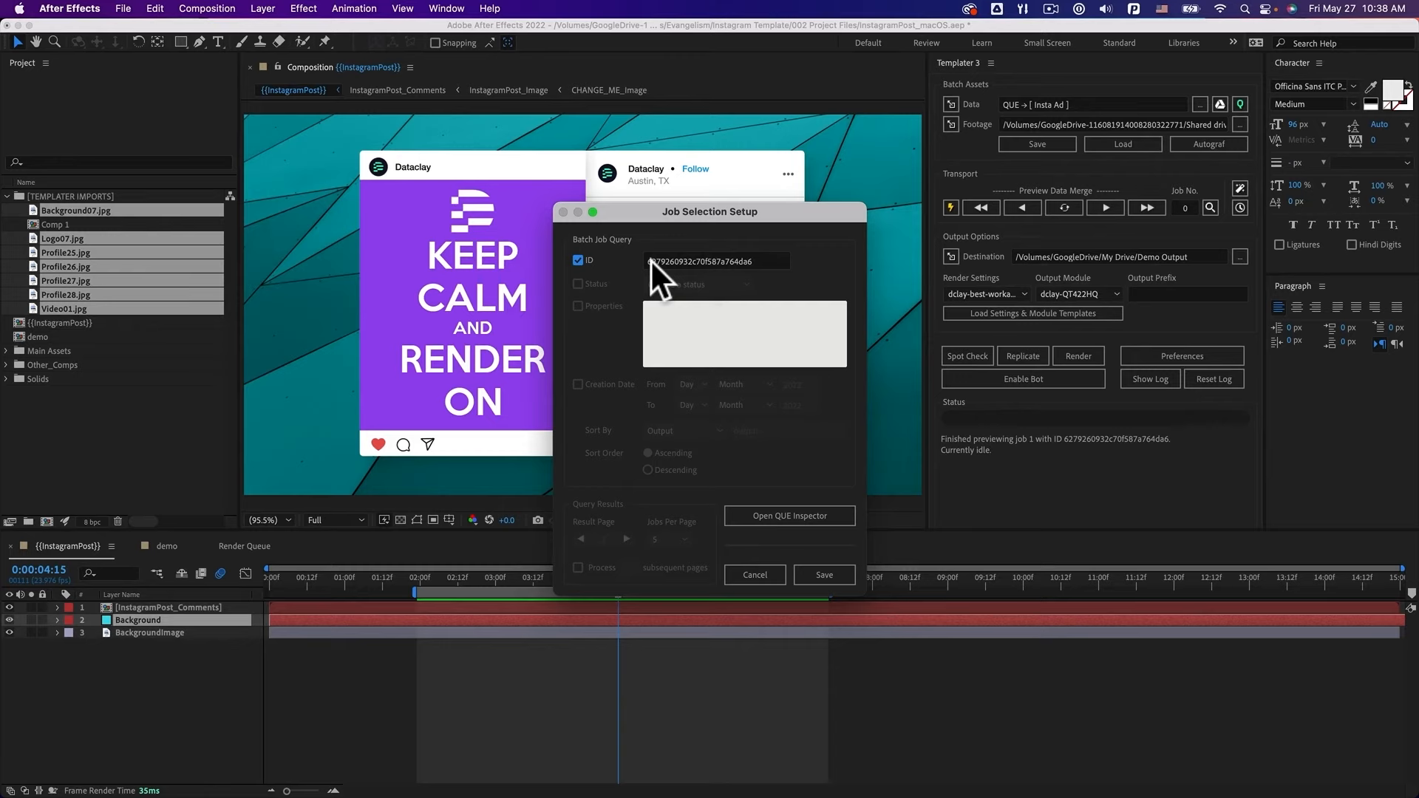
left_click(591, 259)
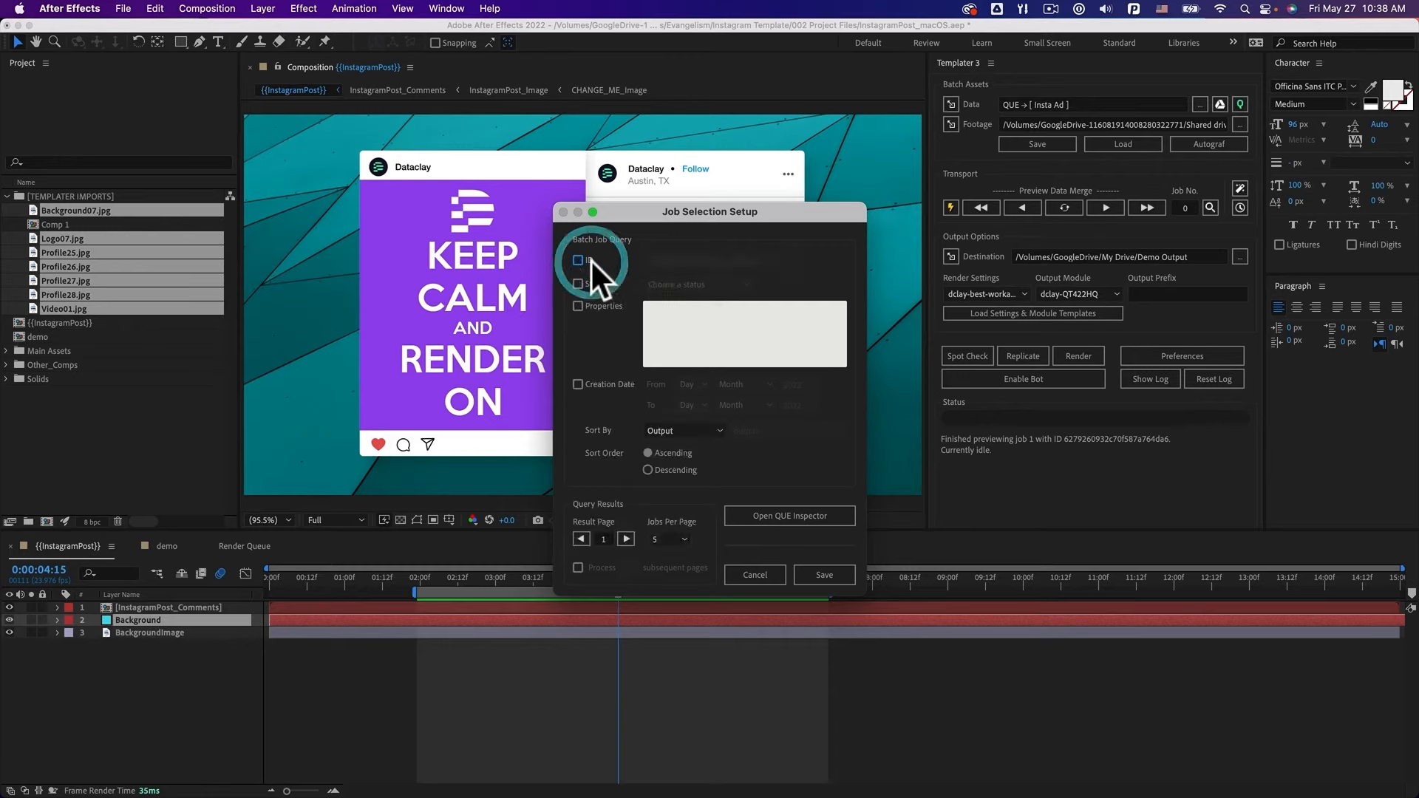
left_click(825, 574)
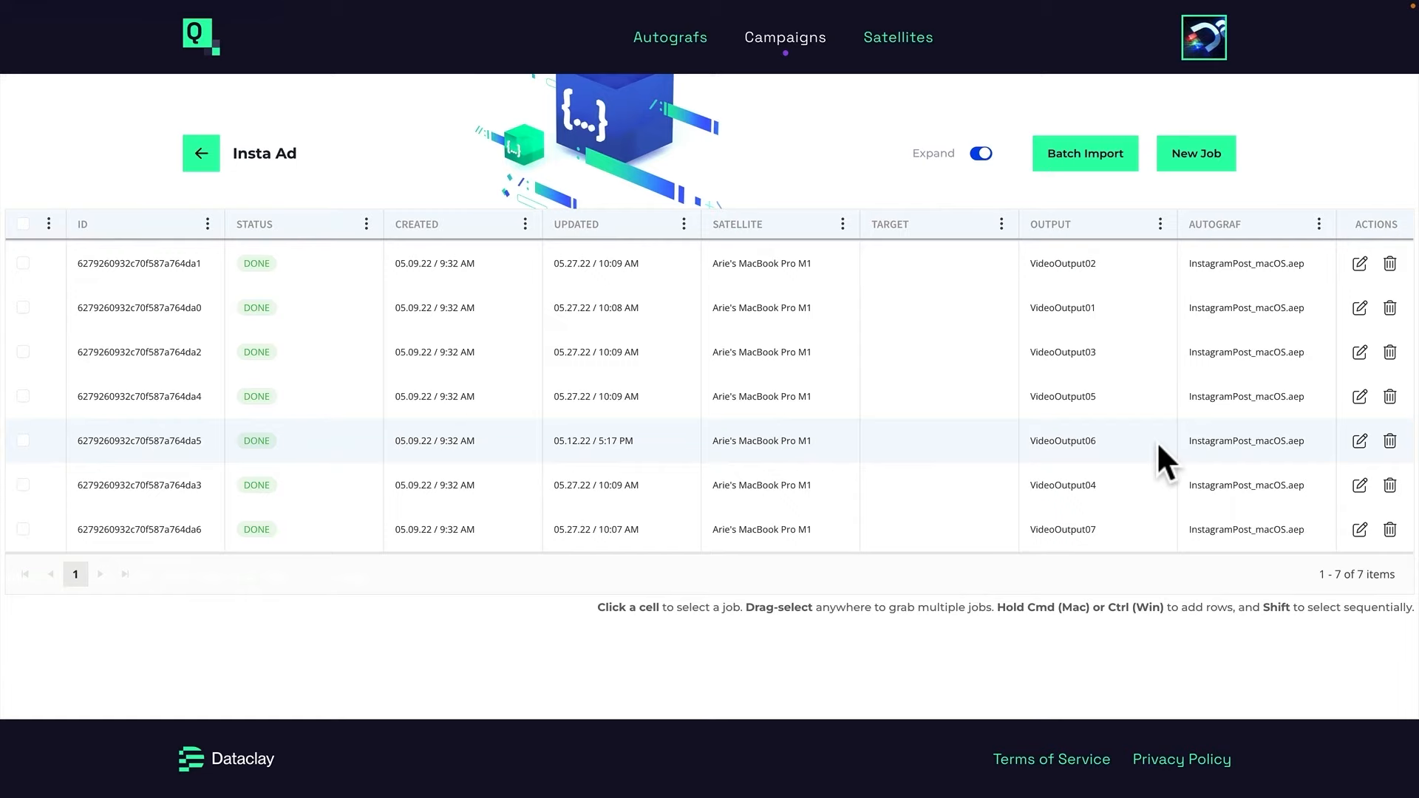
Sort the Insta Ad jobs by output and select the VideoOutput02, VideoOutput05 and VideoOutput06 jobs
left_click(1116, 221)
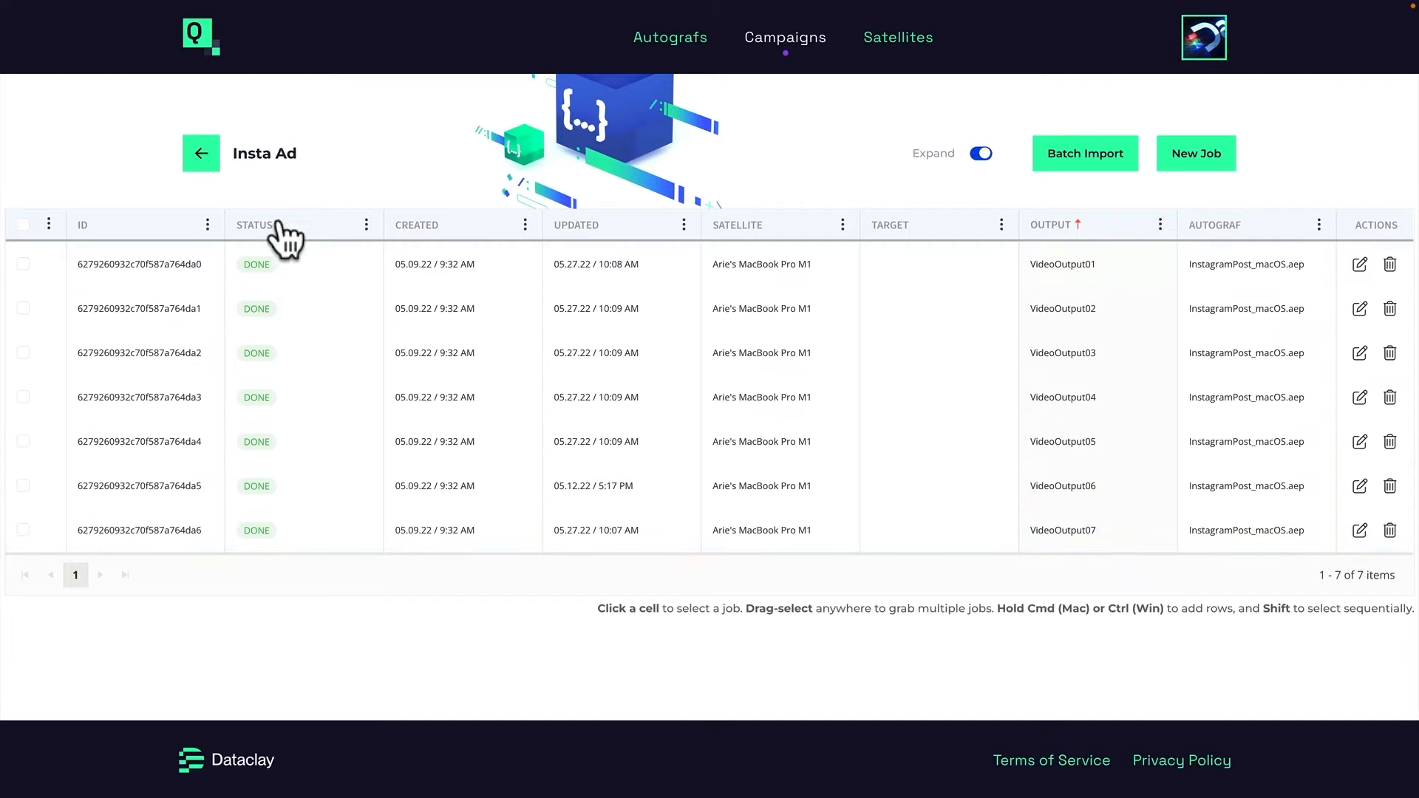
left_click(23, 308)
left_click(23, 442)
left_click(23, 486)
Bulk-modify the render status of the three selected jobs and submit the change
left_click(48, 224)
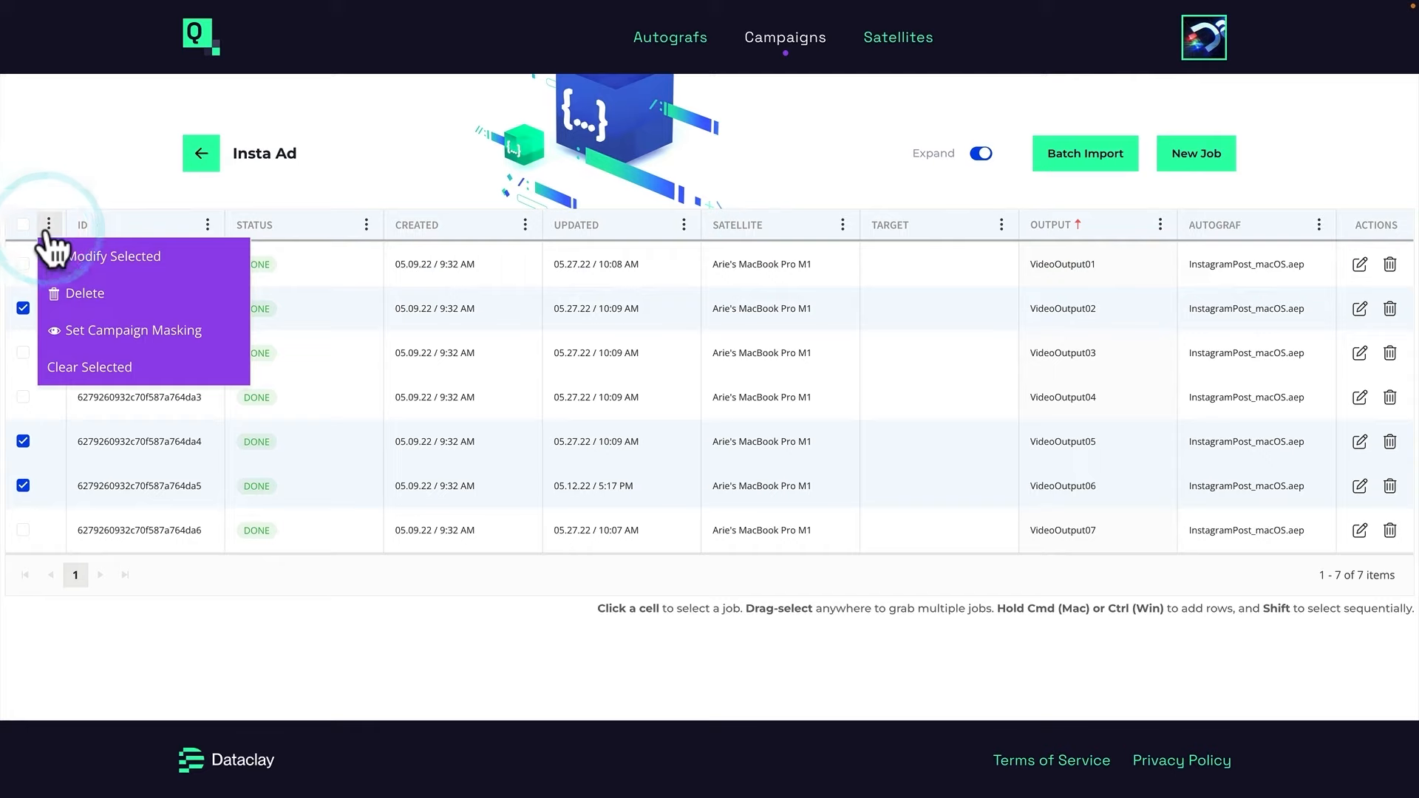
left_click(92, 259)
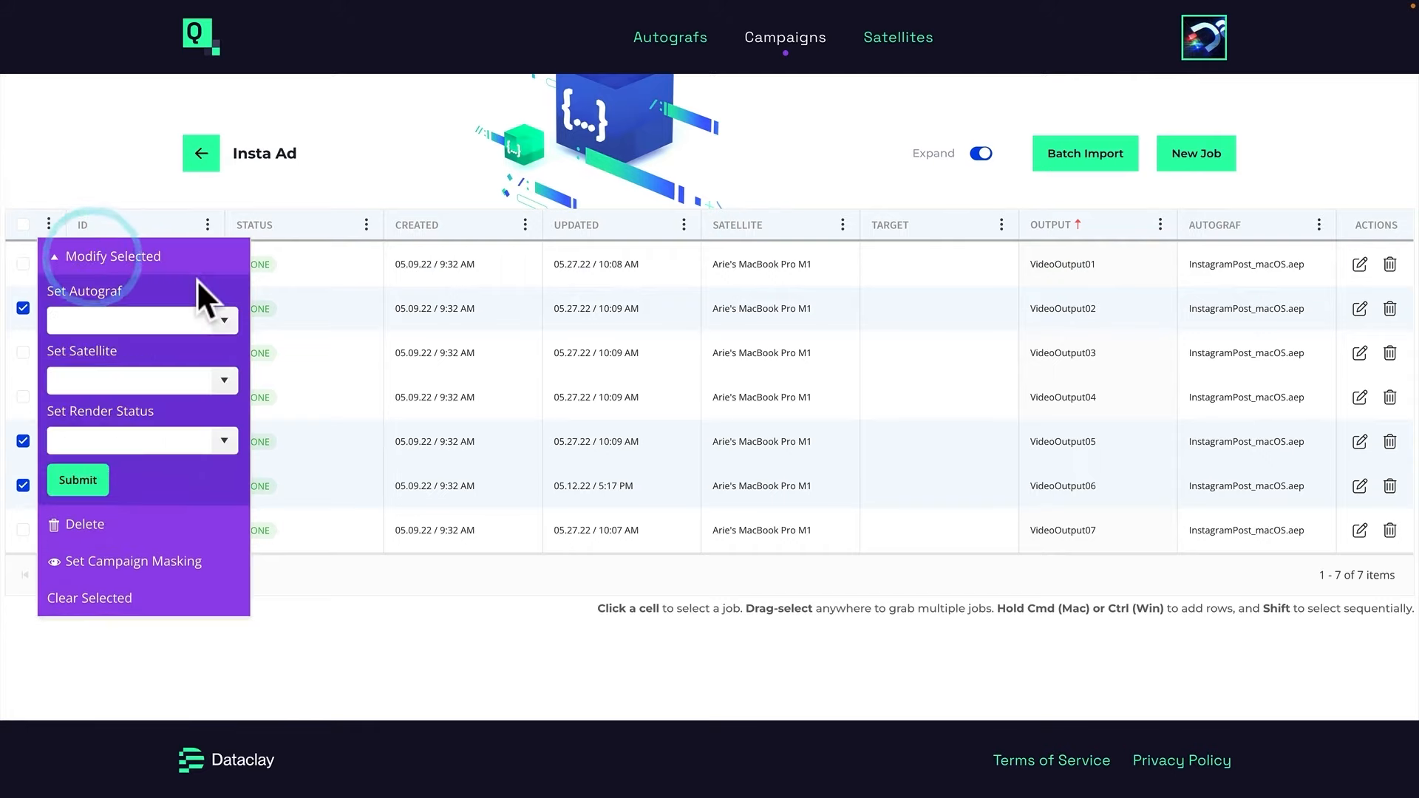
left_click(224, 441)
left_click(49, 469)
left_click(78, 482)
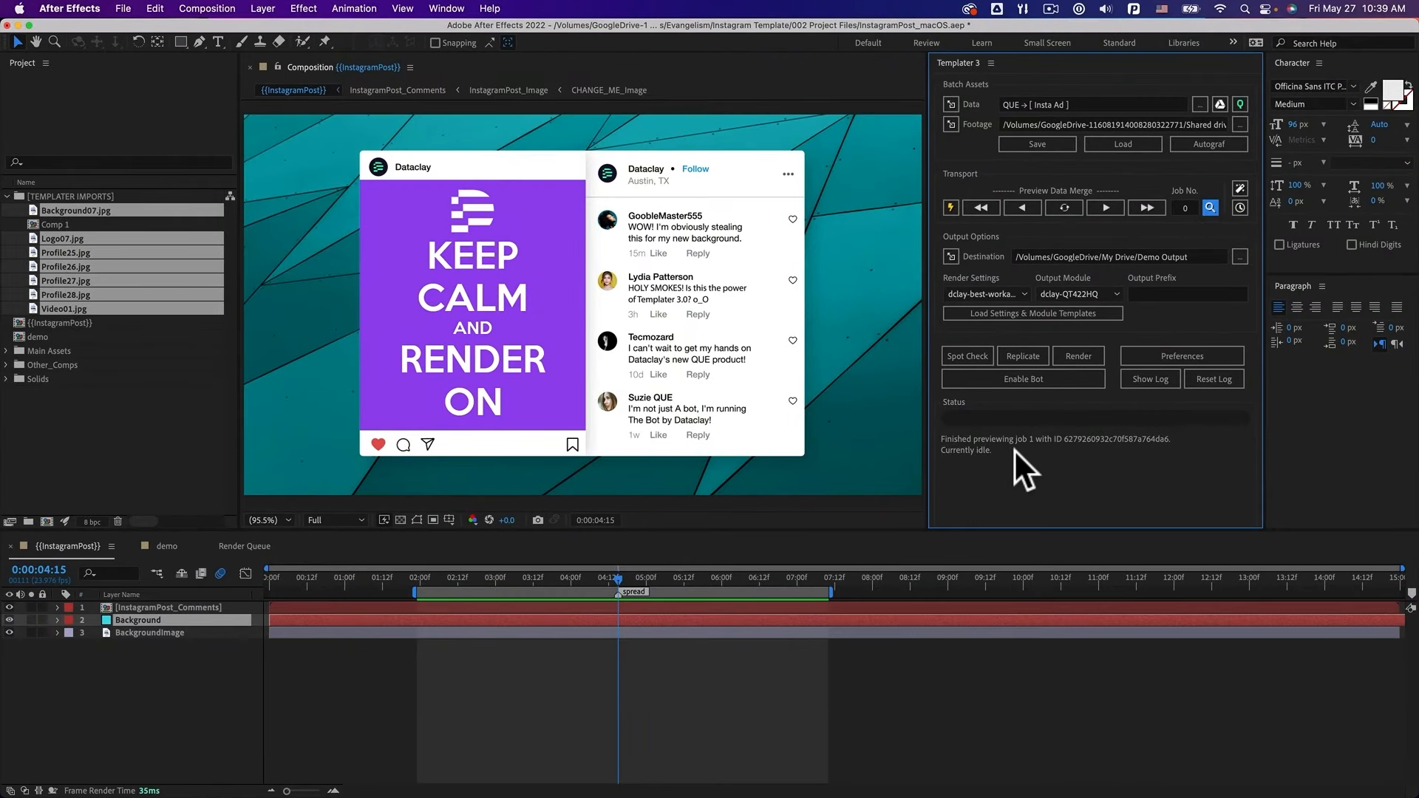
Open Templater's Demo Output destination folder from After Effects and permanently delete all the spread PNG images in it
left_click(950, 256)
left_click(629, 570)
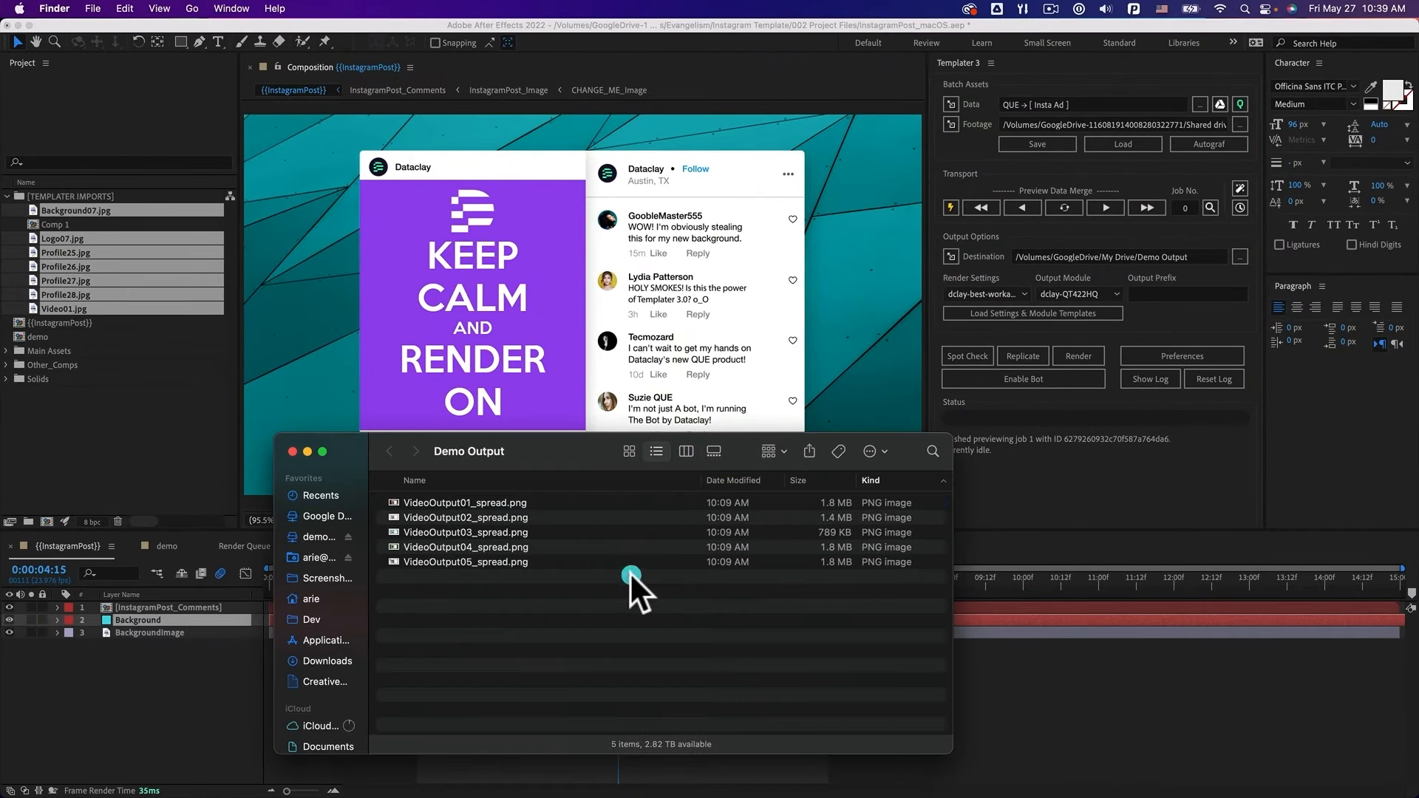
key("super+a")
key("super+BackSpace")
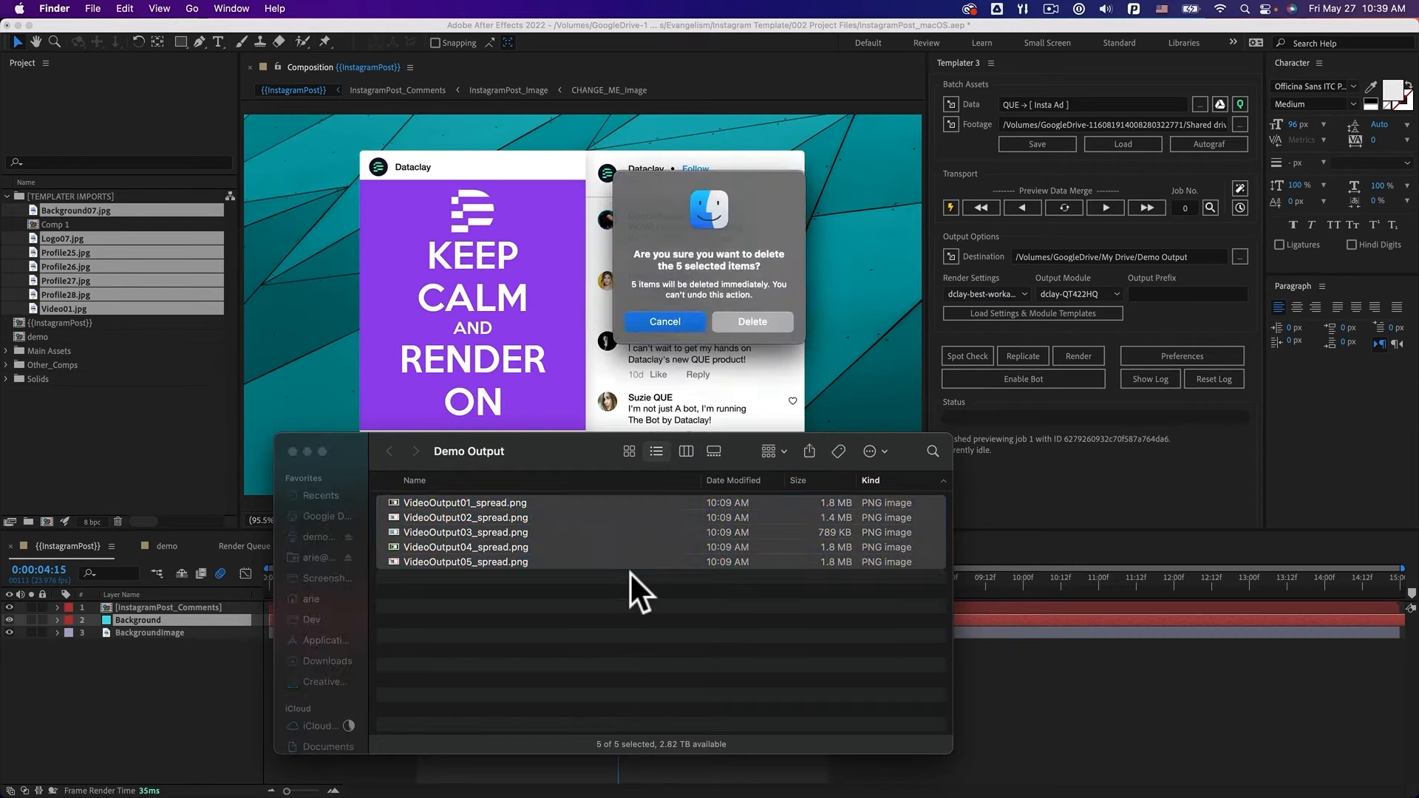
left_click(753, 321)
Confirm the Templater preferences with Render as the Bot action and enable the Bot to process the queued jobs
left_click(1150, 356)
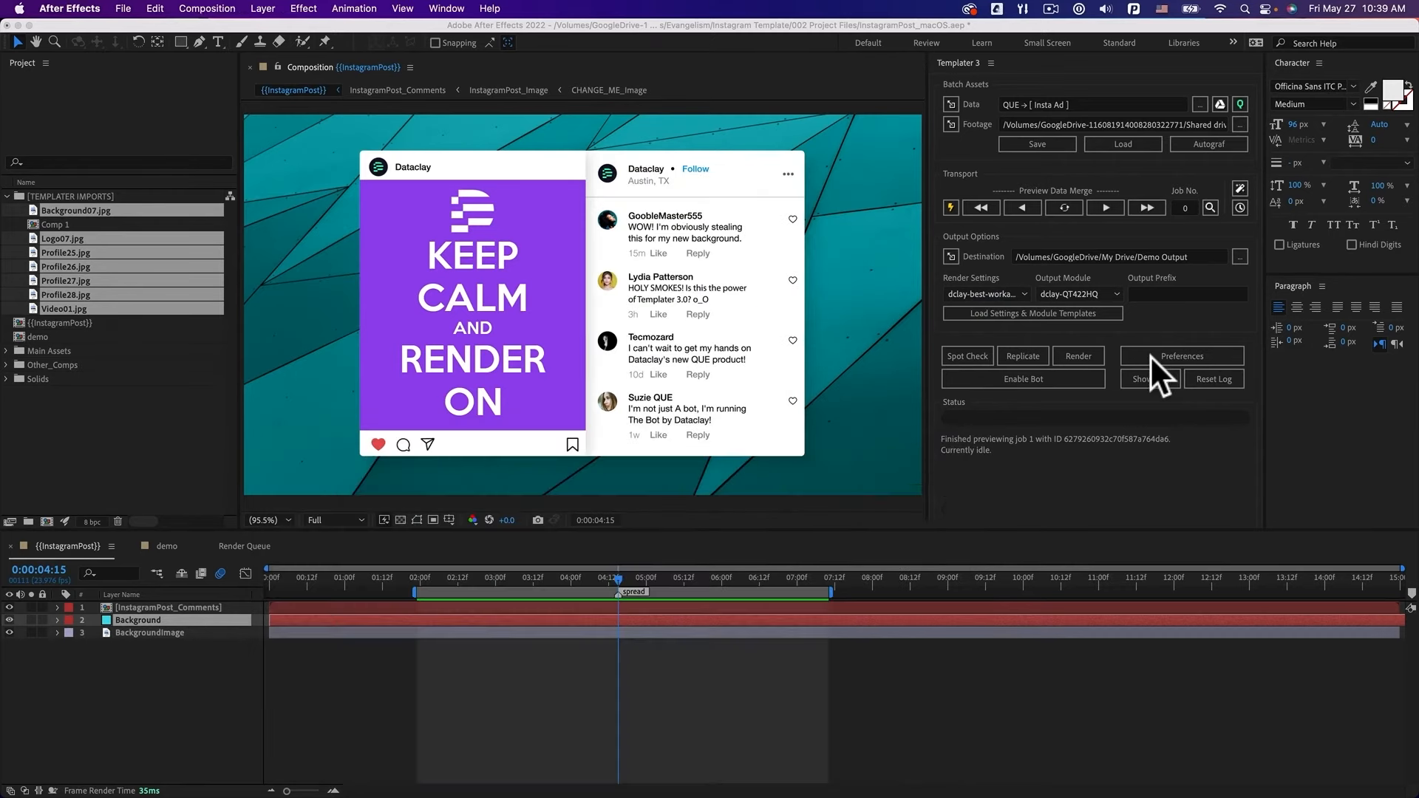
left_click(1150, 356)
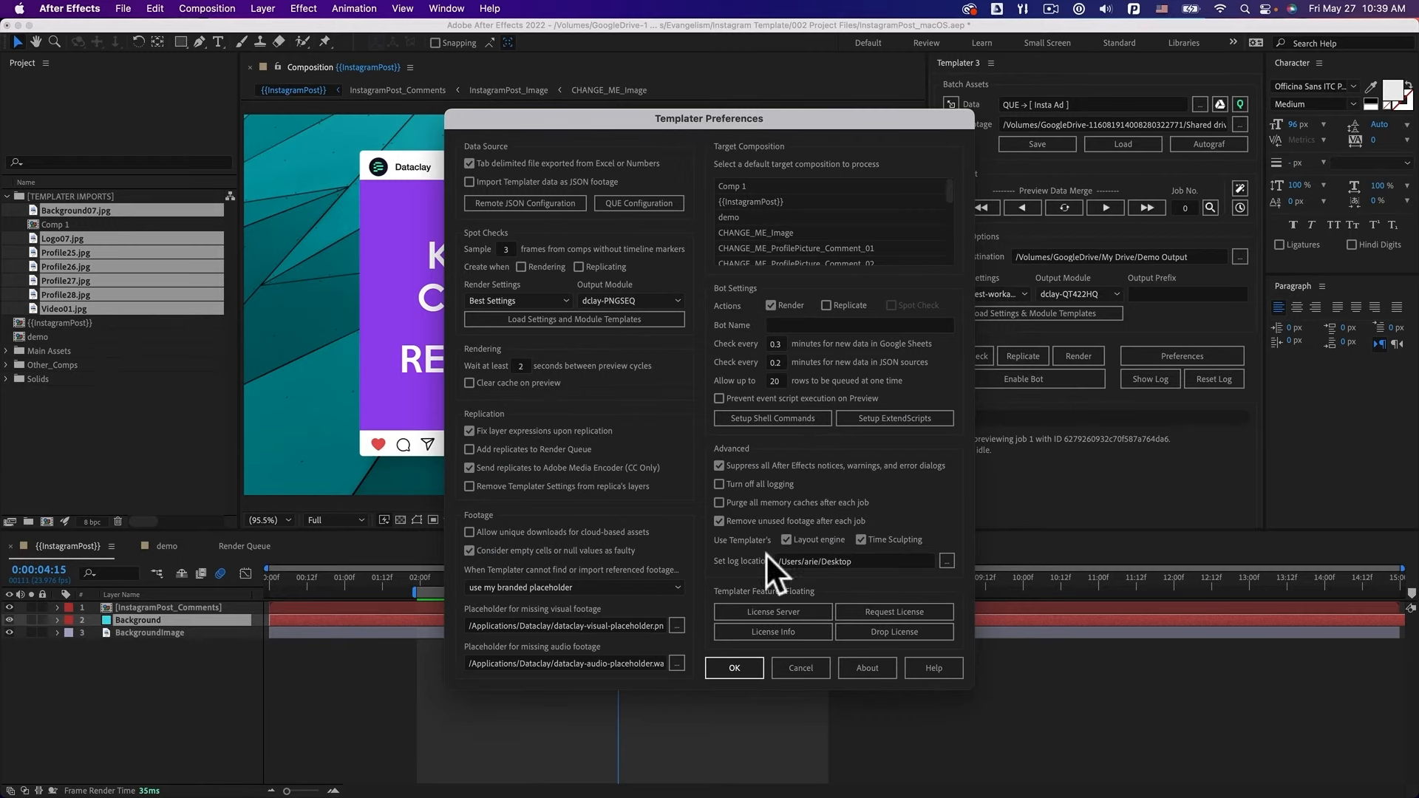
left_click(746, 662)
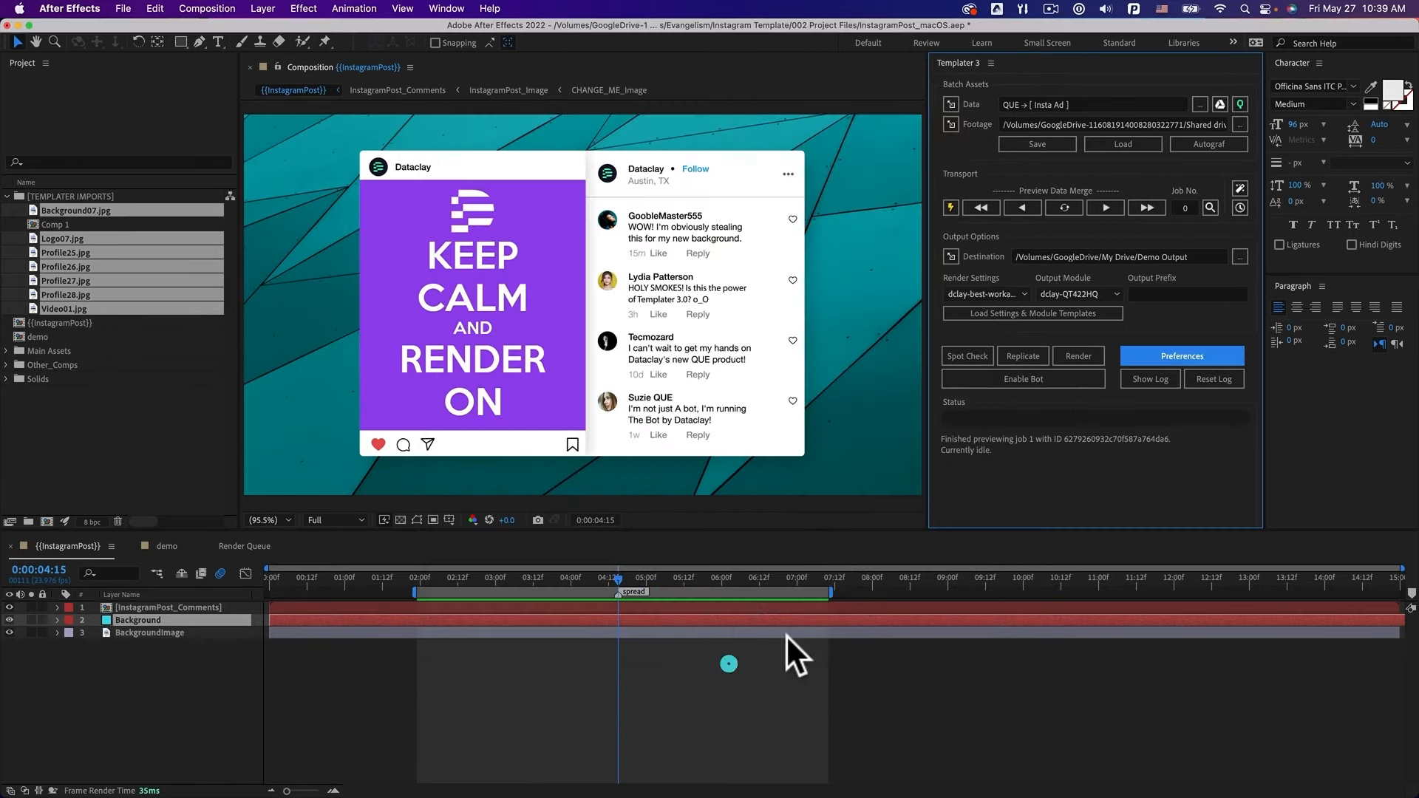
left_click(983, 377)
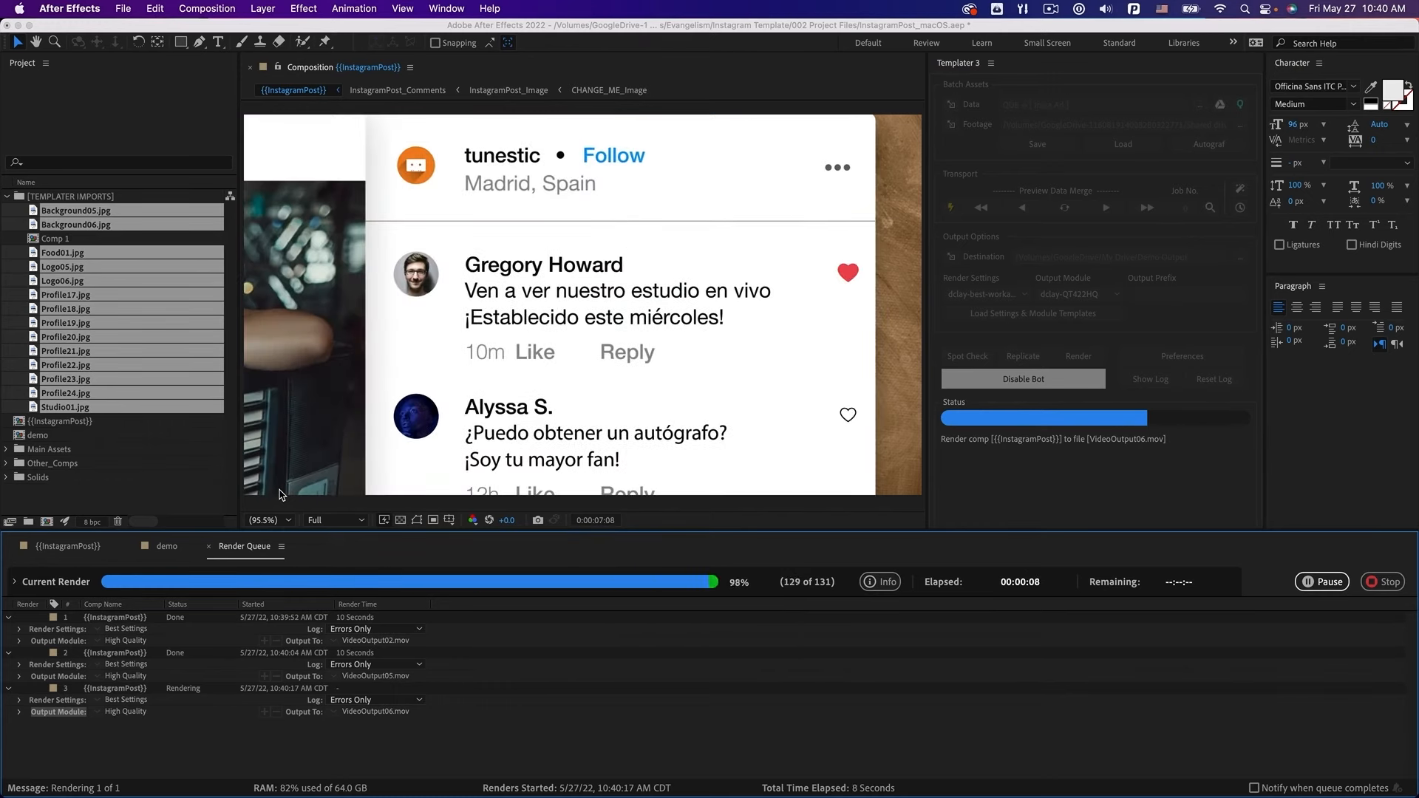
left_click(74, 546)
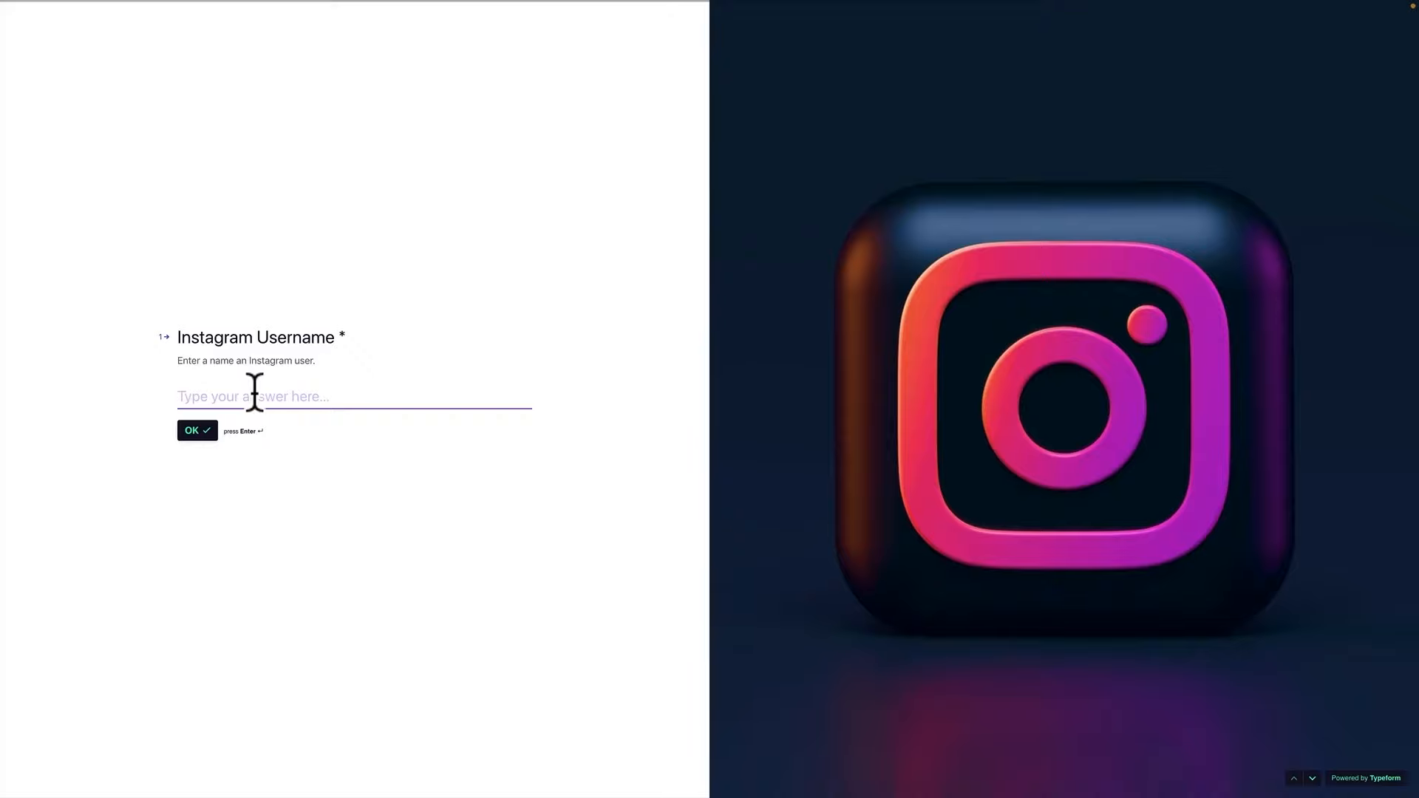
In the Typeform form, enter "The Dude" as the Instagram username and "Los Angeles, CA" as the posting location
type("The Dude")
key("Return")
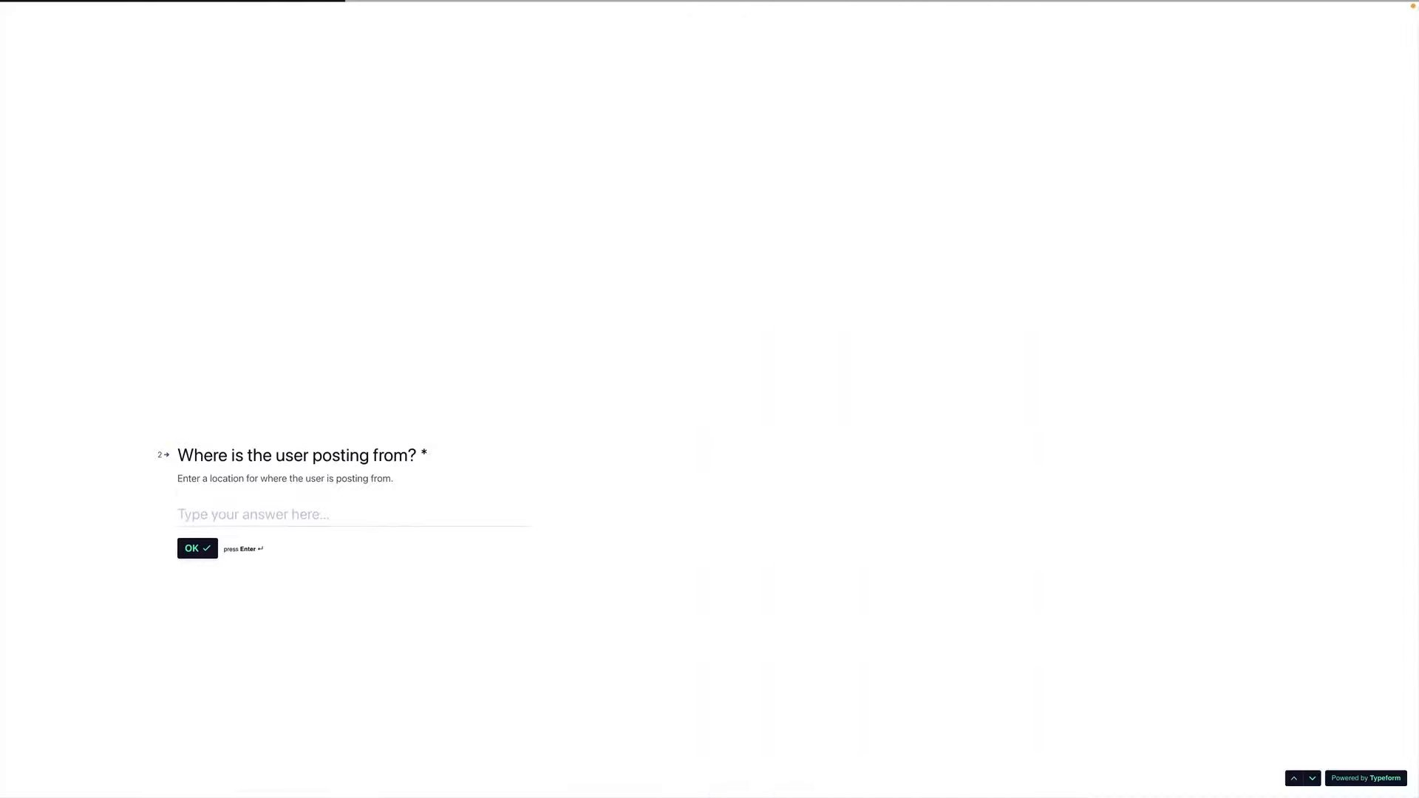
type("Los A")
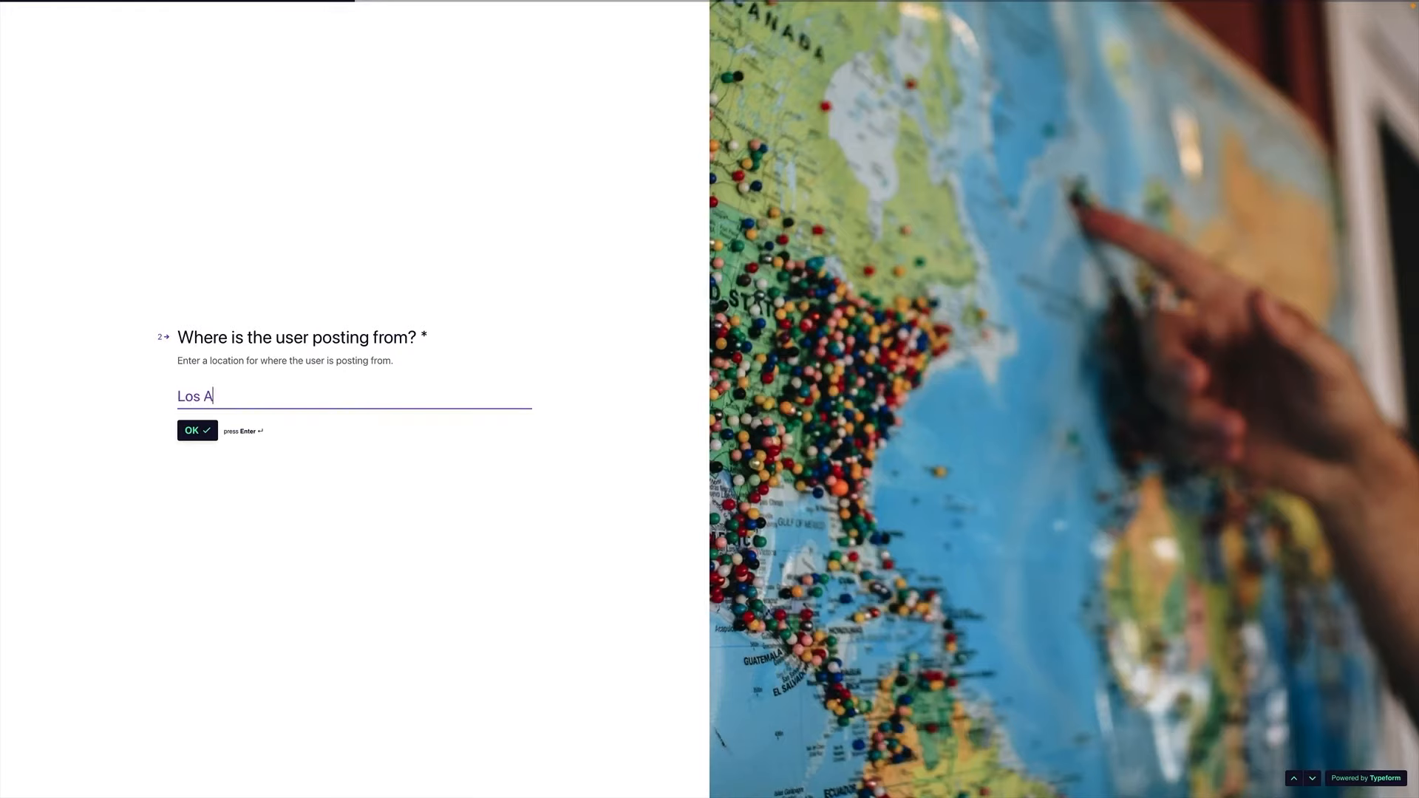
type("ngeles, CA")
key("Return")
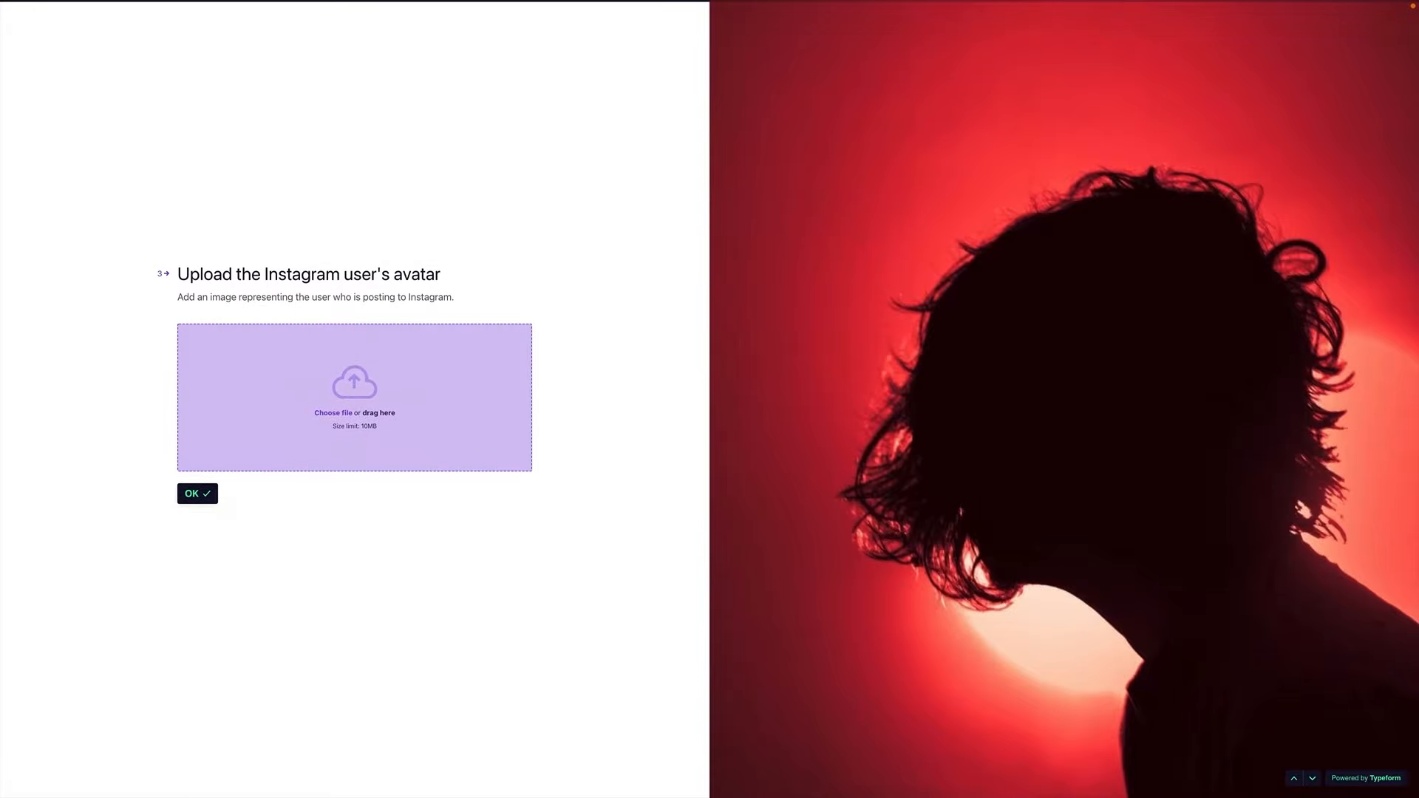
Preview bridges.jpg from the Samples folder, upload it as the Instagram user's avatar and continue to the following question
left_click(344, 400)
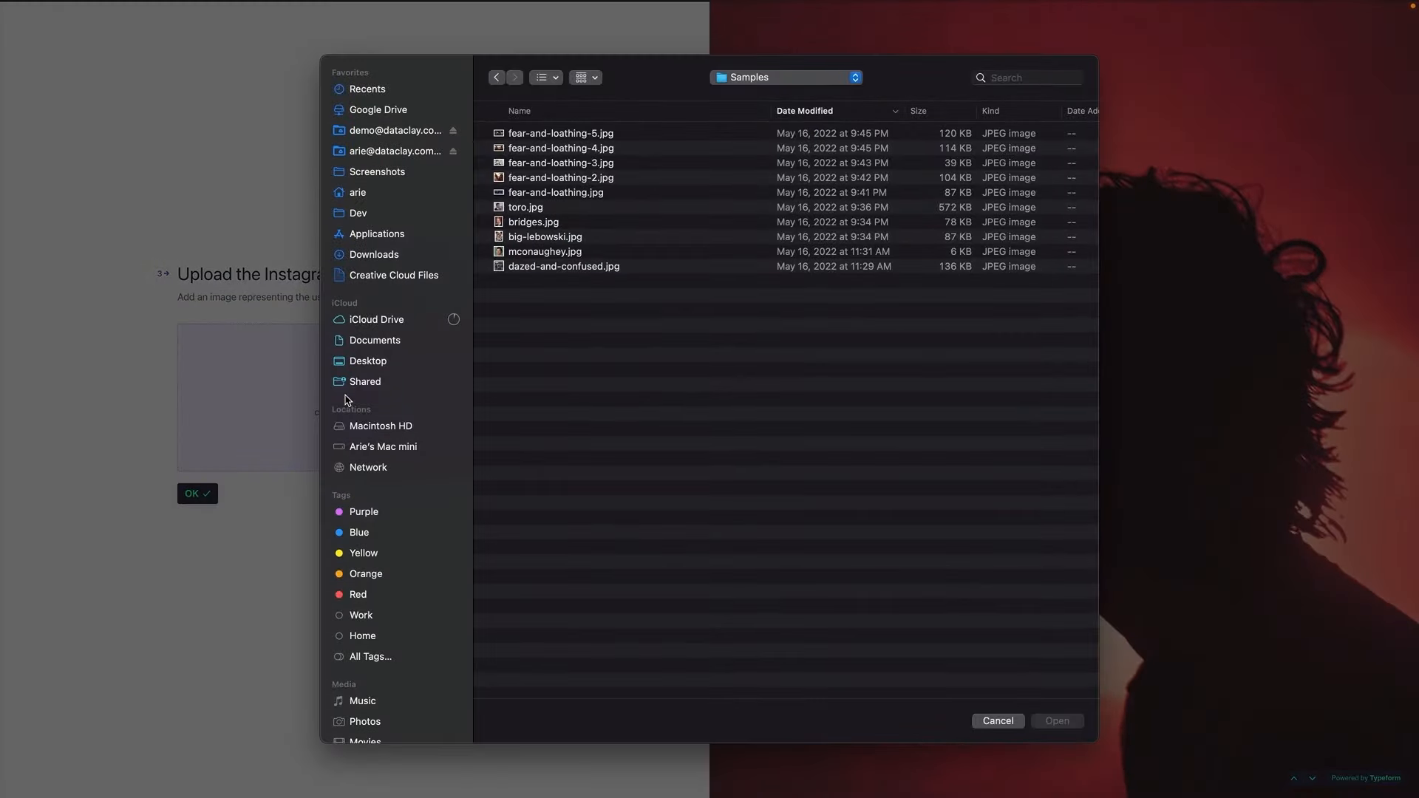
left_click(528, 221)
key("space")
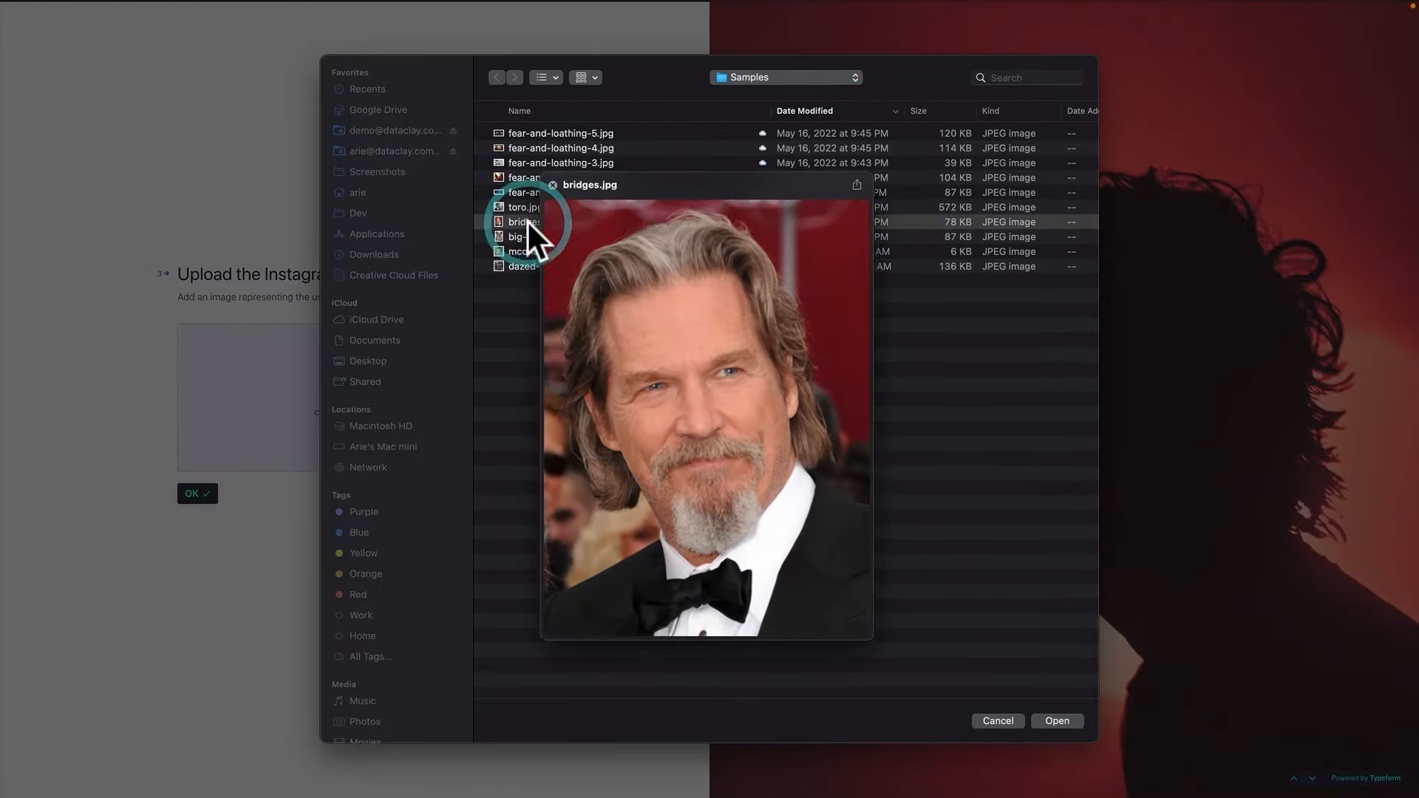
key("space")
left_click(1072, 717)
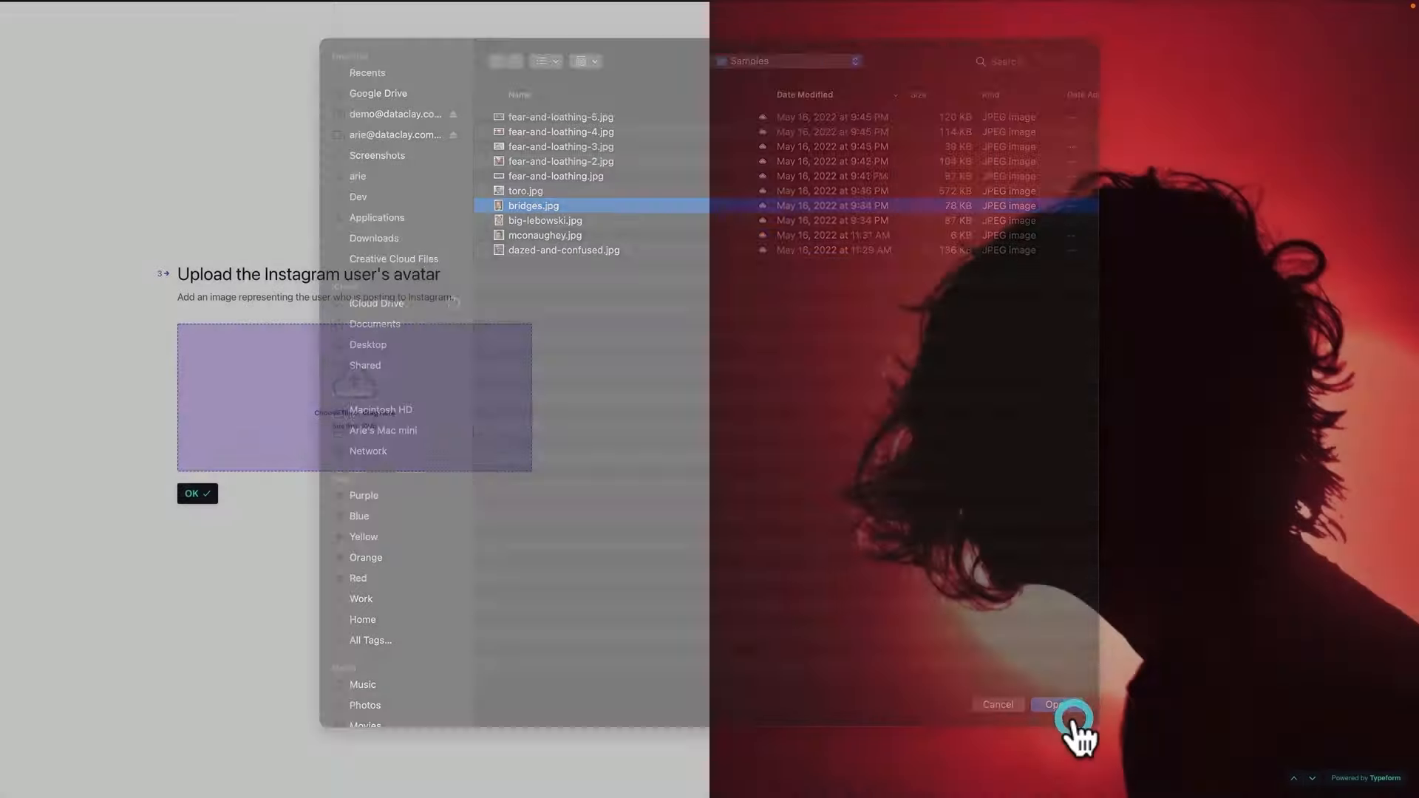
left_click(198, 493)
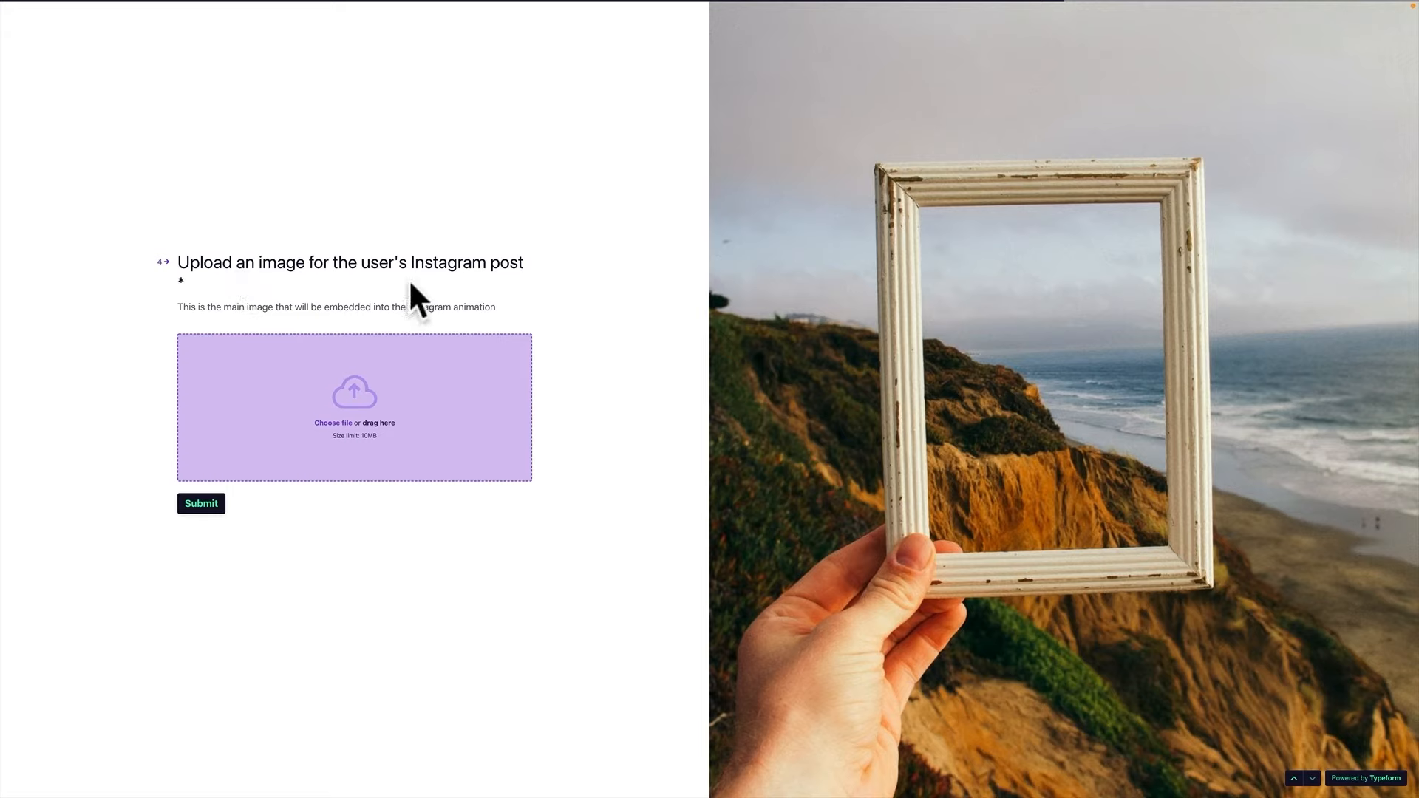
Preview big-lebowski.jpg, upload it as the image for the user's Instagram post and submit the form
left_click(345, 386)
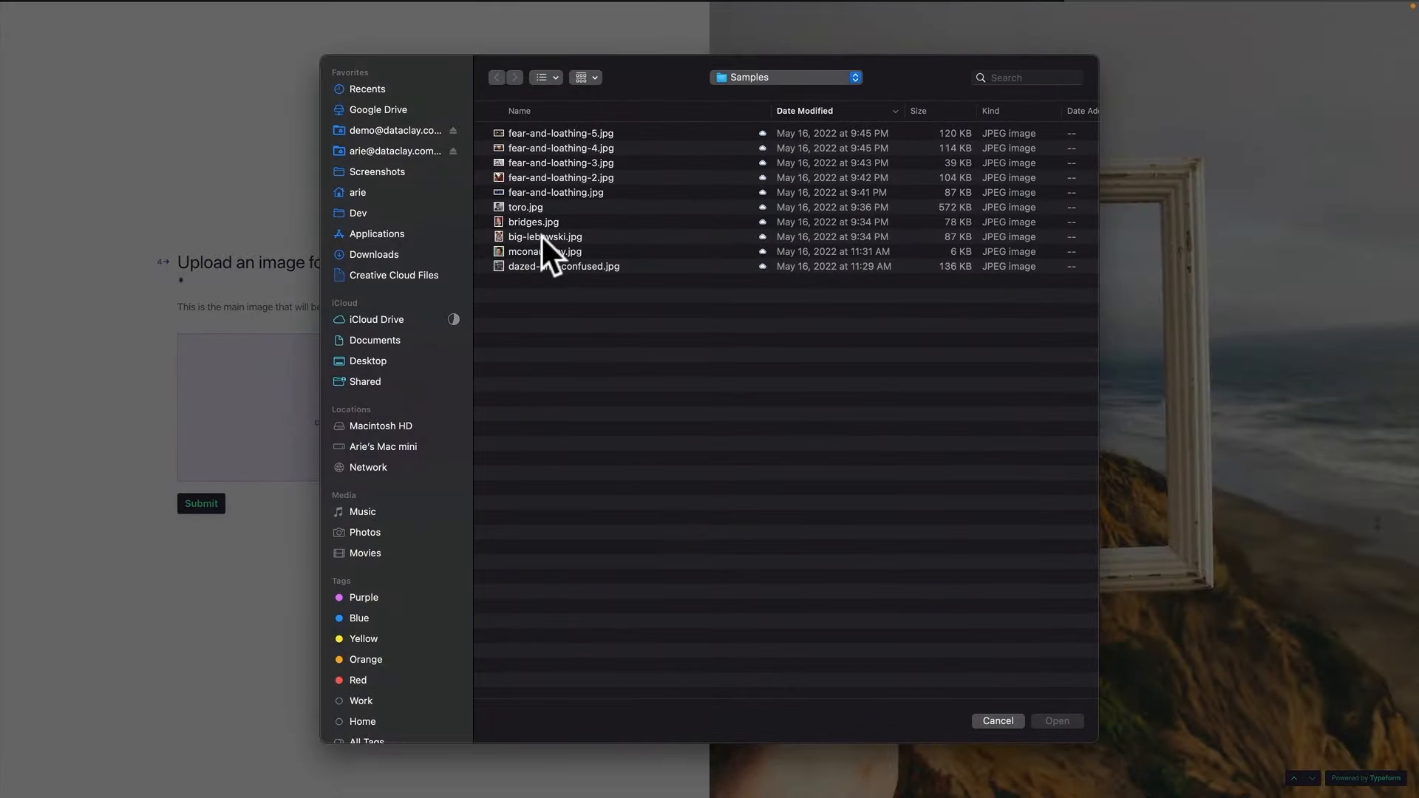
left_click(541, 235)
key("space")
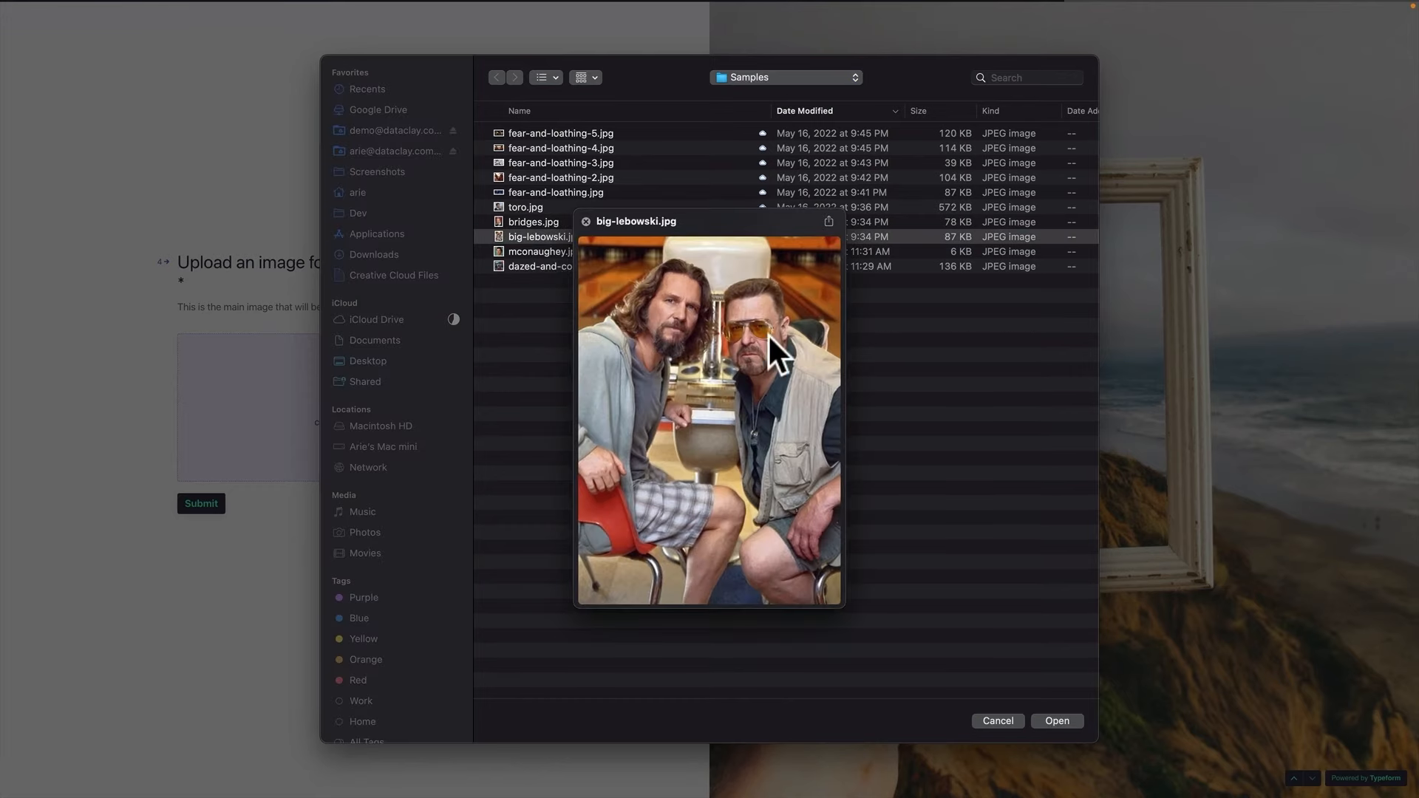
key("space")
left_click(1055, 719)
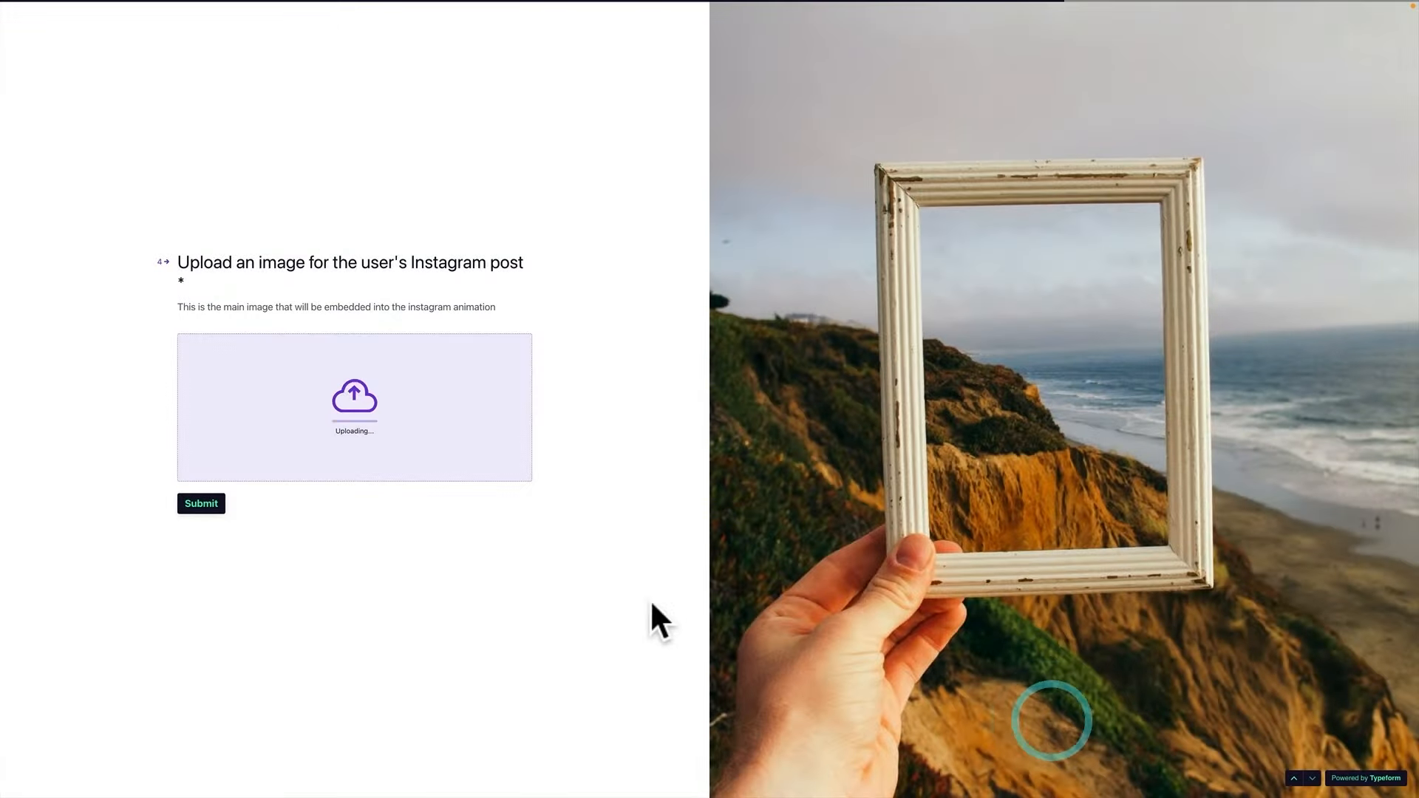
left_click(190, 502)
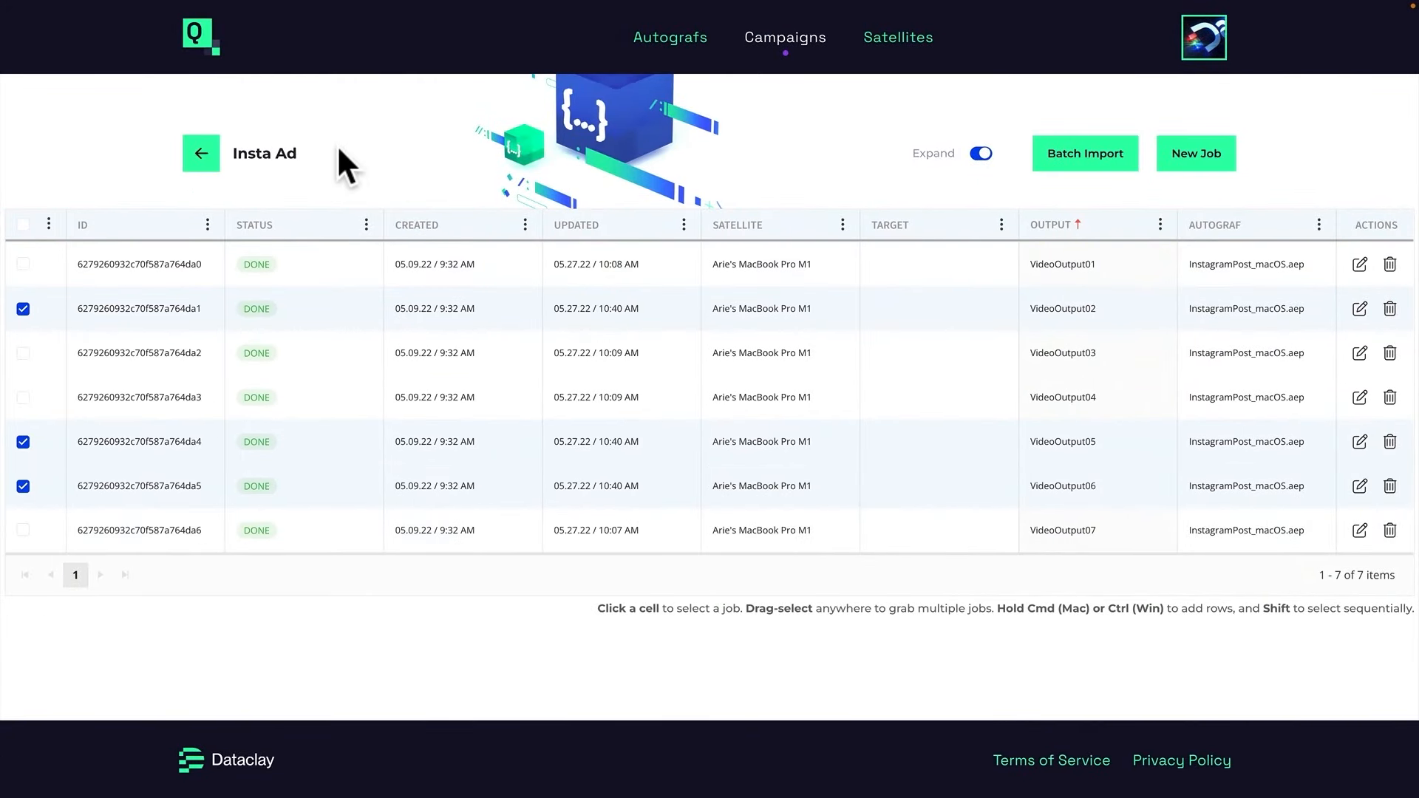
Reload the Insta Ad campaign in QUE Dash and open the newly submitted form job's details
key("super+r")
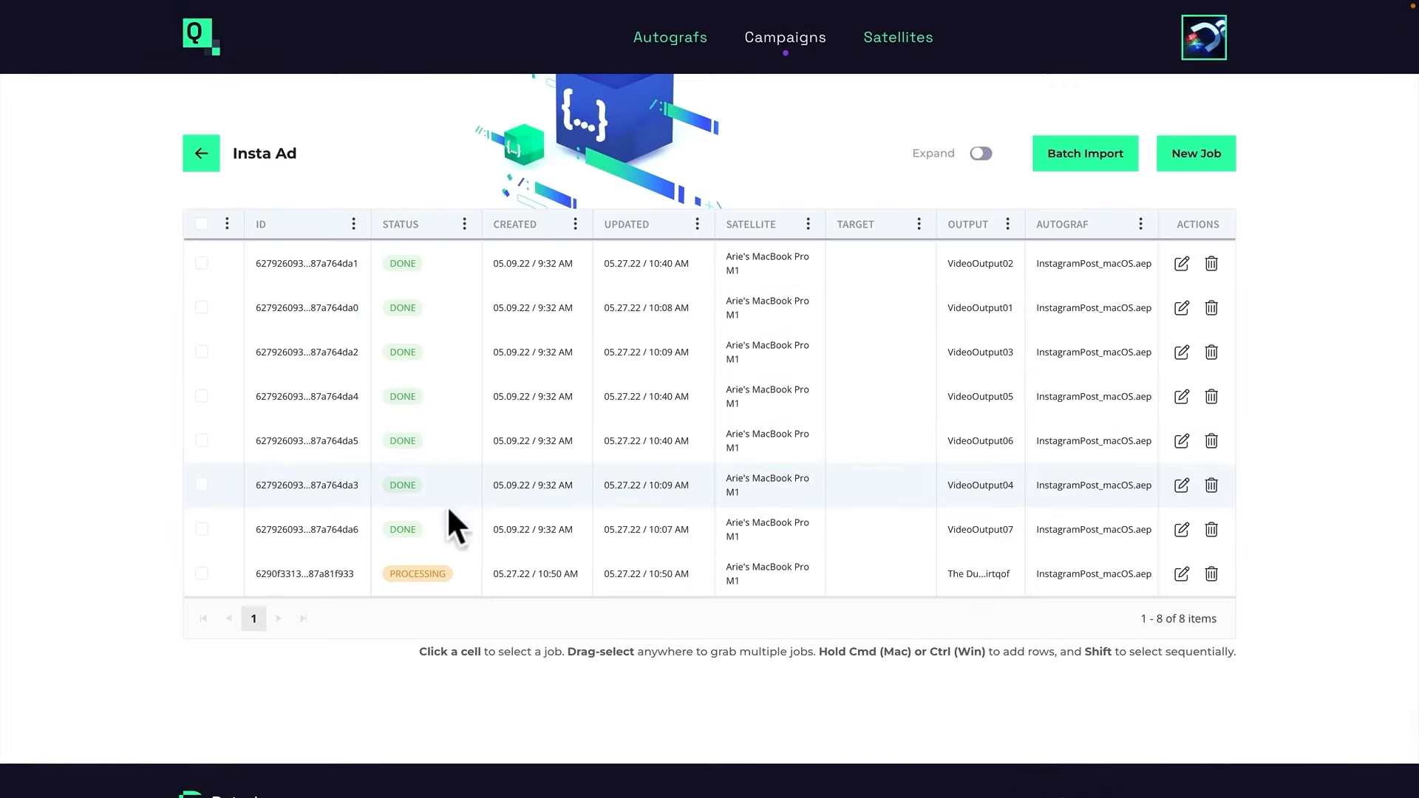
left_click(1181, 574)
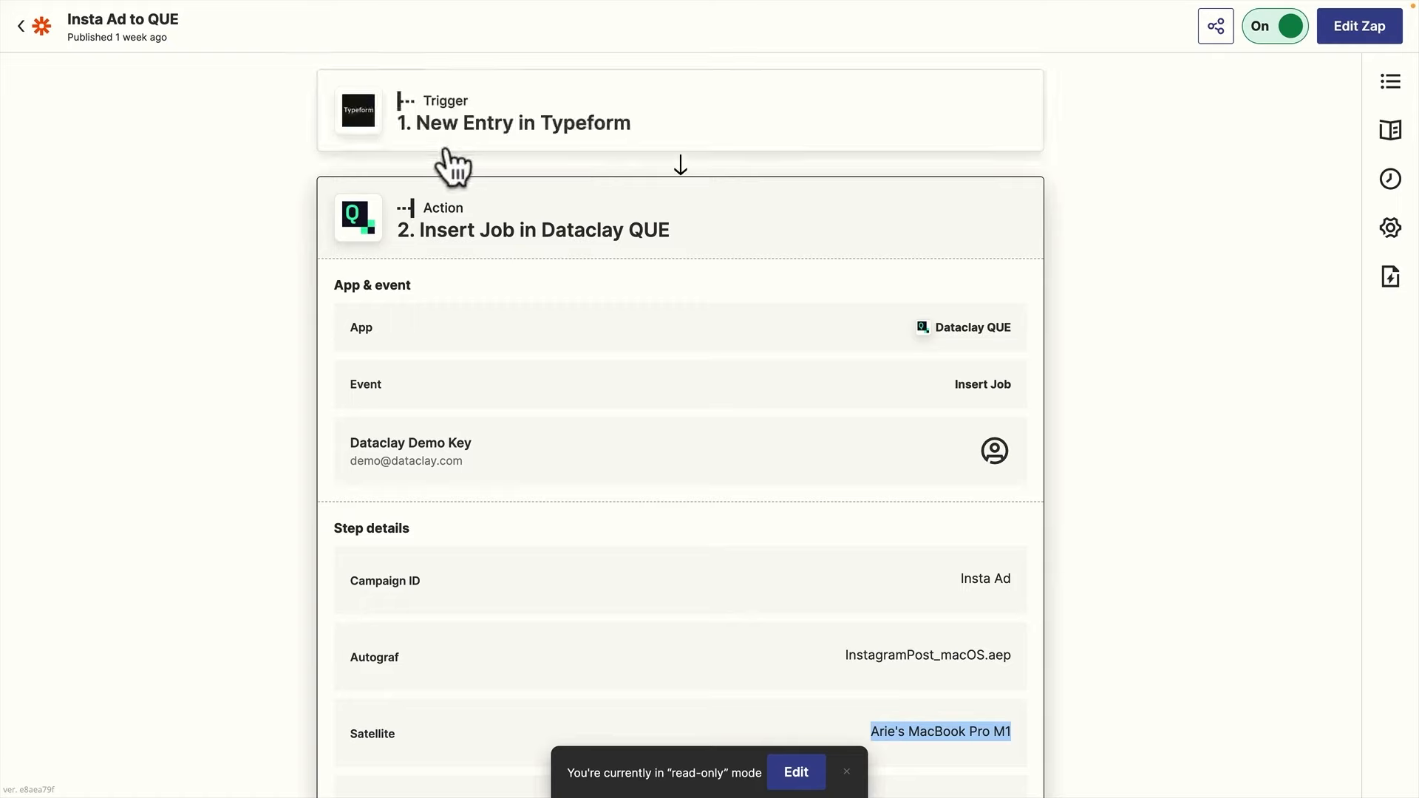
In Zapier, examine the "Insta Ad to QUE" zap's Typeform trigger and the Insert Job action's campaign, output filename and data value mappings
left_click(782, 111)
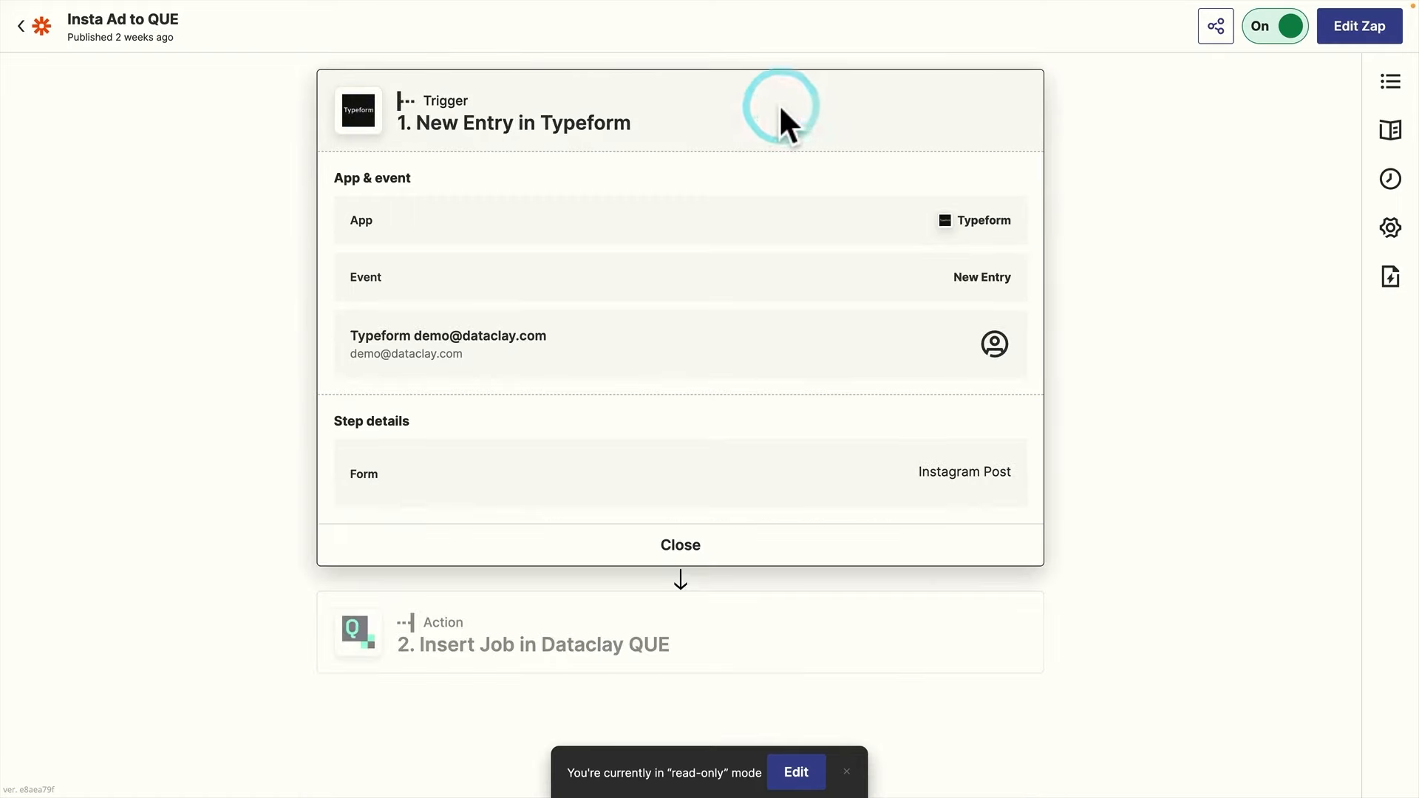
left_click(765, 628)
scroll(761, 613, "down", 5)
scroll(554, 177, "up", 2)
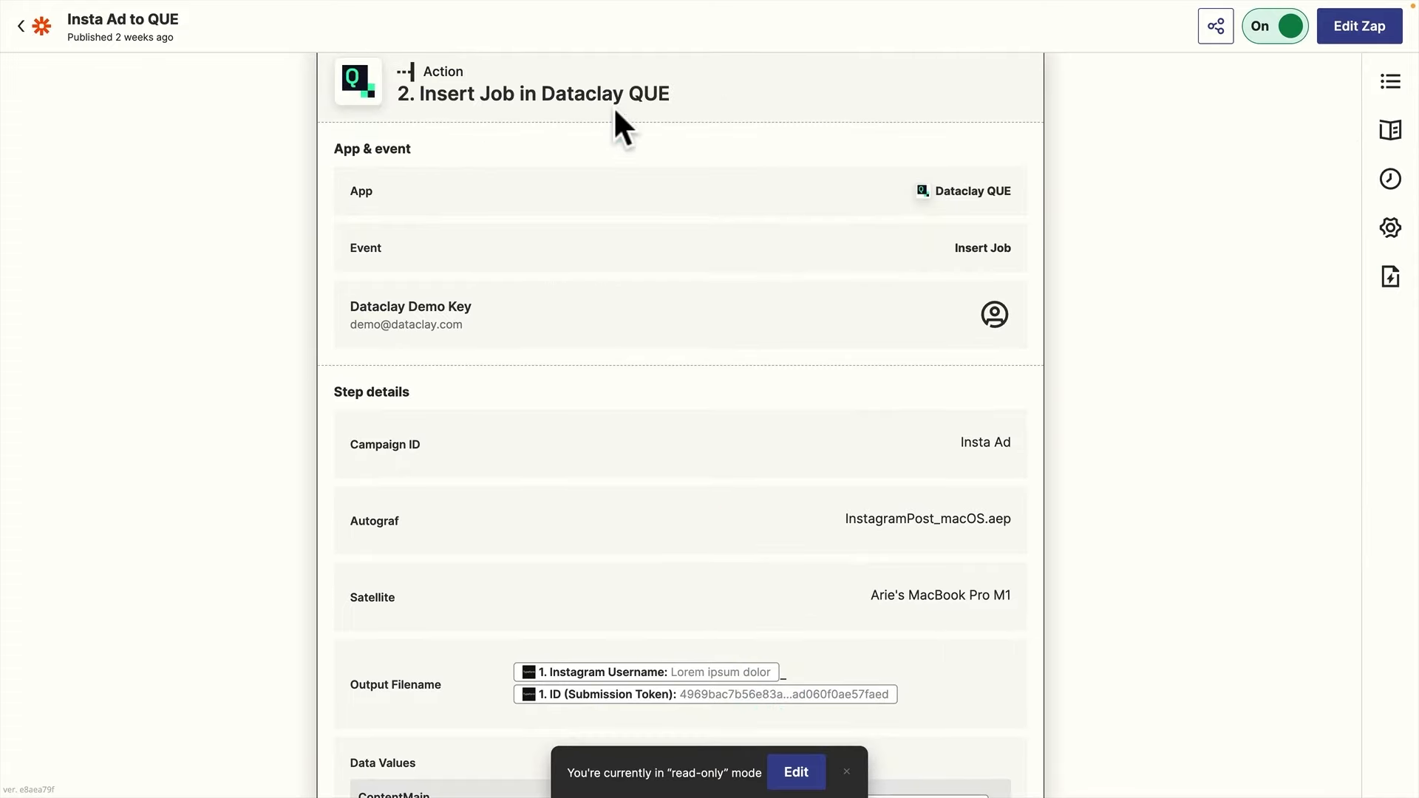
scroll(616, 141, "down", 3)
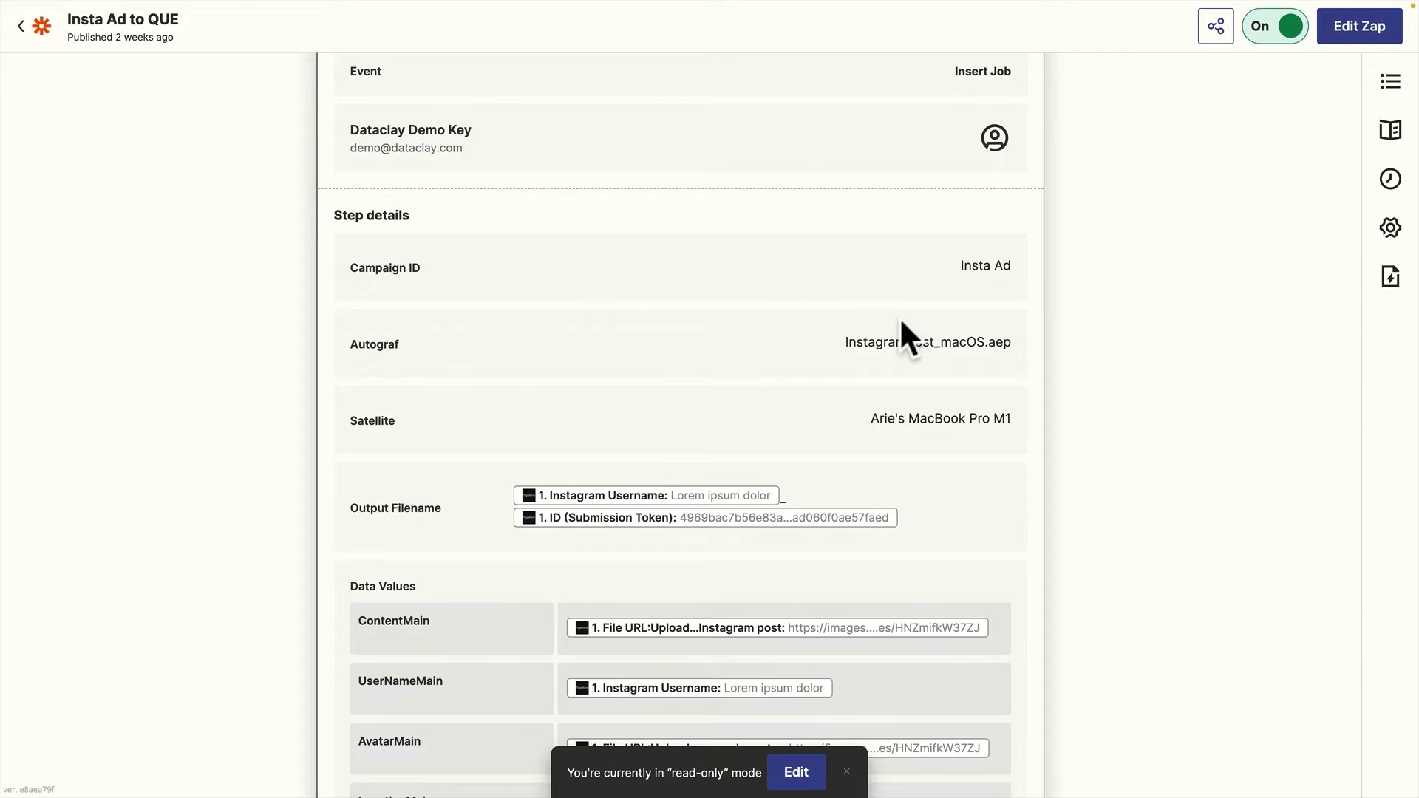
scroll(791, 362, "down", 2)
scroll(769, 351, "down", 1)
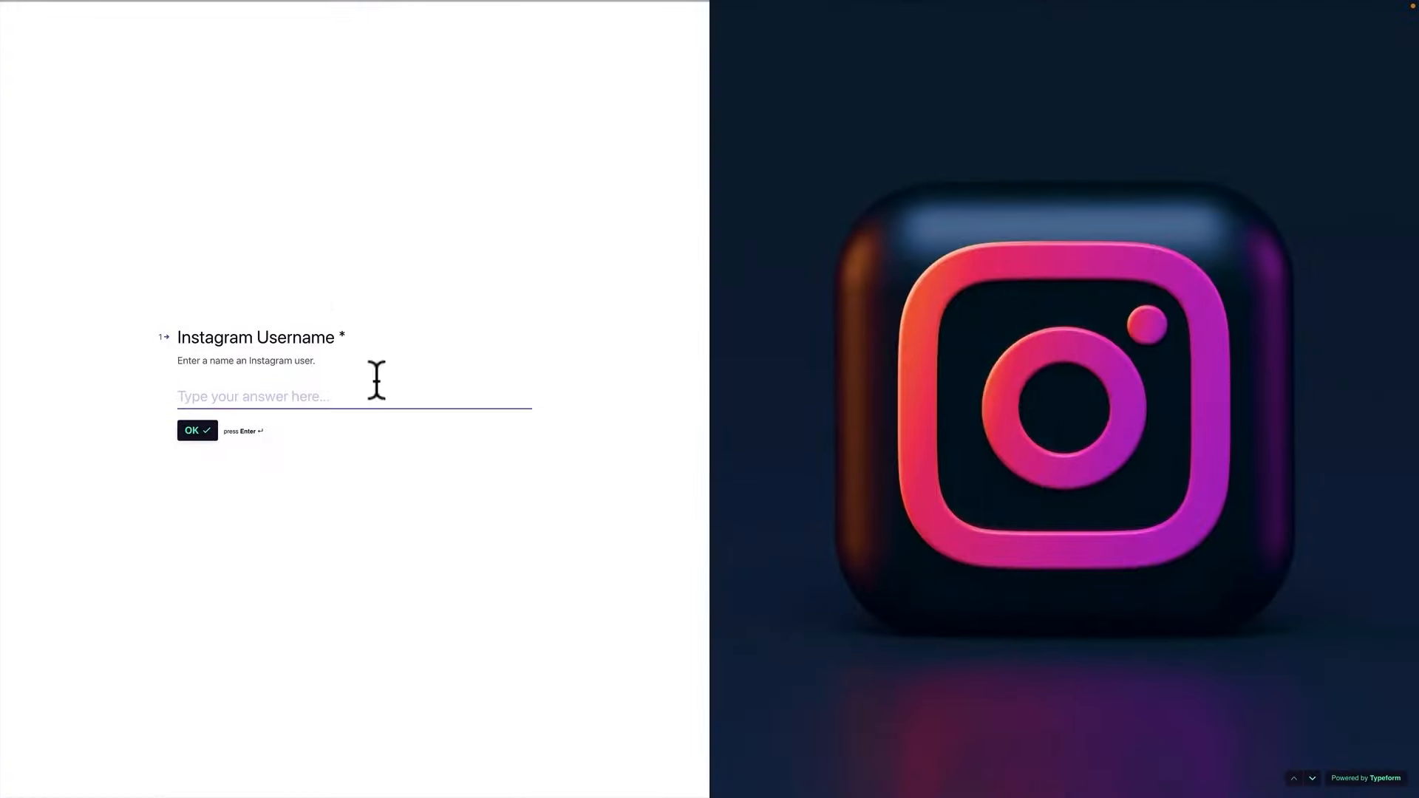
Start another Typeform entry with "Dr. Gonzo" as the Instagram username and "San Francisco, CA" as the posting location
left_click(289, 390)
type("Dr. Gonzo")
key("Return")
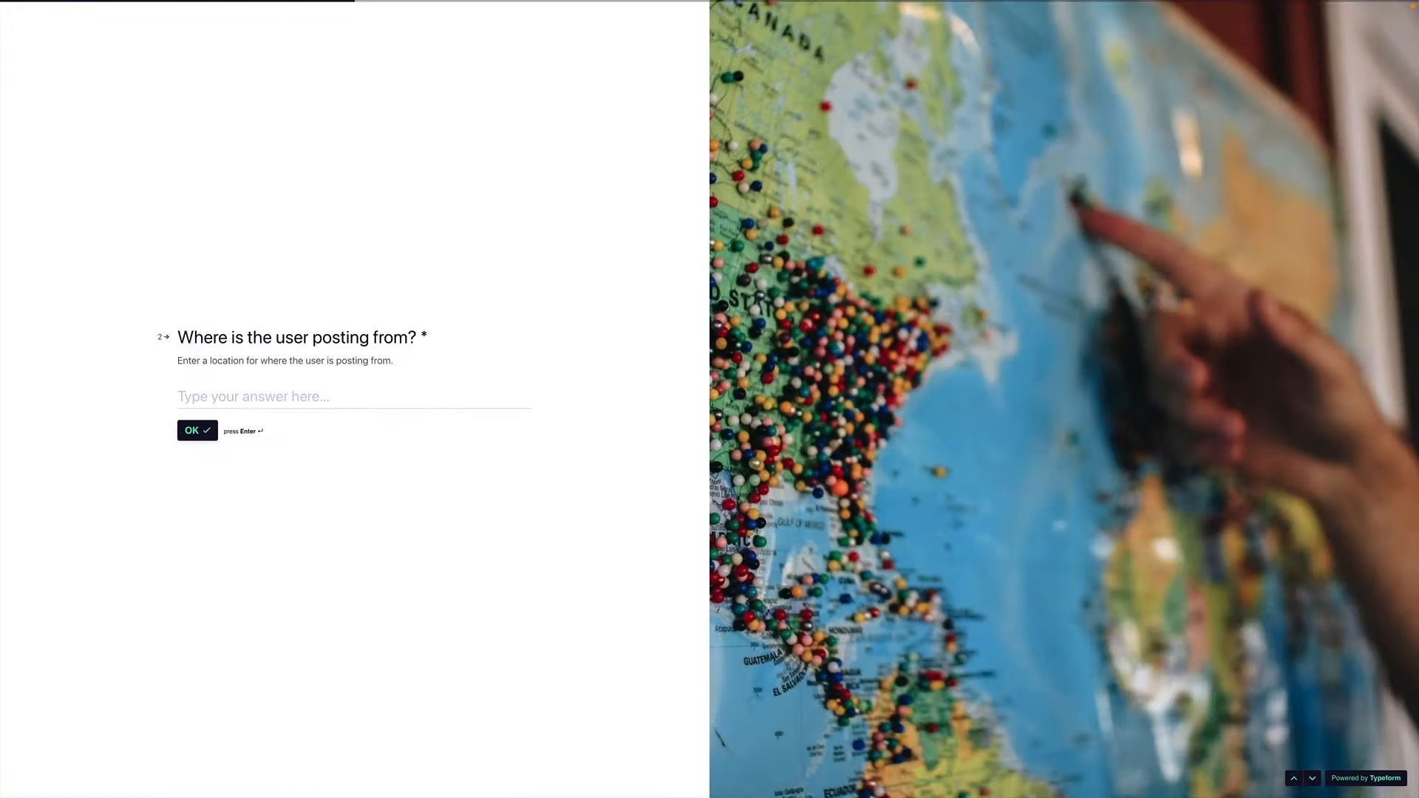
type("San Francisco, CA")
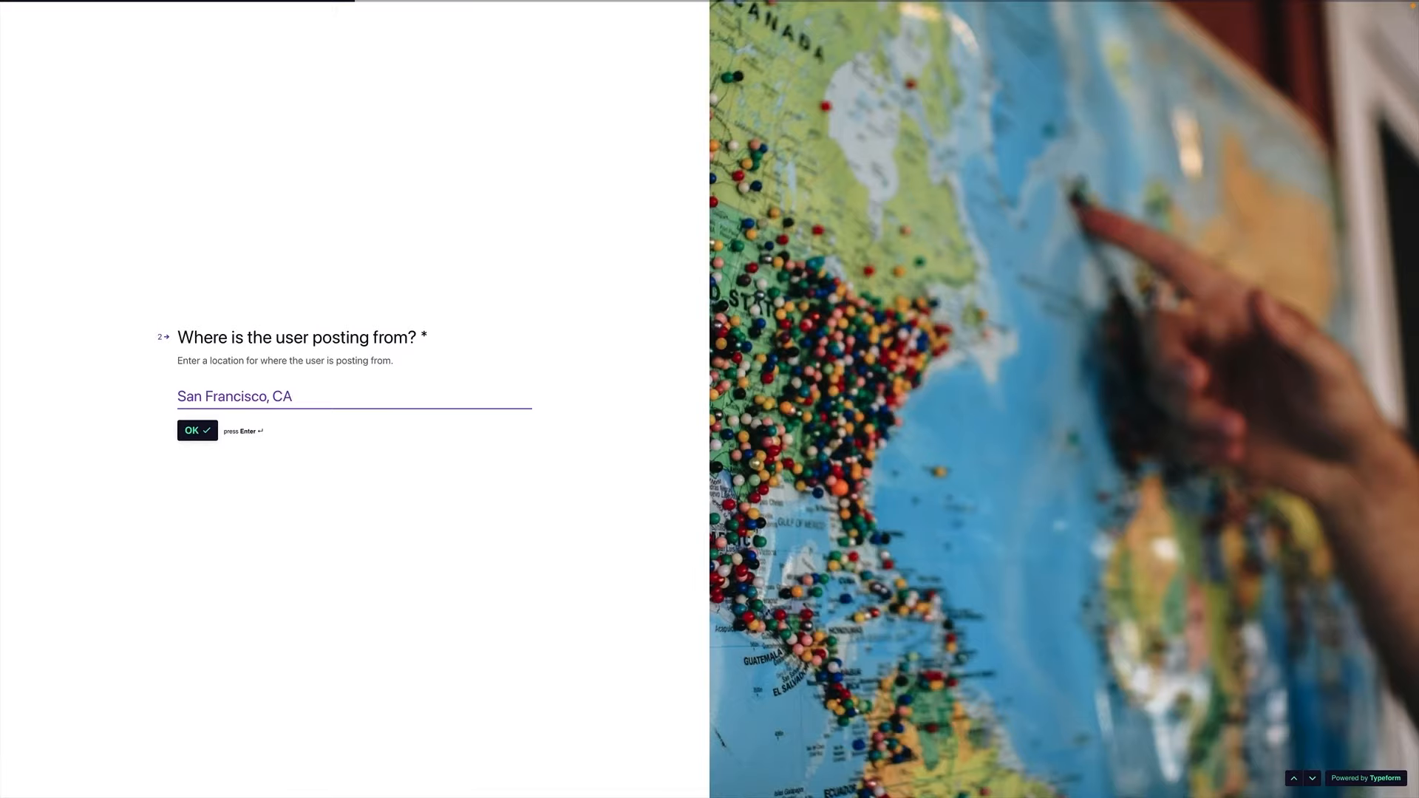
key("Return")
Preview toro.jpg from the Samples folder, upload it as the Instagram user's avatar and continue to the post image question
left_click(369, 393)
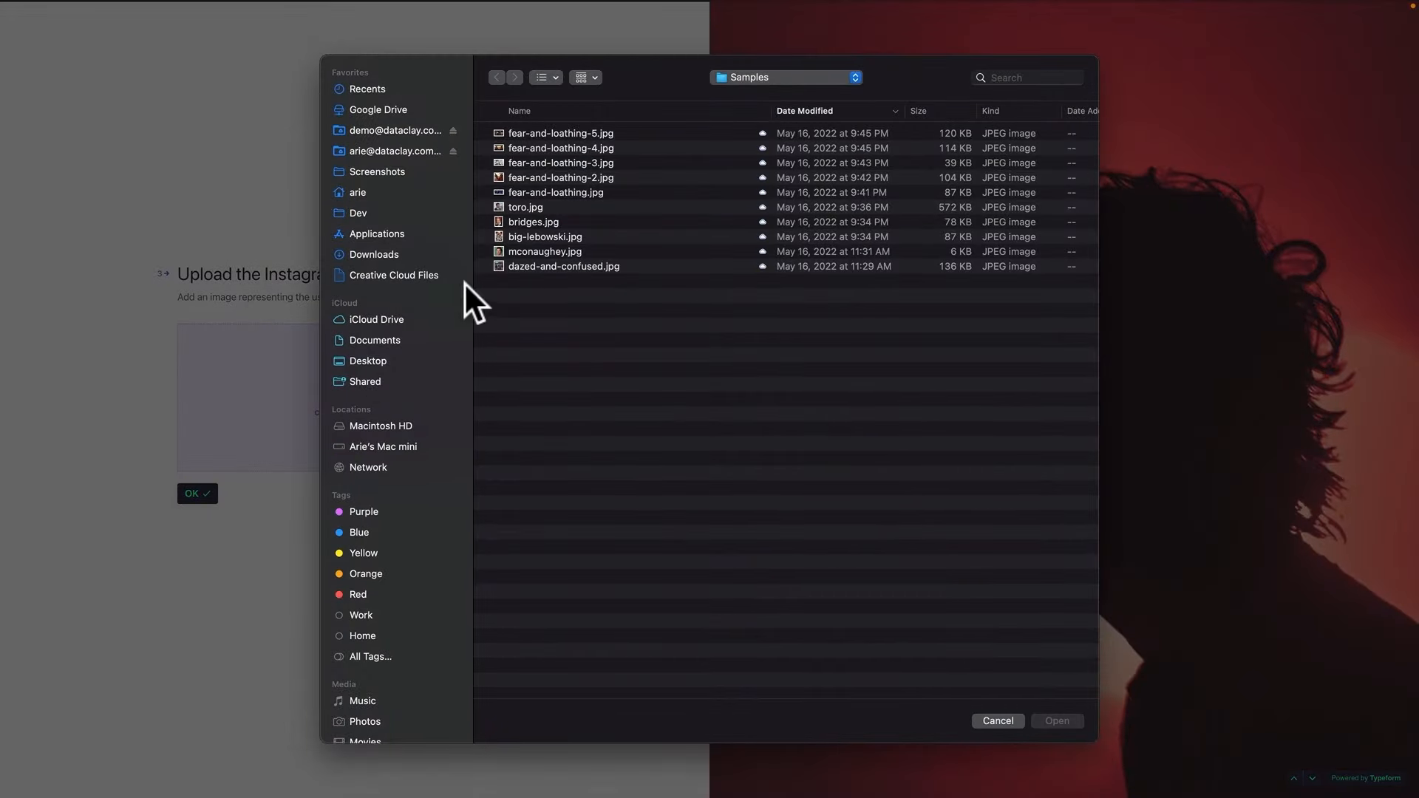
left_click(538, 207)
key("space")
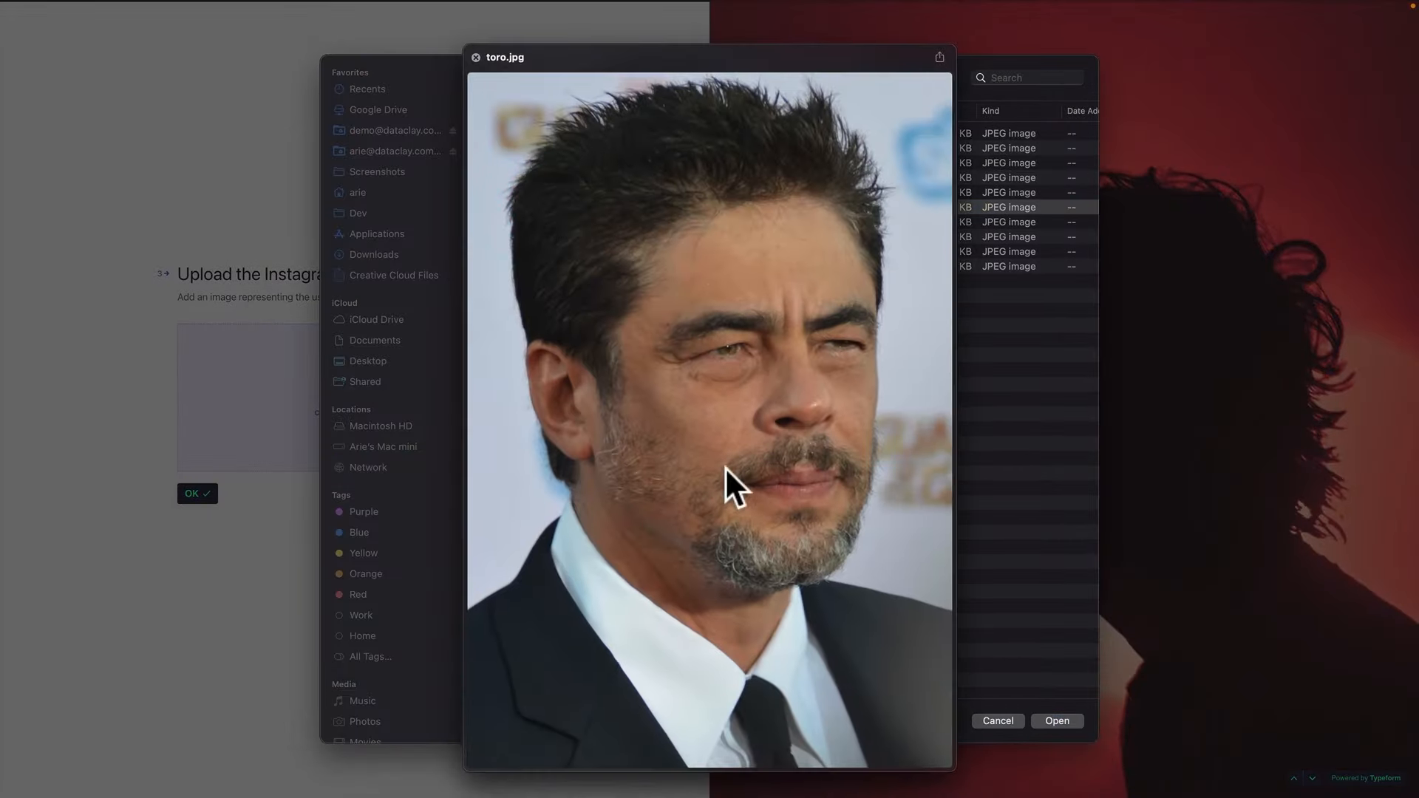
key("space")
left_click(1057, 720)
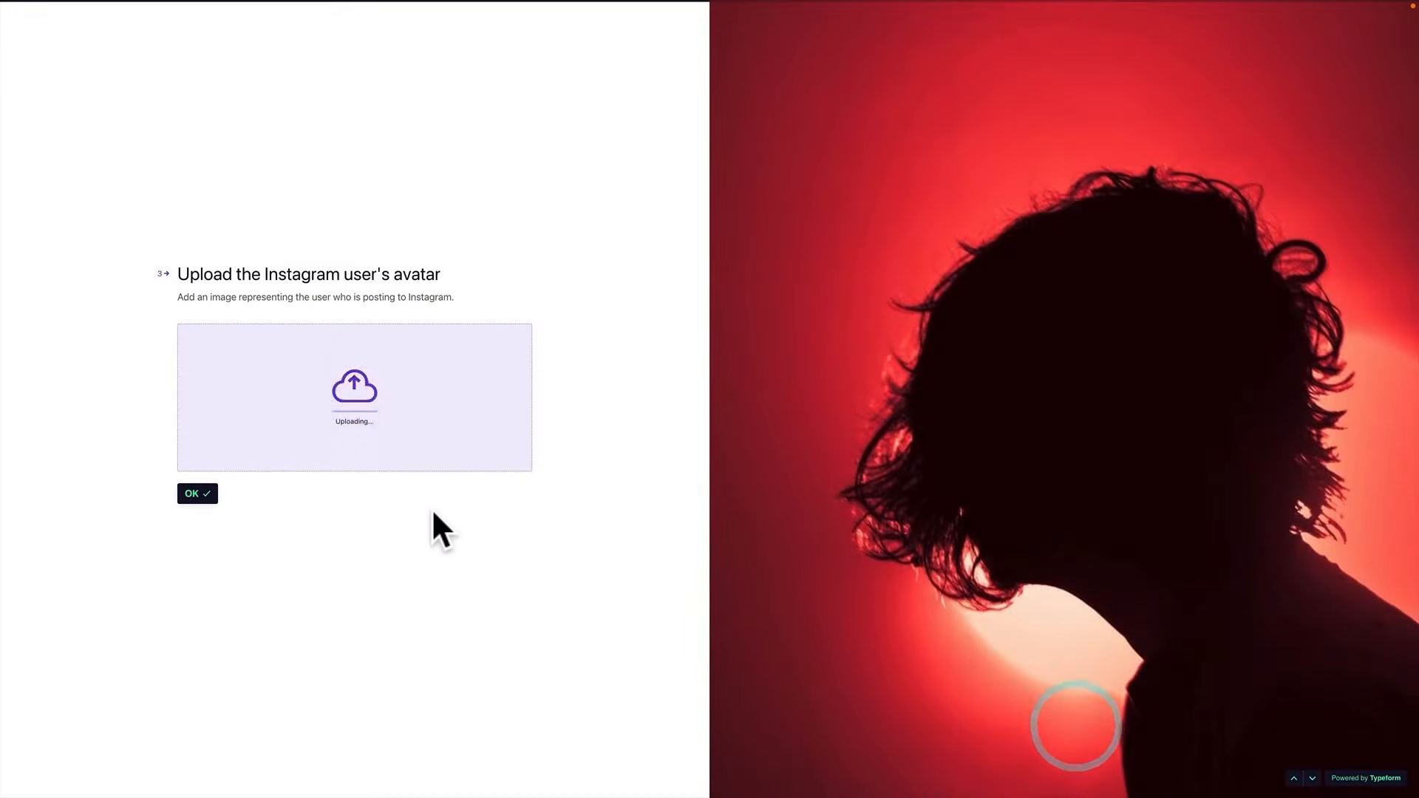
left_click(194, 494)
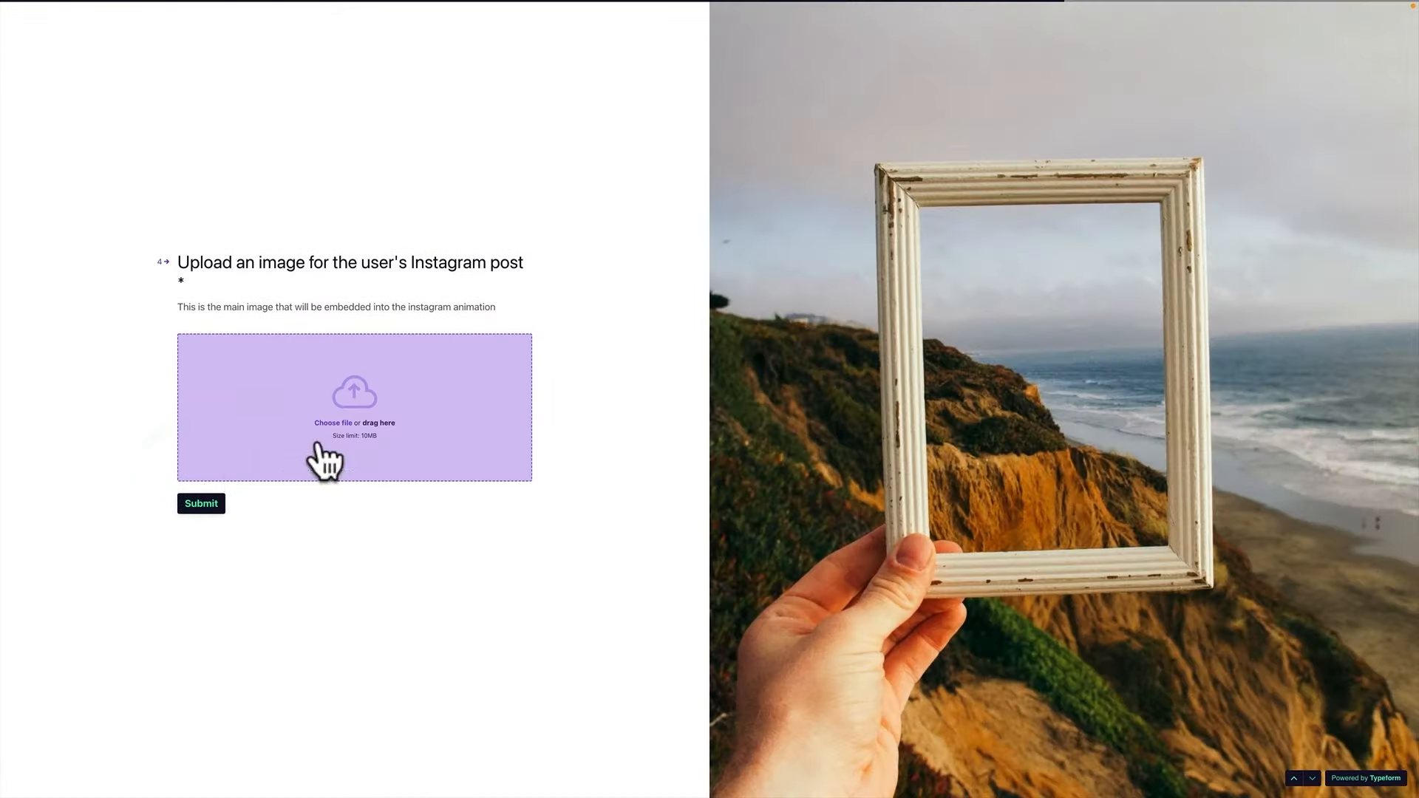
Preview fear-and-loathing-2.jpg from the Samples folder, upload it as the Instagram post image and submit the form
left_click(320, 445)
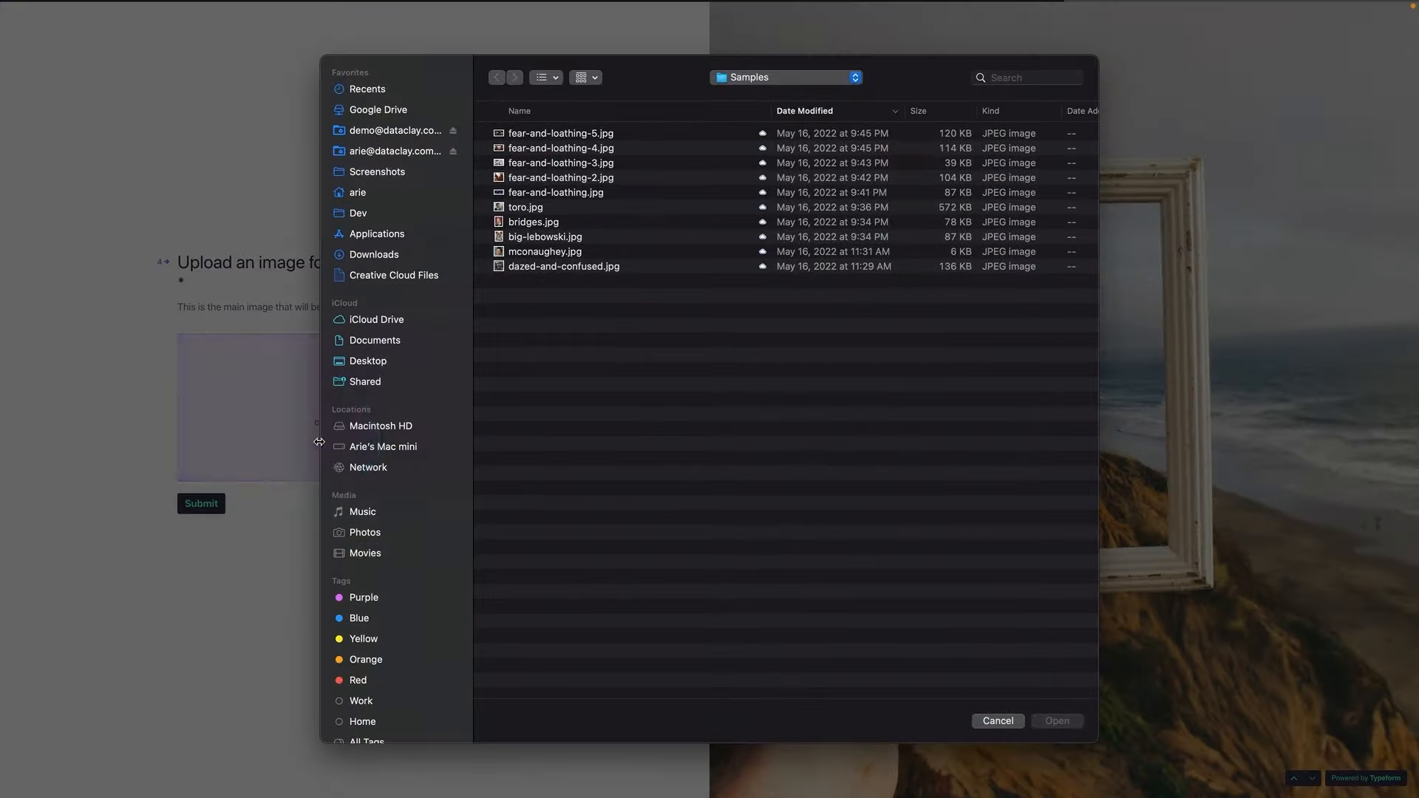
left_click(530, 175)
key("space")
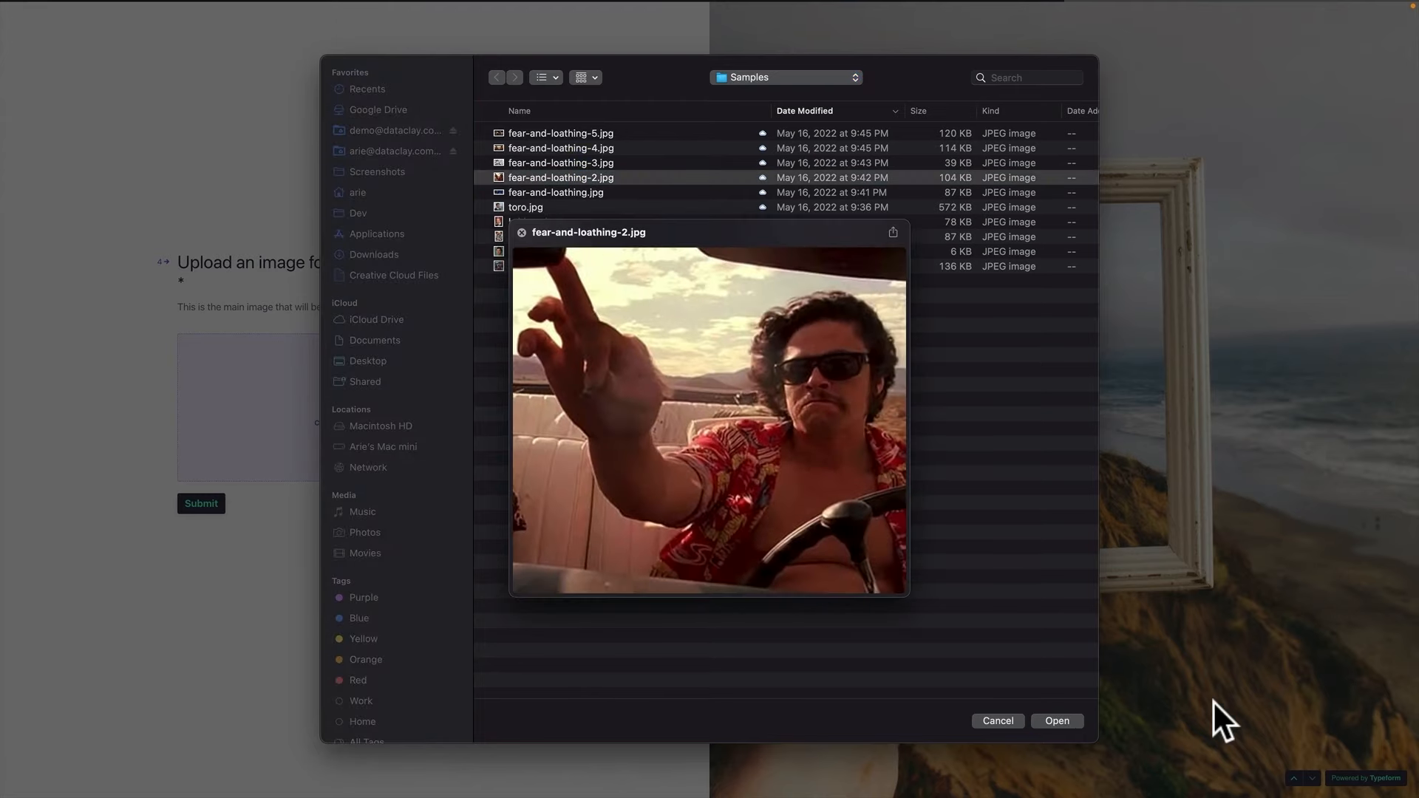
key("space")
left_click(1075, 722)
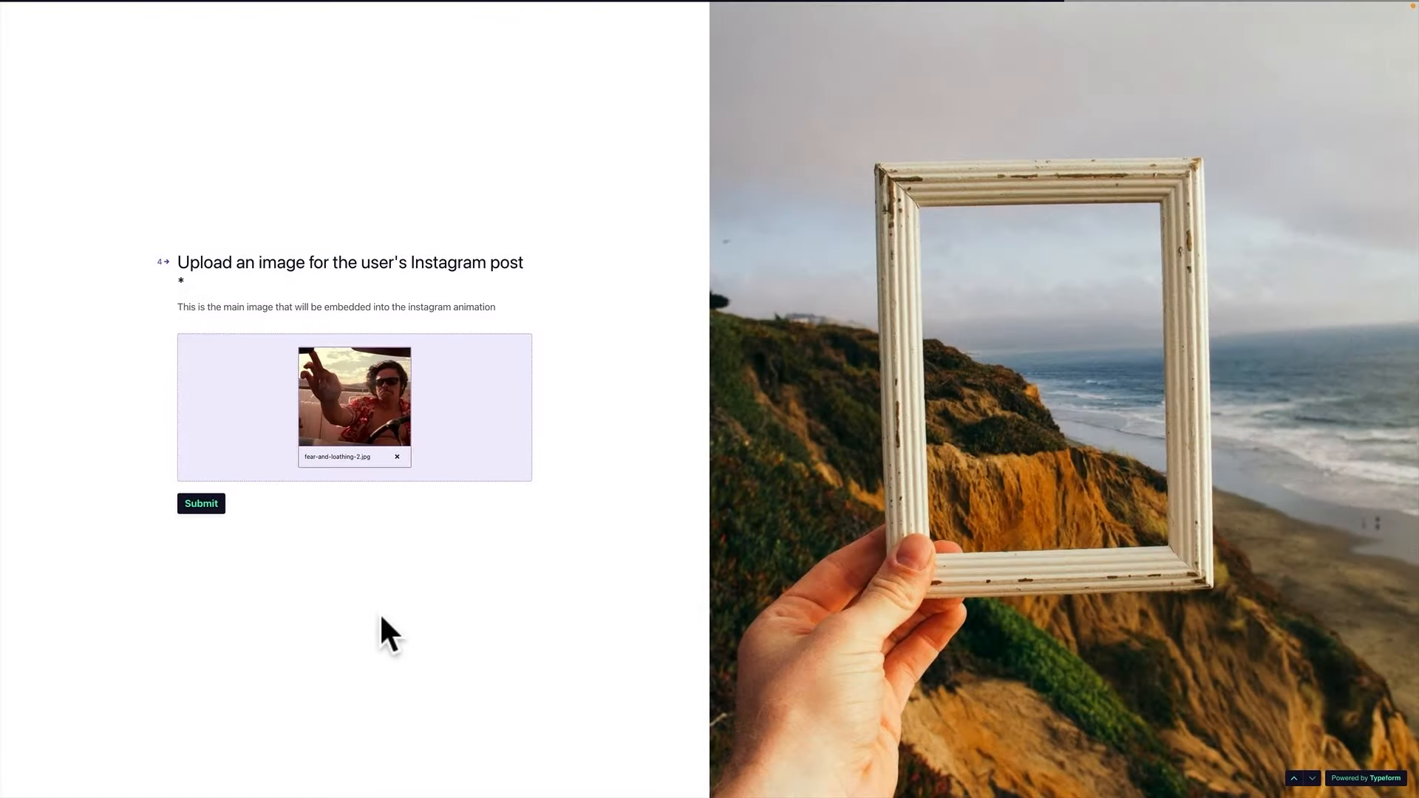
left_click(193, 508)
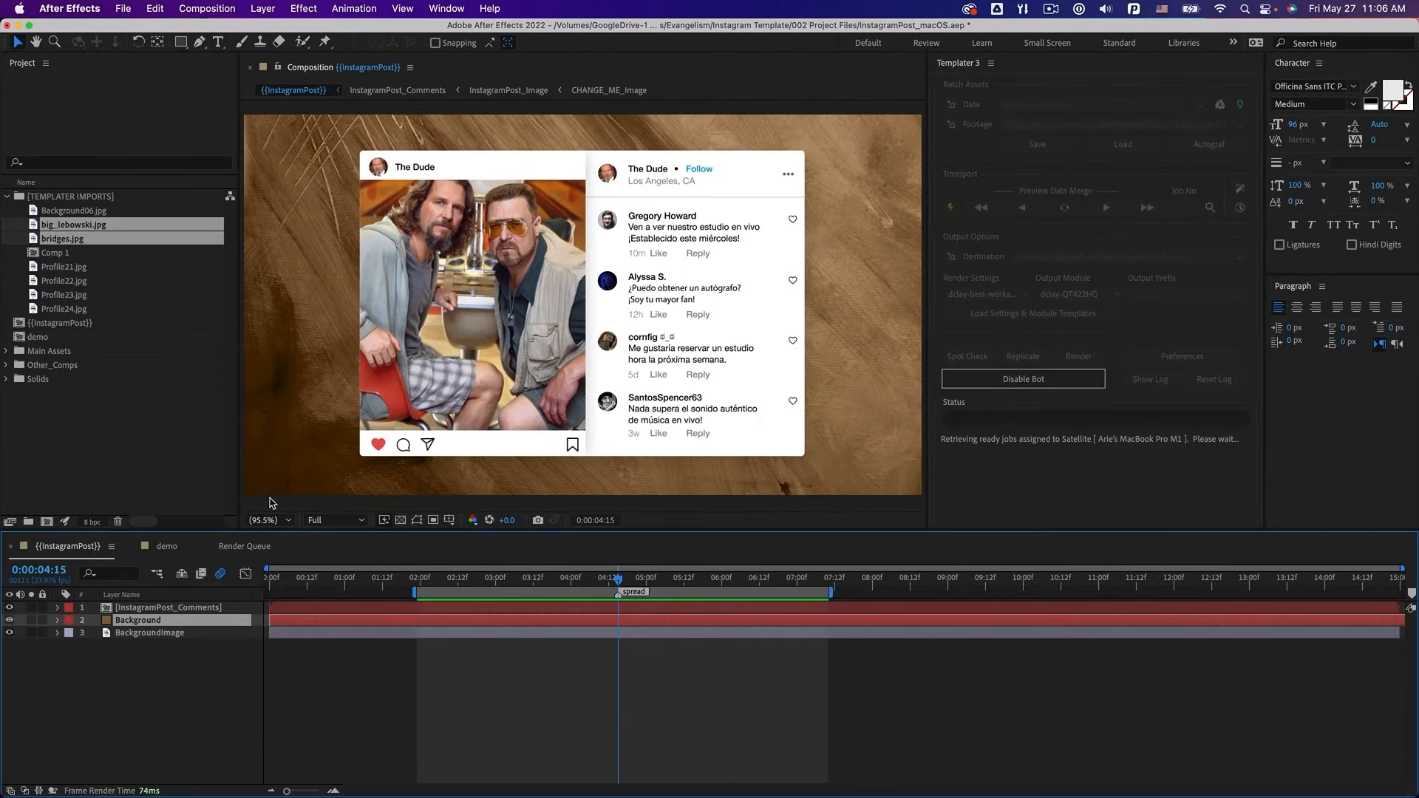
key("super+s")
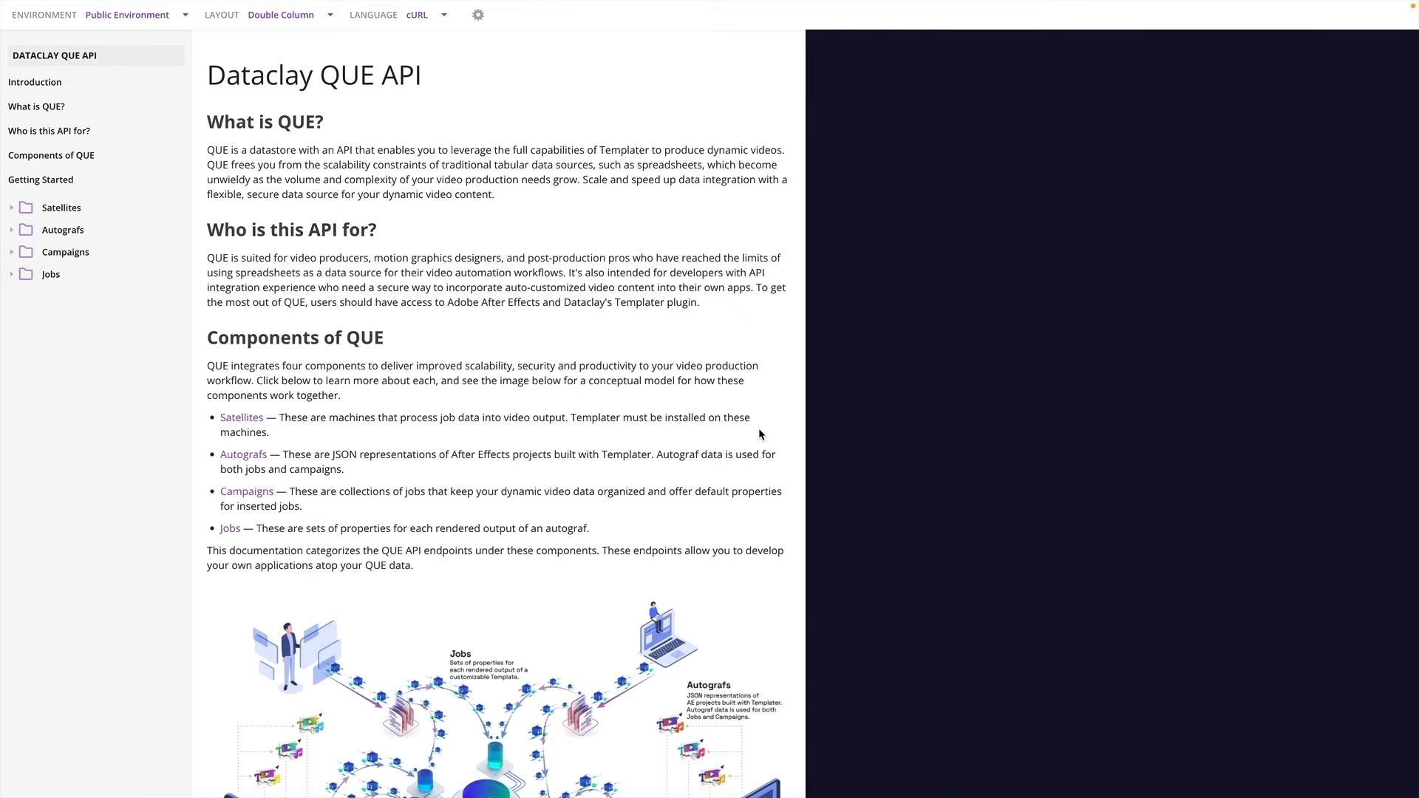
Open the "Create a new Job" endpoint in the QUE API documentation's Jobs section and highlight its request URL
left_click(17, 273)
left_click(96, 297)
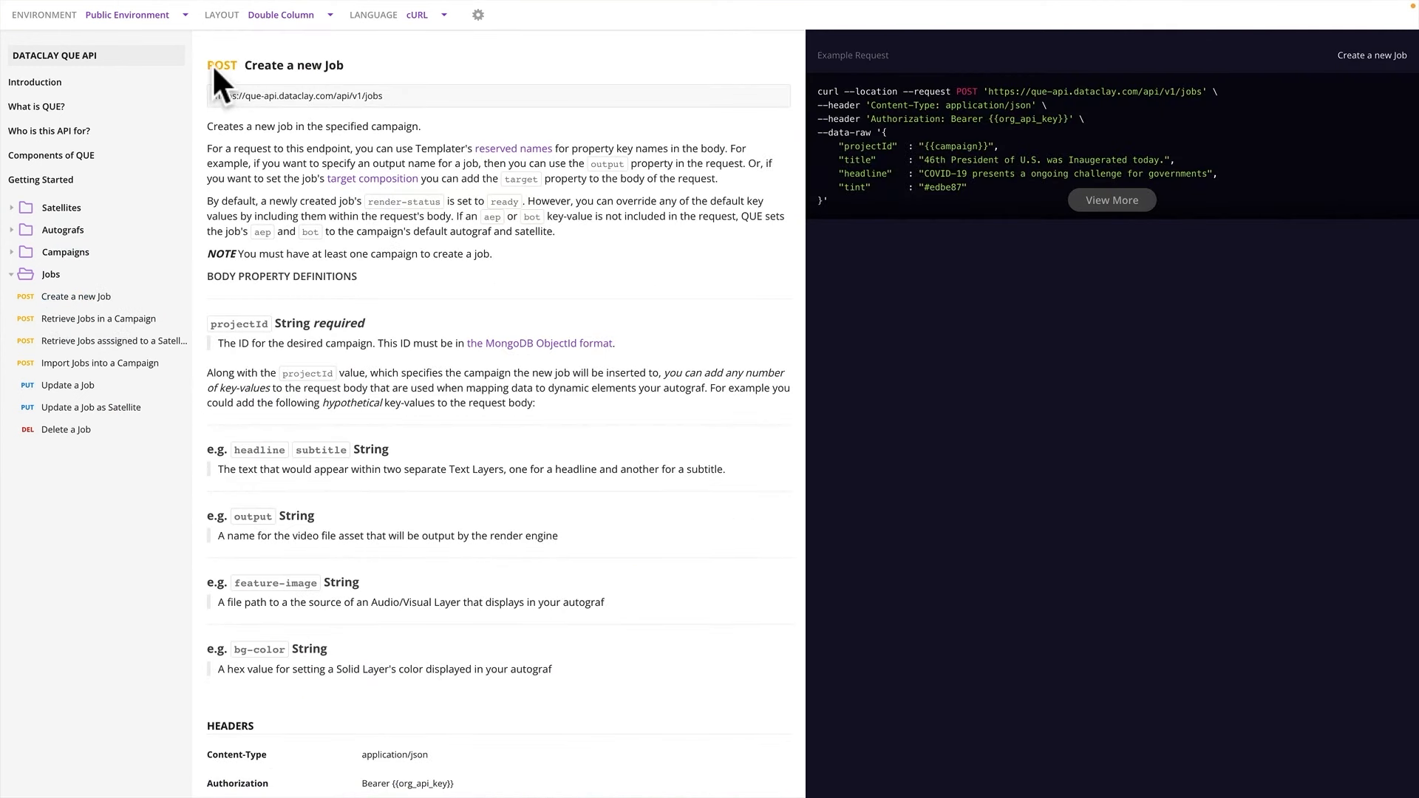
left_click_drag(214, 93, 396, 96)
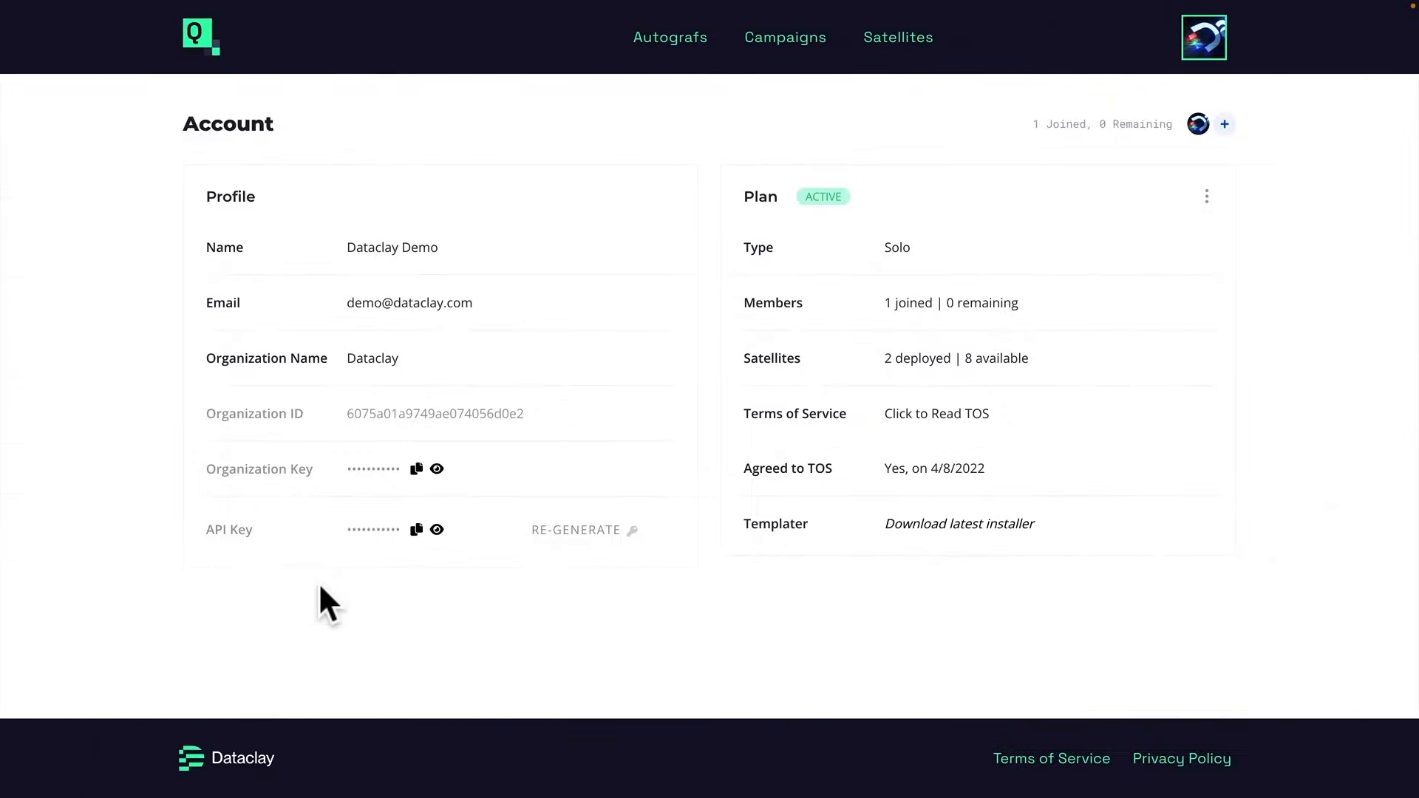
Copy the API key from the QUE account page and return to the authorization header in the documentation's example request
left_click(1209, 46)
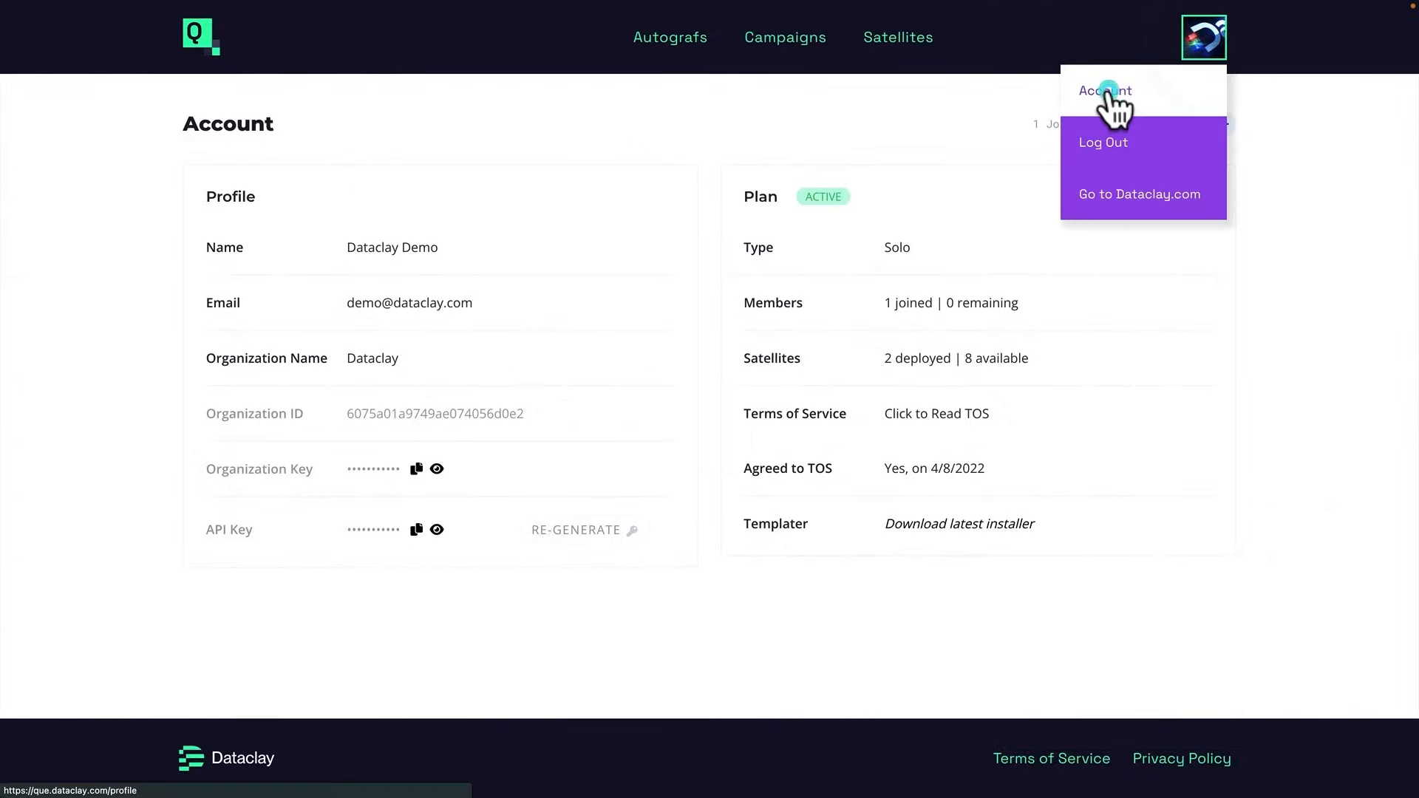
left_click(1212, 91)
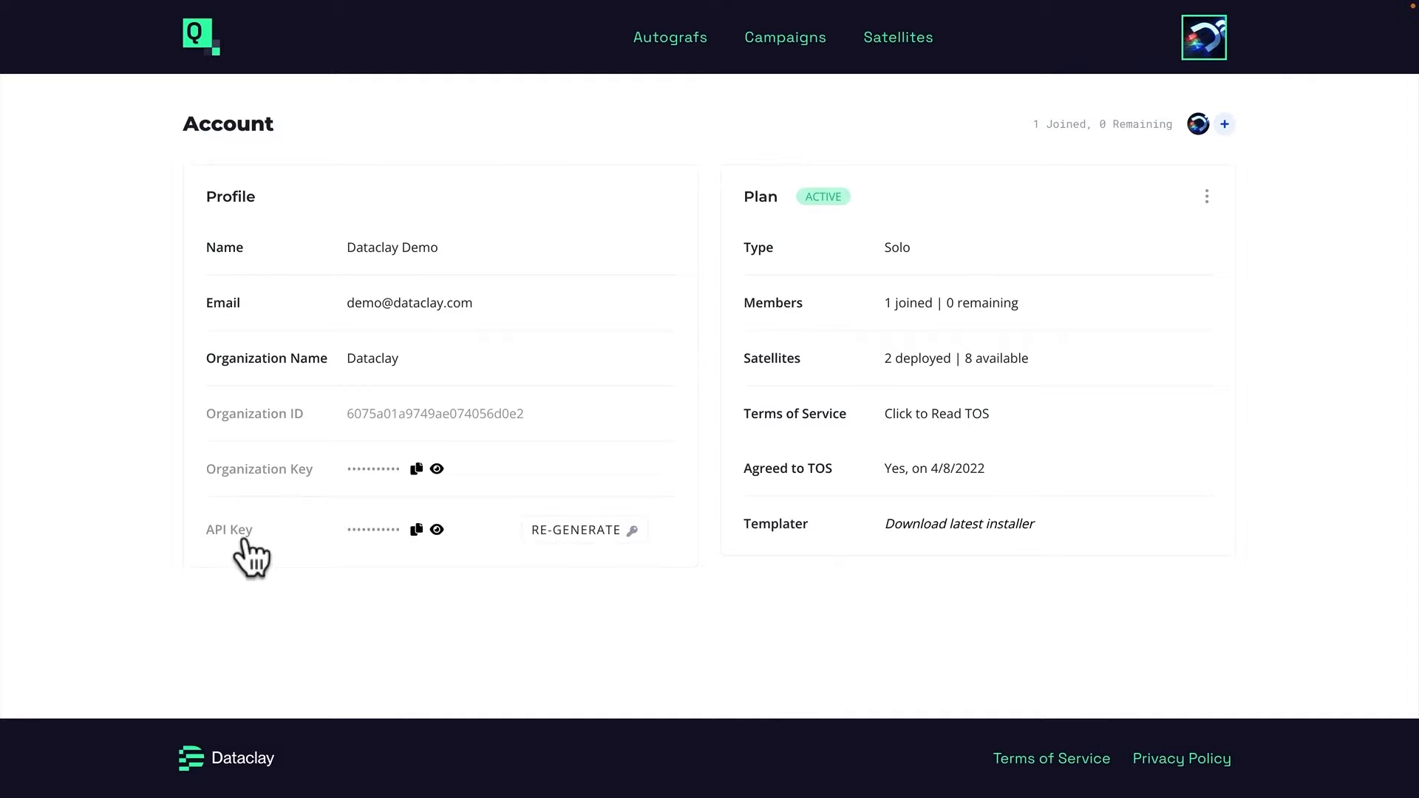
left_click(416, 529)
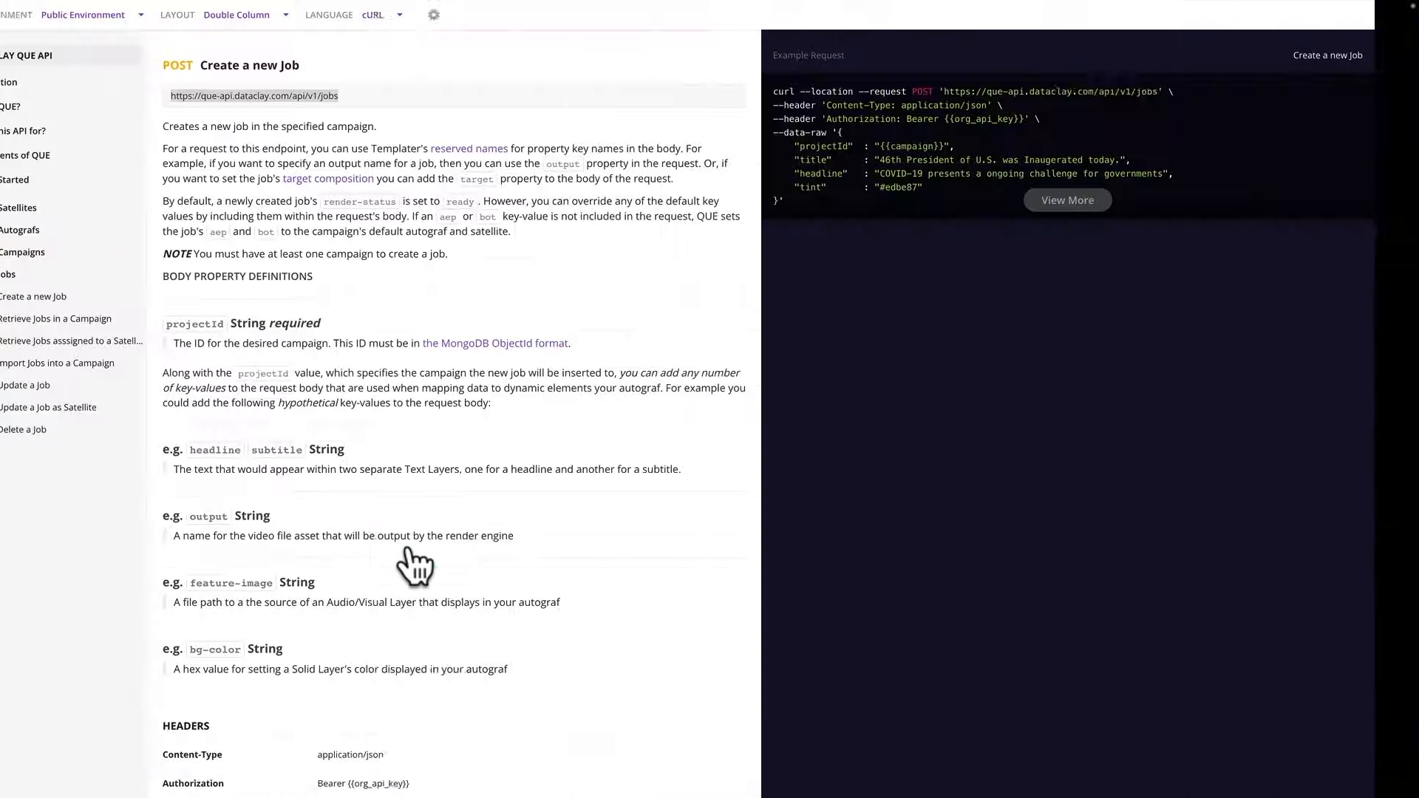
left_click(992, 115)
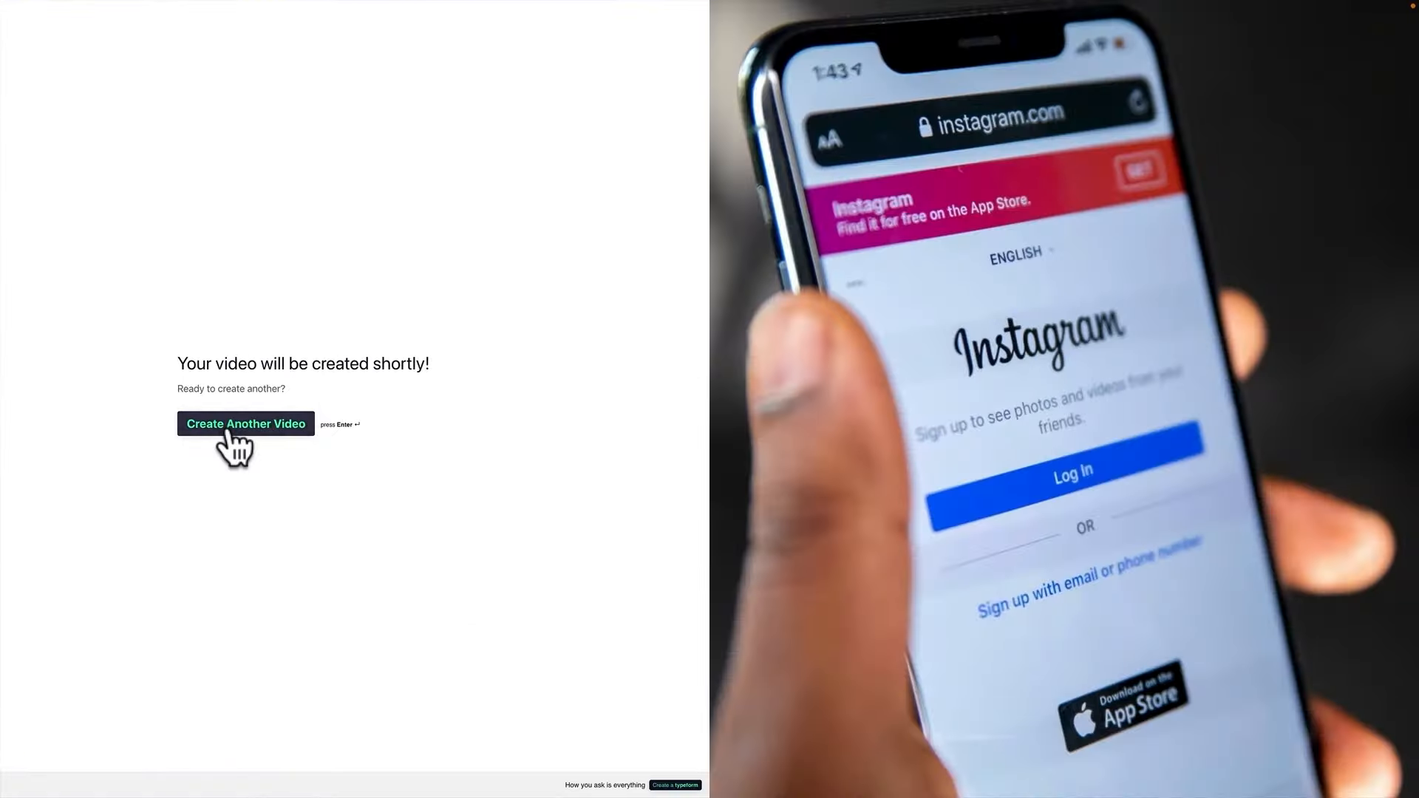
Start another Typeform entry with "Wooderson" as the Instagram username and "Austin, Texas" as the posting location
left_click(228, 432)
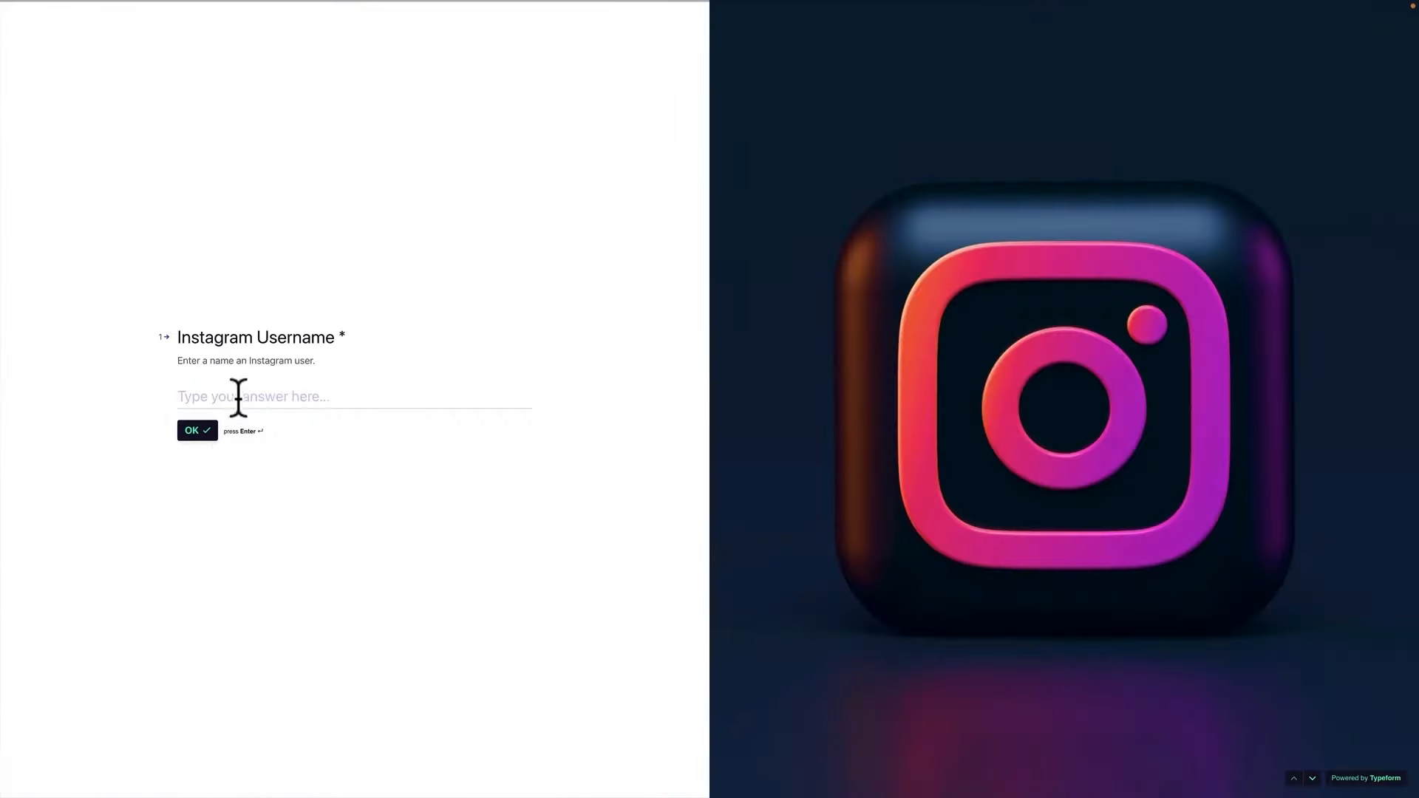
left_click(237, 397)
type("Wooderson")
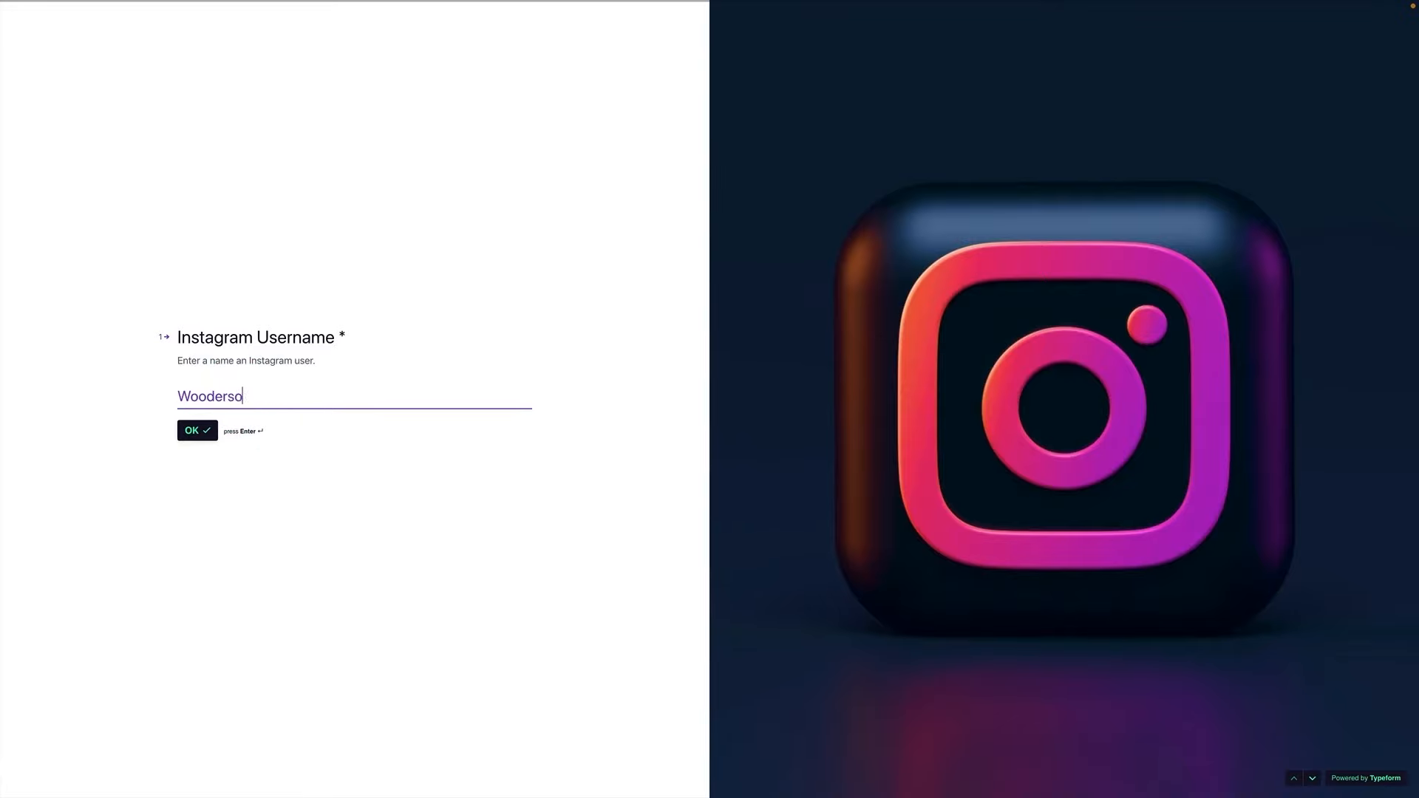
key("Return")
type("Austin, Texas")
key("Return")
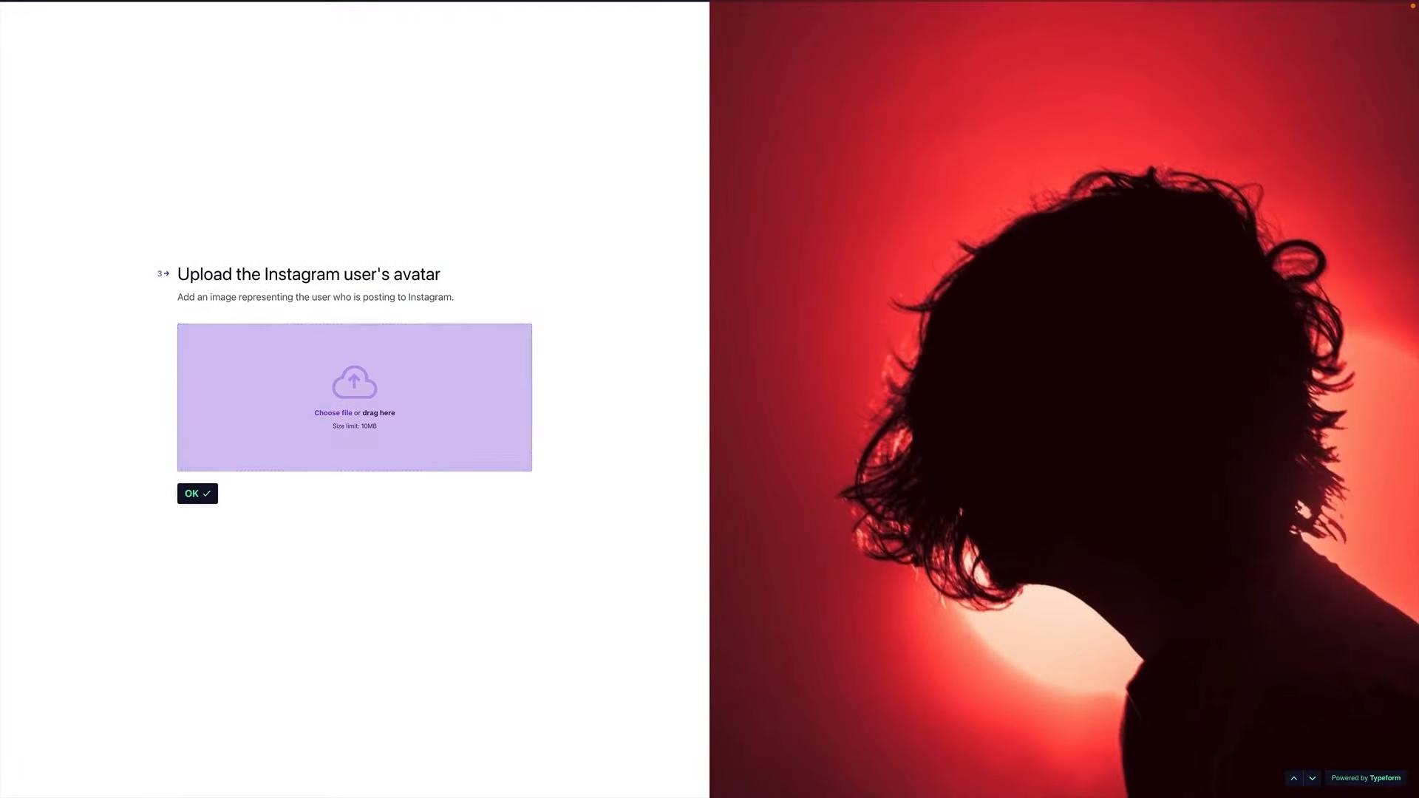
Preview mconaughey.jpg from the Samples folder, upload it as the Instagram user's avatar and continue to the post image question
left_click(383, 395)
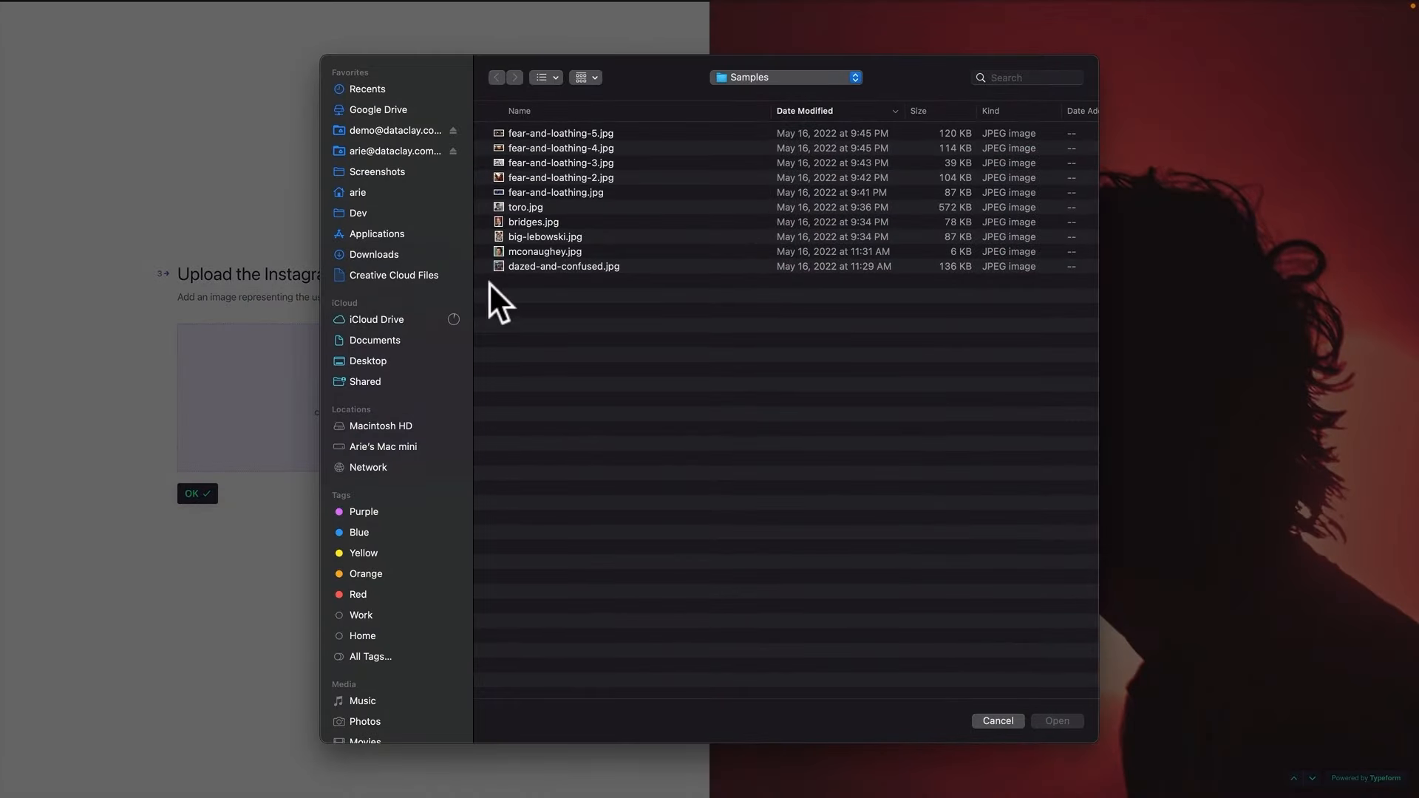
left_click(526, 251)
key("space")
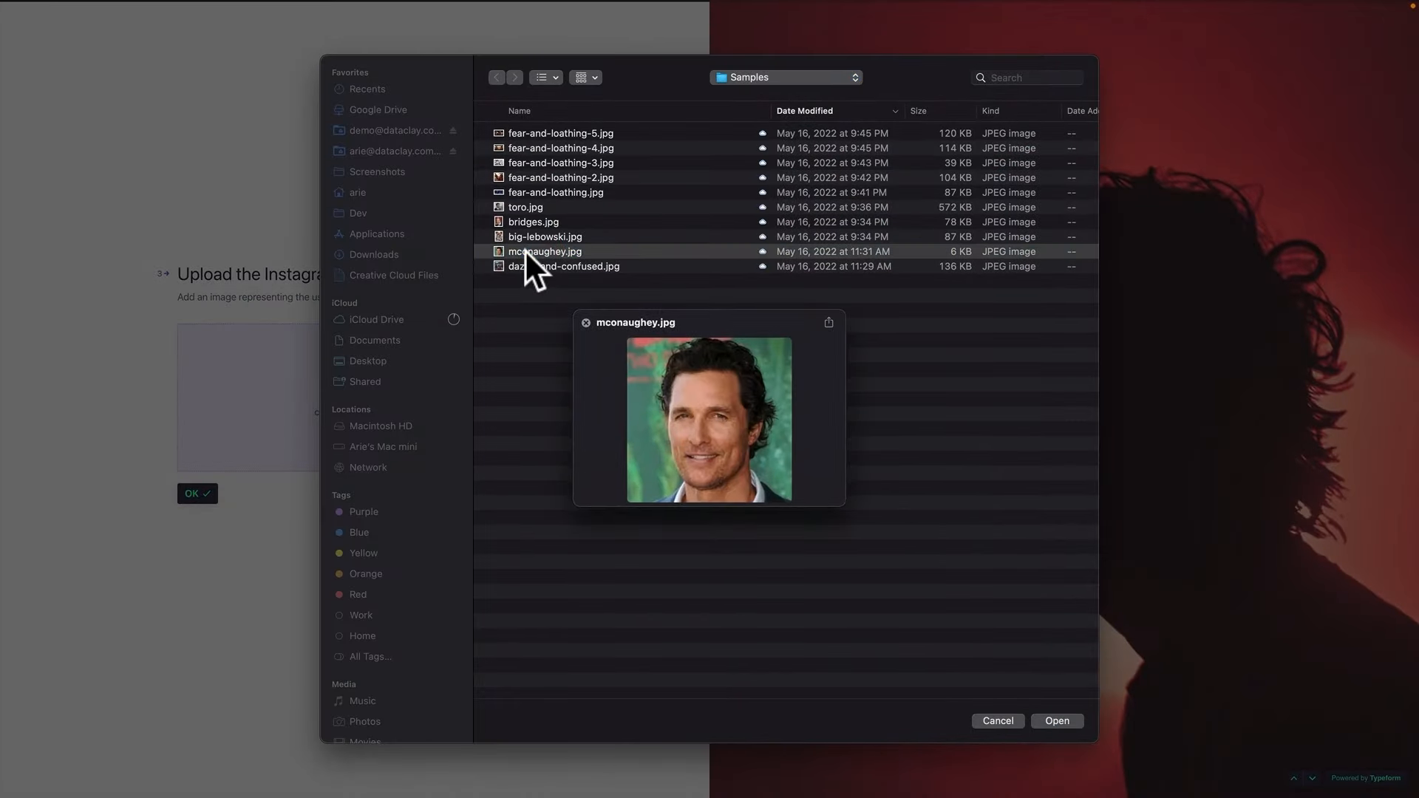
key("space")
left_click(1042, 719)
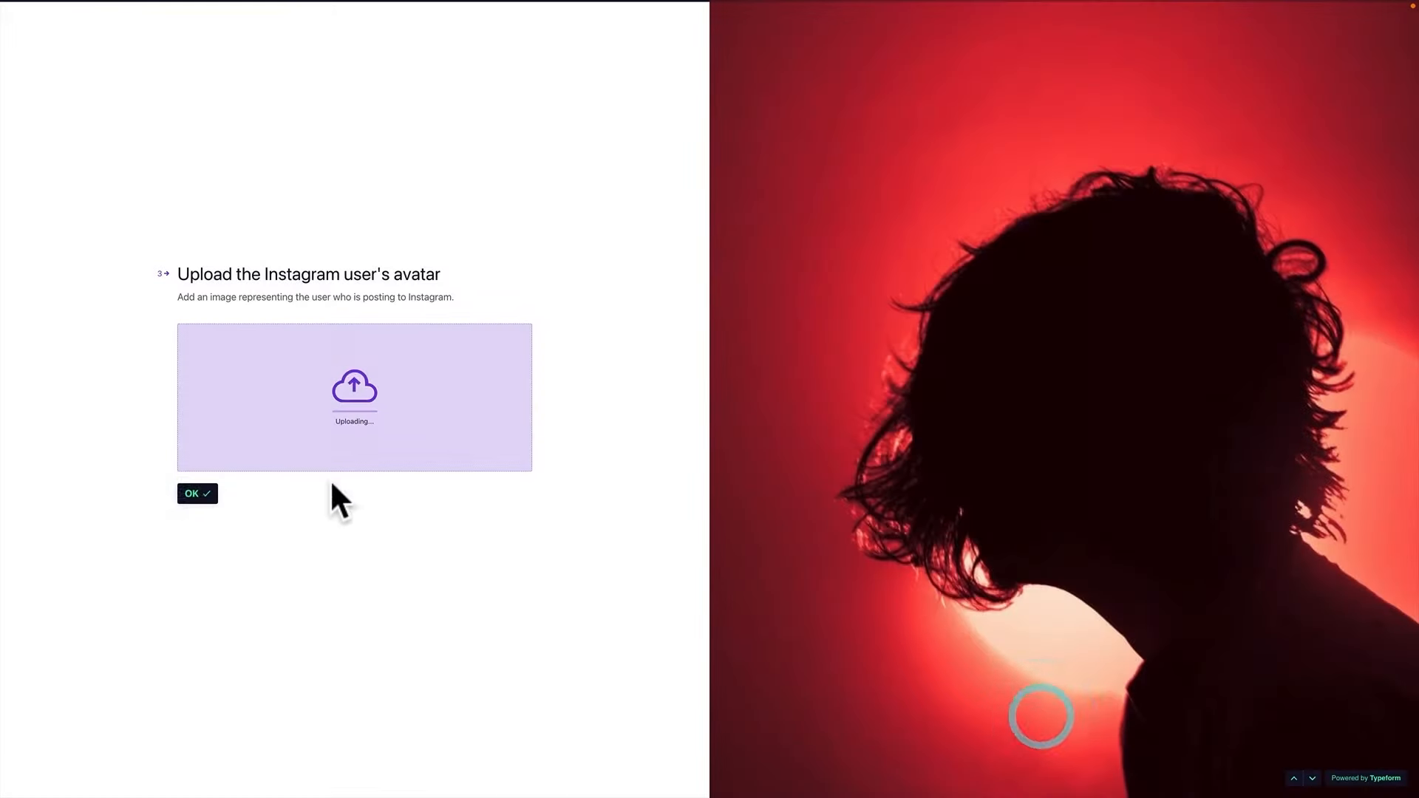
left_click(194, 495)
Preview dazed-and-confused.jpg, upload it as the Instagram post image and submit the form
left_click(352, 425)
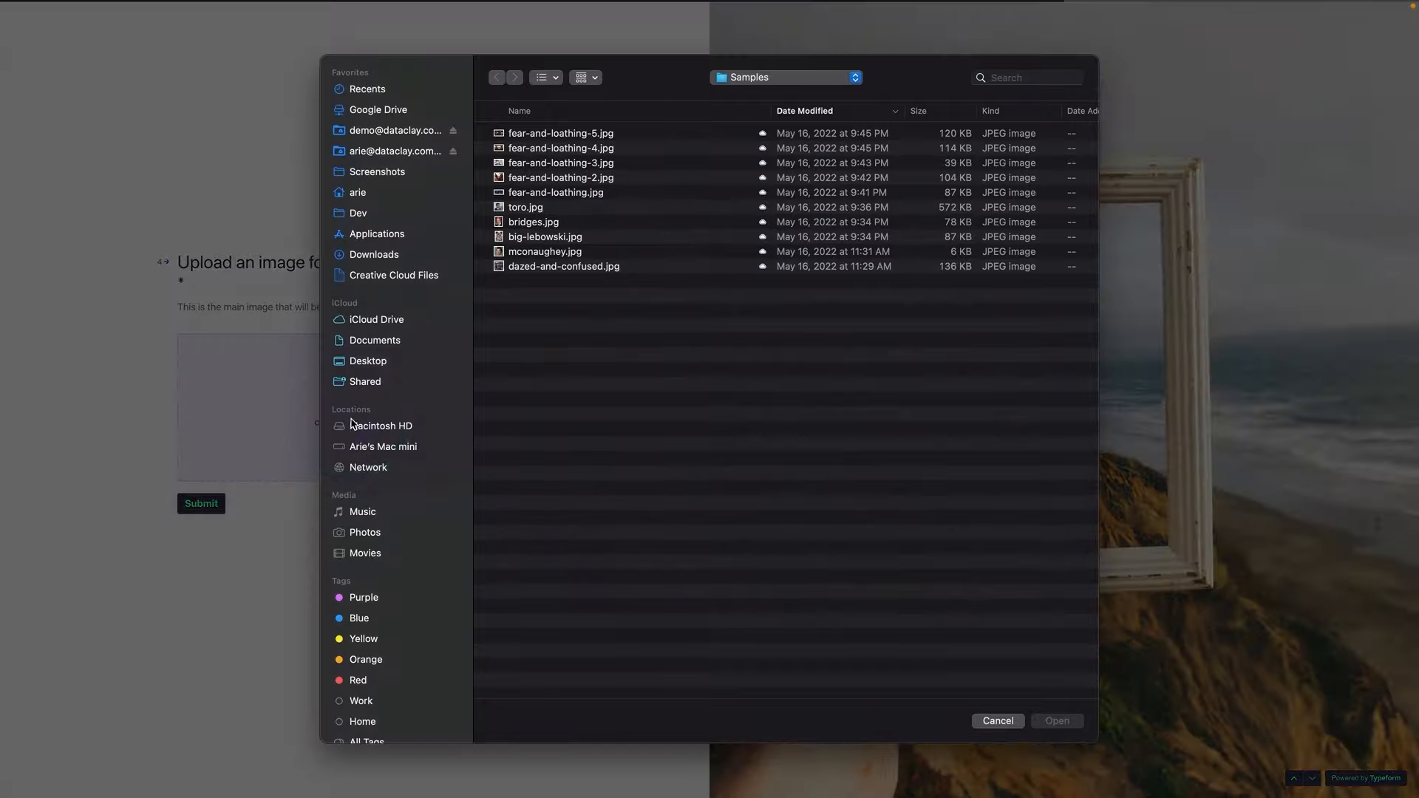
left_click(581, 264)
key("space")
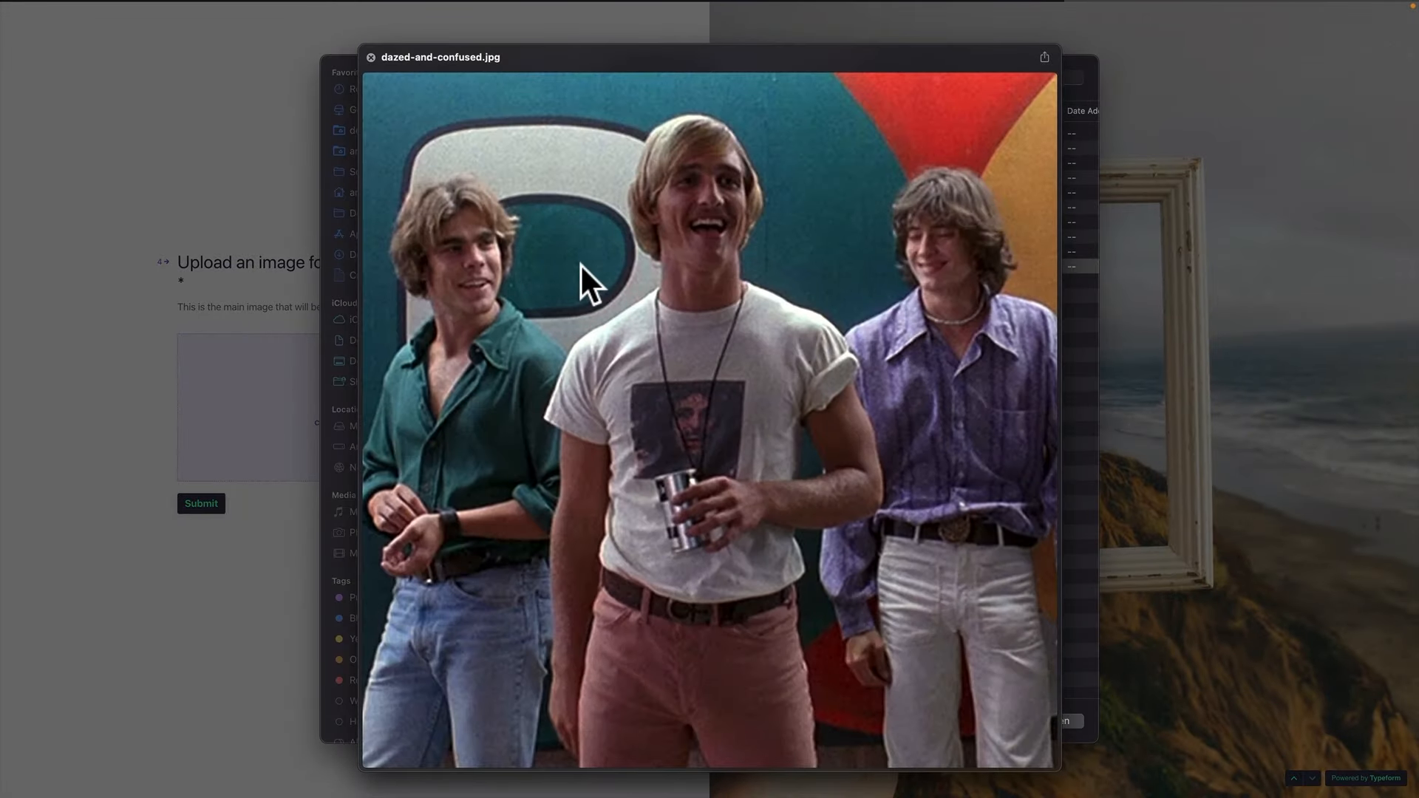
key("space")
left_click(1068, 721)
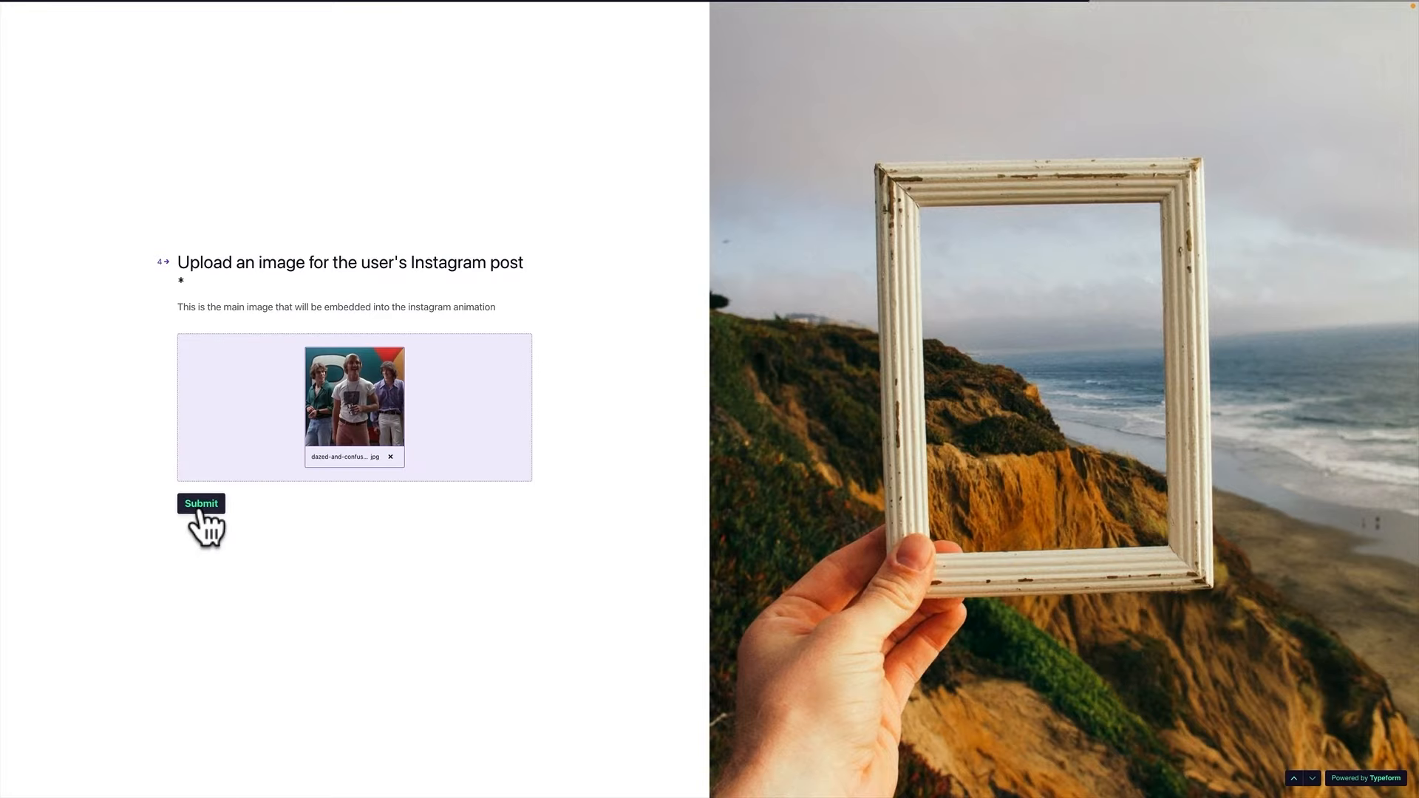
left_click(200, 504)
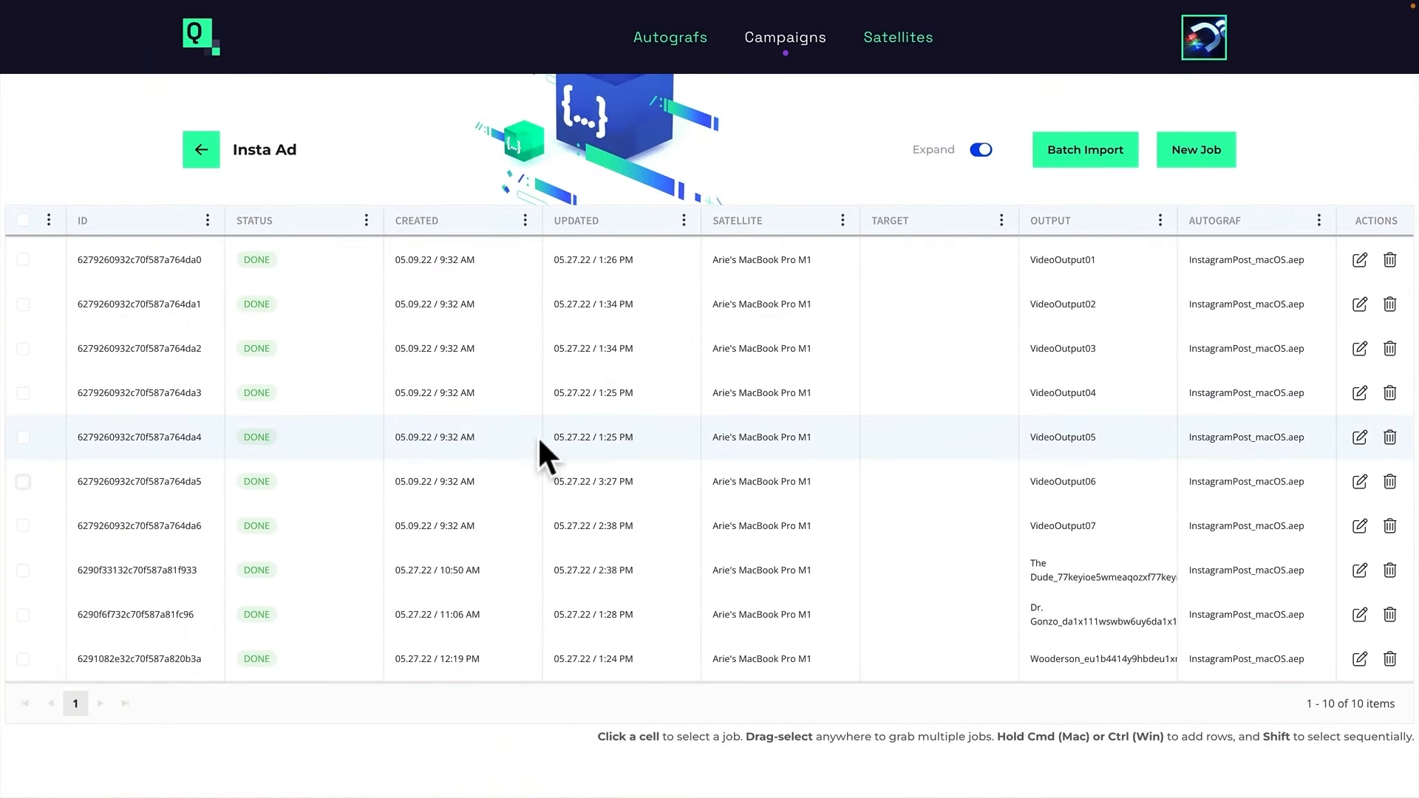
In QUE Dash's Insta Ad campaign, select the VideoOutput02, VideoOutput04 and VideoOutput06 jobs and submit a render status change for all three
left_click(22, 304)
left_click(23, 392)
left_click(23, 481)
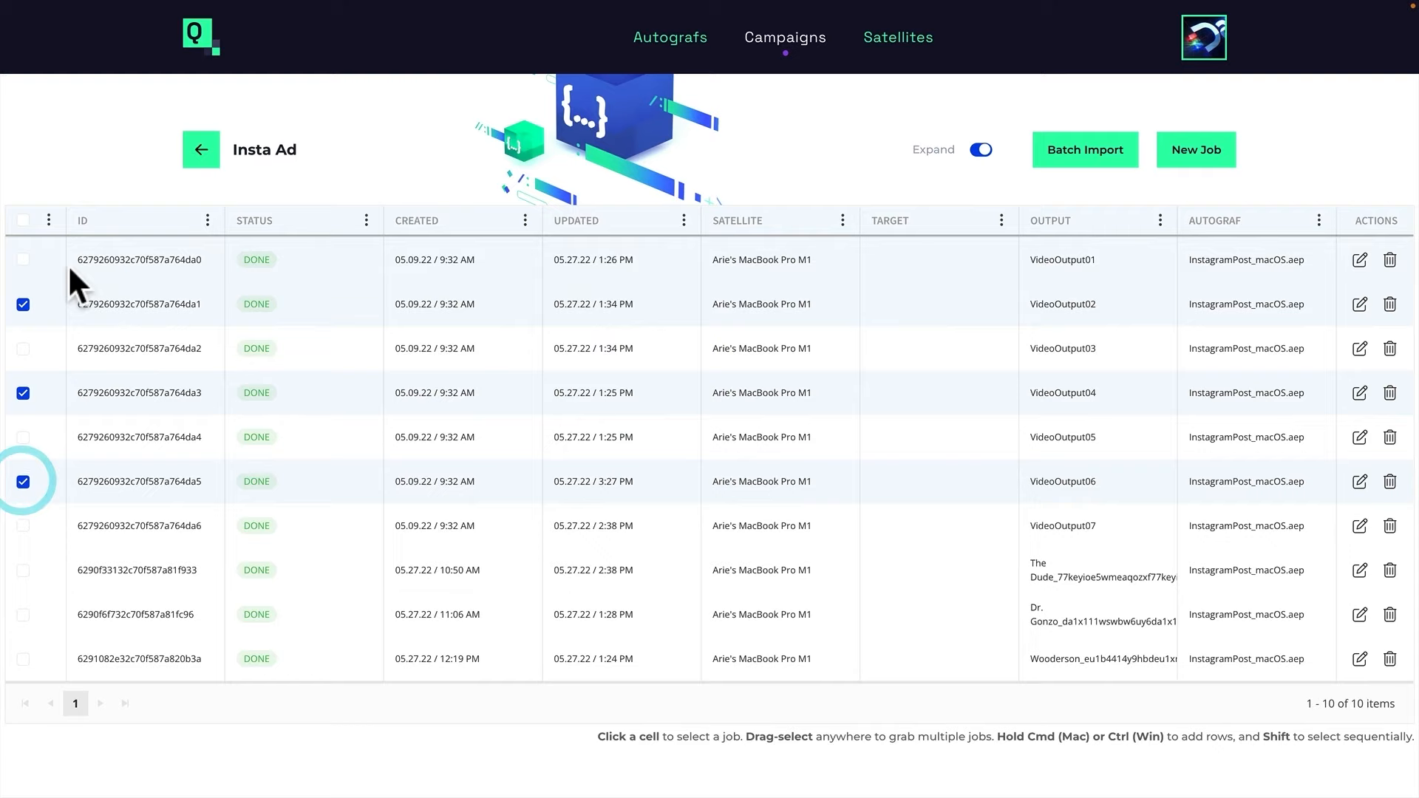
left_click(49, 221)
left_click(103, 258)
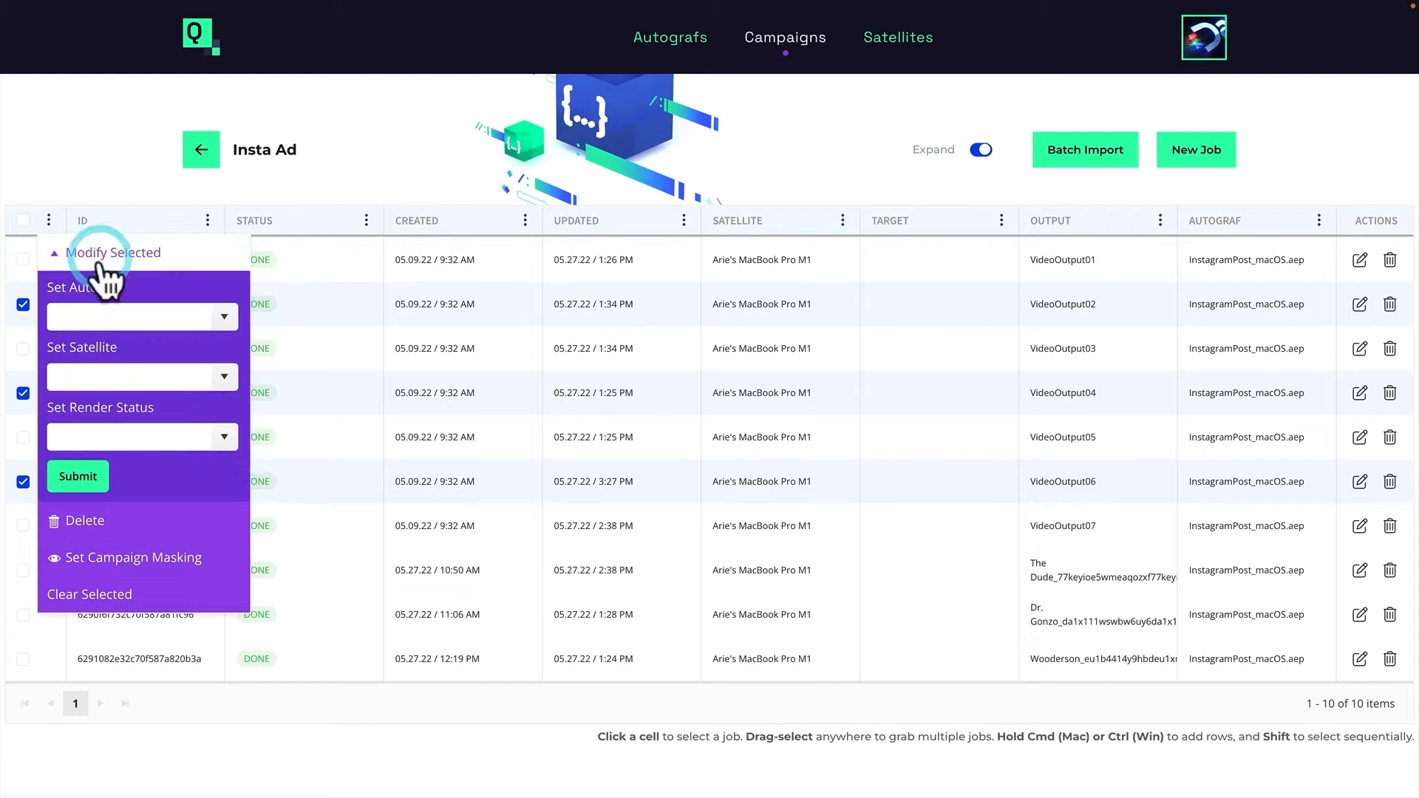
left_click(224, 437)
left_click(81, 468)
left_click(82, 479)
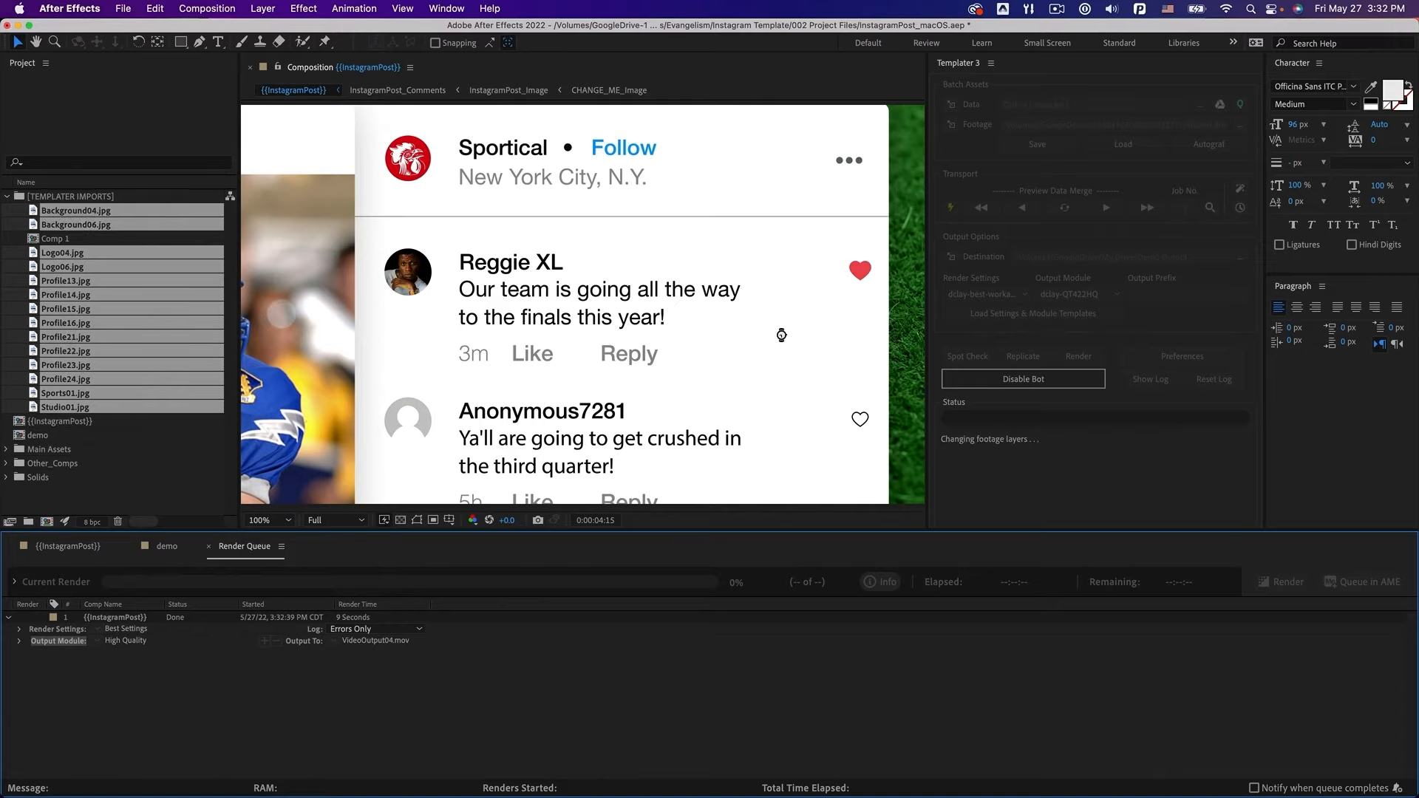
Switch to Frame.io and select the VideoOutput06 video in the QUE Integration project's Templater Output folder
key("ctrl+Right")
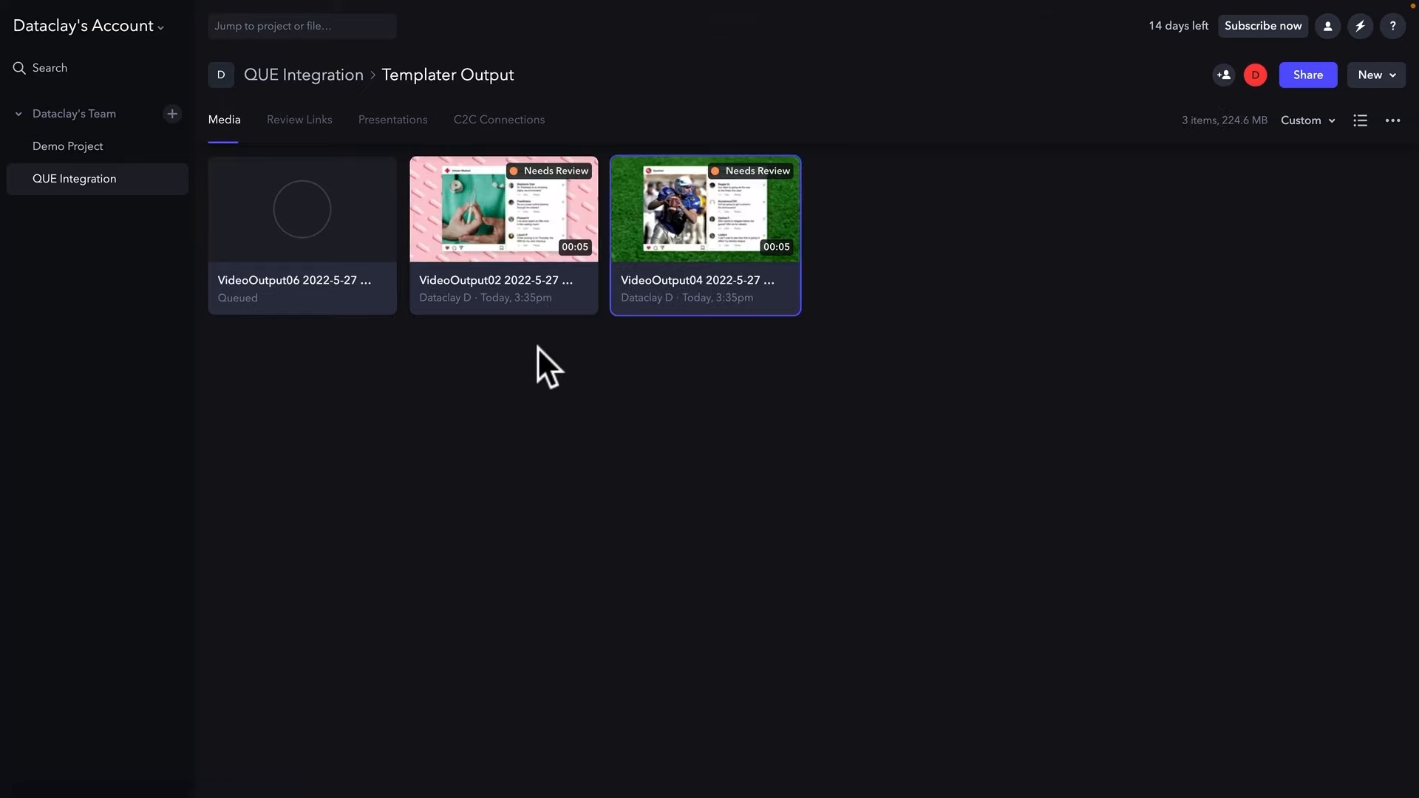
left_click(316, 241)
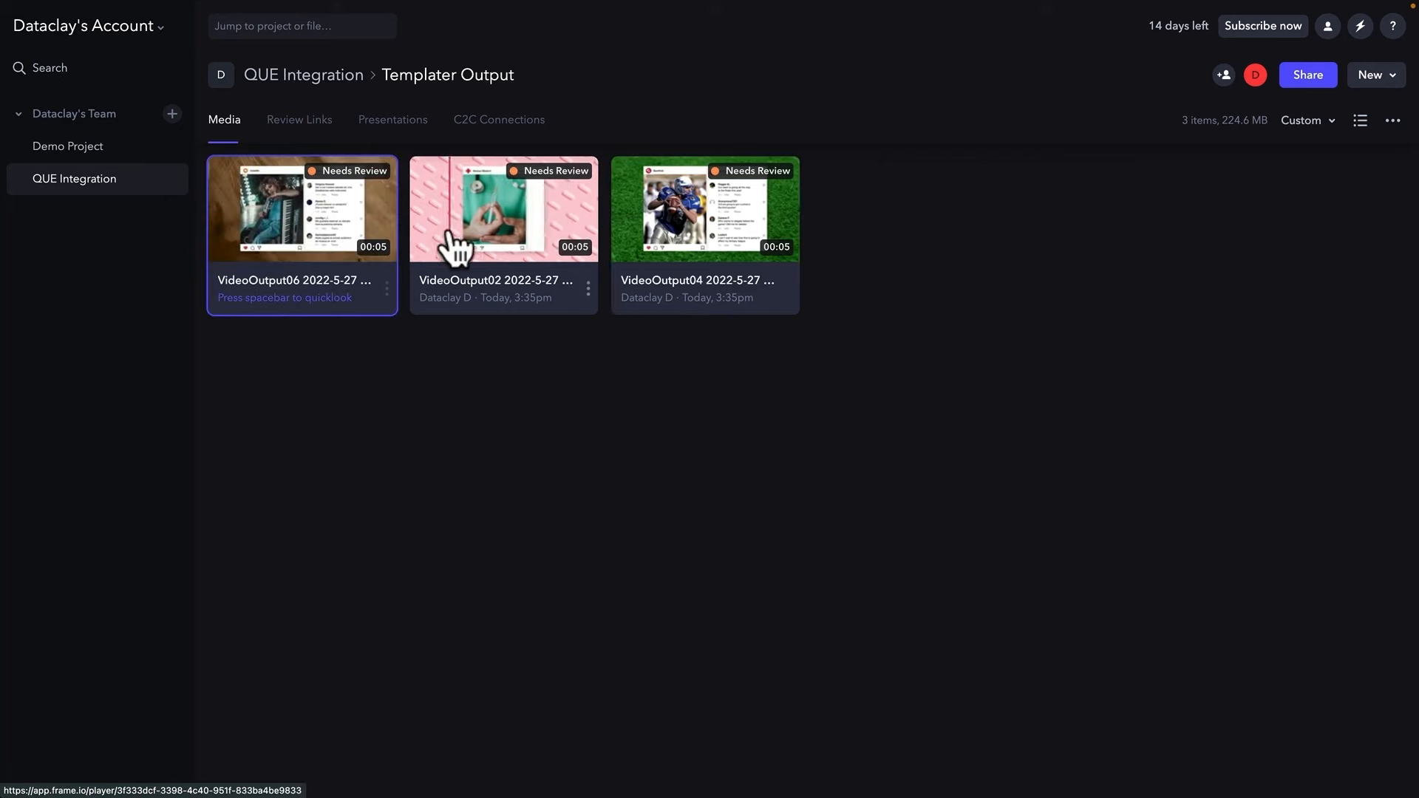